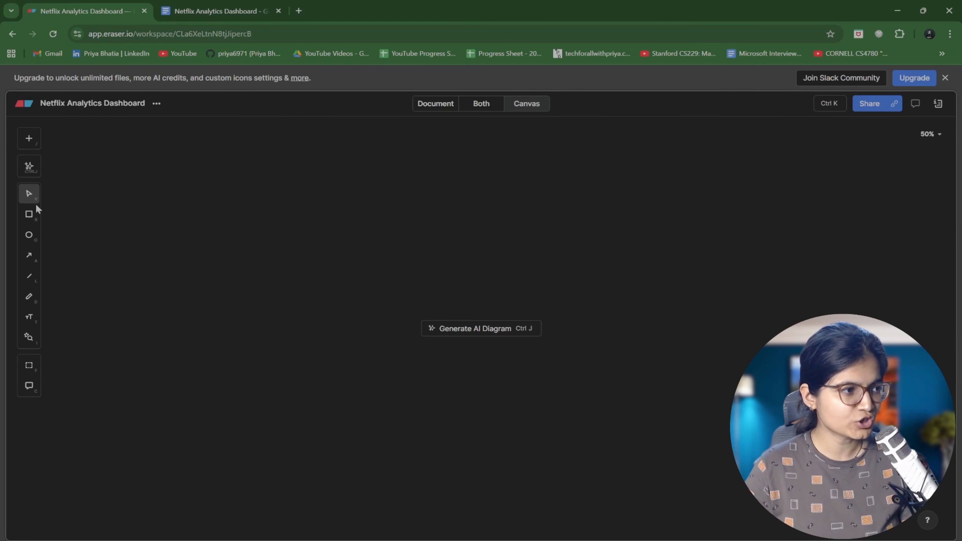
Draw a wide rectangle in the upper middle of the canvas and nudge it slightly.
click(31, 213)
mouse_move(377, 147)
mouse_down()
mouse_move(524, 189)
mouse_move(583, 219)
mouse_move(571, 225)
mouse_up()
drag(502, 202, 515, 196)
Label the rectangle "Problem Understanding" with "(Business Context)" on a second line.
double_click(509, 187)
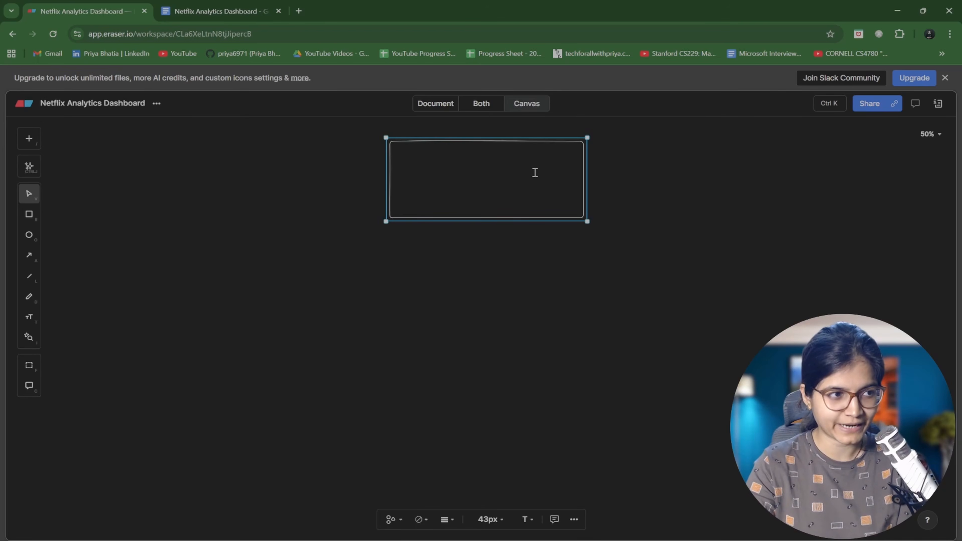
text(Problem )
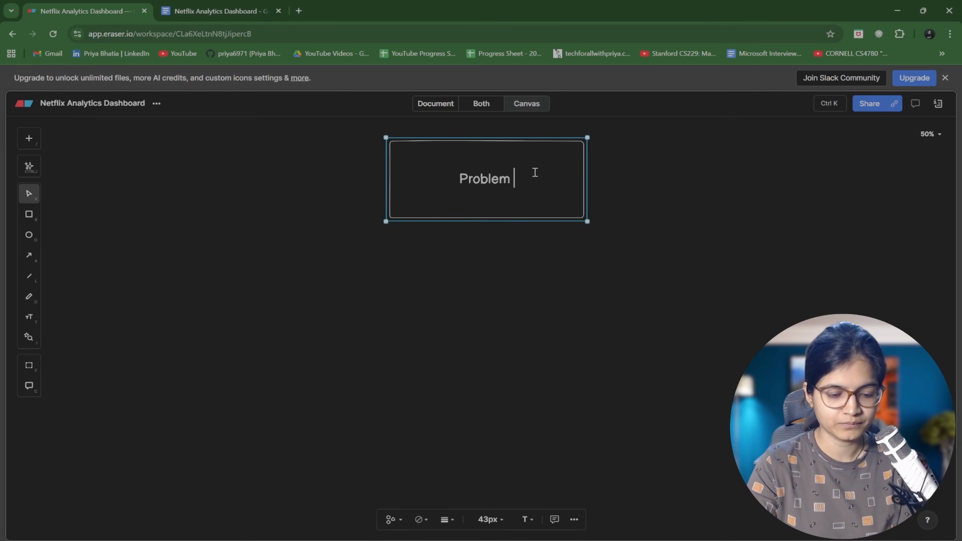
text(Understanding)
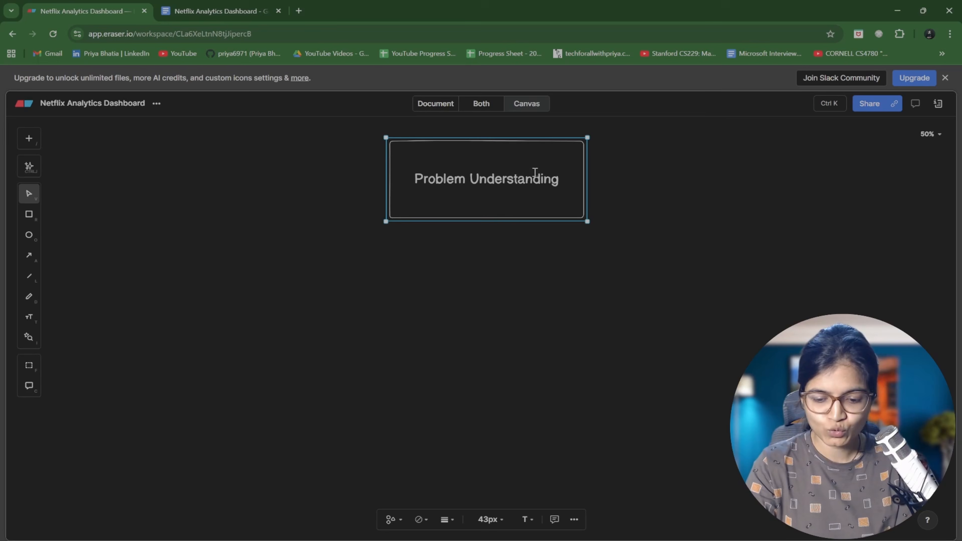
key(Return)
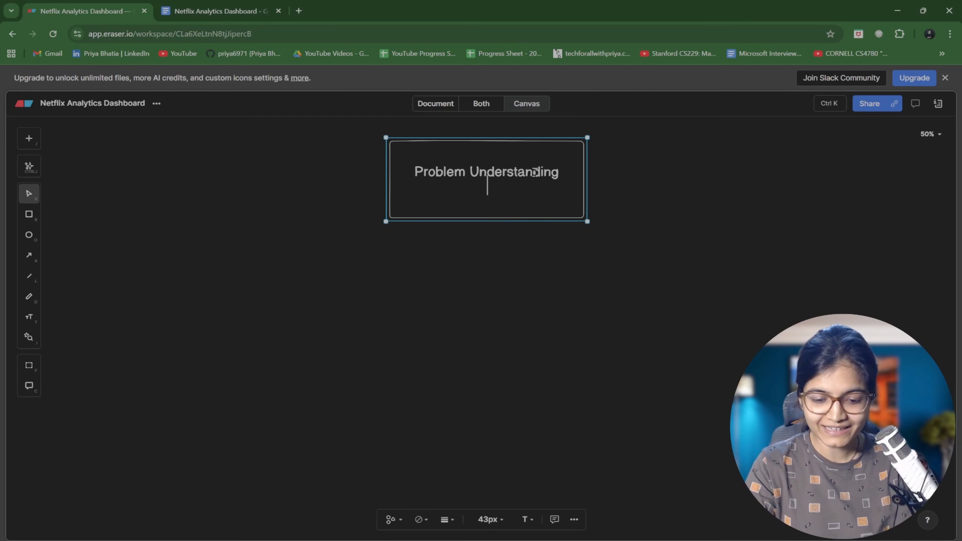
text((V)
key(BackSpace)
text(B)
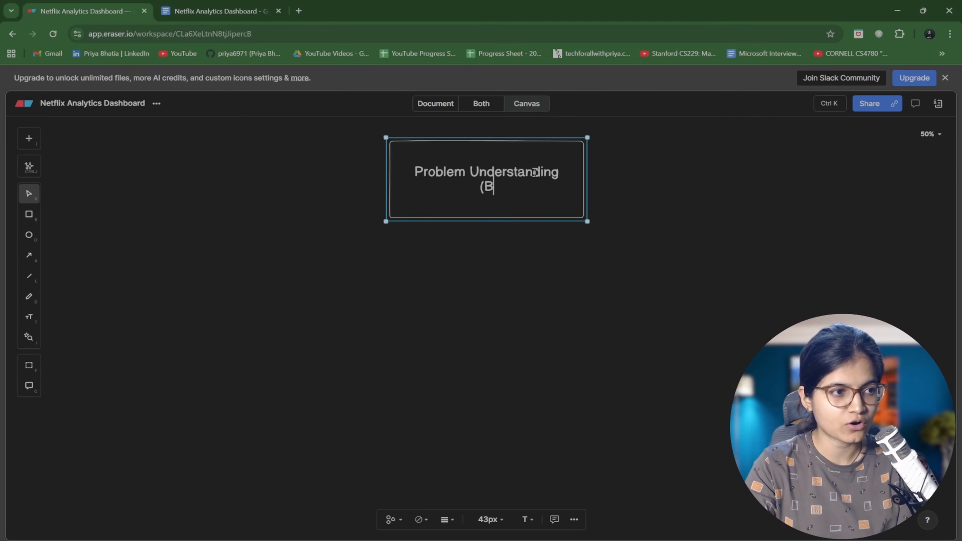
text(usiness)
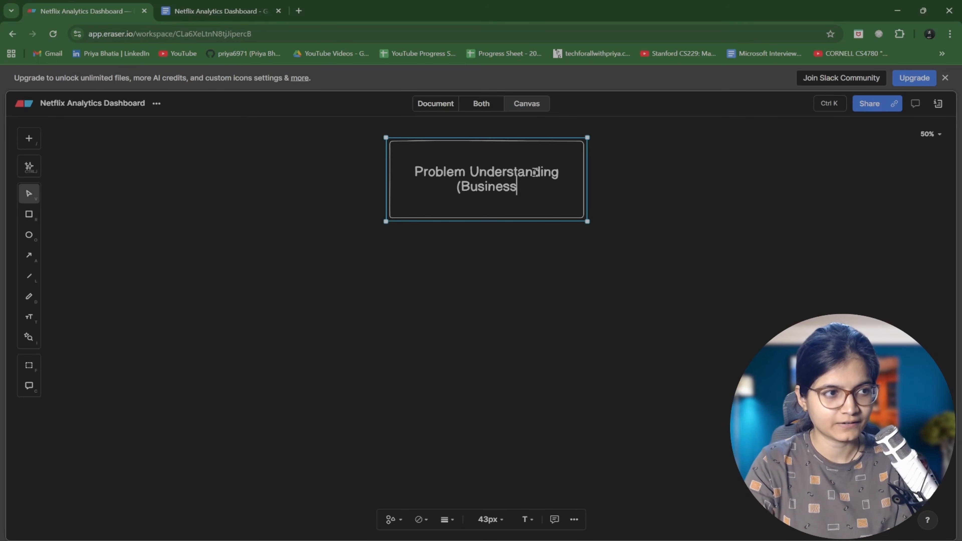
text( Context))
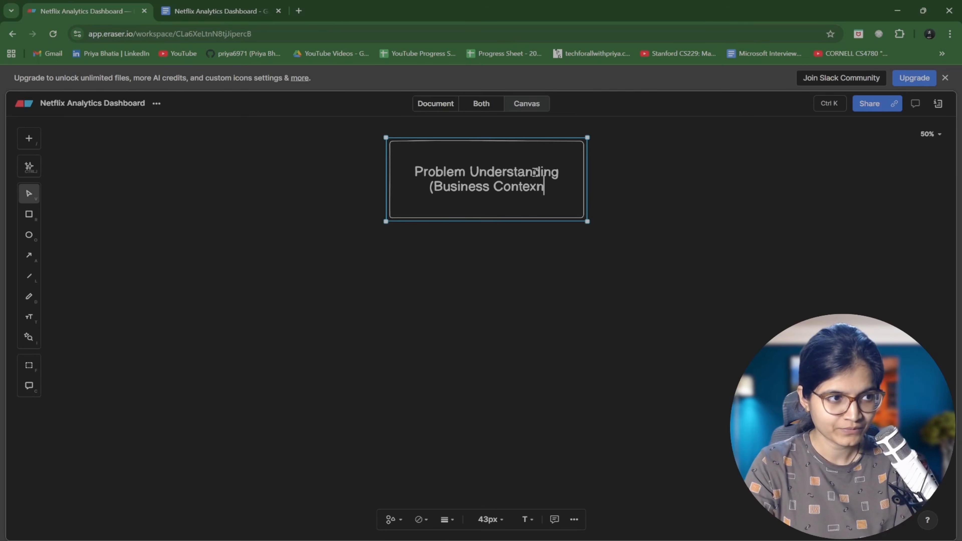
click(520, 268)
Draw a similarly sized rectangle below the Problem Understanding box and label it "Data Collection".
click(28, 215)
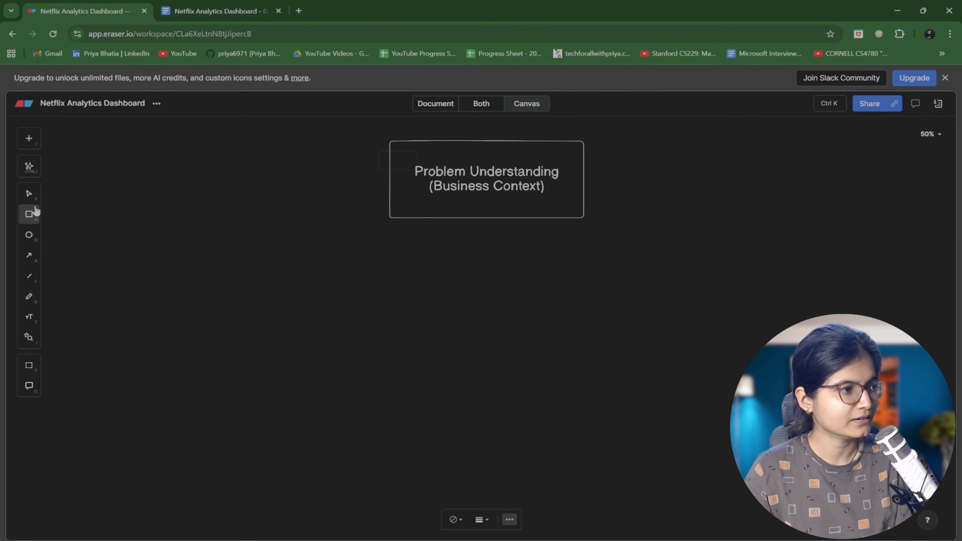
mouse_move(391, 253)
mouse_down()
mouse_move(566, 341)
mouse_move(585, 333)
mouse_up()
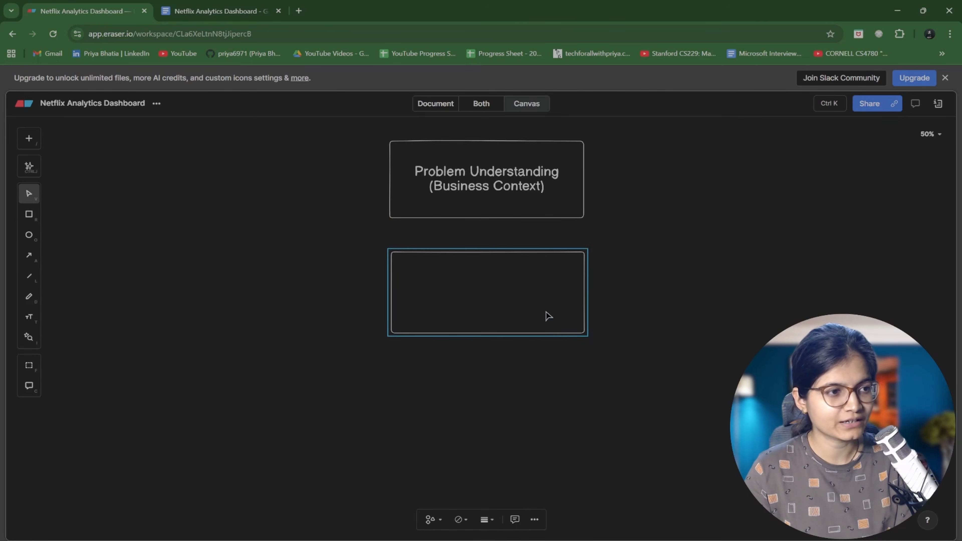
double_click(527, 299)
text(D)
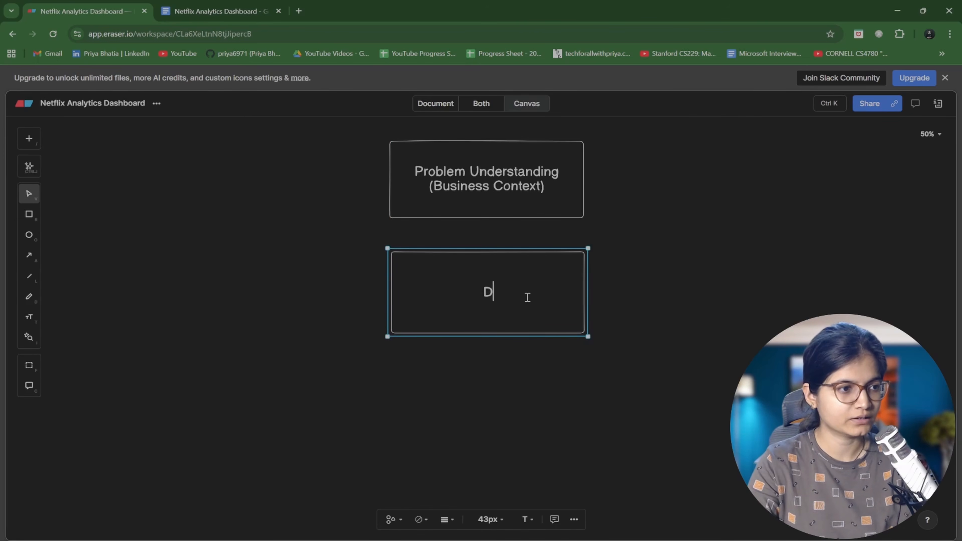
text(ata C)
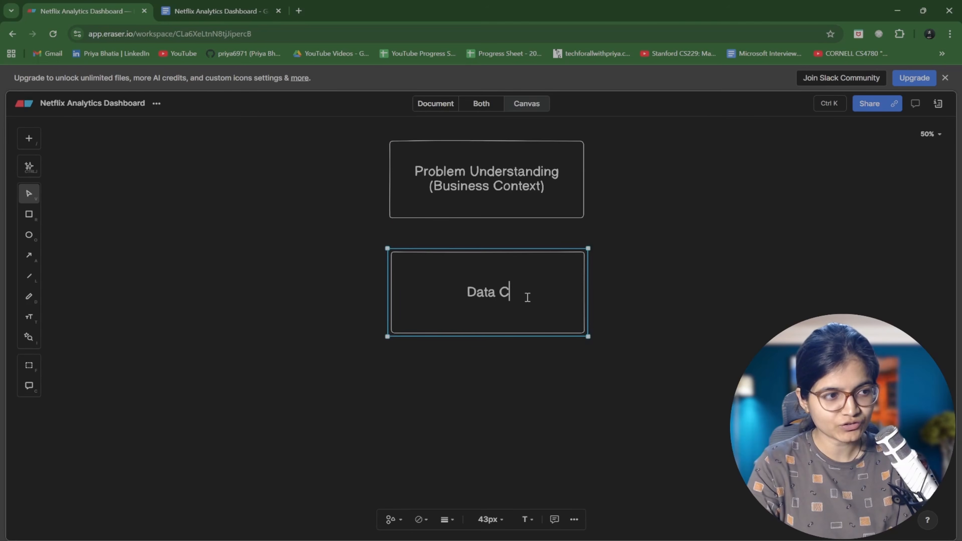
text(ollection)
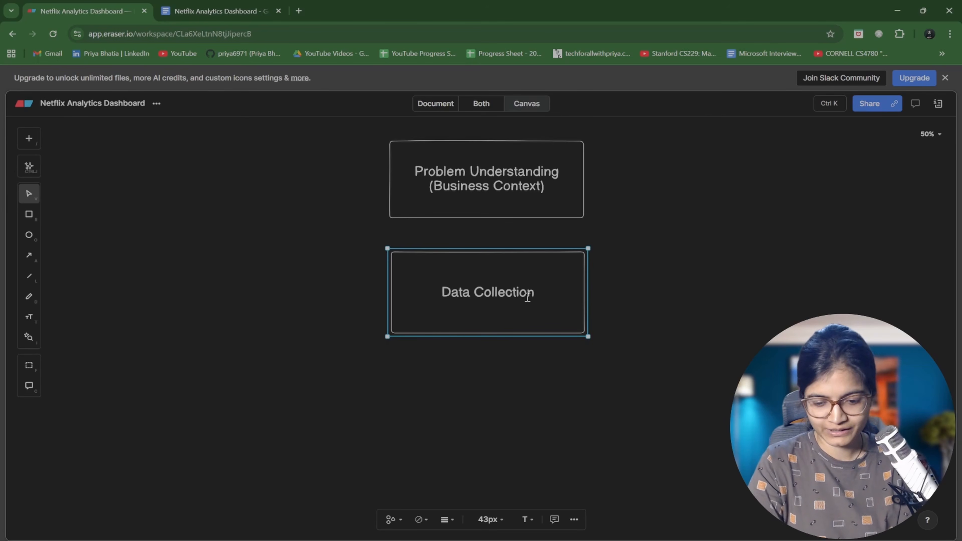
Extend the Data Collection label with "(APIs, Database, CSV/Excel)".
text((API)
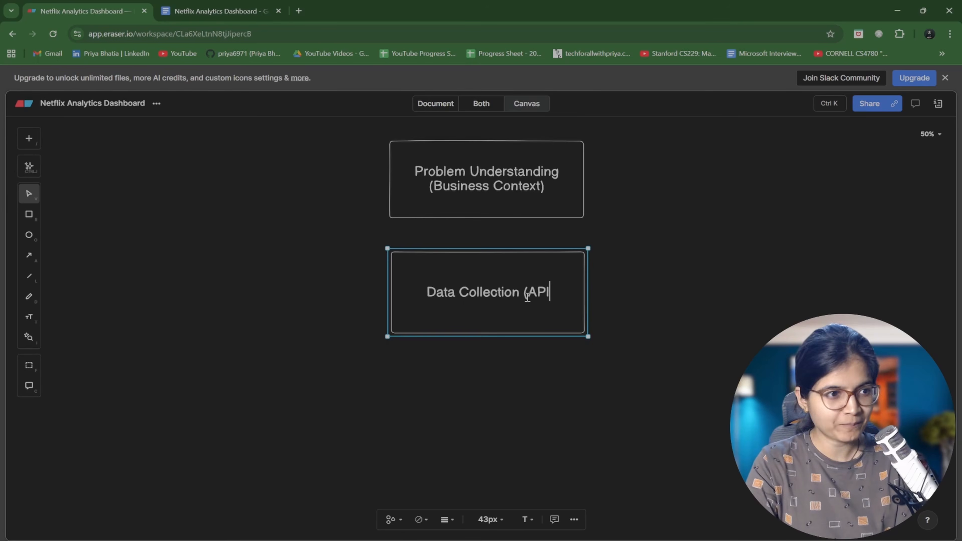
text(s, )
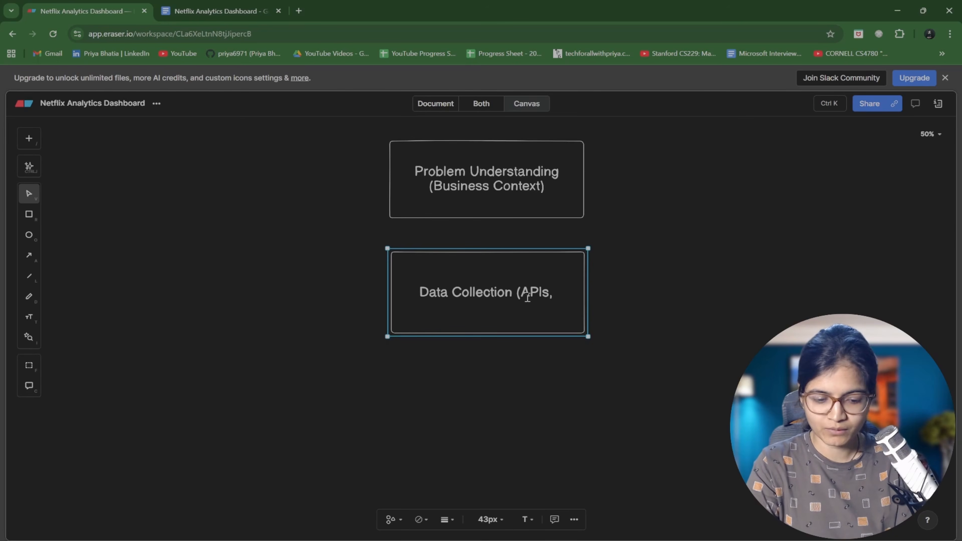
text(Datavba)
key(BackSpace)
key(BackSpace)
key(BackSpace)
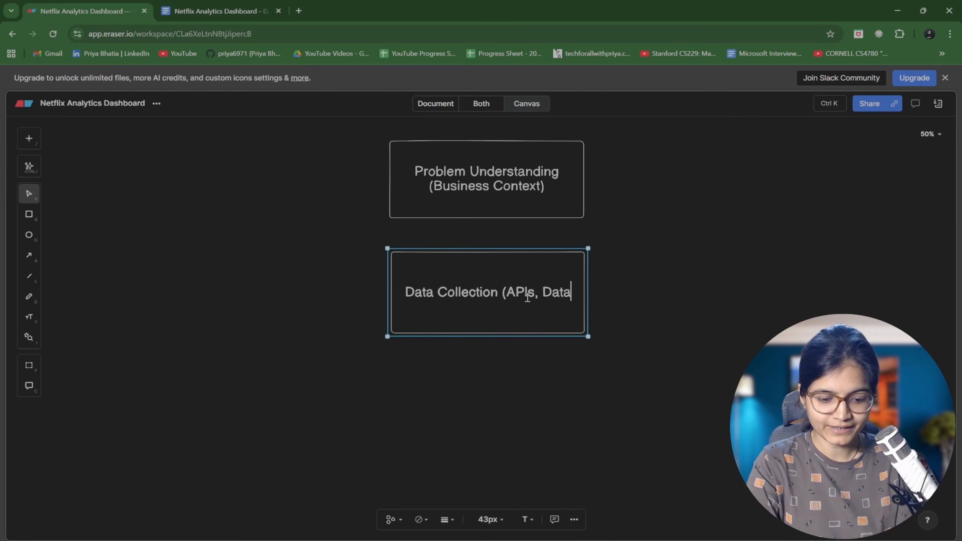
text(base, )
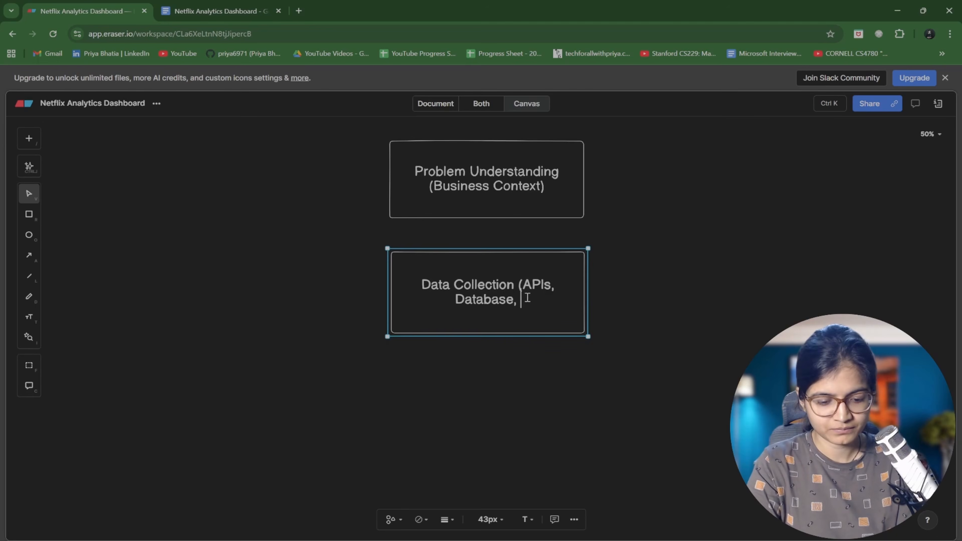
text(CSV)
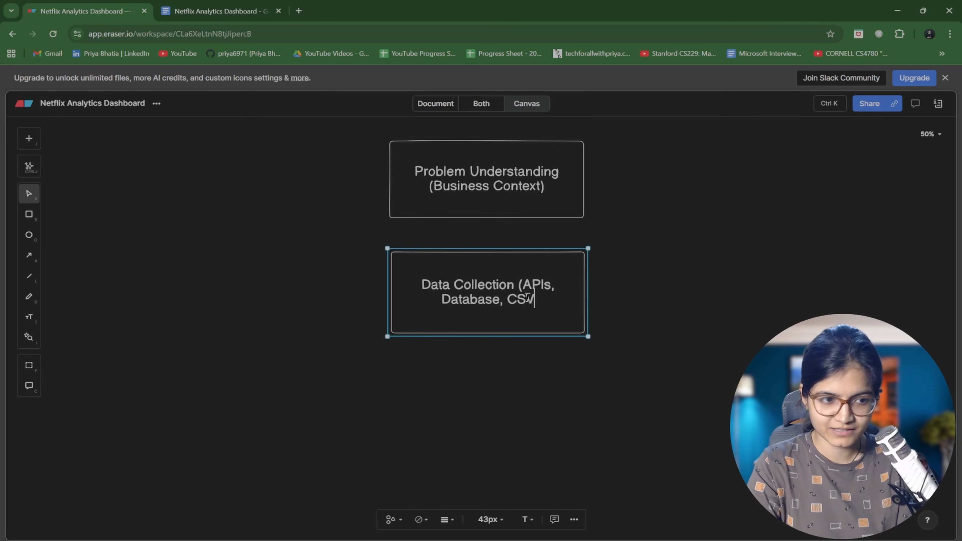
text(/Exce;)
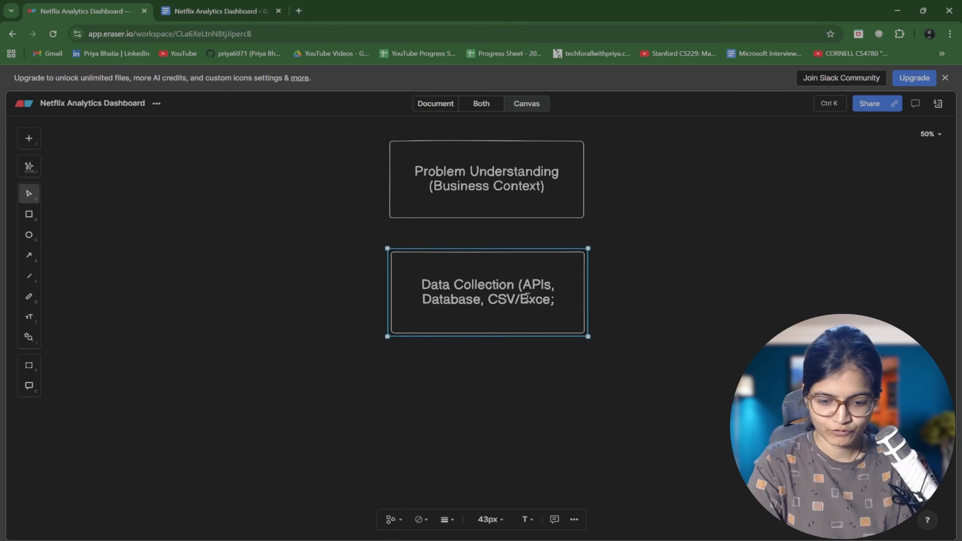
key(BackSpace)
text(l))
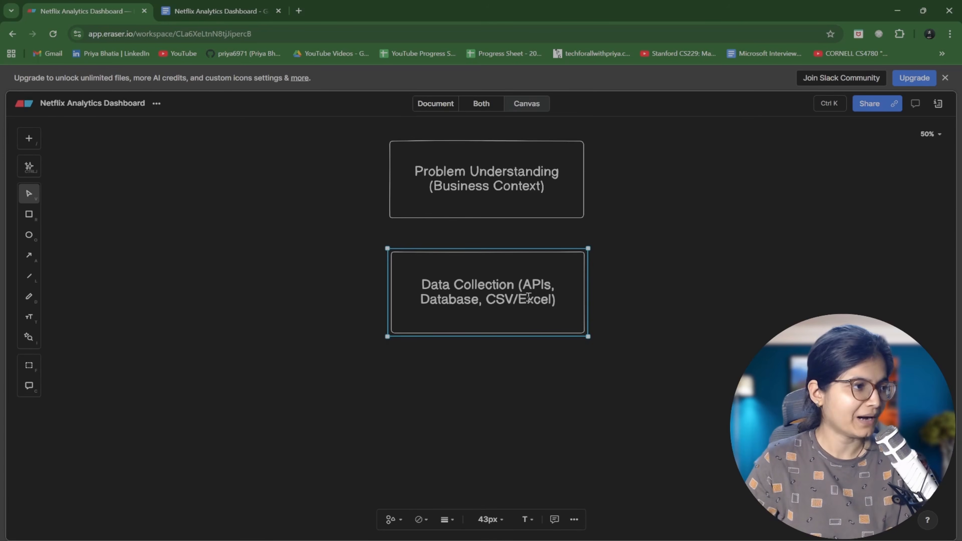
Draw a third rectangle of similar size below the Data Collection box and start its label with "Data".
click(30, 215)
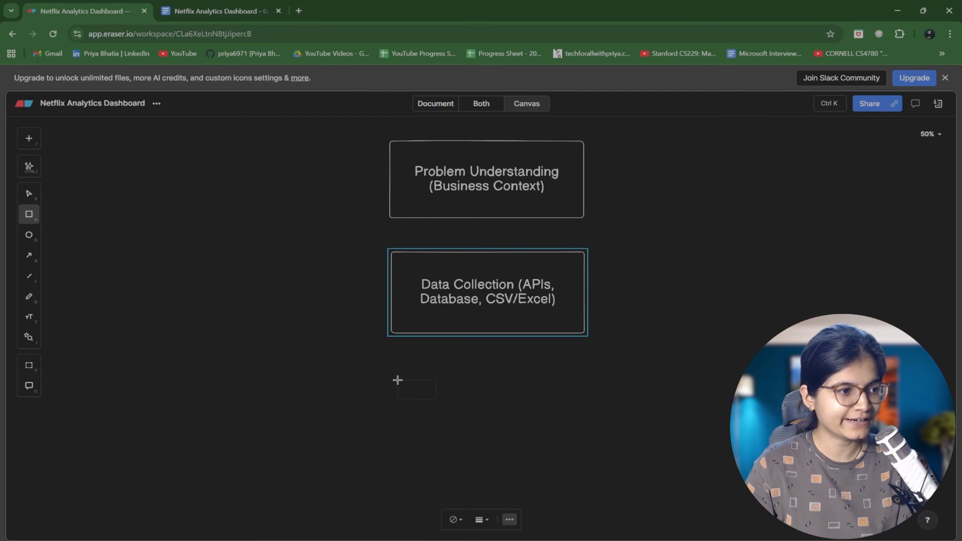
drag(393, 378, 587, 456)
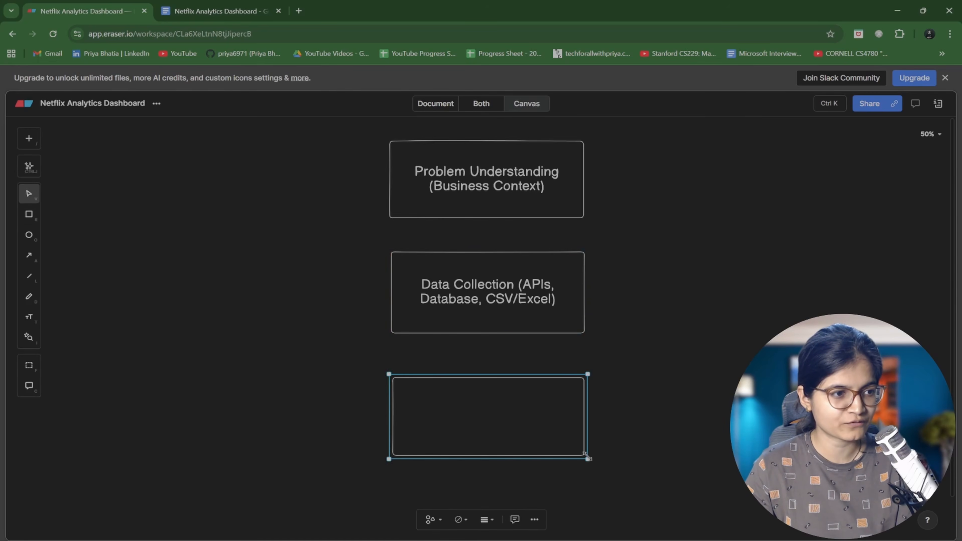
double_click(484, 432)
text(Data )
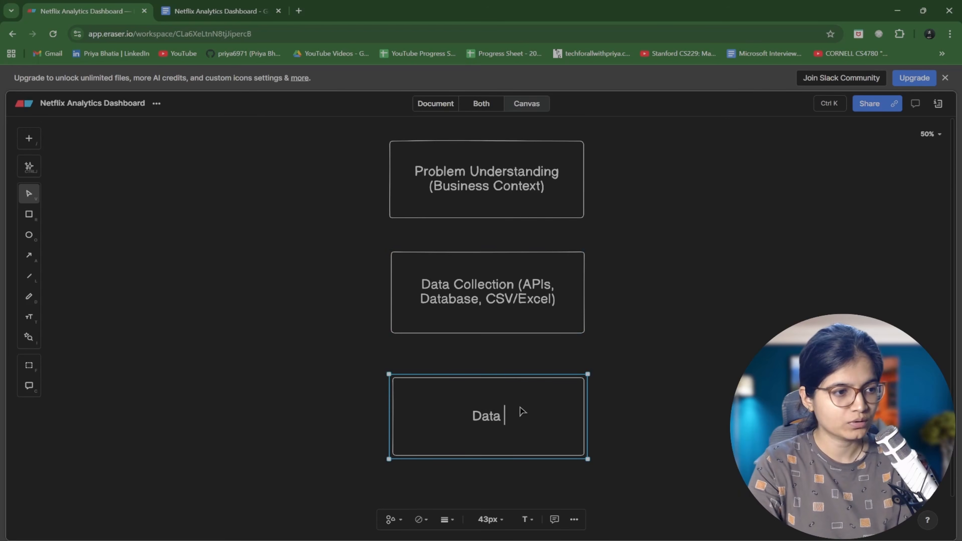
text(Prepara)
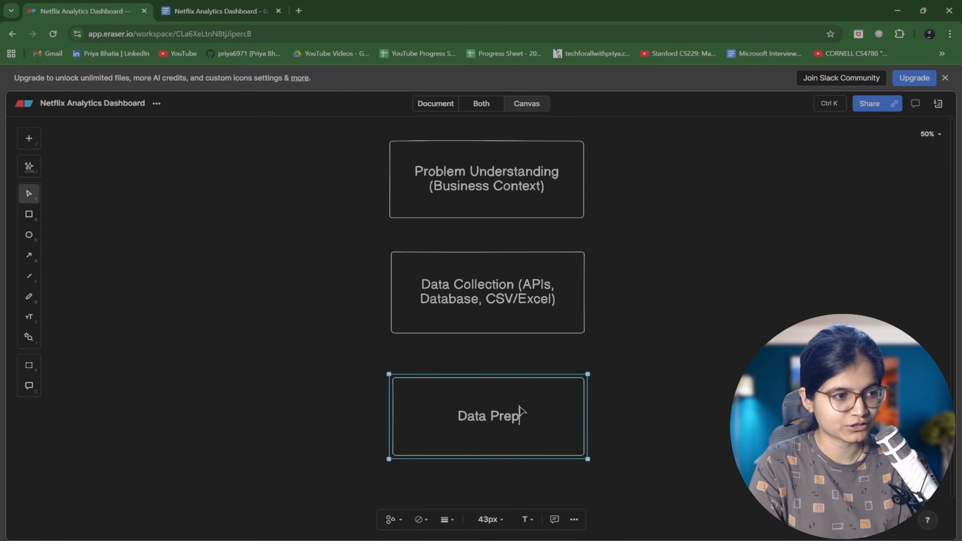
key(BackSpace)
key(BackSpace)
key(BackSpace)
key(BackSpace)
key(BackSpace)
key(BackSpace)
key(BackSpace)
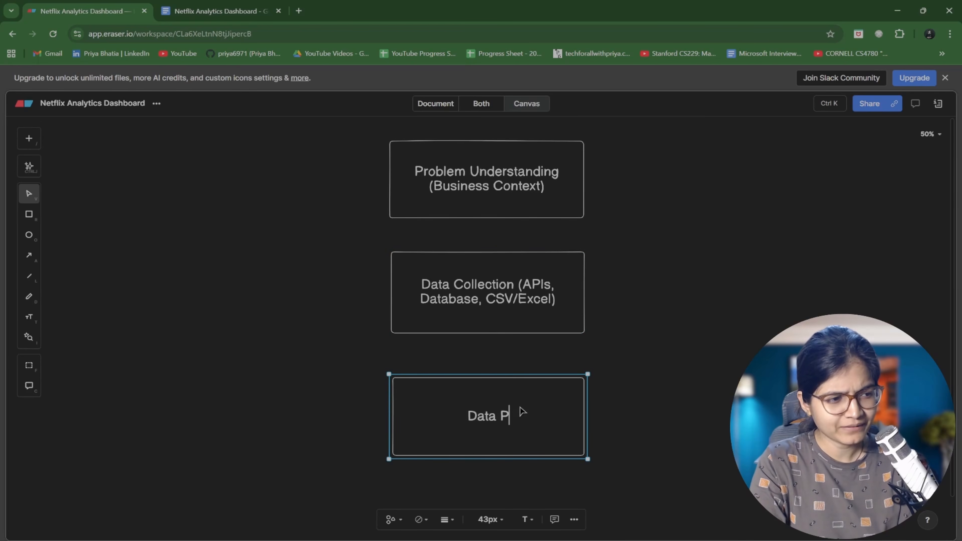
Complete the third rectangle's label as "Data Understanding".
text(Unde)
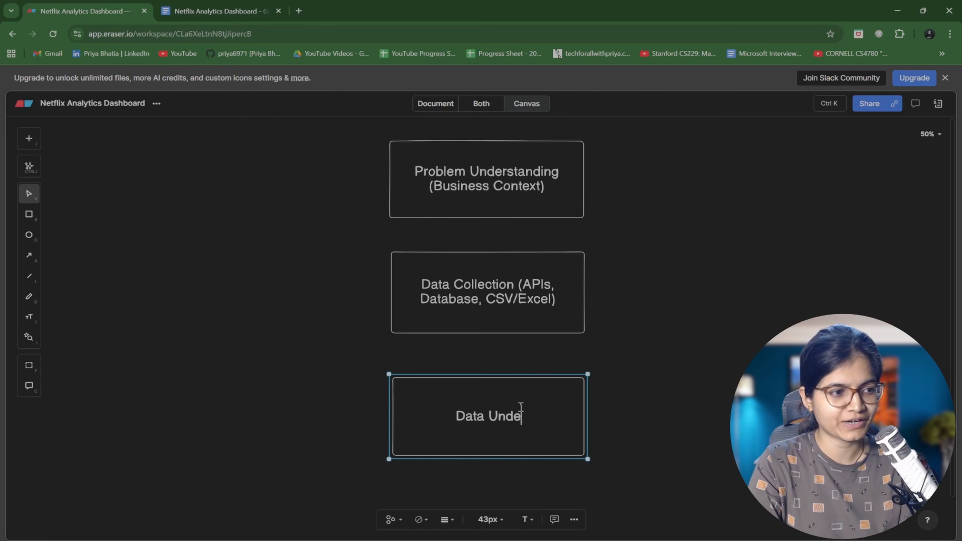
text(rstanding)
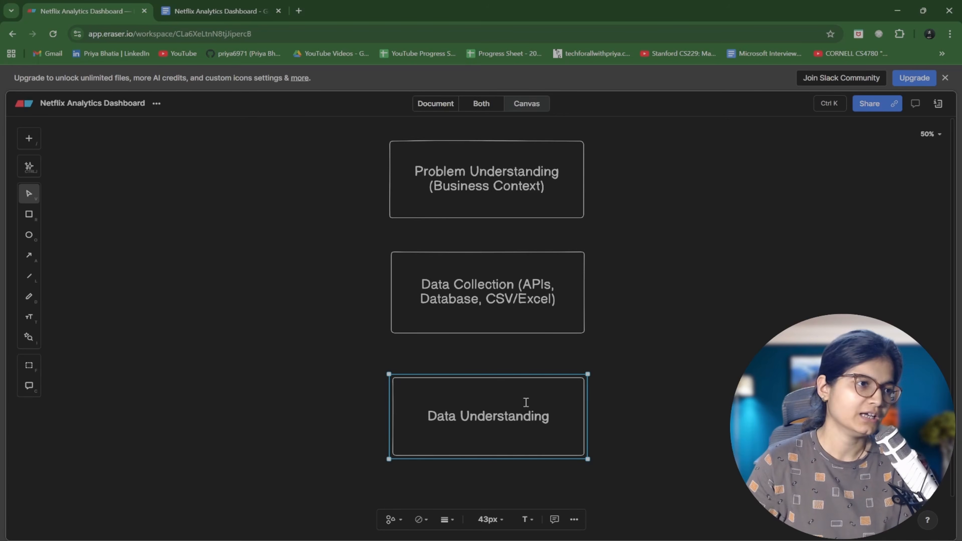
click(657, 373)
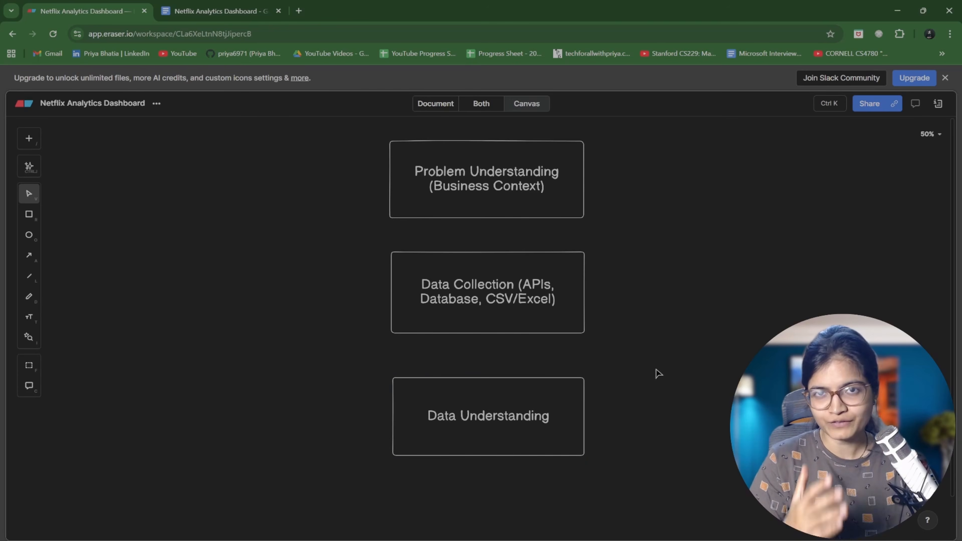
Append "(rows & columns)" to the Data Understanding label and place the text cursor before the opening parenthesis.
click(561, 419)
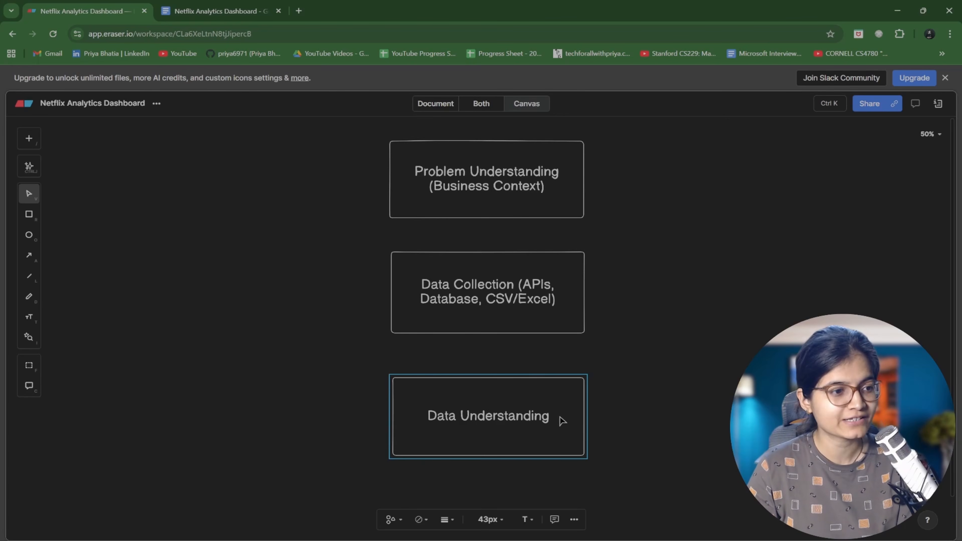
click(562, 416)
click(564, 417)
text(()
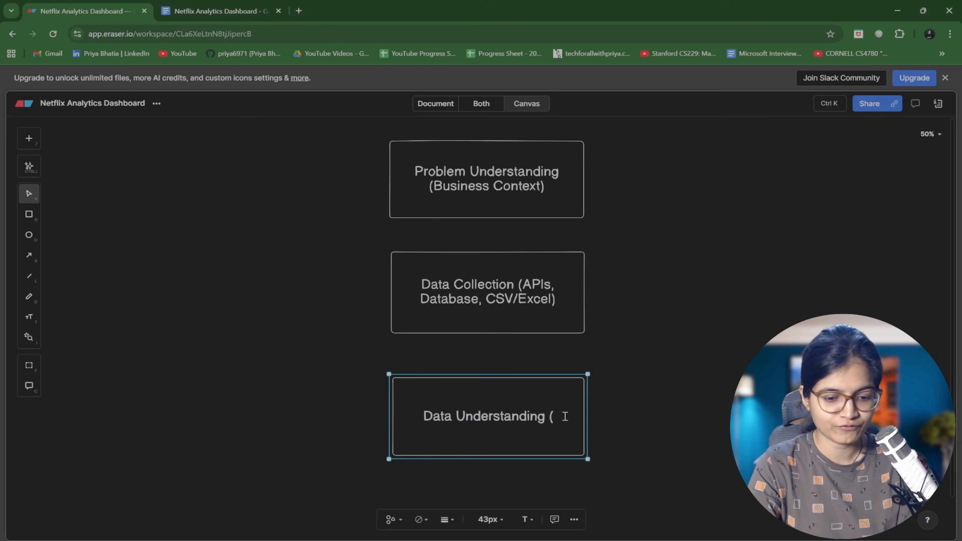
text(und)
key(BackSpace)
key(BackSpace)
key(BackSpace)
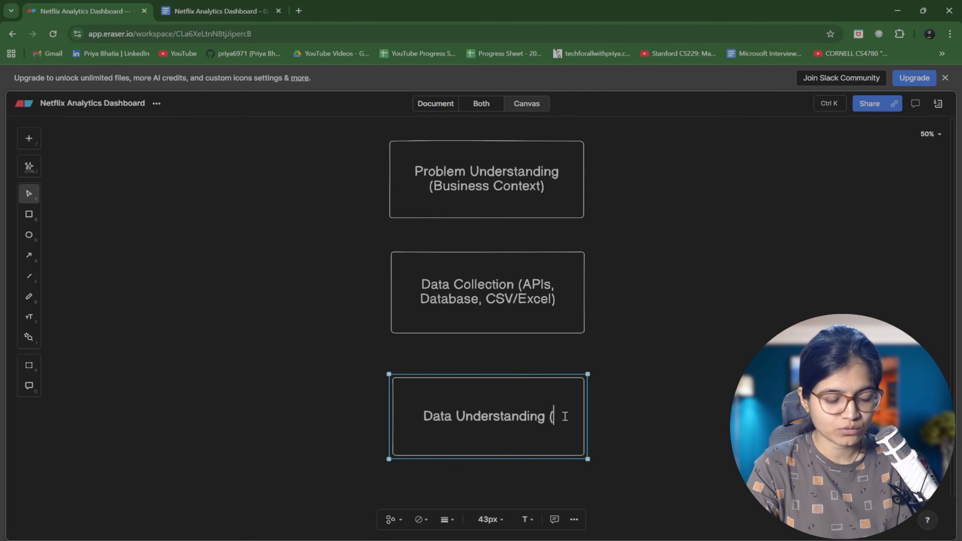
text(rows)
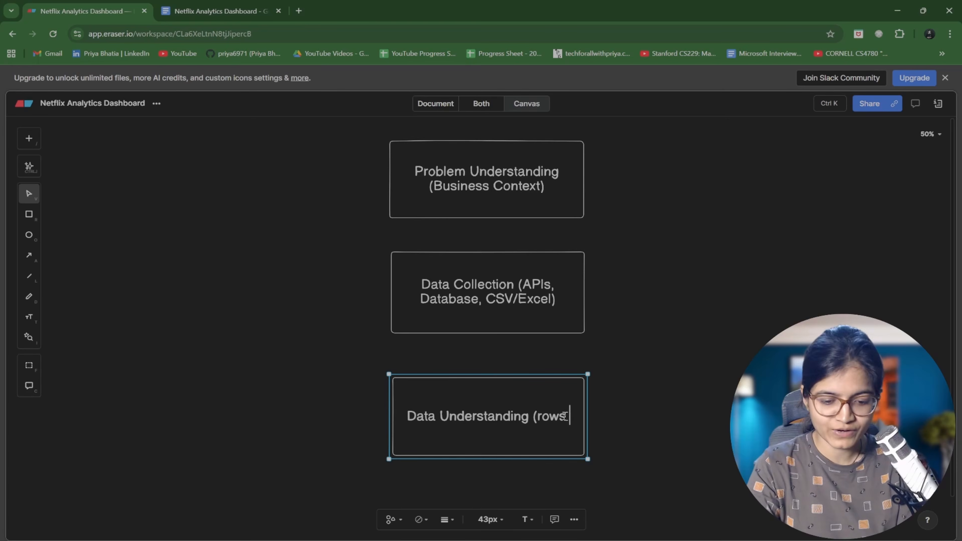
text( & cok)
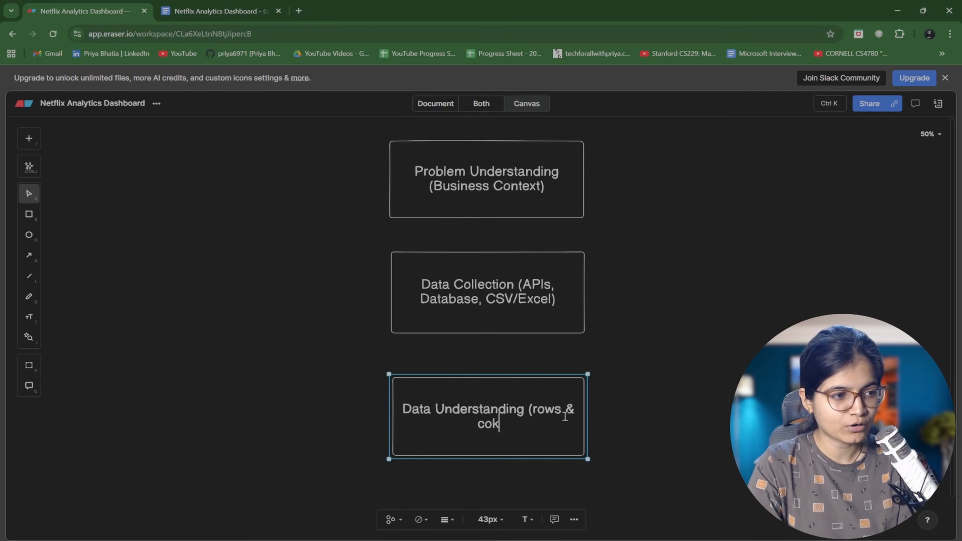
key(BackSpace)
text(lumns)
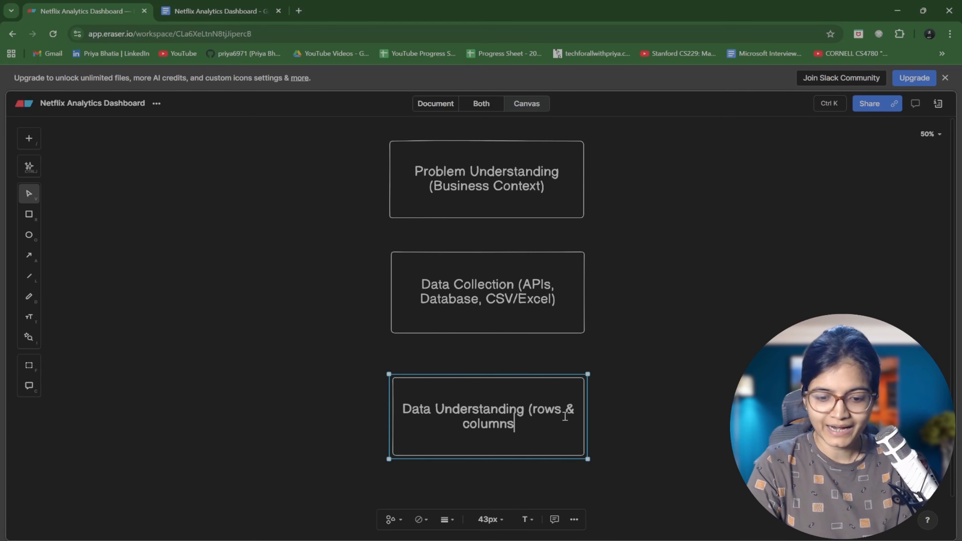
text())
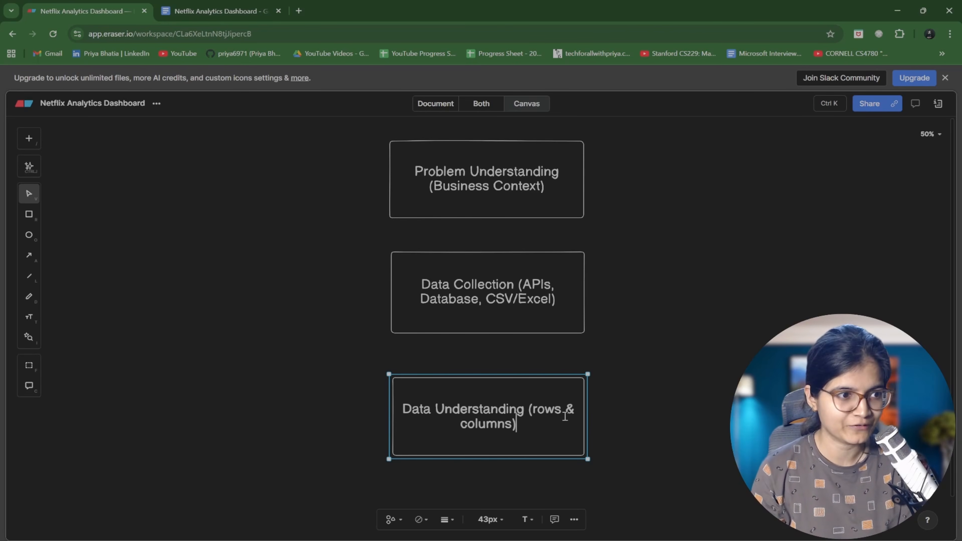
click(530, 410)
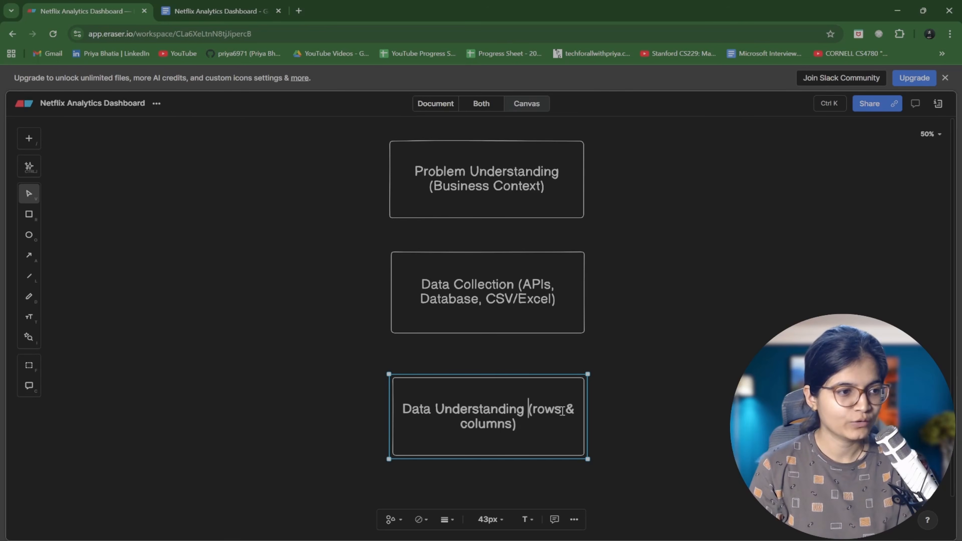
Put "(rows & columns)" on its own line and draw a fourth rectangle of similar size below the Data Understanding box.
key(Return)
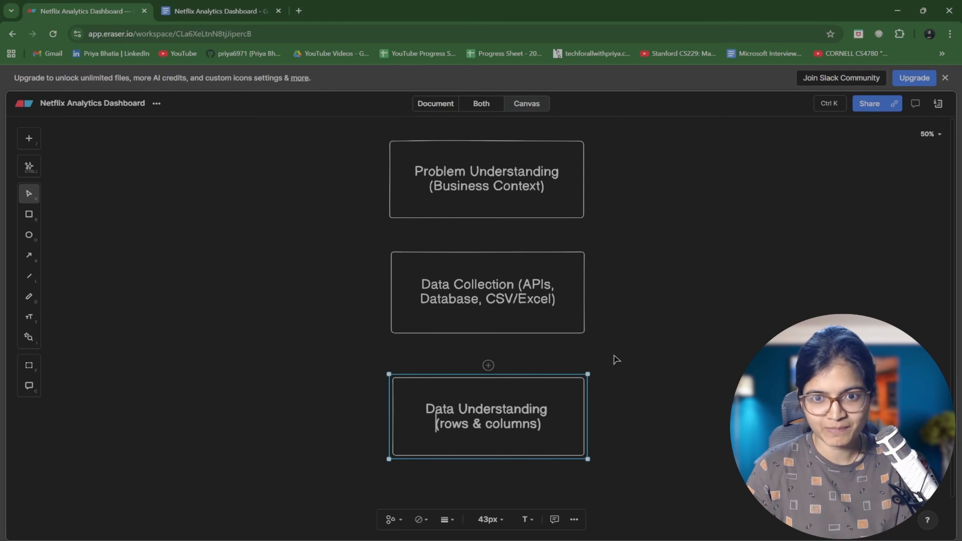
scroll(672, 289, down, 4)
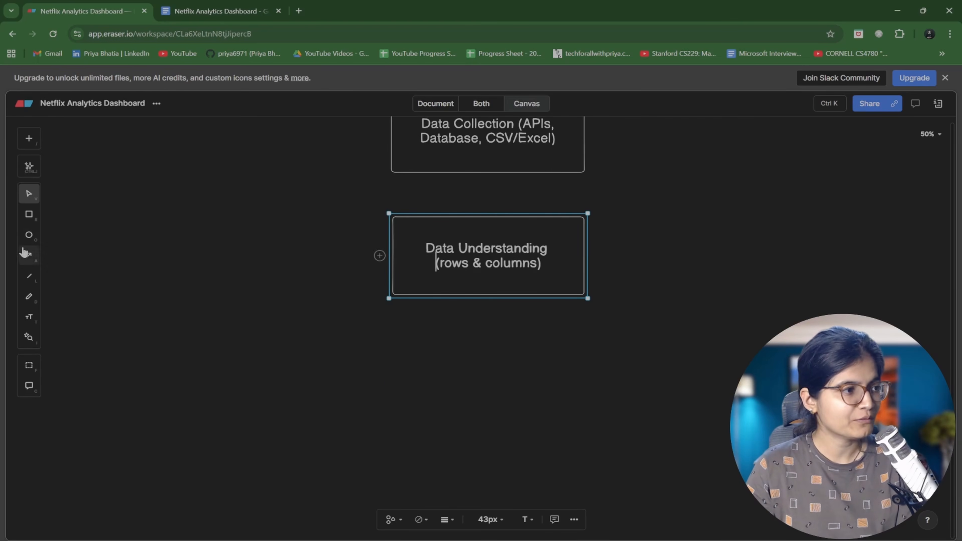
click(28, 214)
drag(389, 337, 586, 405)
Label the fourth rectangle "Data Cleaning & Preprocessing".
double_click(459, 364)
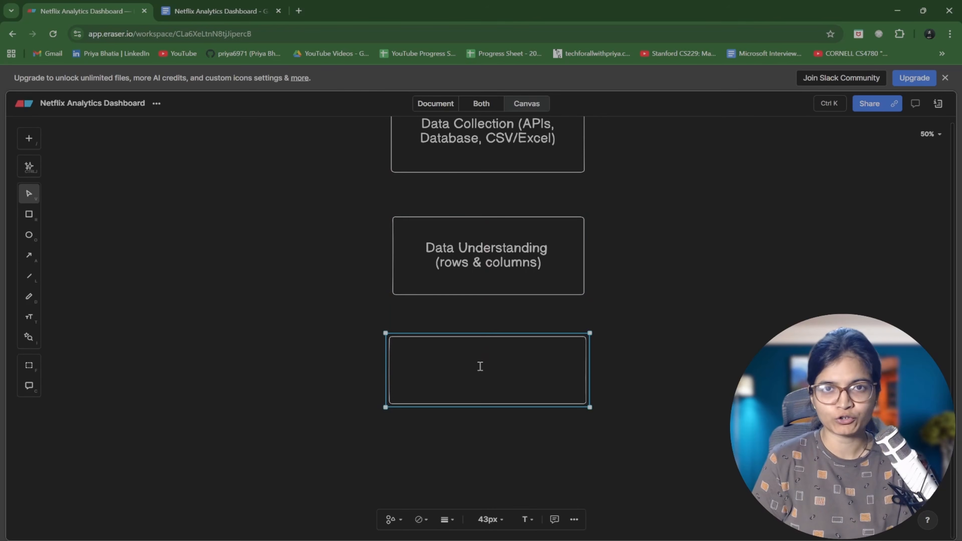
text(Data )
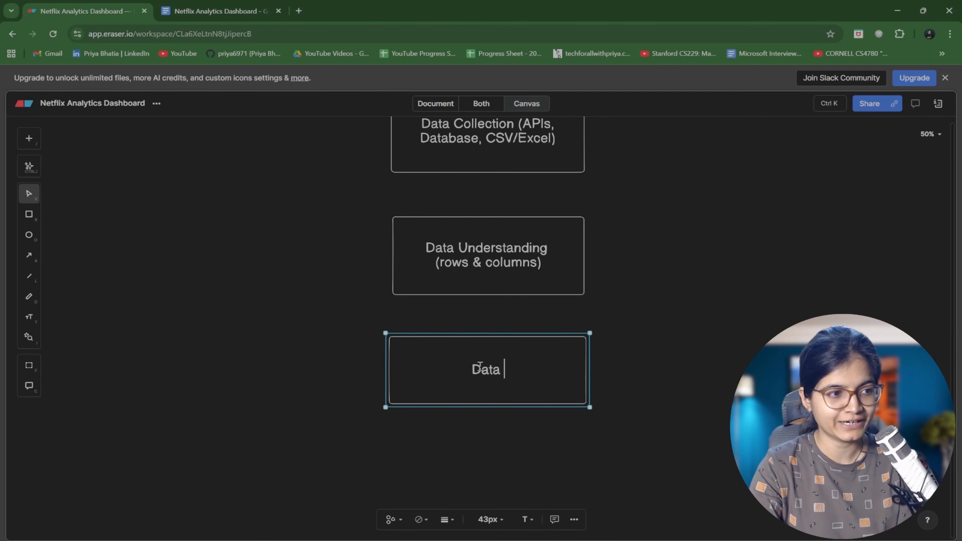
text(Cle)
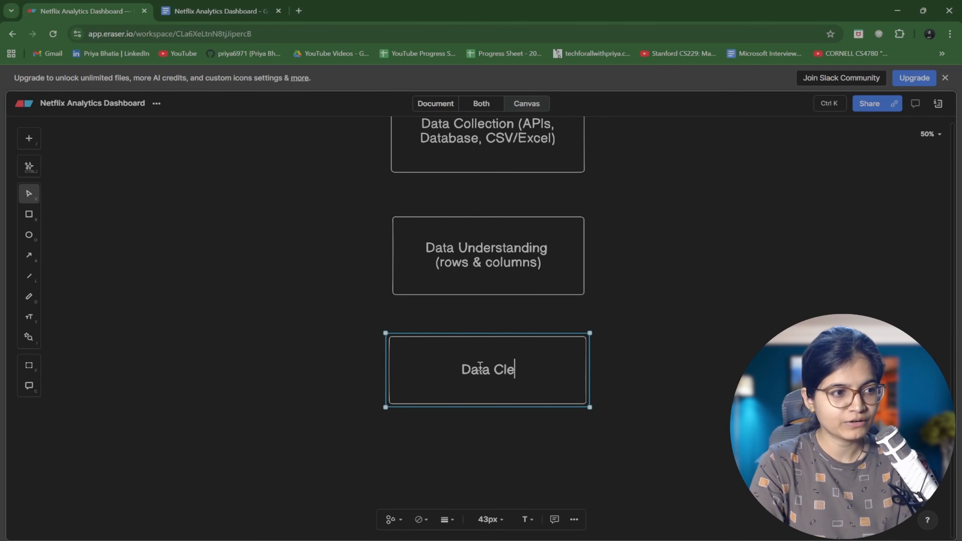
text(aning)
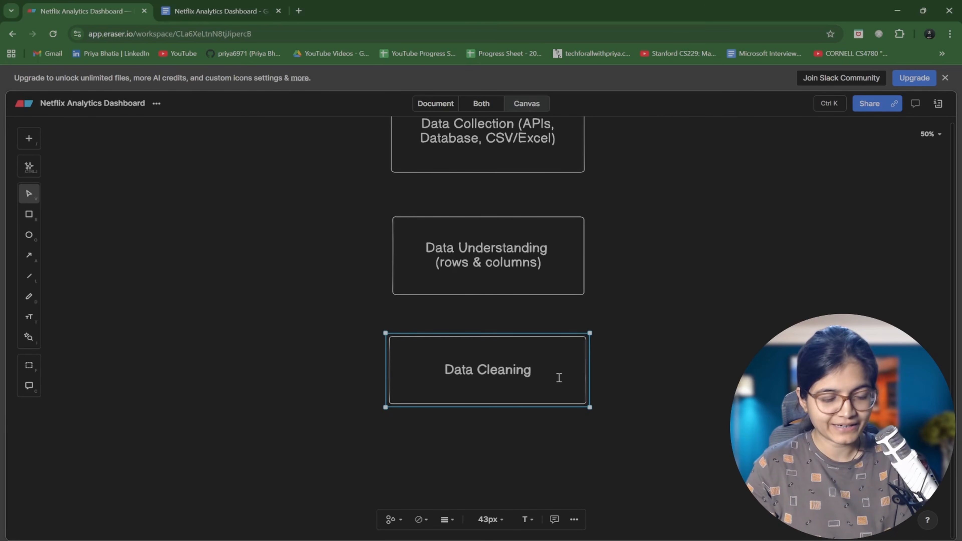
text(*)
key(BackSpace)
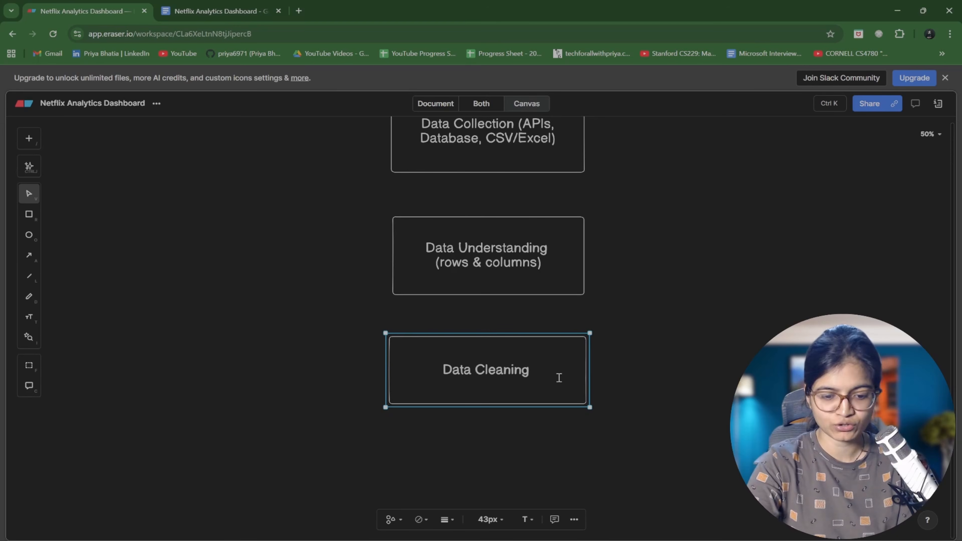
text(& Prep)
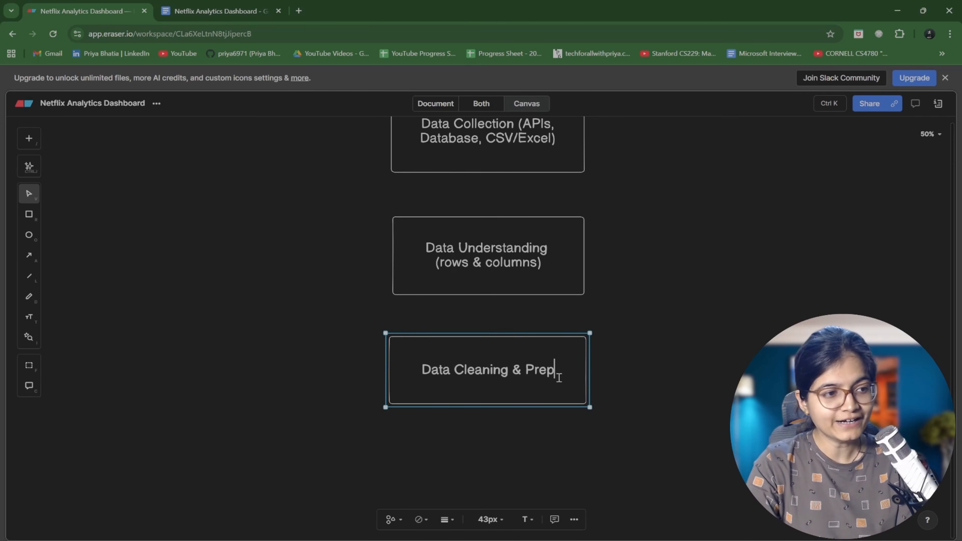
text(rocessingf)
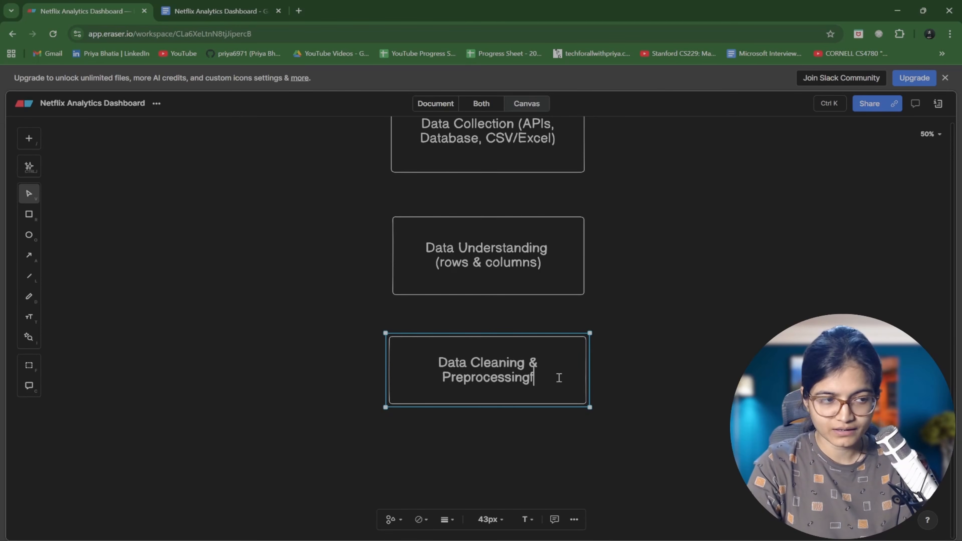
key(BackSpace)
Append "(quality data)" to the Data Cleaning & Preprocessing label and finish editing it.
text((clean)
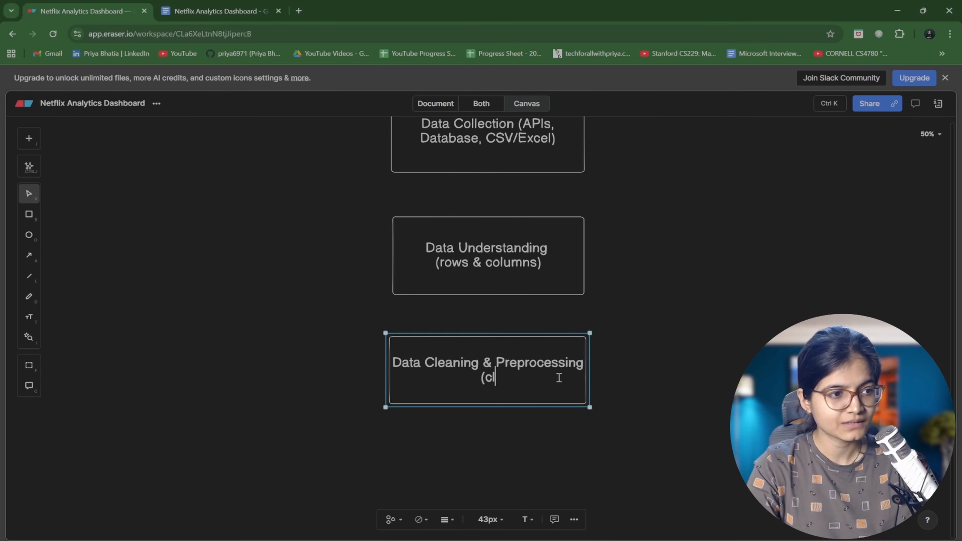
key(BackSpace)
key(BackSpace)
key(BackSpace)
key(BackSpace)
key(BackSpace)
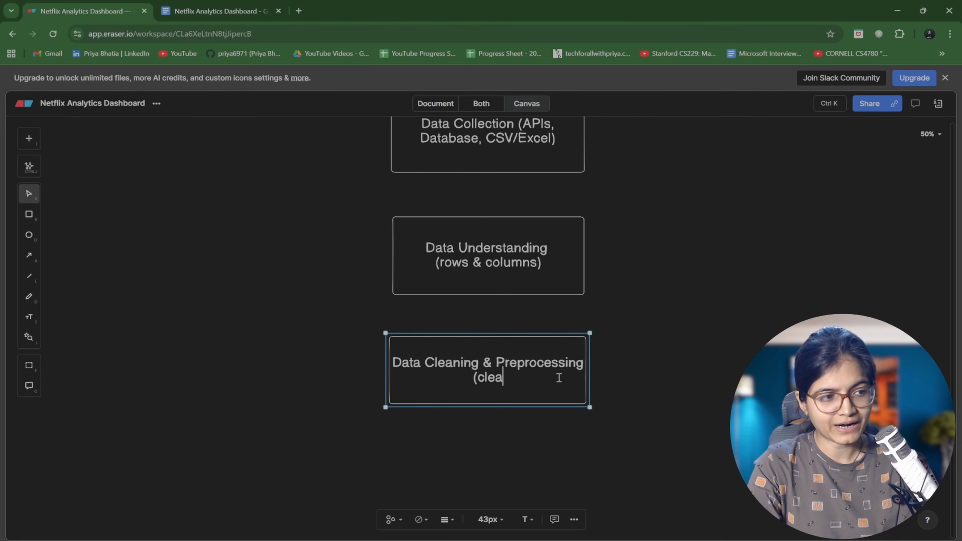
text(qual)
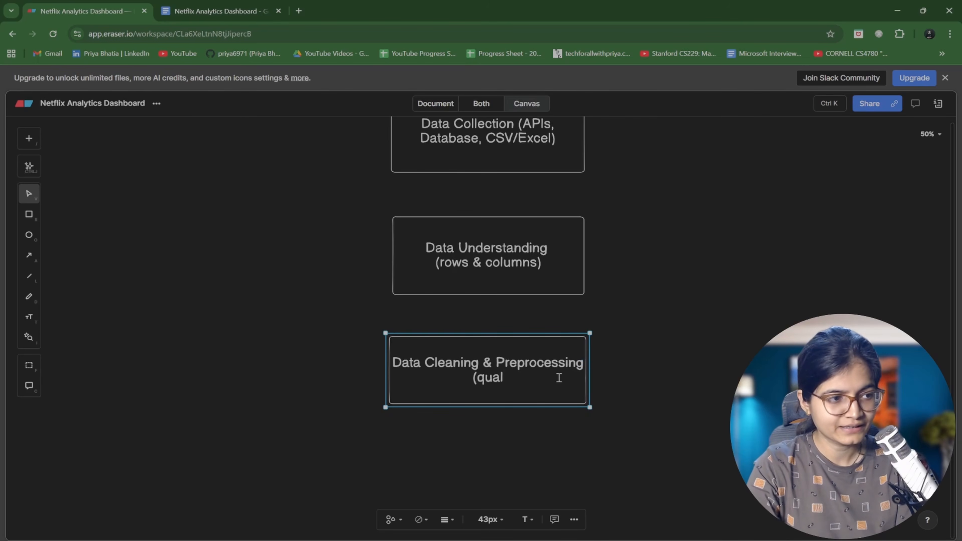
text(ity data))
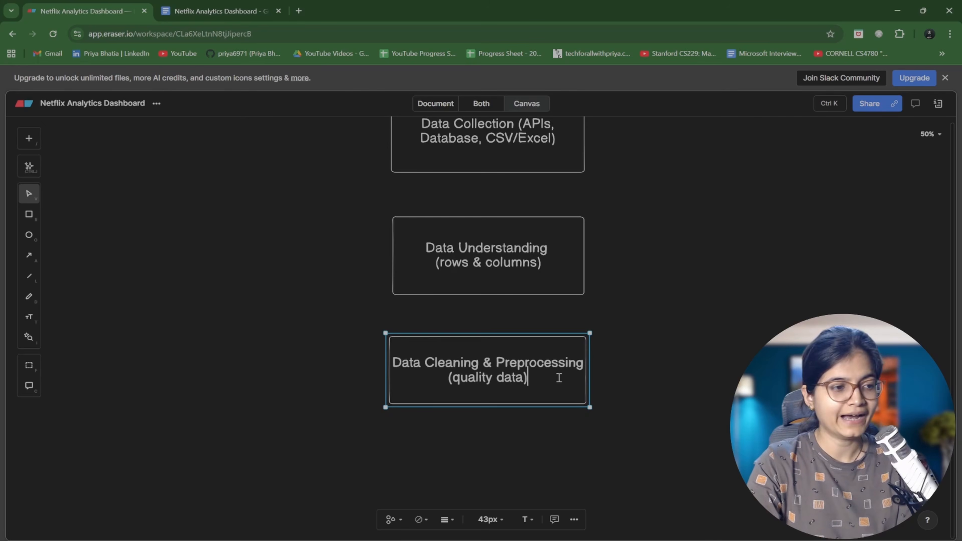
click(655, 388)
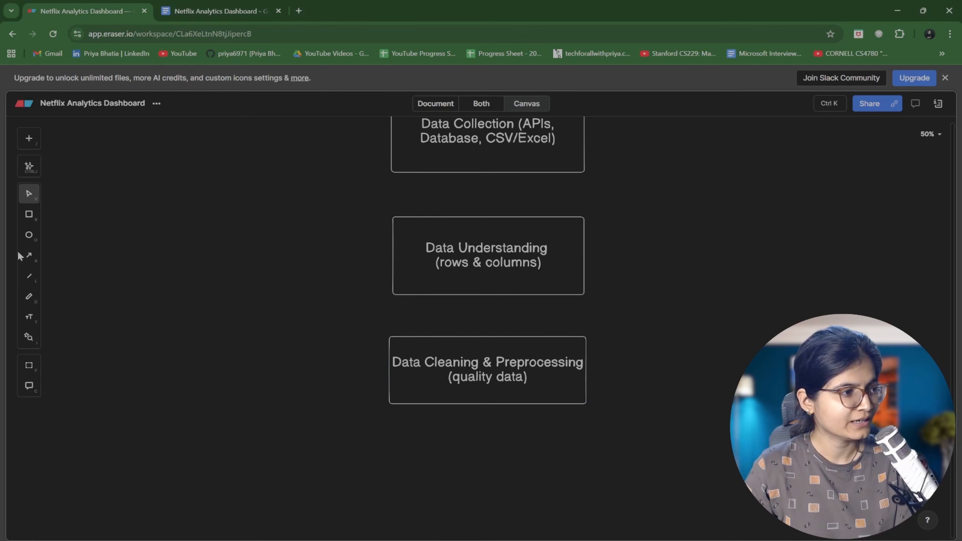
Draw a fifth rectangle of similar size below the Data Cleaning & Preprocessing box and open its label for editing.
click(32, 221)
scroll(333, 303, down, 3)
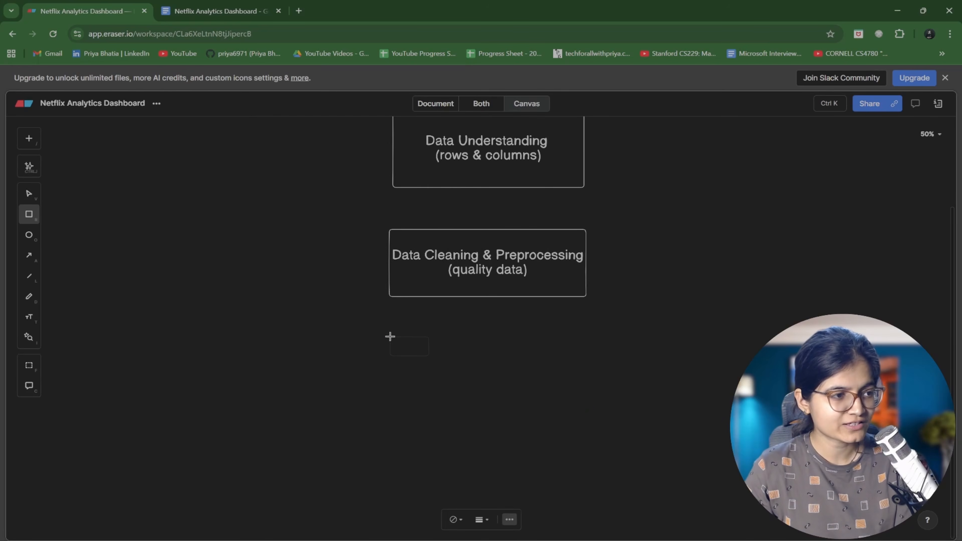
drag(390, 336, 588, 408)
double_click(529, 385)
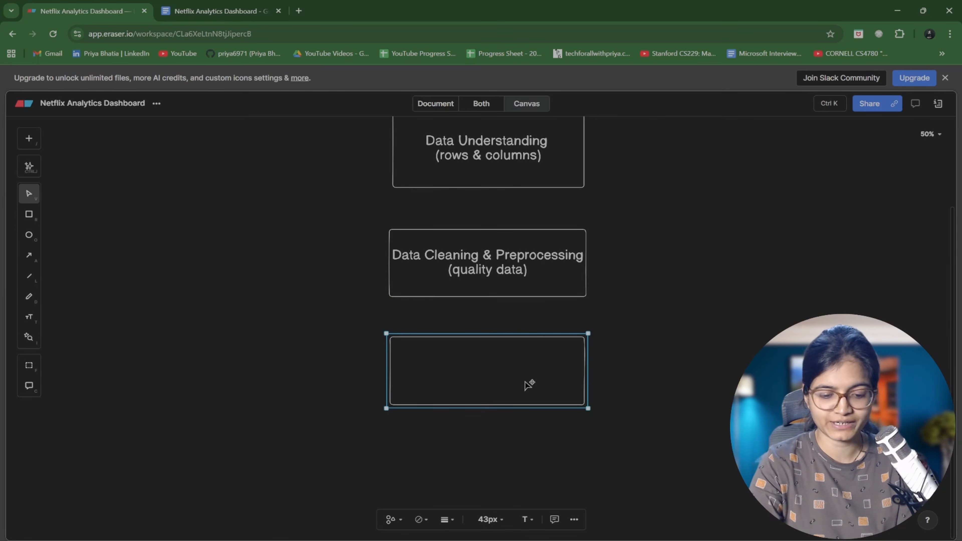
text(Dashboa)
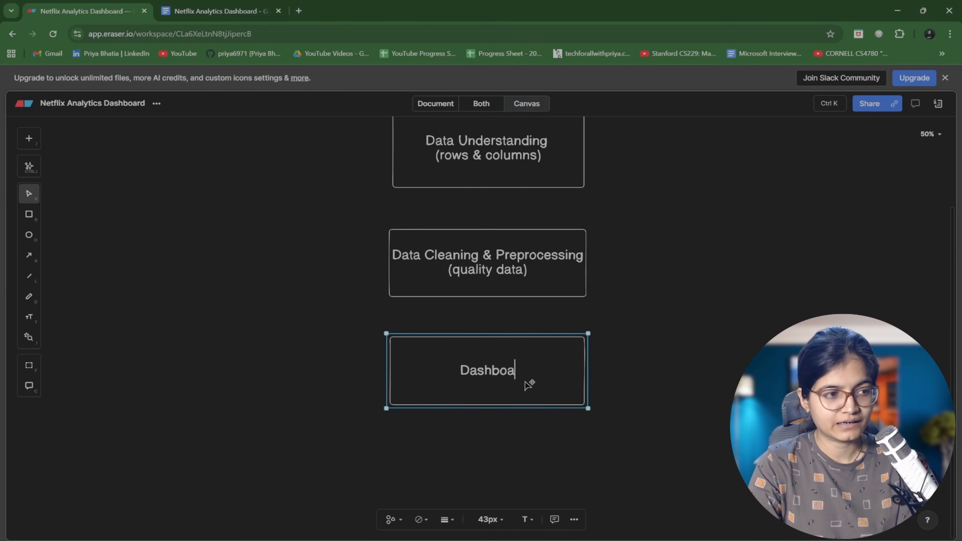
text(rd)
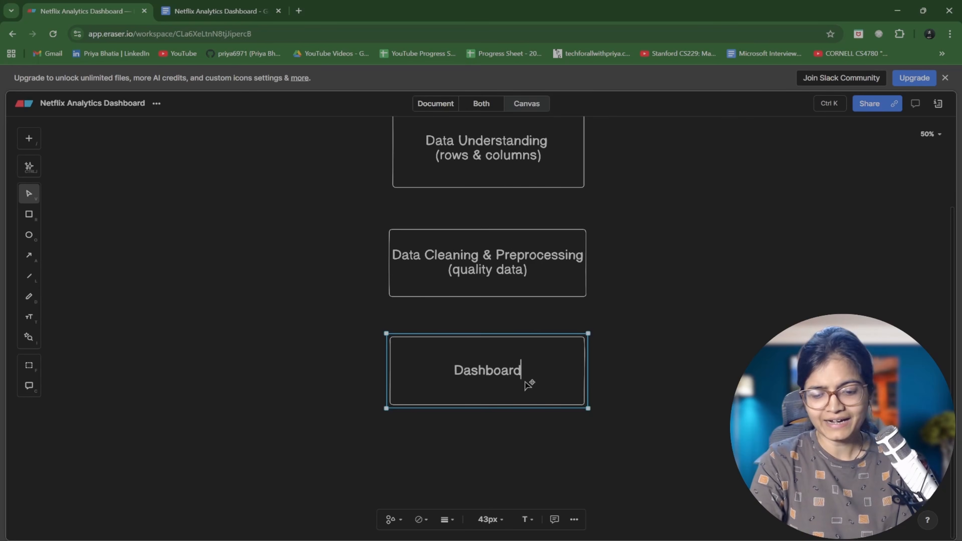
key(BackSpace)
key(BackSpace)
key(BackSpace)
key(BackSpace)
key(BackSpace)
key(BackSpace)
key(BackSpace)
key(BackSpace)
key(BackSpace)
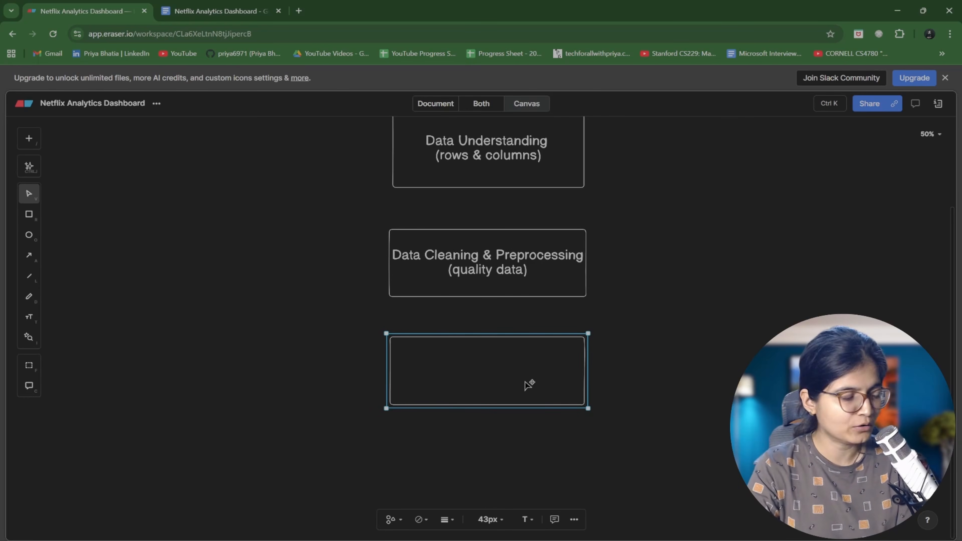
Label the fifth rectangle "Data Analysis (Pivot Tables & Visuals)".
text(Dat)
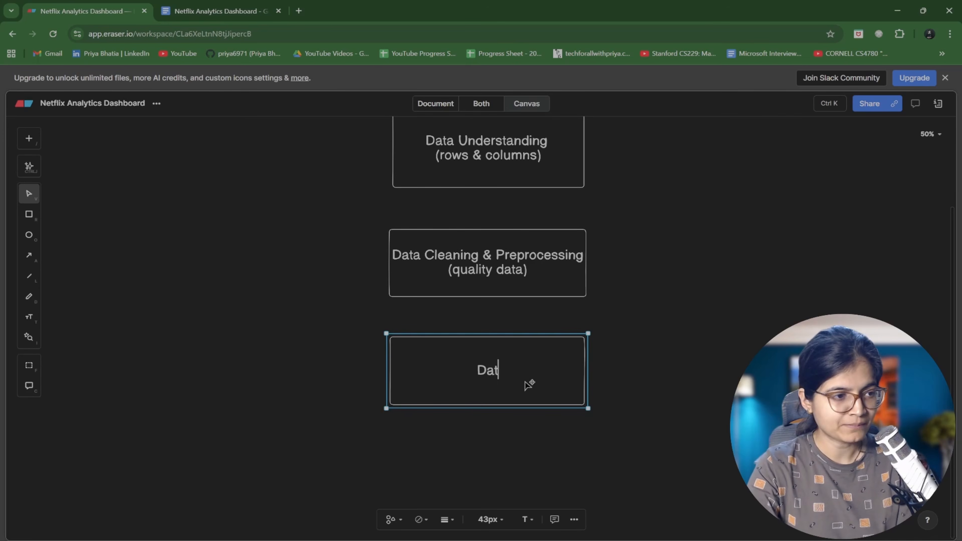
text(a Analysis )
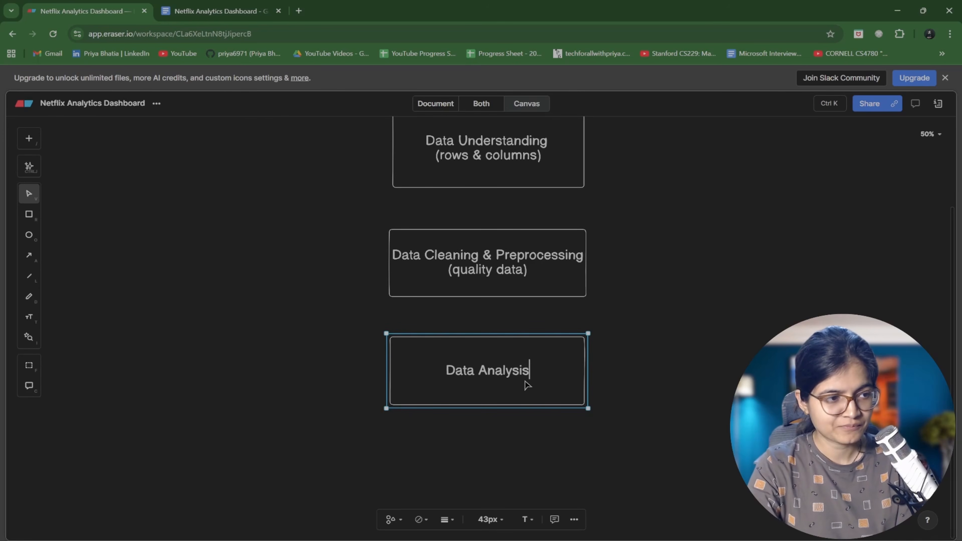
text((P)
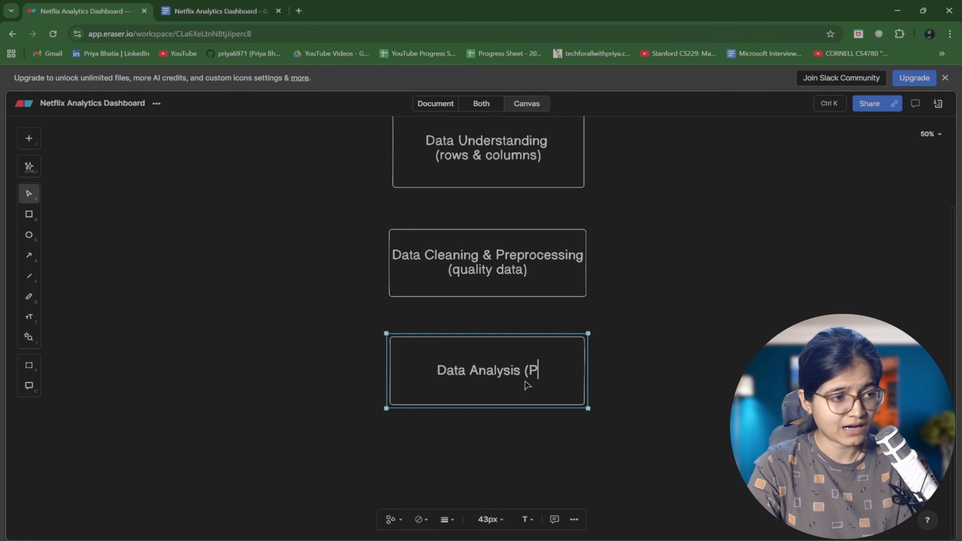
text(ivot Tab)
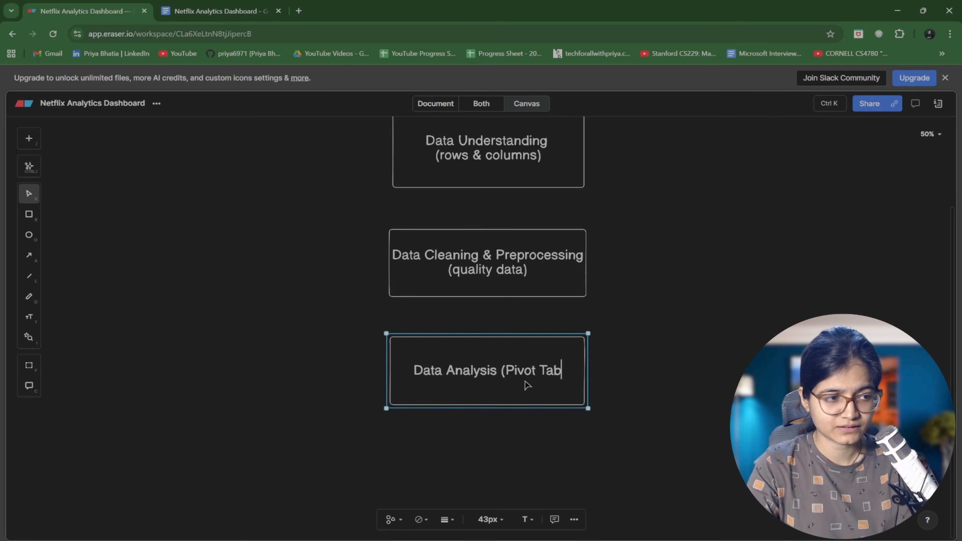
text(les &)
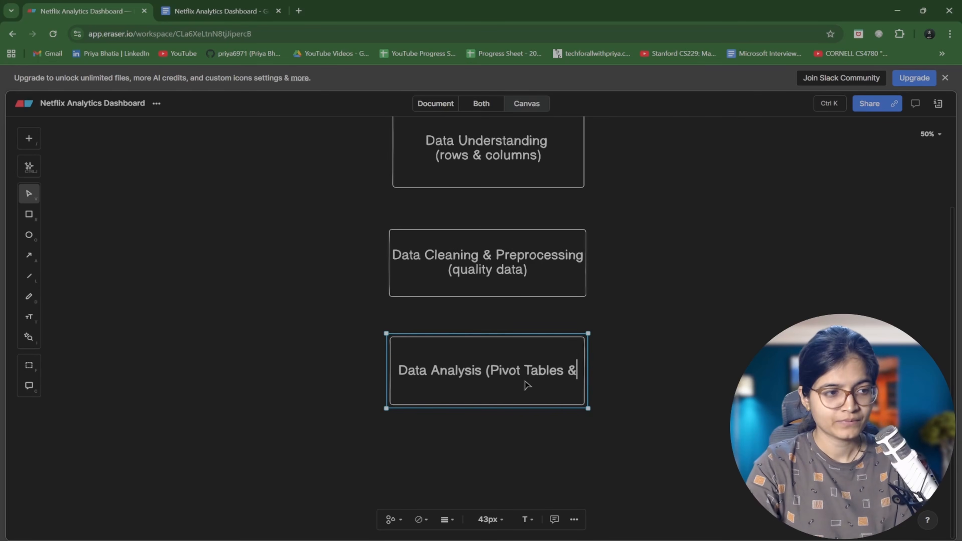
text( Visuals))
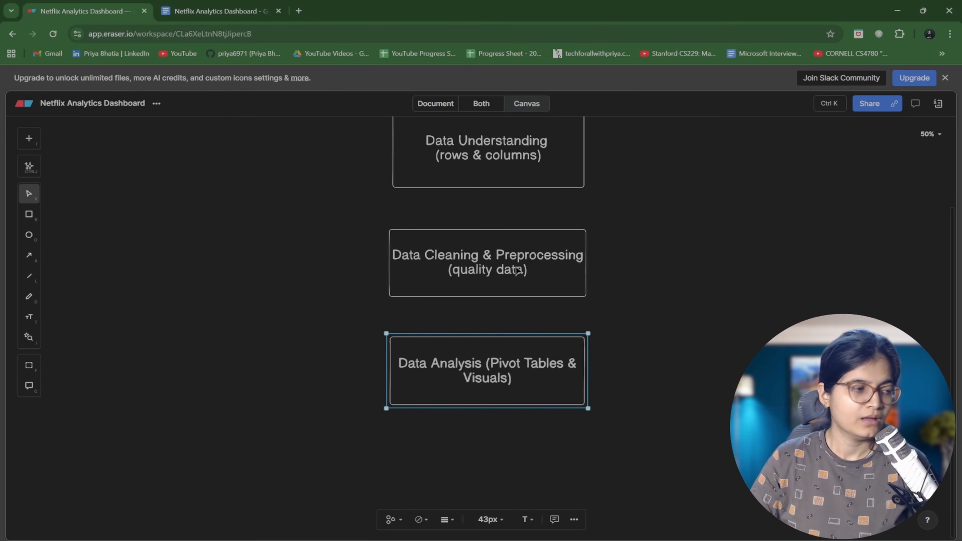
click(213, 314)
Draw a sixth rectangle of similar size below the Data Analysis box and start its label with "Dashboard".
scroll(212, 314, down, 3)
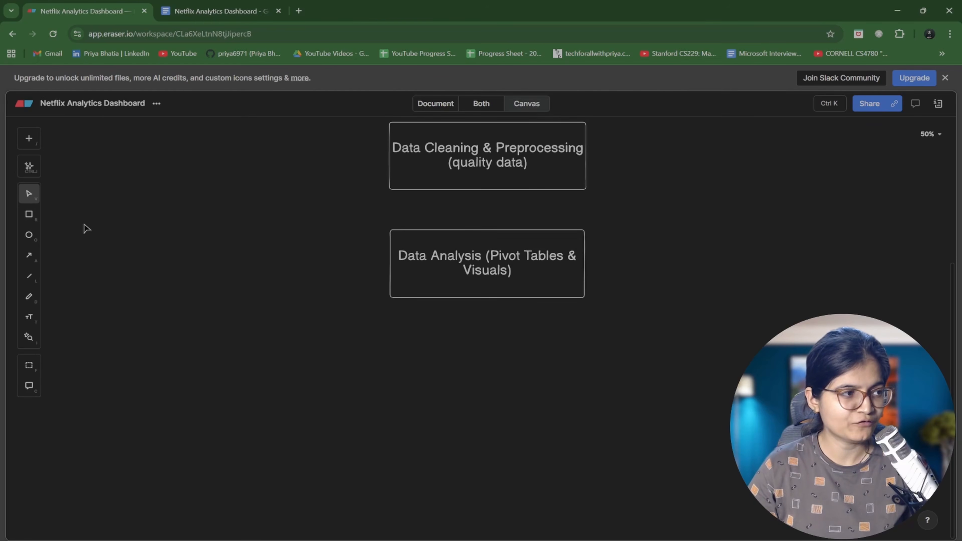
click(29, 214)
mouse_move(393, 341)
mouse_down()
mouse_move(595, 412)
mouse_move(582, 415)
mouse_up()
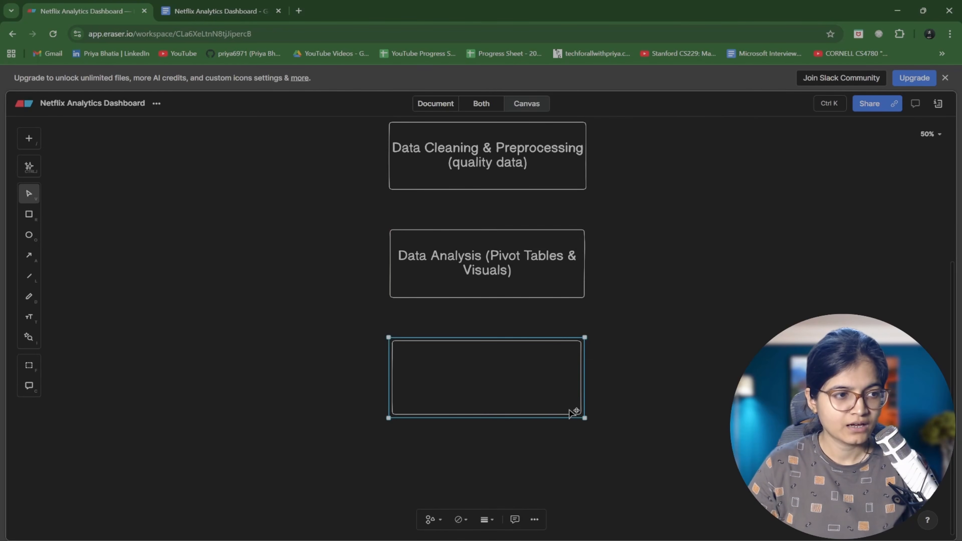
double_click(496, 381)
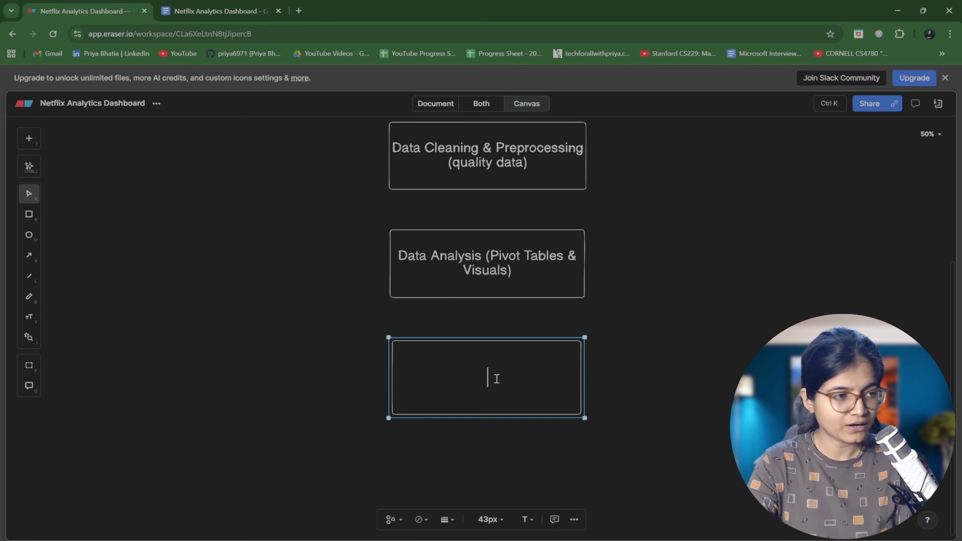
text(shboard)
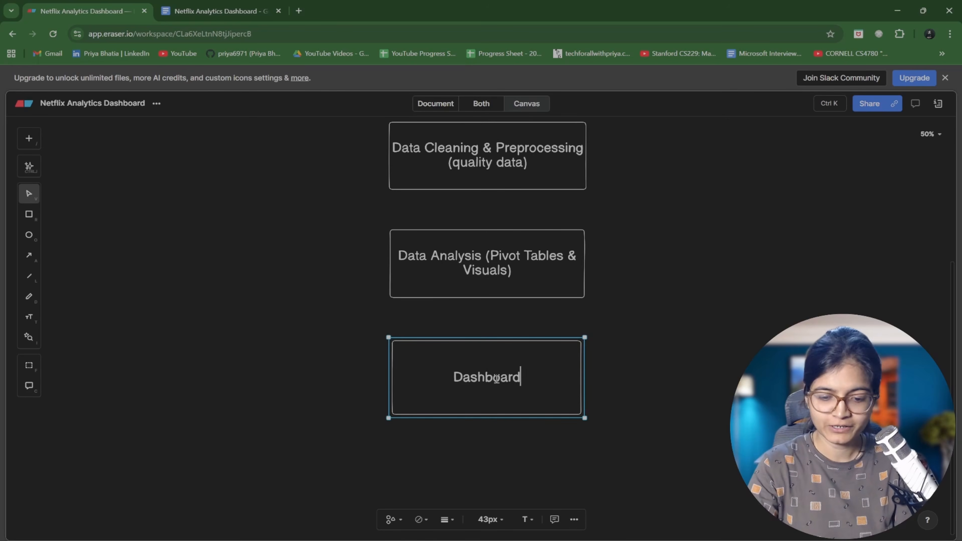
Extend the Dashboard label with "-> which contains the important visuals only" and finish editing it.
text( -> whic)
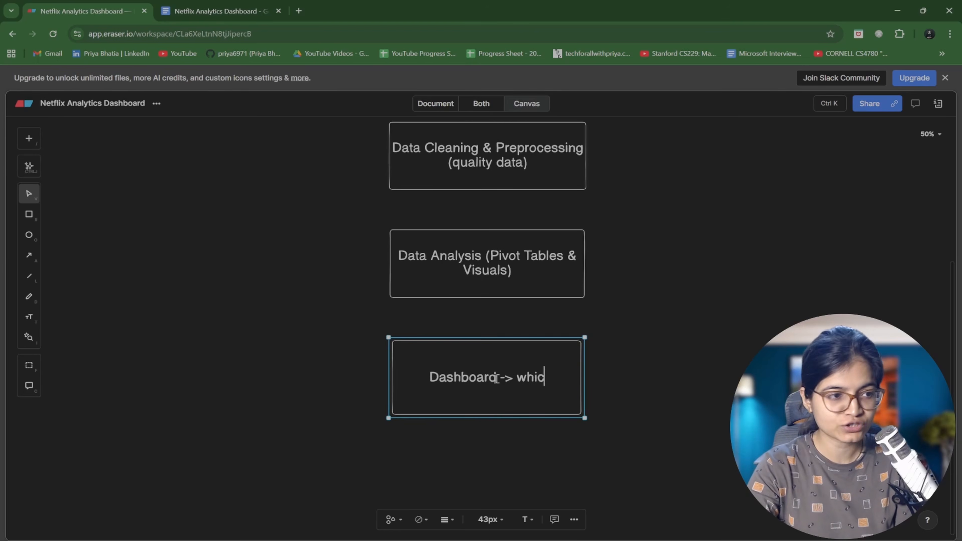
text(h contains t)
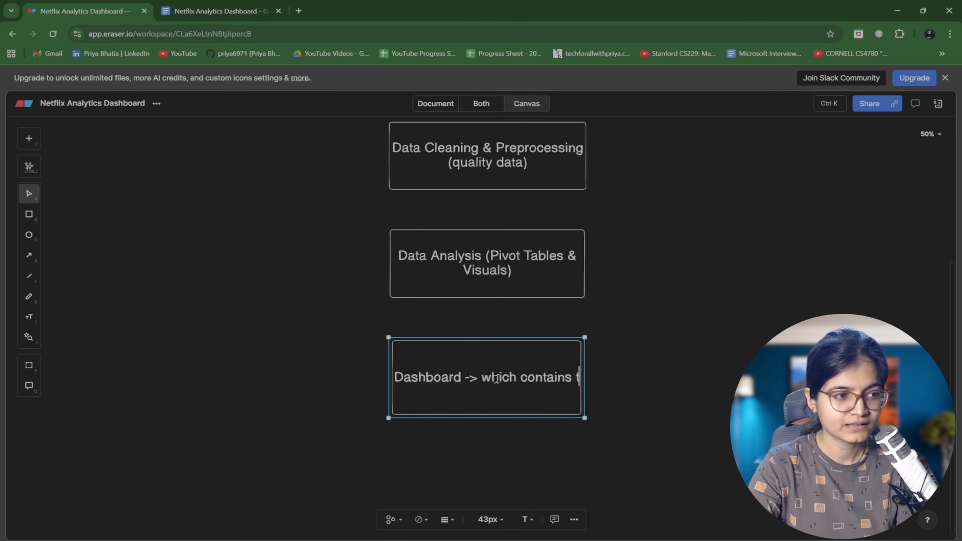
text(he important v)
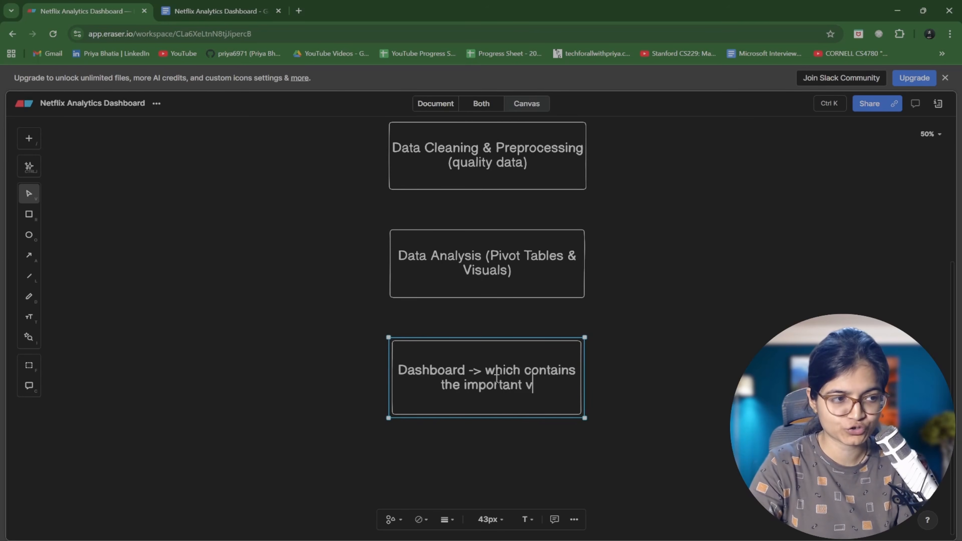
text(isuals only)
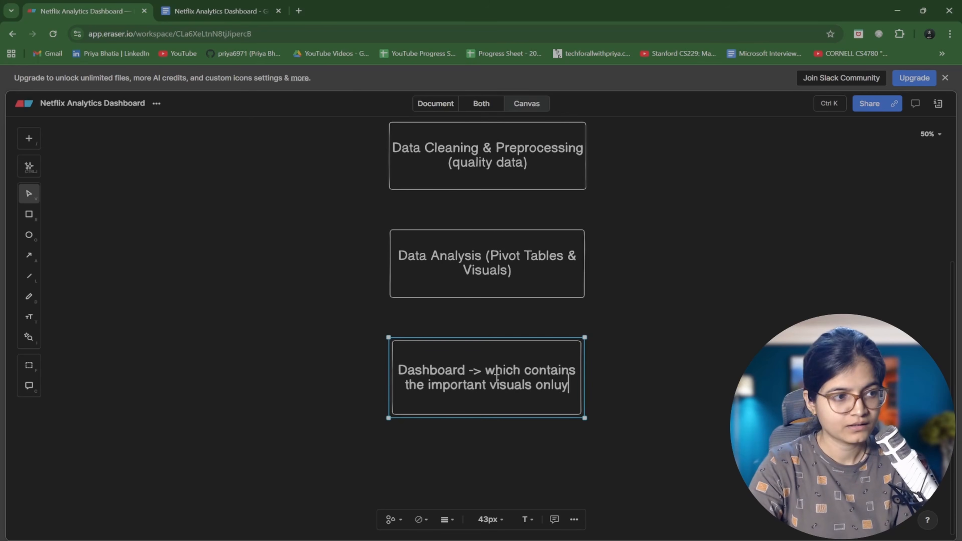
key(BackSpace)
text(y)
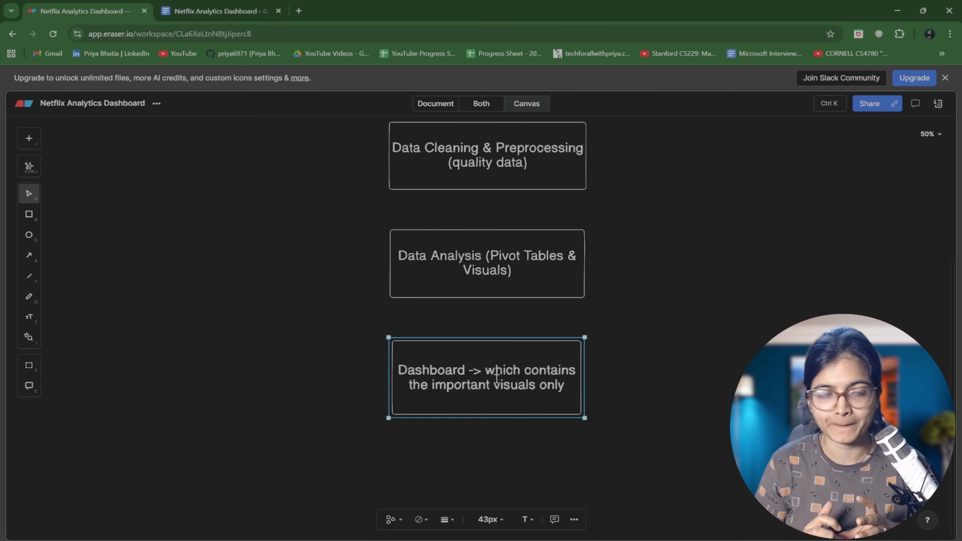
click(672, 355)
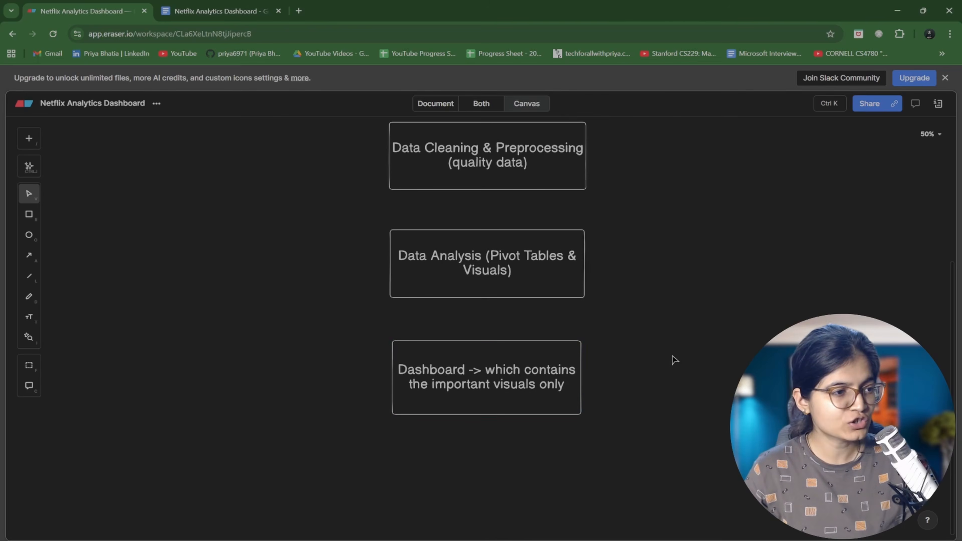
Draw a seventh rectangle of similar size below the Dashboard box.
scroll(674, 360, up, 4)
scroll(674, 360, up, 4)
scroll(672, 361, down, 10)
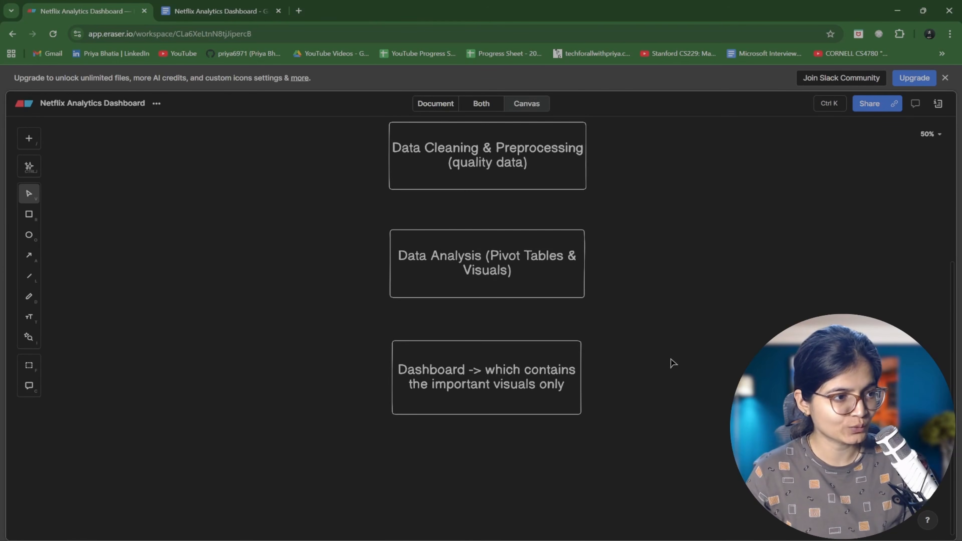
click(28, 215)
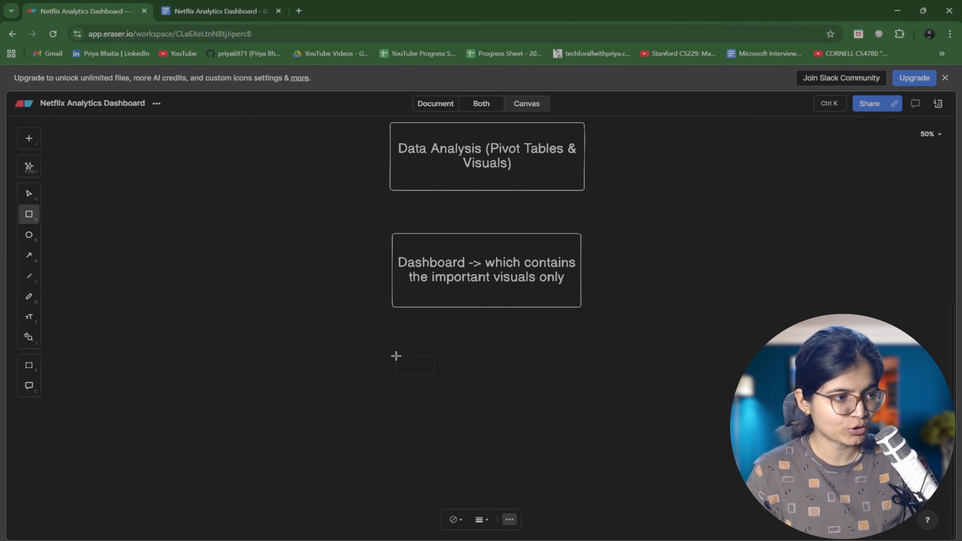
drag(392, 351, 584, 421)
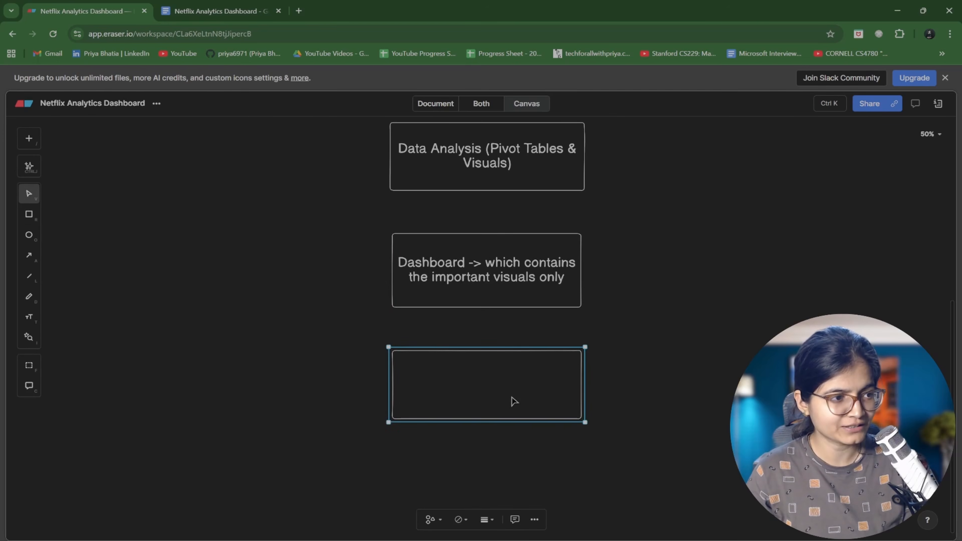
Label the seventh rectangle "Data Storytelling" and finish editing it.
double_click(496, 382)
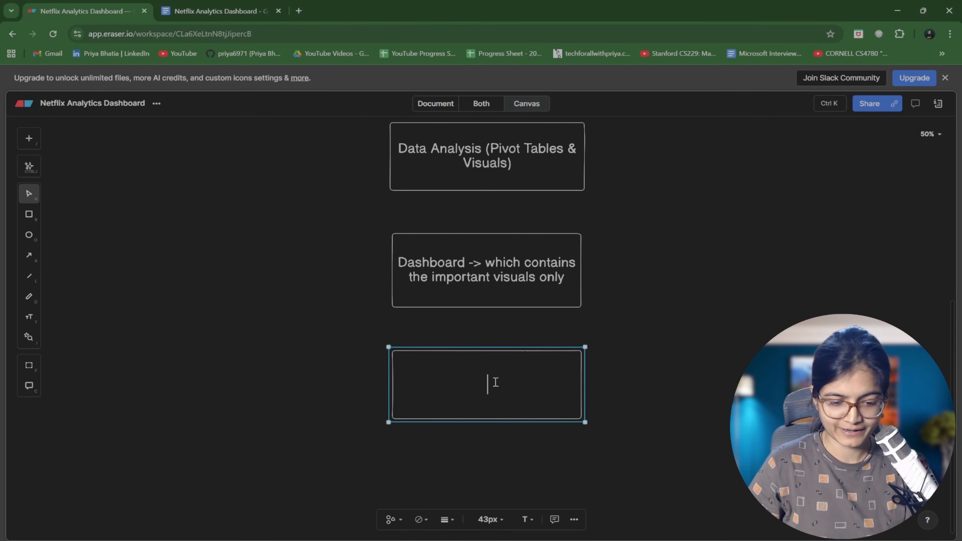
text(P)
key(BackSpace)
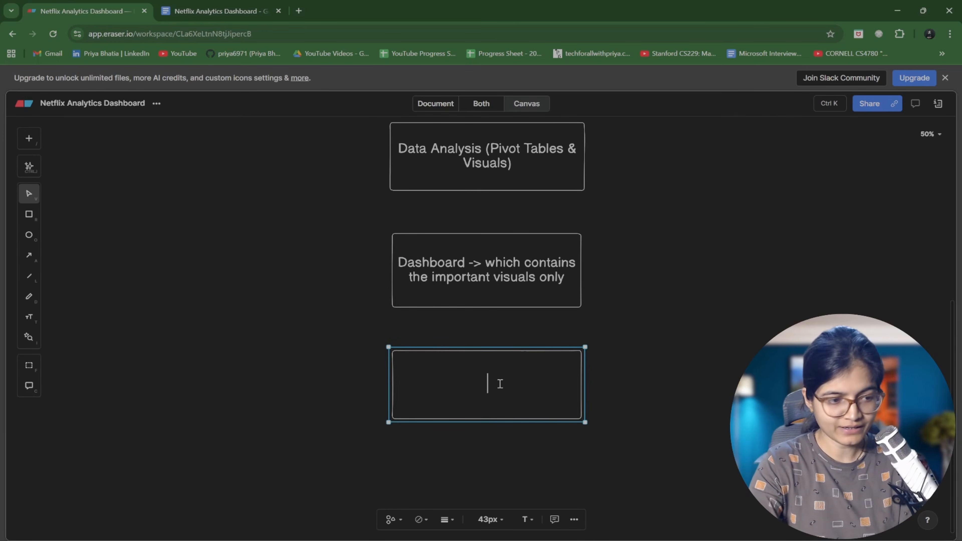
text(Data Stor)
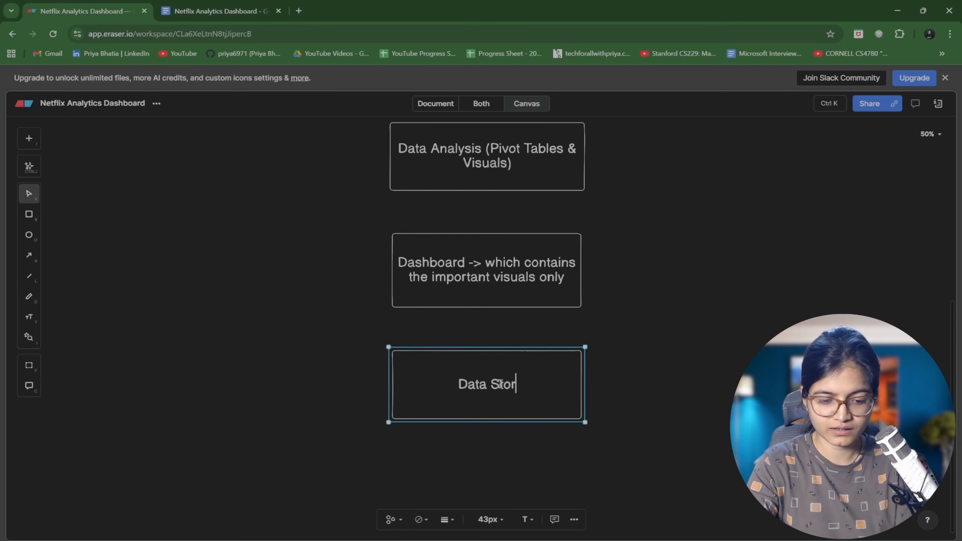
text(ytelling)
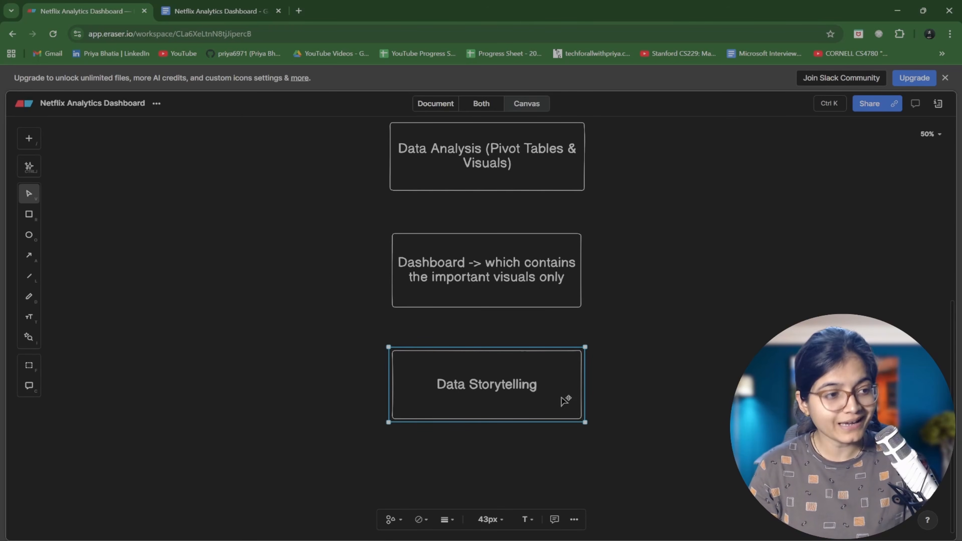
click(610, 403)
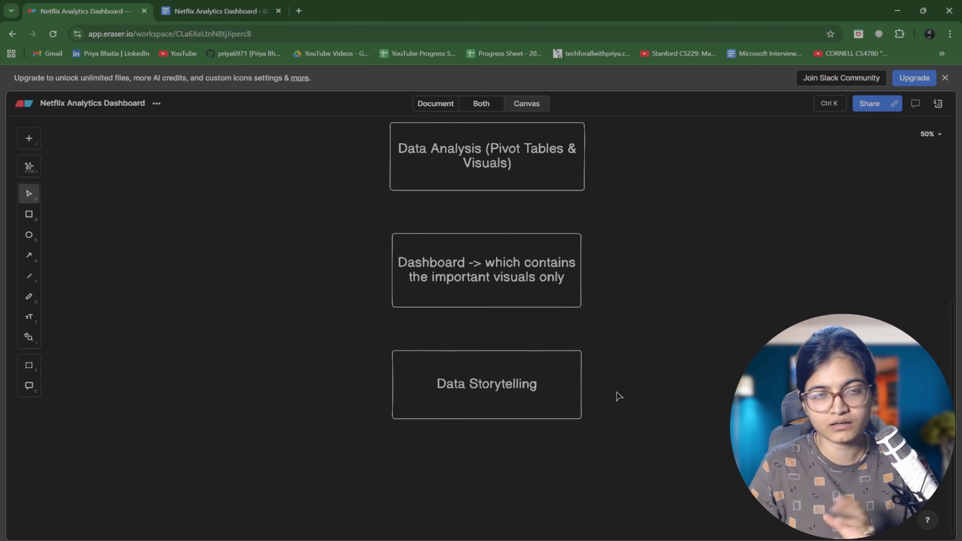
Review the whole flowchart from the Problem Understanding box down to the Data Storytelling box.
scroll(616, 396, up, 8)
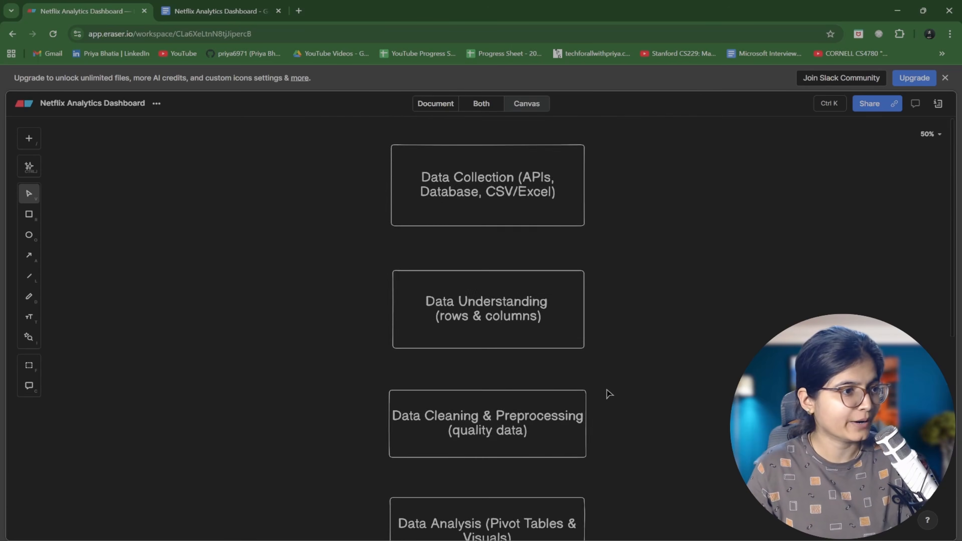
scroll(608, 393, up, 5)
scroll(605, 392, down, 4)
scroll(595, 355, down, 1)
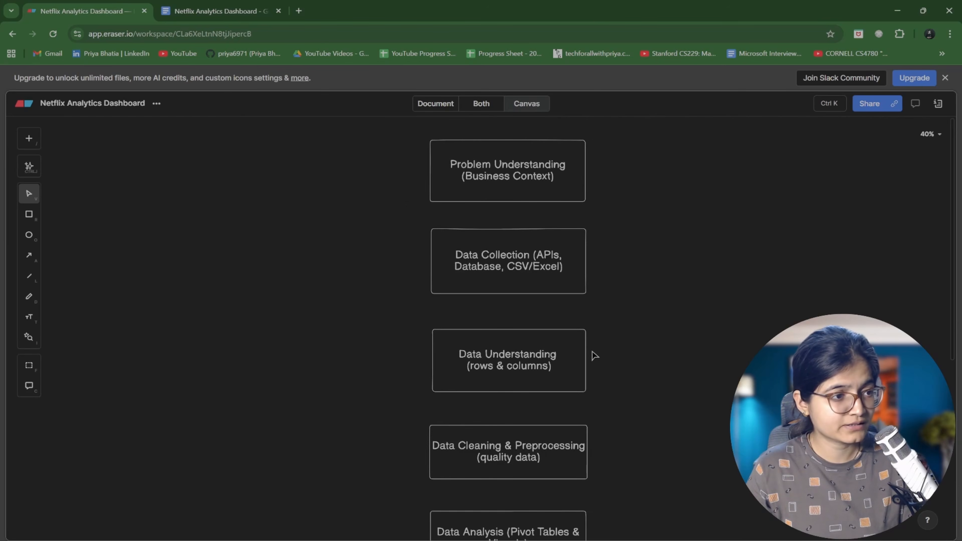
scroll(595, 357, down, 8)
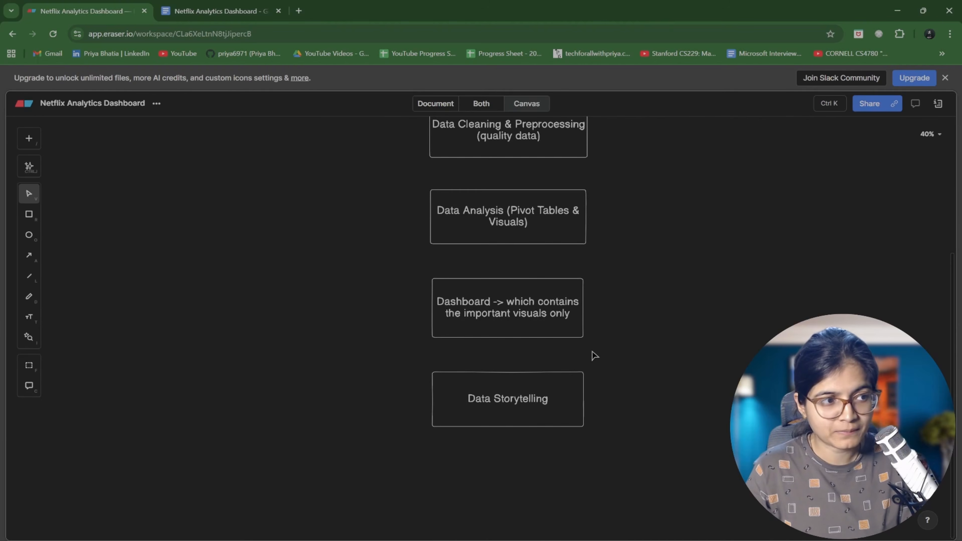
scroll(591, 362, up, 3)
scroll(589, 366, up, 2)
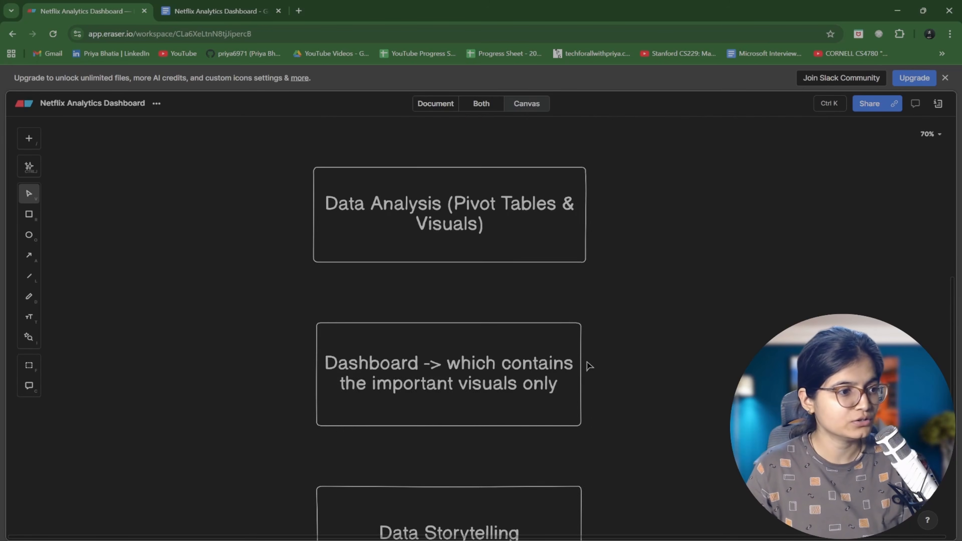
scroll(588, 365, down, 2)
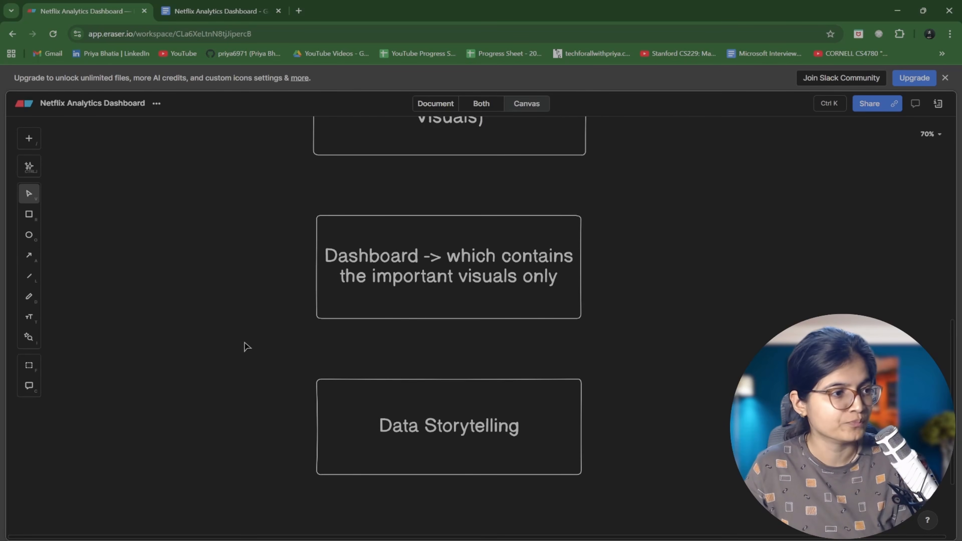
Draw an arrow from the bottom of the Problem Understanding box to the top of the Data Collection box.
scroll(189, 326, up, 5)
click(29, 256)
scroll(124, 284, up, 10)
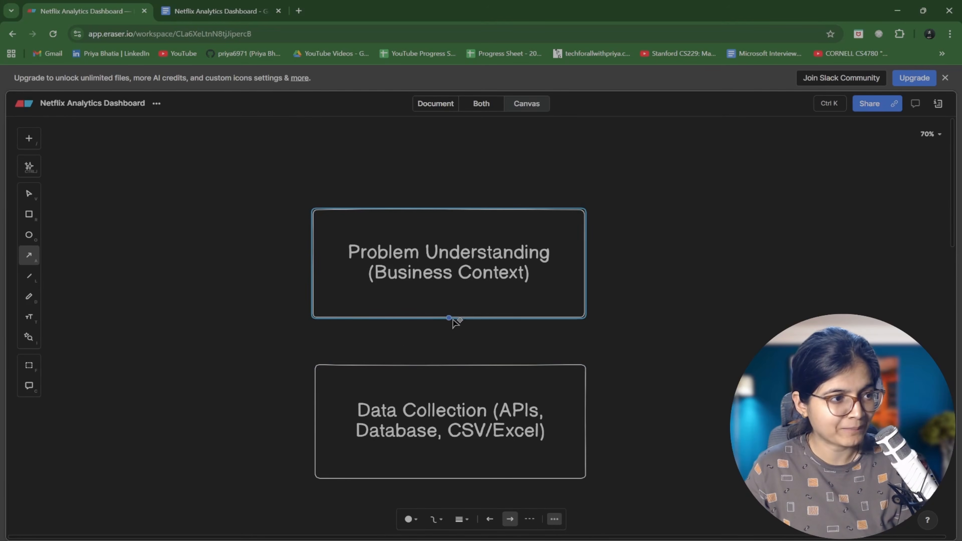
drag(444, 322, 444, 360)
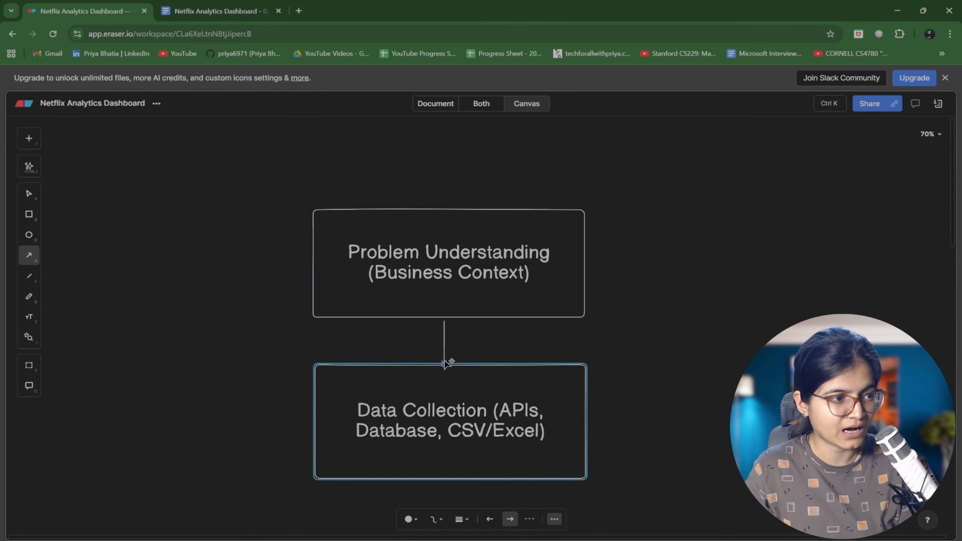
Draw an arrow from the bottom of the Data Collection box to the top of the Data Understanding box.
scroll(492, 351, down, 3)
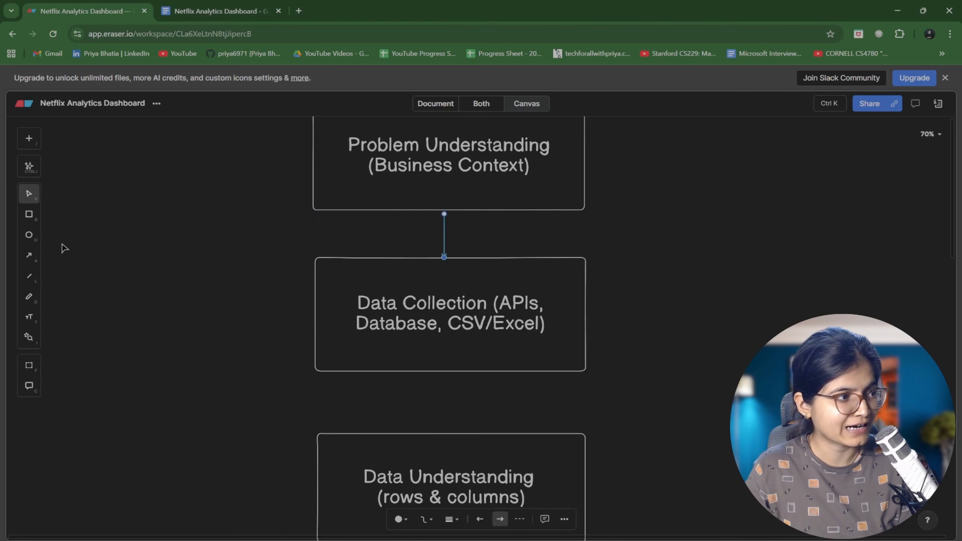
click(29, 255)
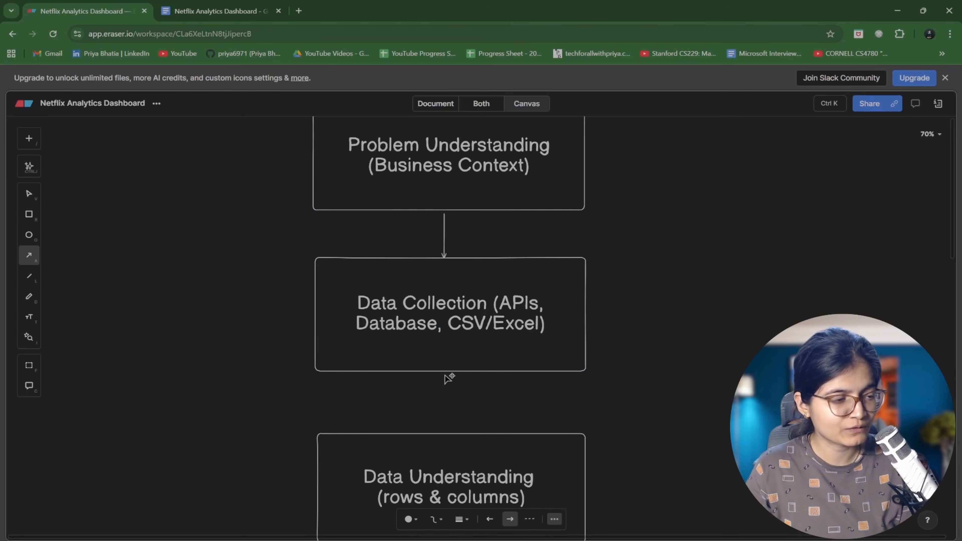
drag(445, 376, 444, 432)
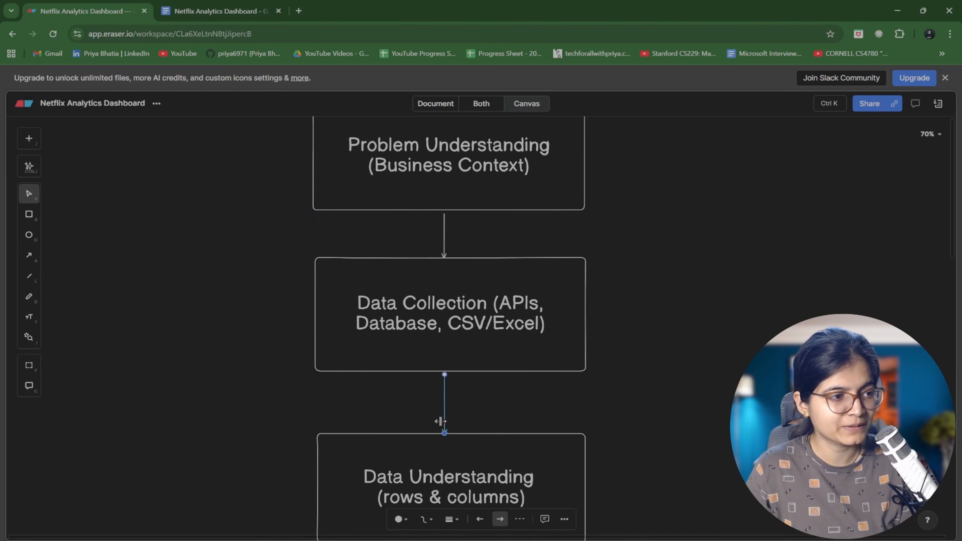
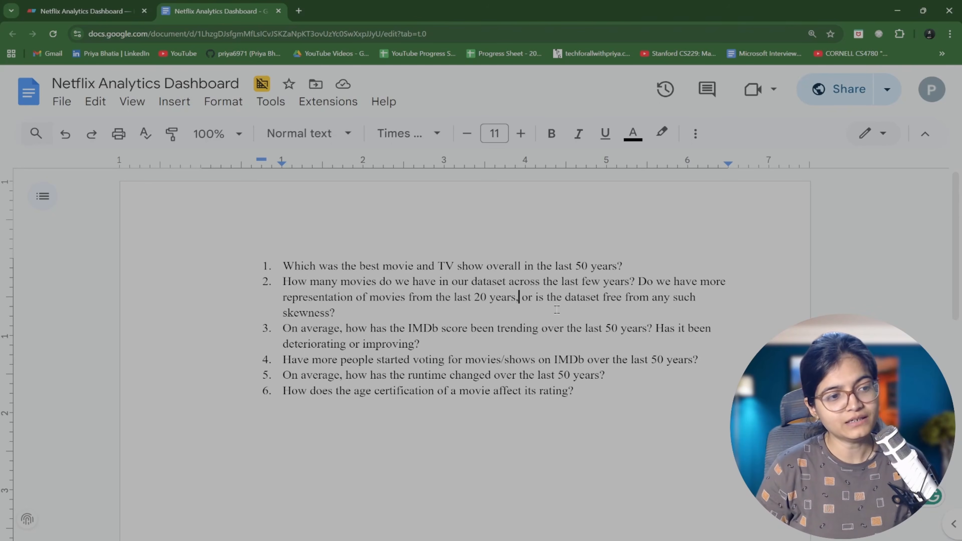
Switch to the Netflix TV Shows and Movies workbook in Excel and add filters to the header row.
key(alt+Tab)
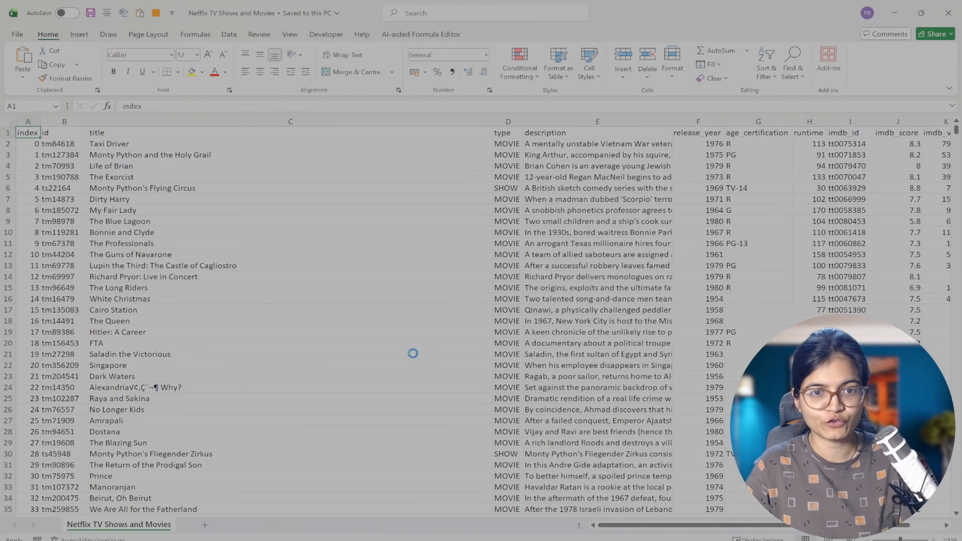
ctrl+scroll(413, 354, up, 4)
ctrl+scroll(413, 353, up, 1)
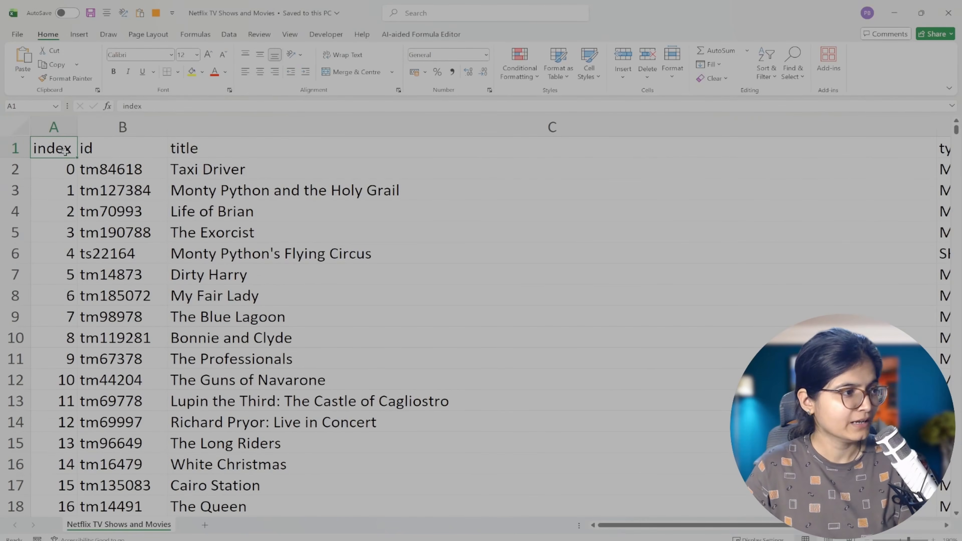
key(ctrl+shift+l)
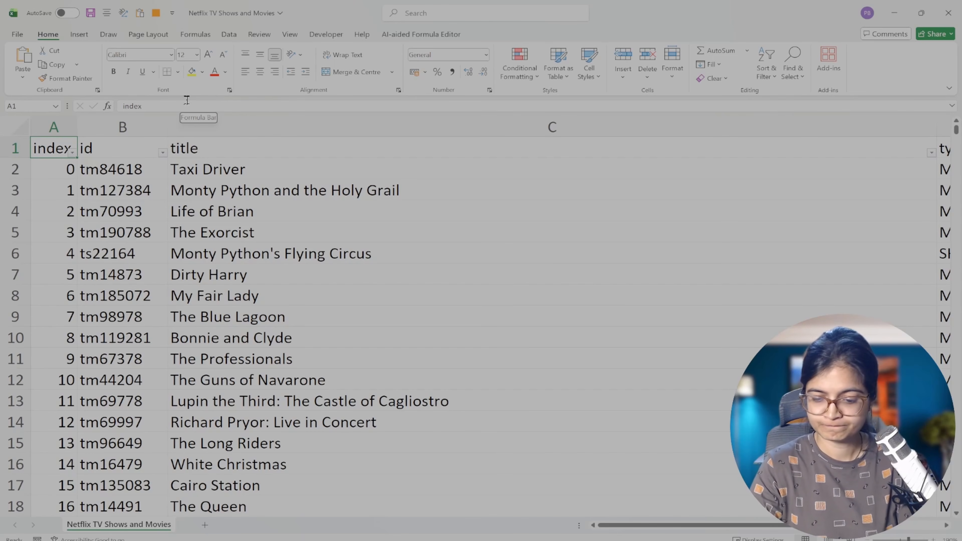
Format all header cells in row 1 with a yellow fill and bold text.
key(ctrl+shift+Right)
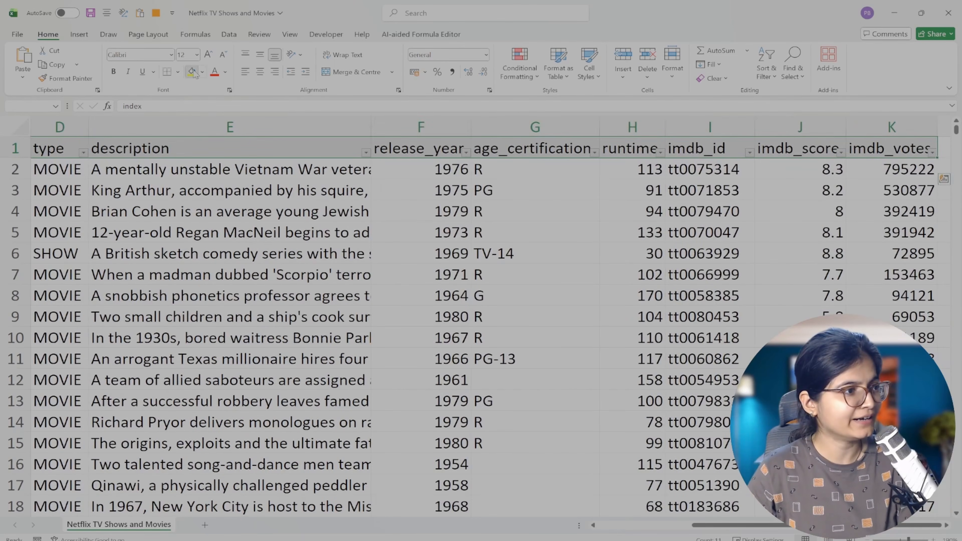
click(192, 72)
scroll(310, 308, left, 5)
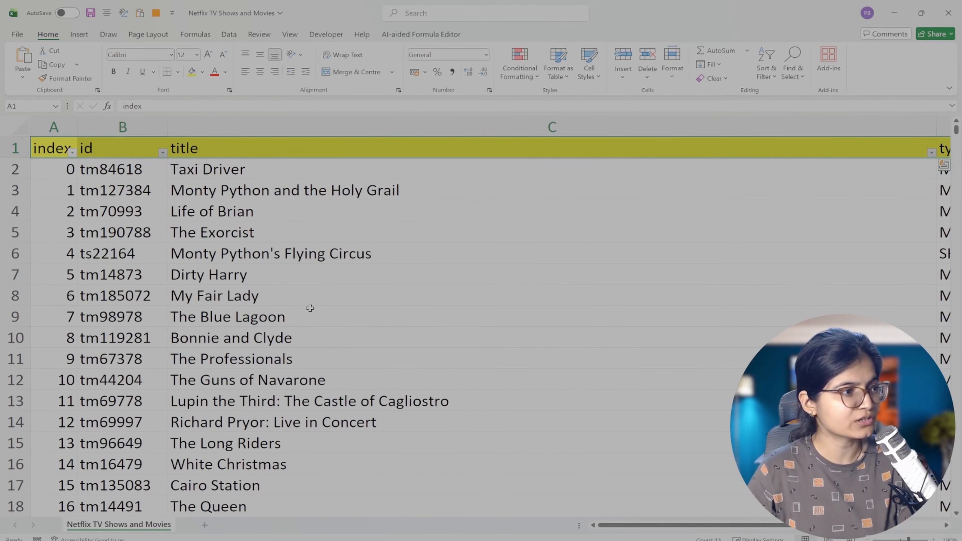
click(115, 74)
click(316, 273)
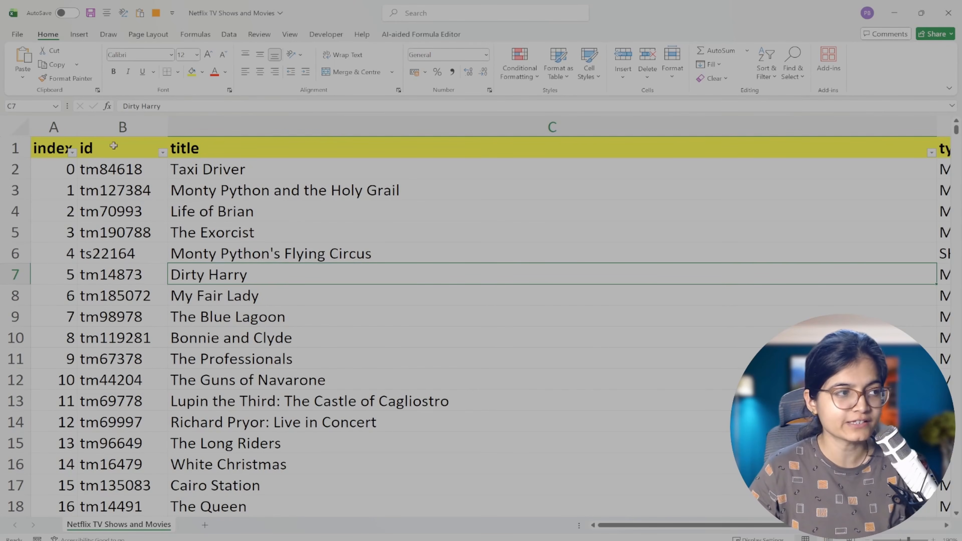
Examine the dataset's columns from index to imdb_votes and return to the question list in Google Docs.
click(283, 156)
drag(651, 531, 763, 535)
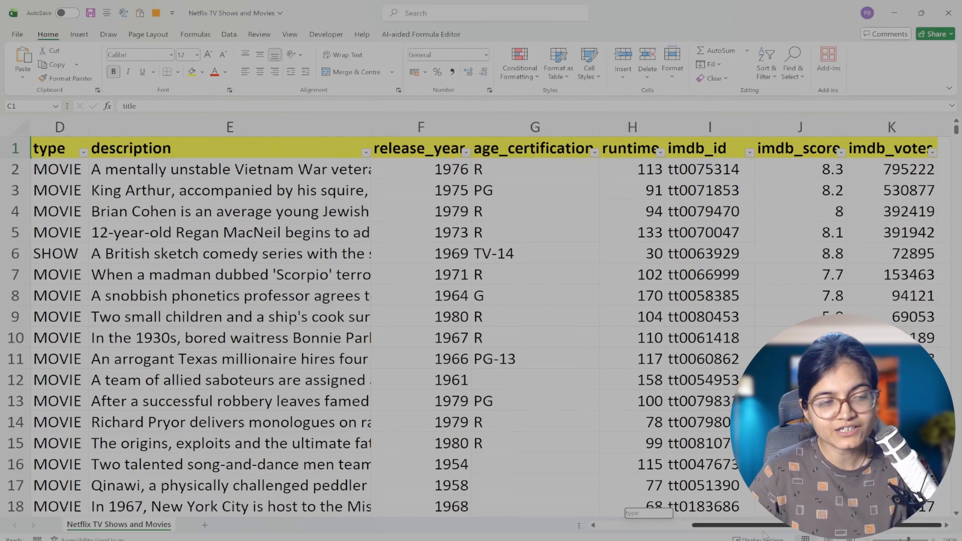
drag(763, 535, 639, 535)
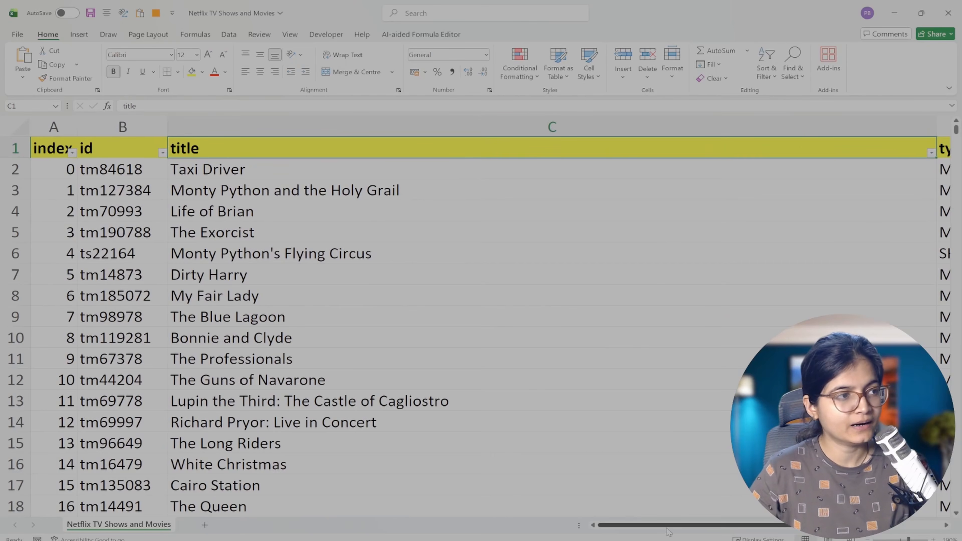
click(889, 22)
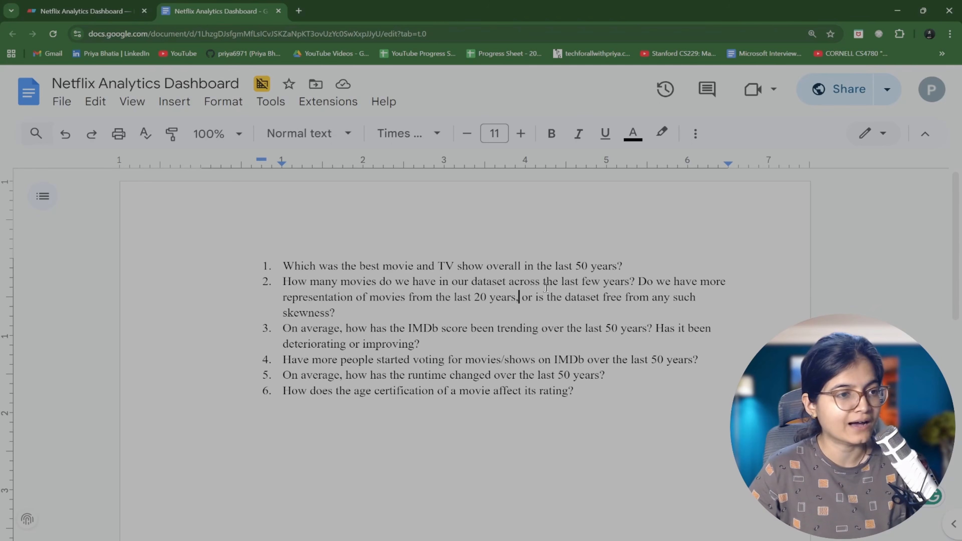
Switch back to the Excel workbook and inspect the filter options of the type column.
click(652, 540)
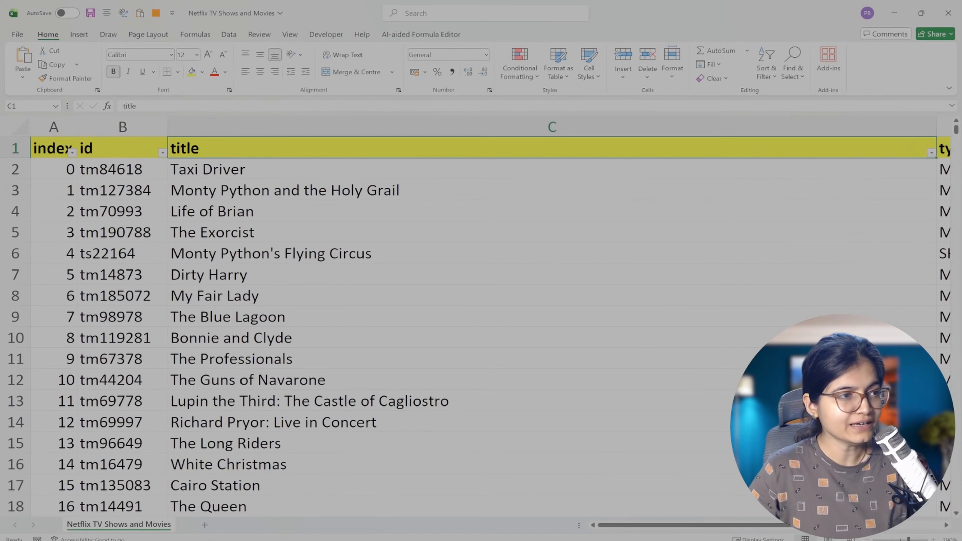
drag(714, 525, 800, 531)
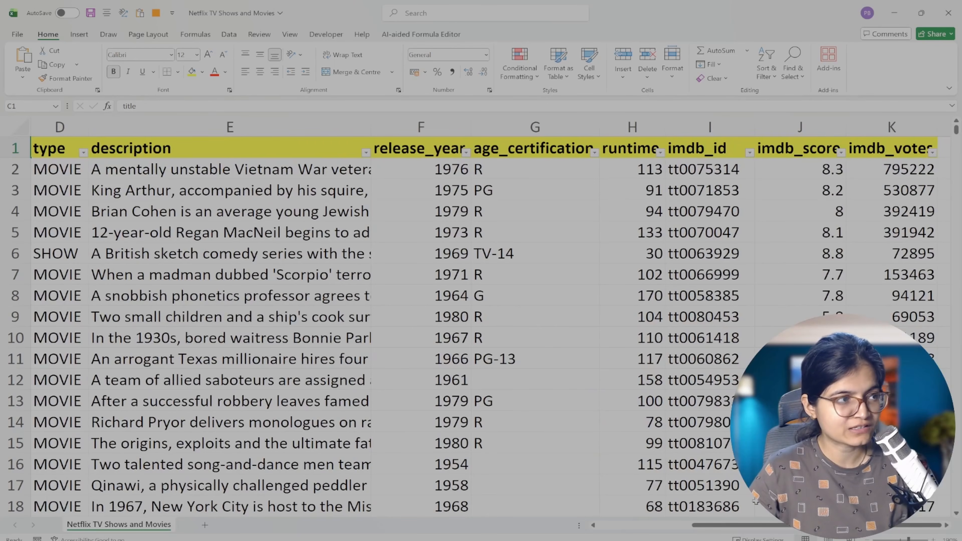
click(83, 152)
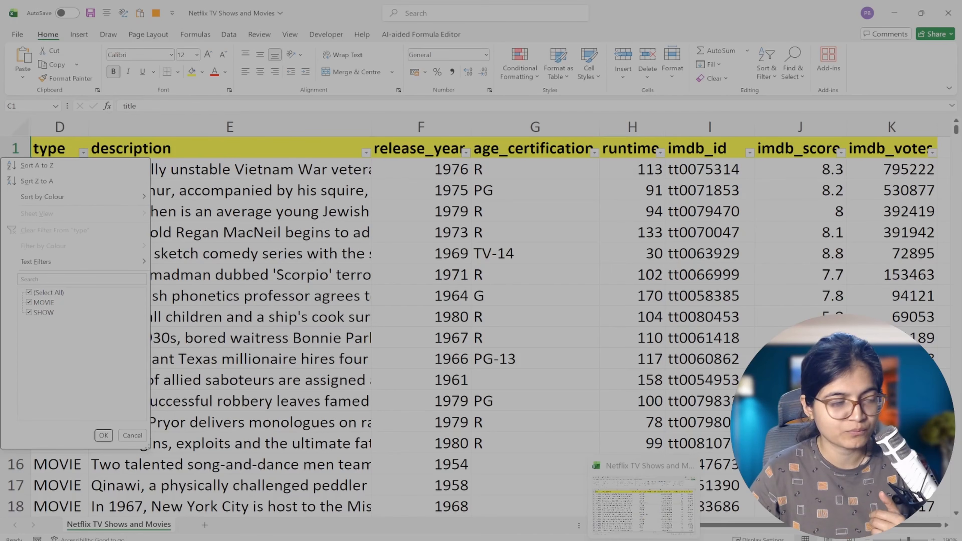
Switch to Google Docs and examine the analysis questions on the dataset's skewness, the IMDb score trend and the remaining topics.
click(616, 540)
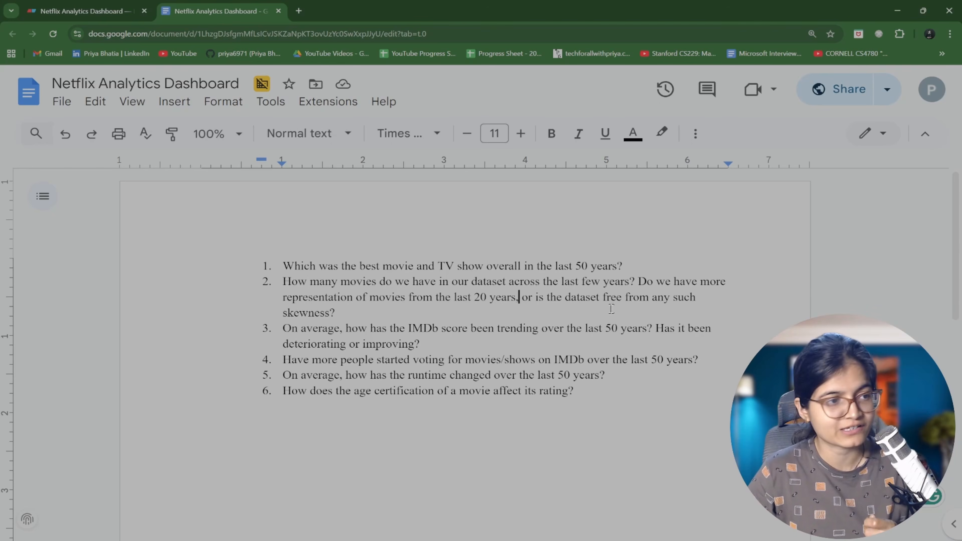
drag(636, 283, 610, 312)
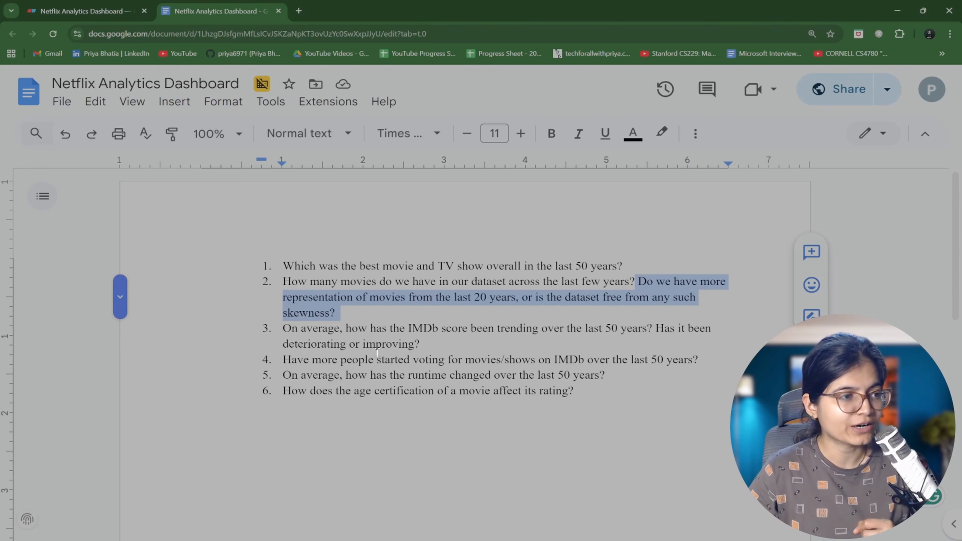
drag(410, 328, 460, 331)
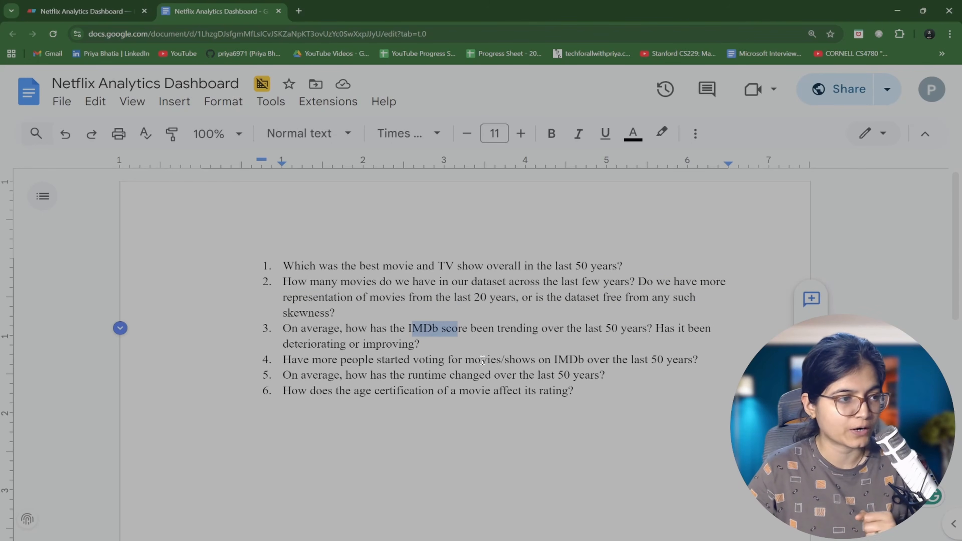
scroll(382, 371, down, 3)
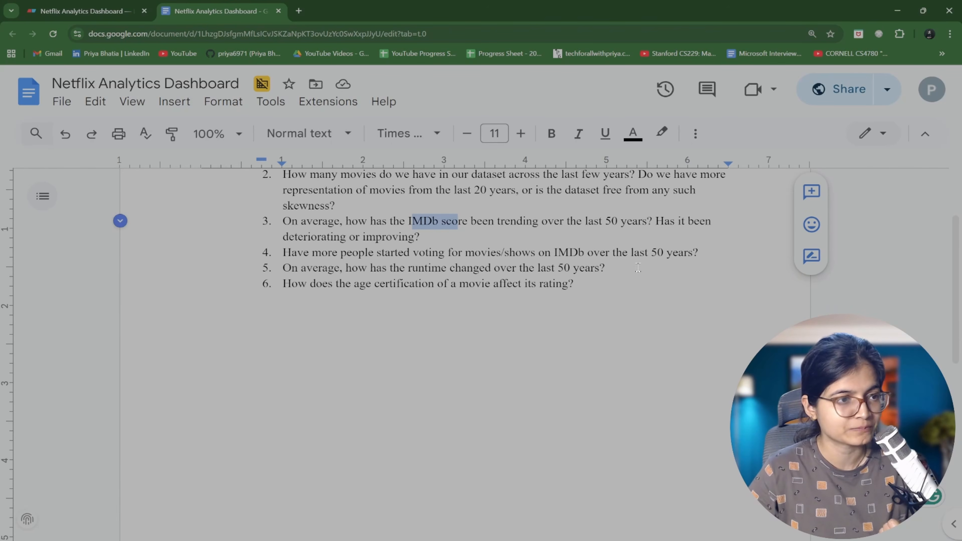
Examine the questions on IMDb voting, runtime and age certification, and finish with an overview of all six questions.
drag(706, 258, 282, 251)
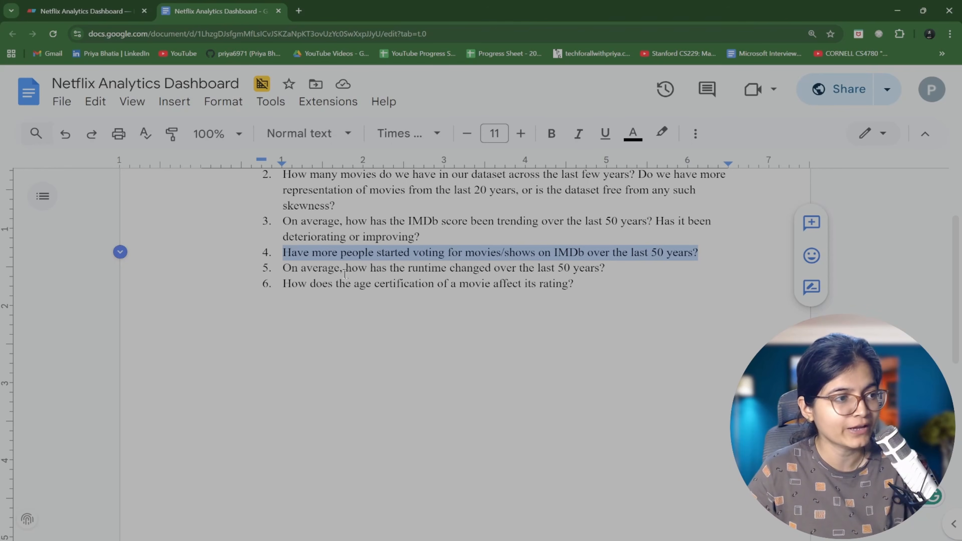
drag(334, 268, 560, 270)
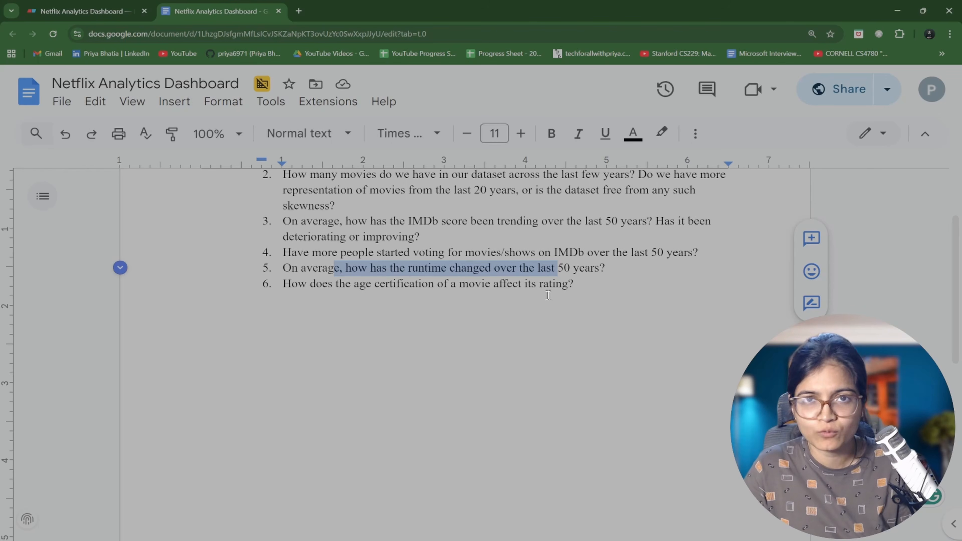
drag(443, 285, 529, 285)
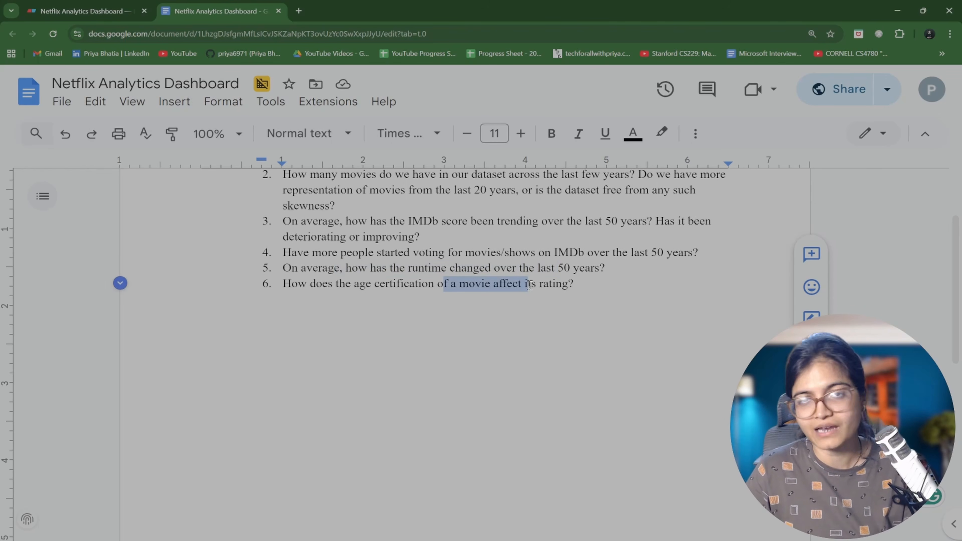
drag(577, 285, 272, 244)
scroll(409, 231, up, 1)
scroll(410, 230, up, 2)
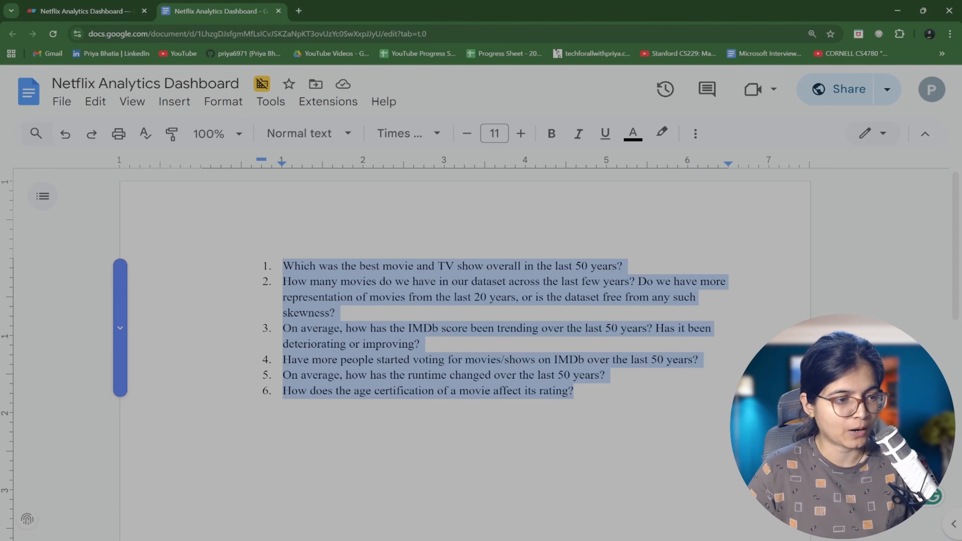
Switch to the Excel workbook and inspect the filter options of the age_certification column.
key(alt+Tab)
drag(702, 525, 608, 527)
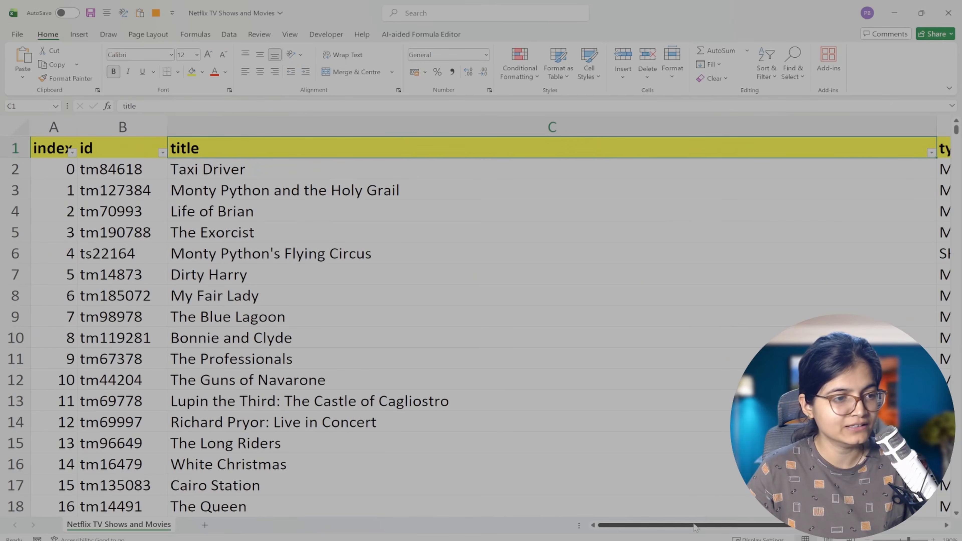
drag(697, 526, 765, 536)
drag(781, 535, 789, 535)
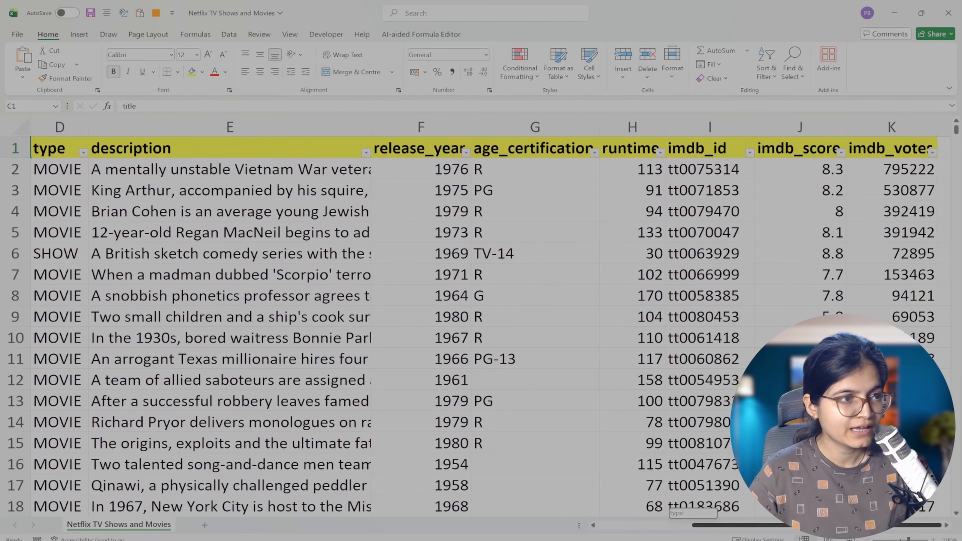
click(595, 153)
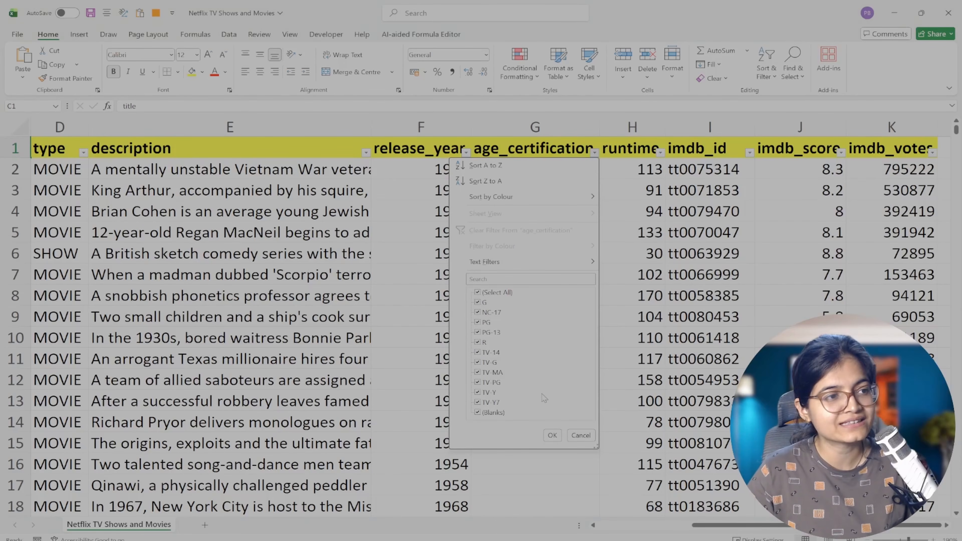
Examine the runtime, imdb_id, imdb_score and imdb_votes columns and return to the start of the dataset.
click(635, 169)
click(634, 168)
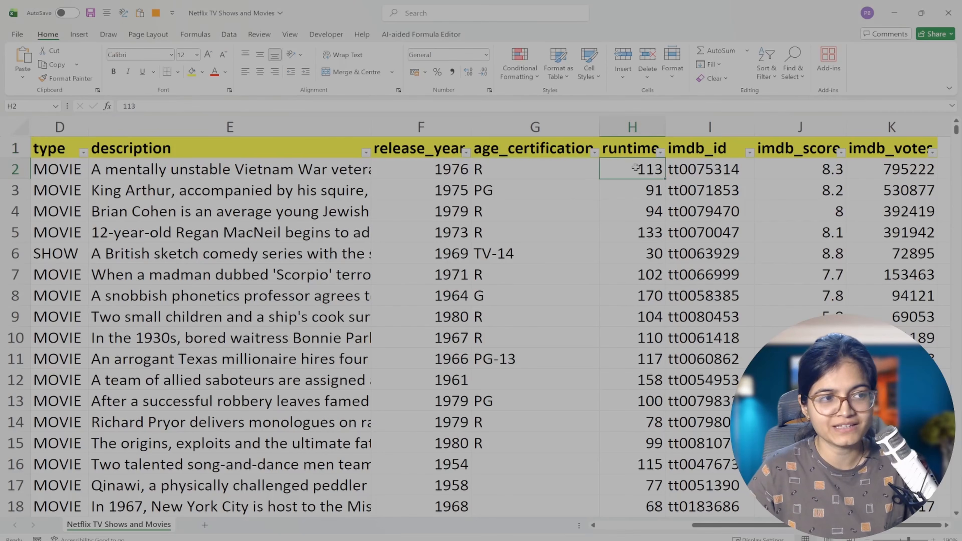
click(725, 171)
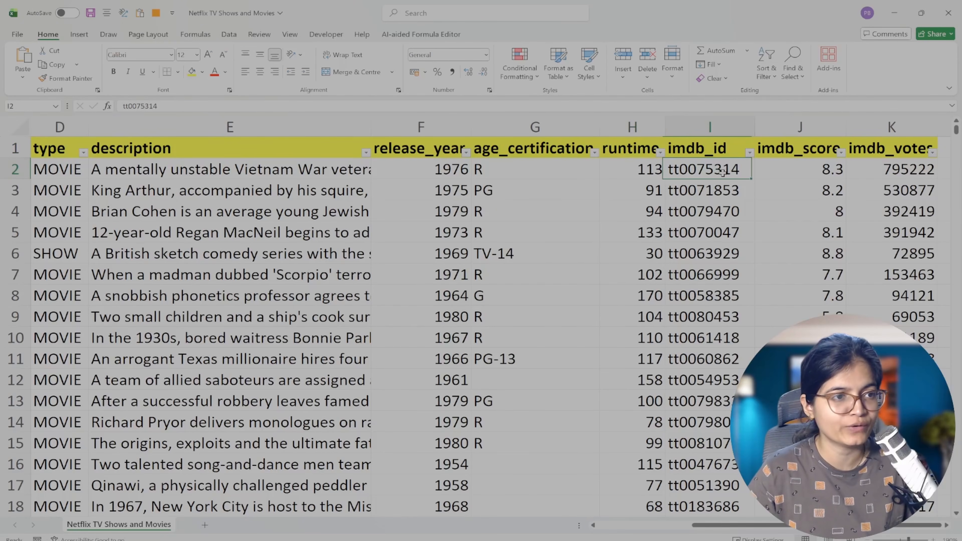
click(792, 184)
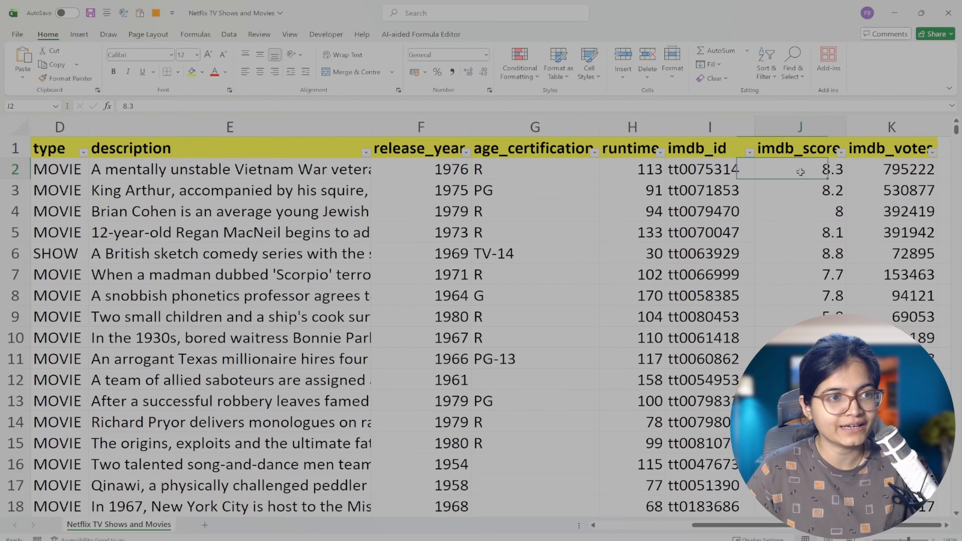
click(903, 176)
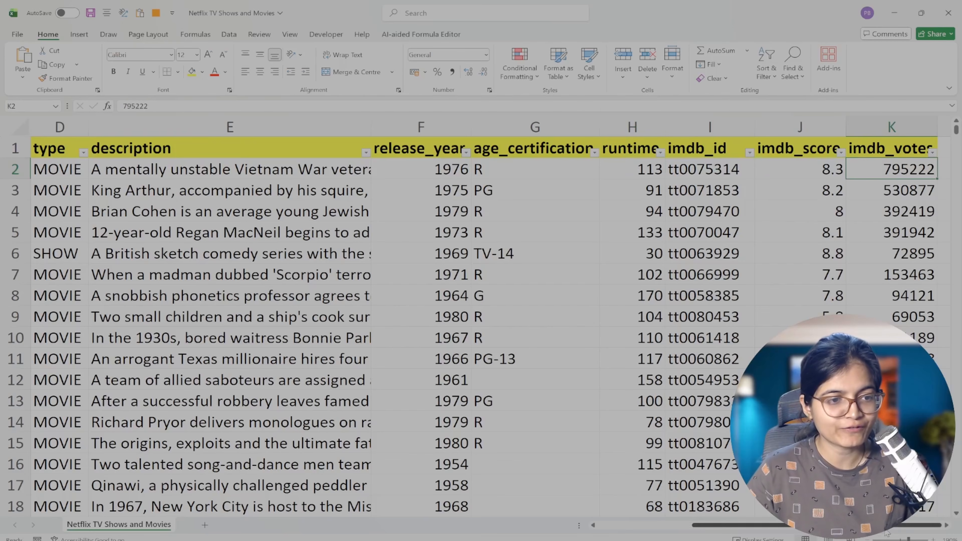
scroll(513, 364, left, 5)
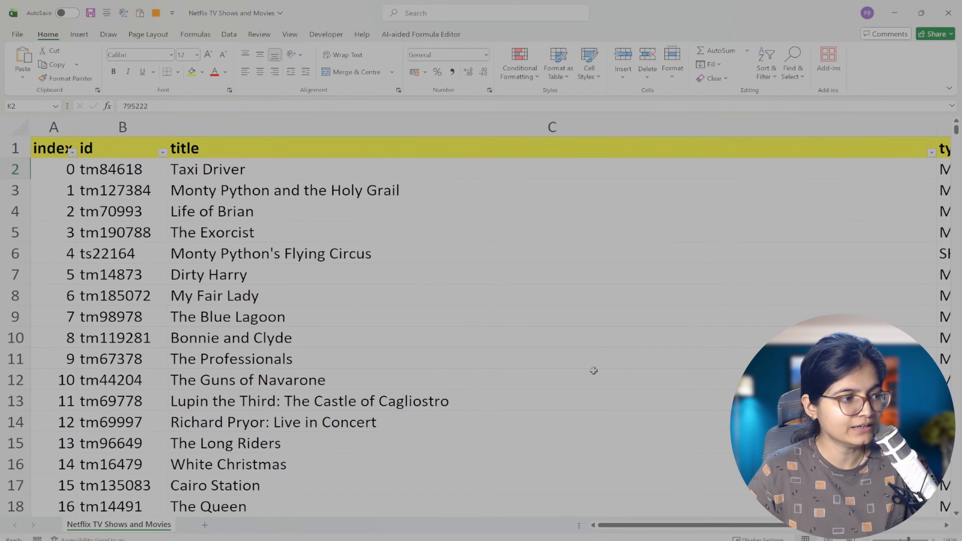
scroll(594, 371, down, 6)
scroll(593, 365, up, 6)
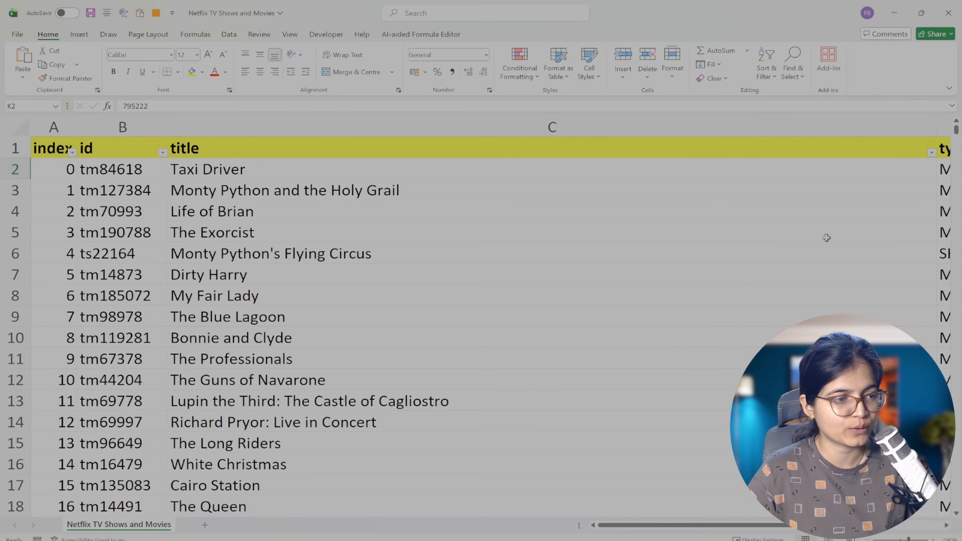
Switch to the Eraser flowchart and examine the Data Collection and Data Understanding stages.
click(895, 15)
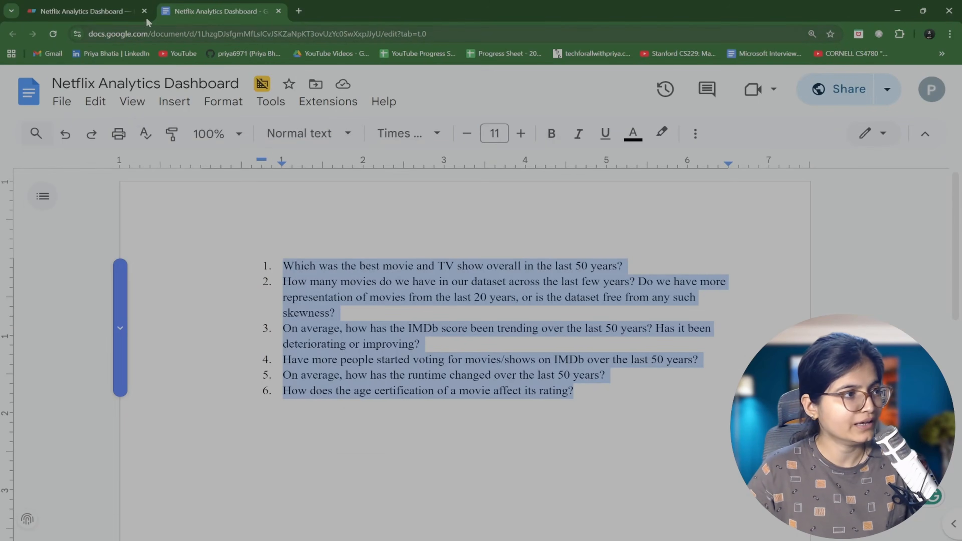
click(79, 10)
scroll(469, 309, down, 3)
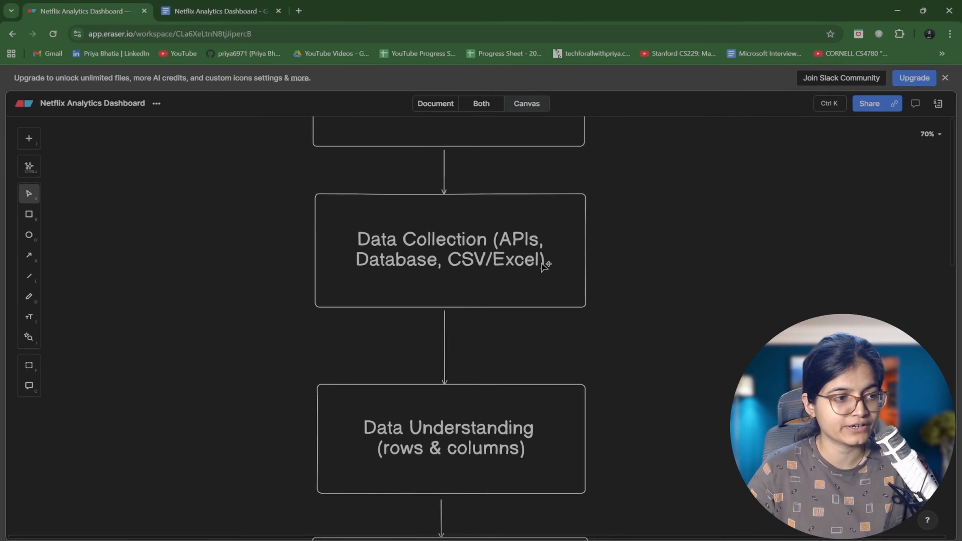
scroll(547, 261, down, 4)
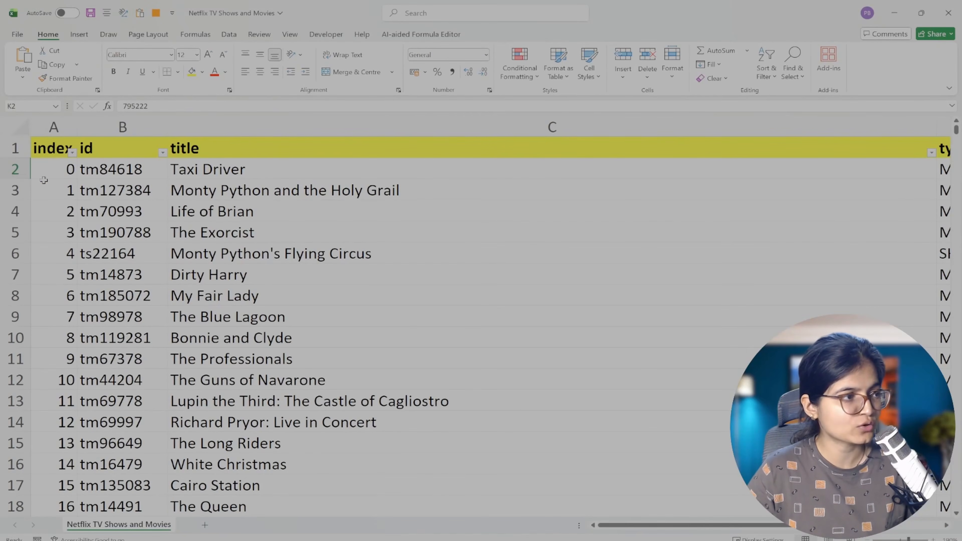
Switch back to Excel and count the dataset's columns by selecting the header cells from index to imdb_votes.
click(57, 150)
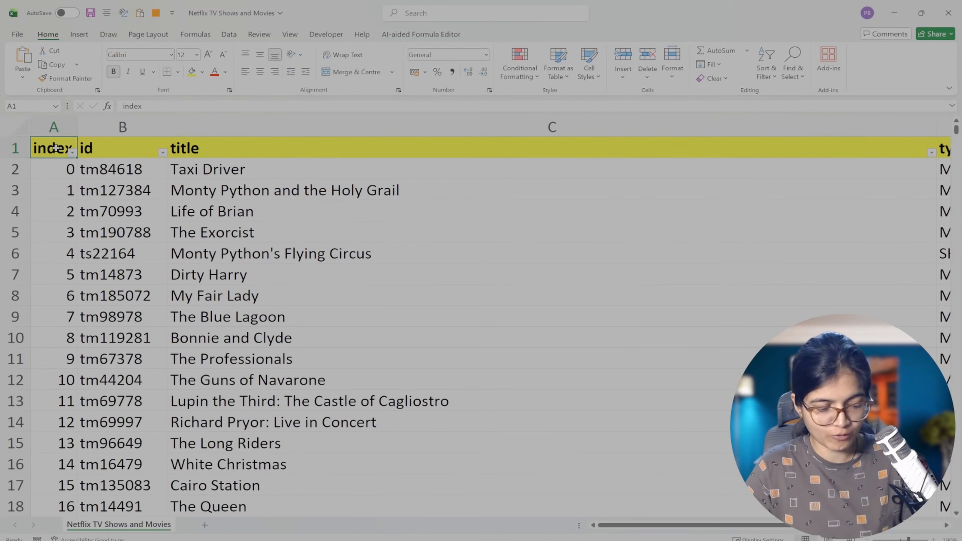
key(ctrl+shift+Right)
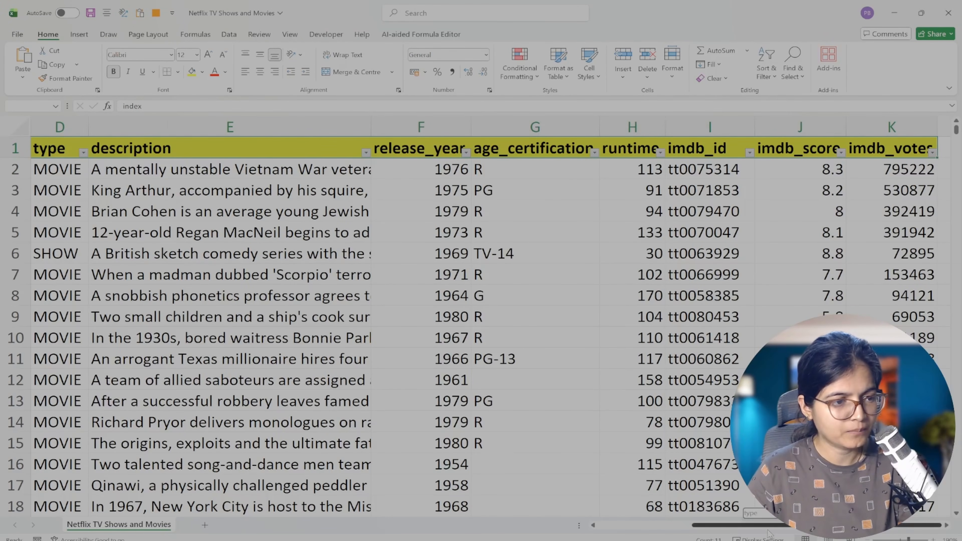
drag(769, 531, 623, 522)
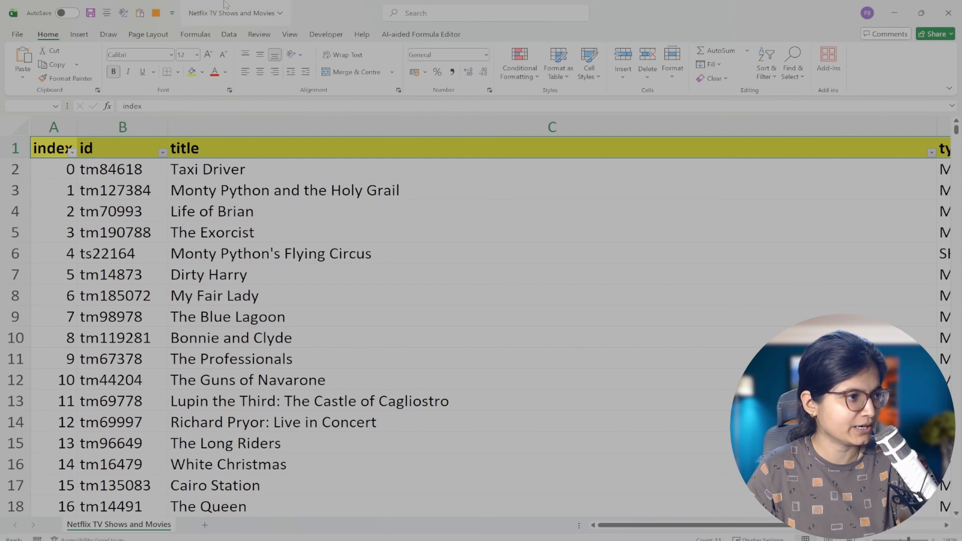
Count the dataset's rows by selecting all values in the index column from A2 to the last record.
click(45, 167)
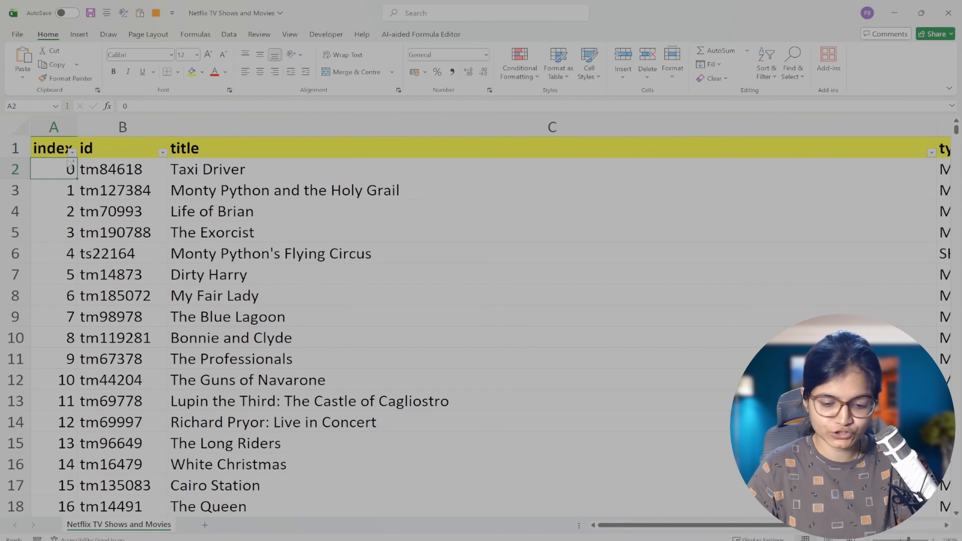
key(ctrl+shift+Down)
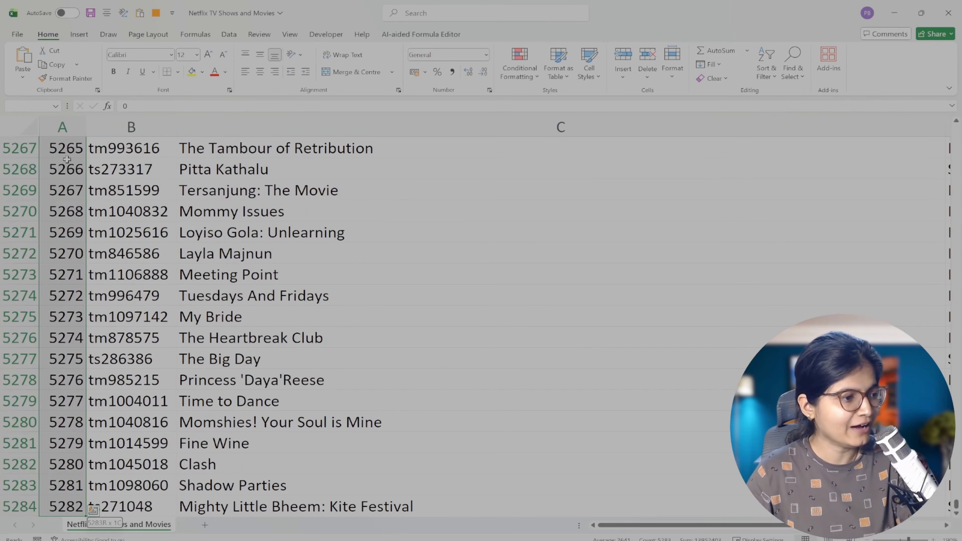
click(94, 511)
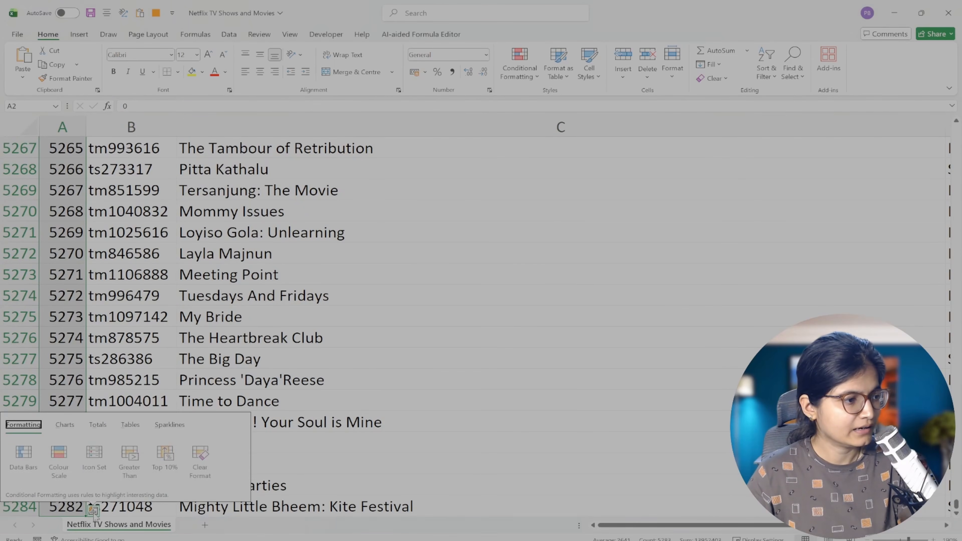
click(349, 467)
scroll(83, 335, up, 12)
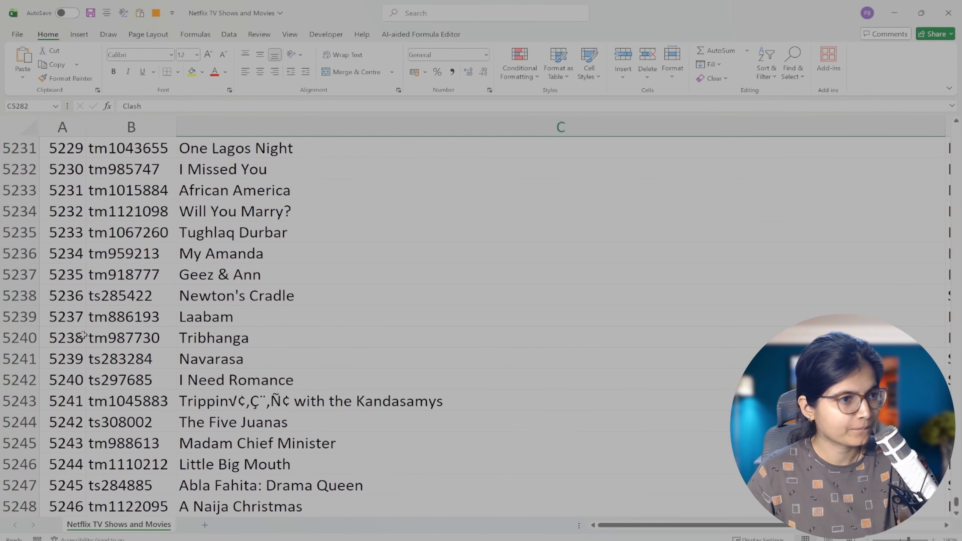
scroll(83, 334, up, 5)
drag(957, 504, 956, 128)
click(81, 161)
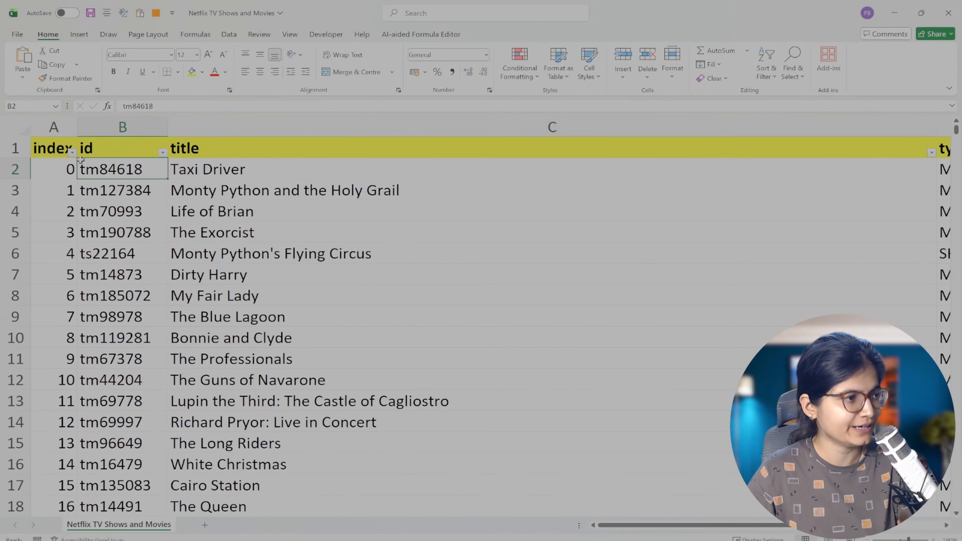
click(47, 169)
key(ctrl+shift+Down)
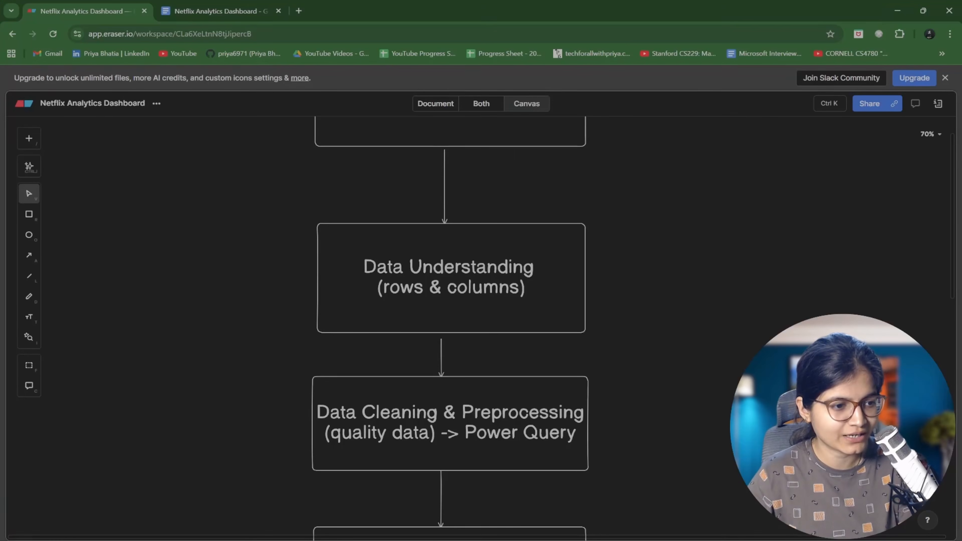
Switch to the Eraser flowchart and add the line "(5283, 11)" below "(rows & columns)" in the Data Understanding box.
click(449, 315)
click(452, 314)
click(546, 294)
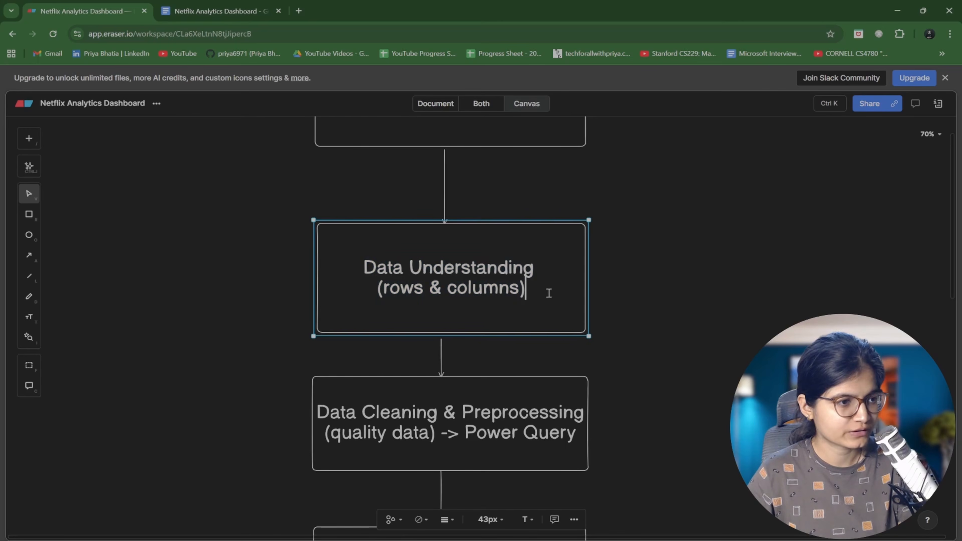
key(Return)
text((5)
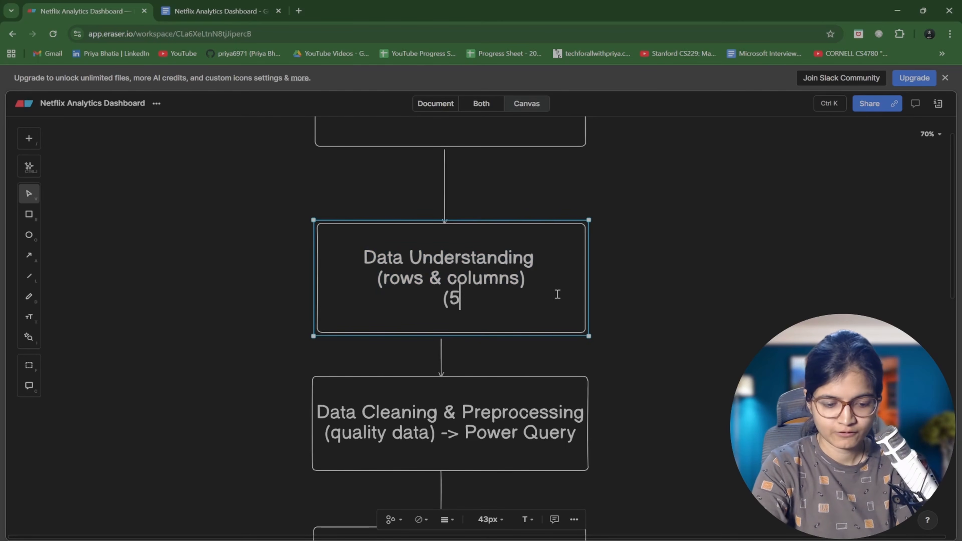
text(283)
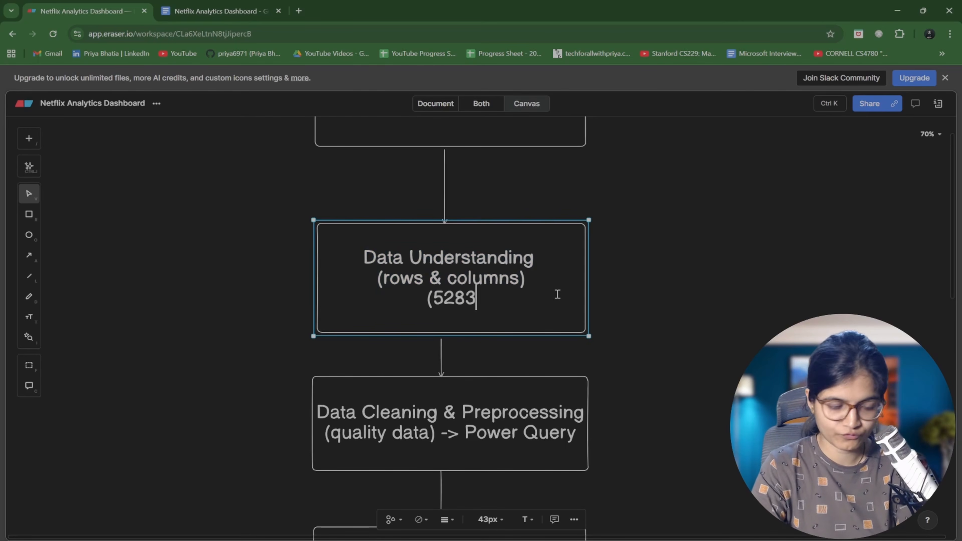
text(, 11))
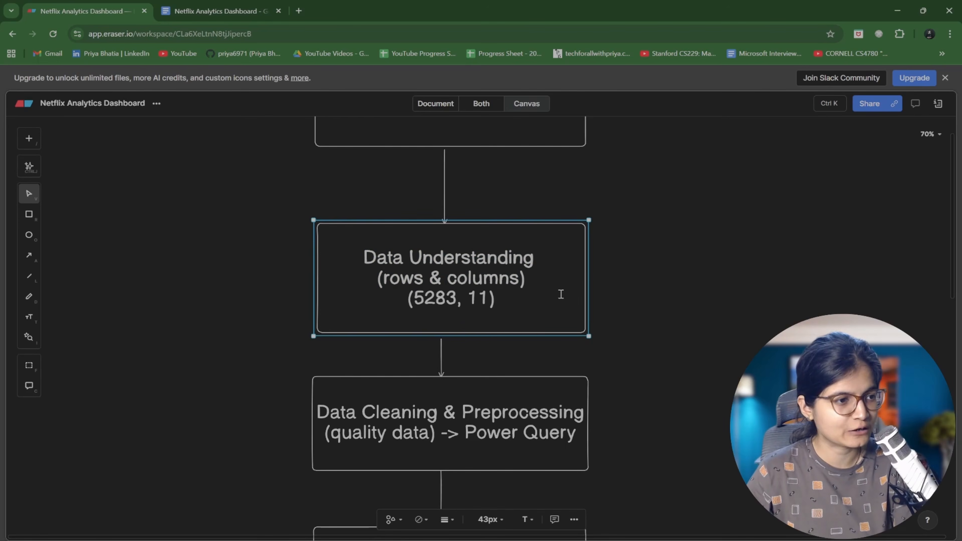
click(658, 298)
click(547, 296)
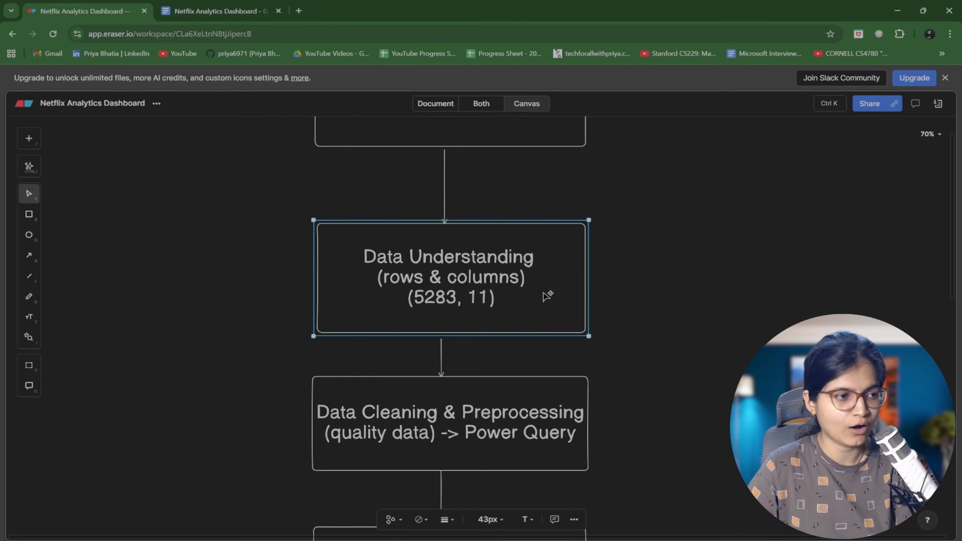
Examine the flowchart stages from Problem Understanding through Data Cleaning & Preprocessing to Data Analysis.
scroll(538, 366, up, 2)
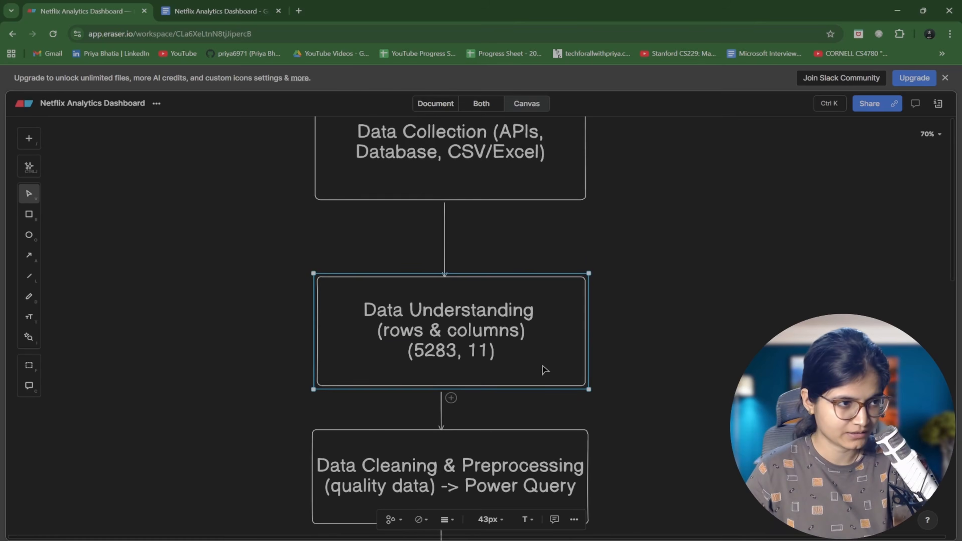
scroll(554, 368, up, 6)
scroll(556, 368, down, 4)
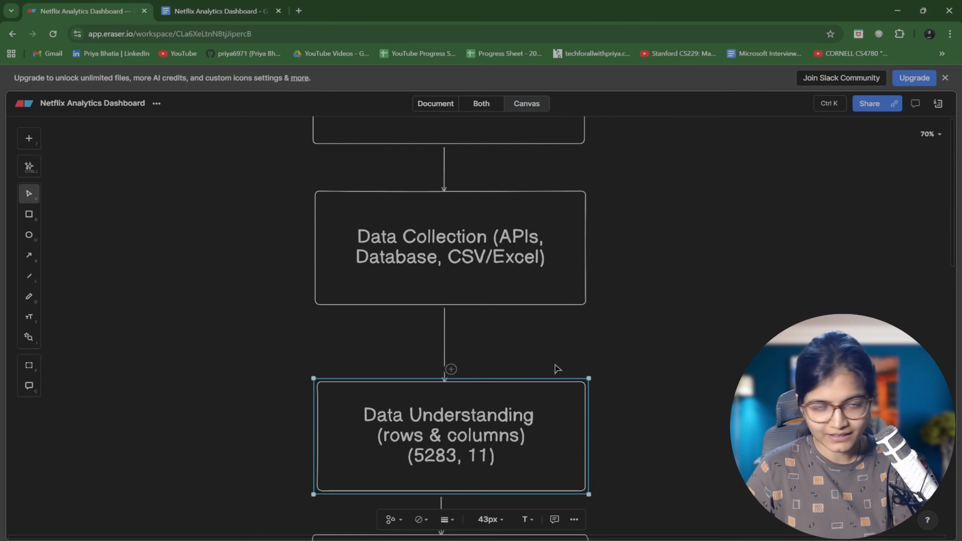
scroll(558, 367, up, 6)
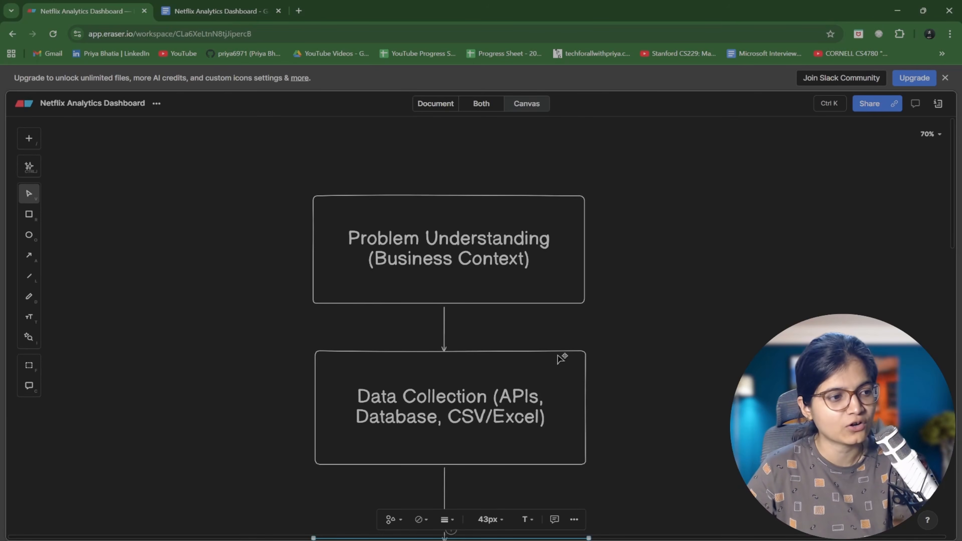
scroll(561, 358, down, 6)
scroll(562, 354, down, 2)
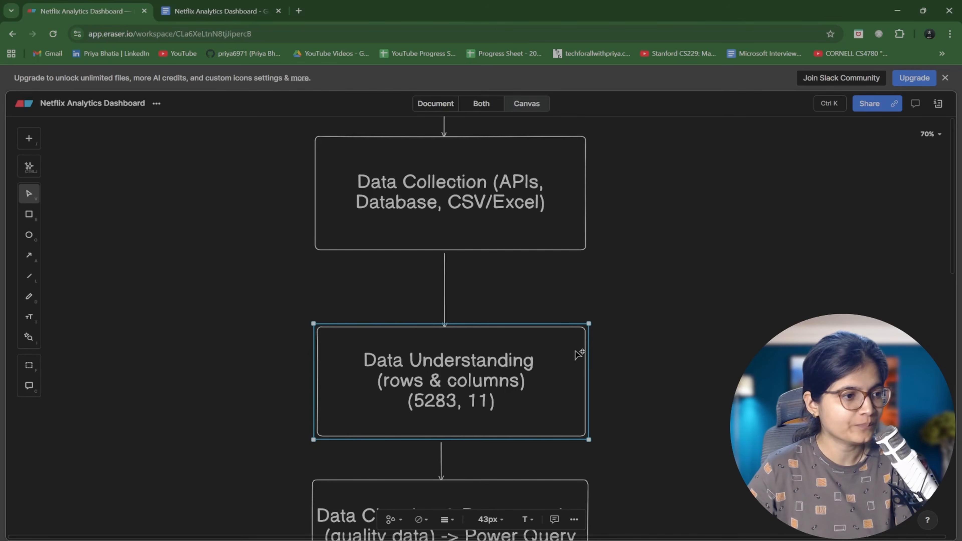
scroll(578, 356, down, 5)
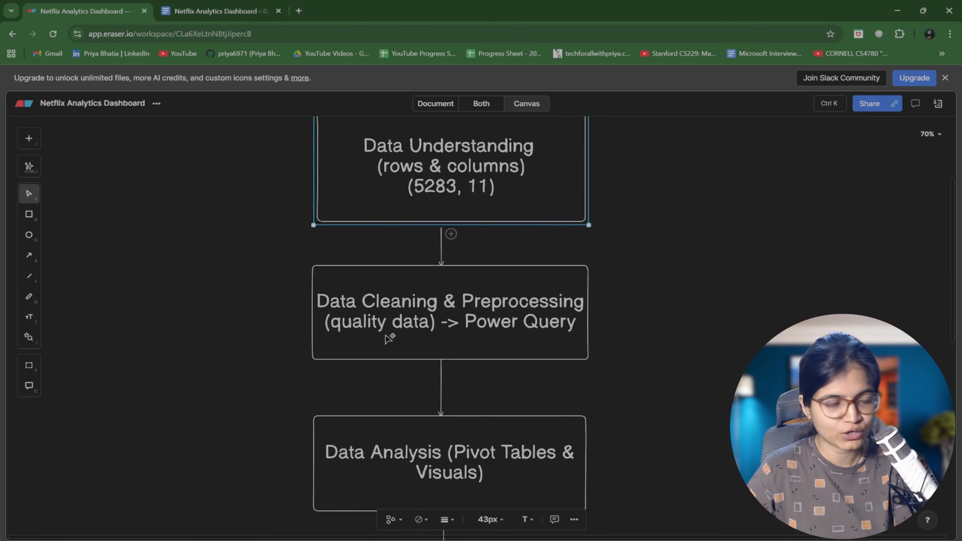
Switch to the Google Docs notes and accept the grammar suggestion replacing "but" with a comma after "important" in the description bullet.
scroll(386, 338, down, 2)
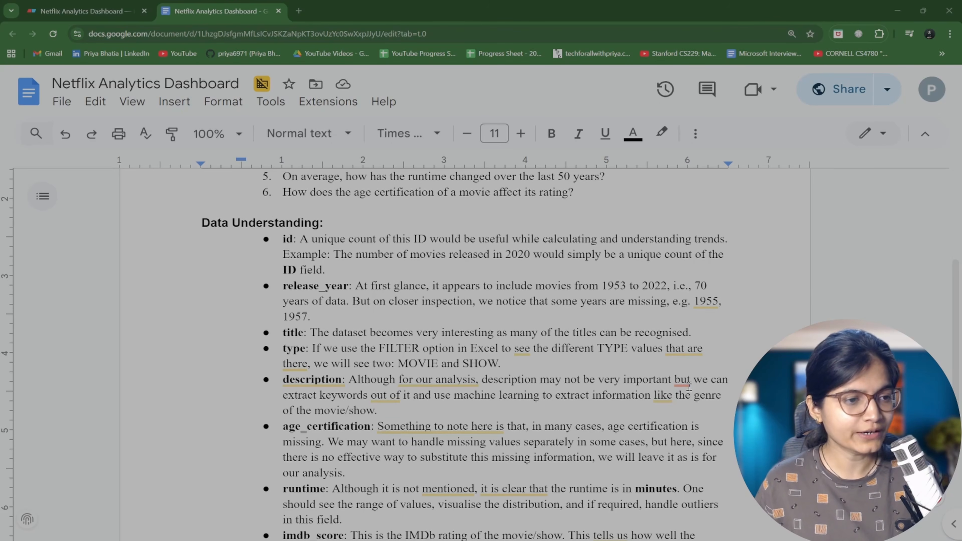
click(682, 380)
click(696, 404)
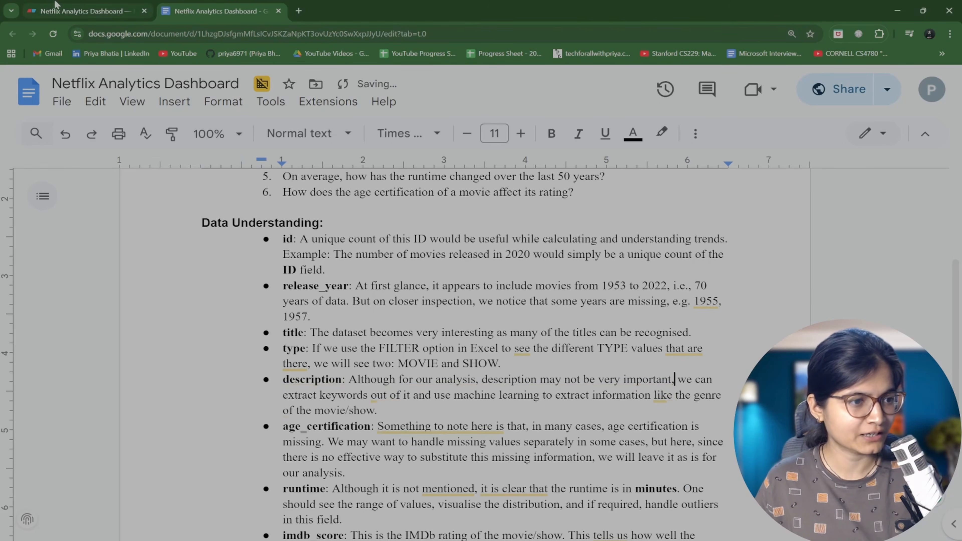
Review the Data Understanding box in the Eraser flowchart and the id and release_year notes in the Google Docs document.
click(81, 11)
scroll(651, 330, up, 5)
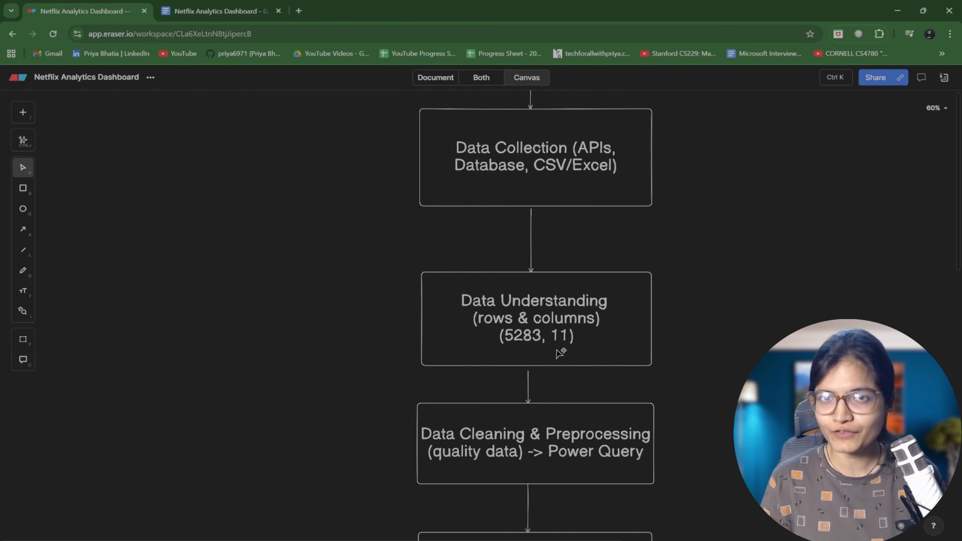
click(247, 8)
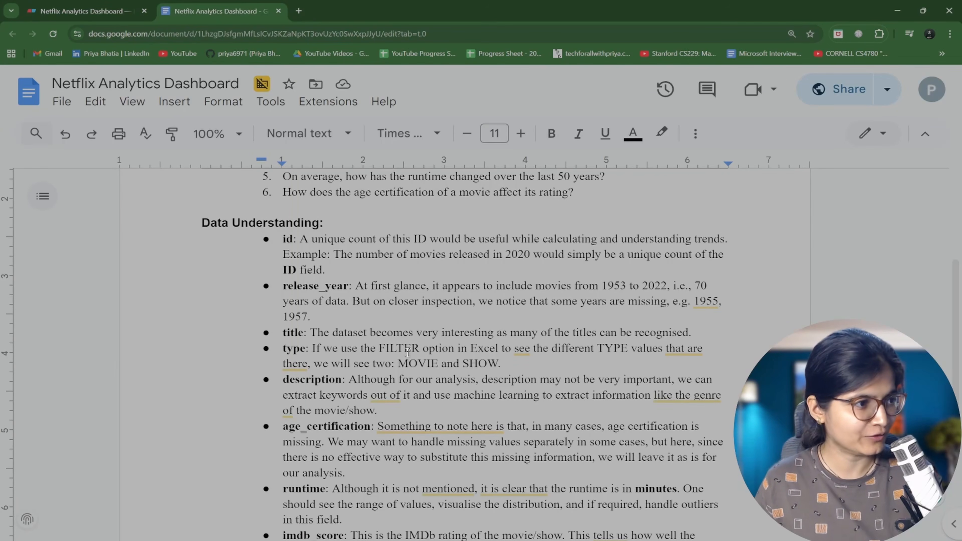
scroll(344, 267, down, 2)
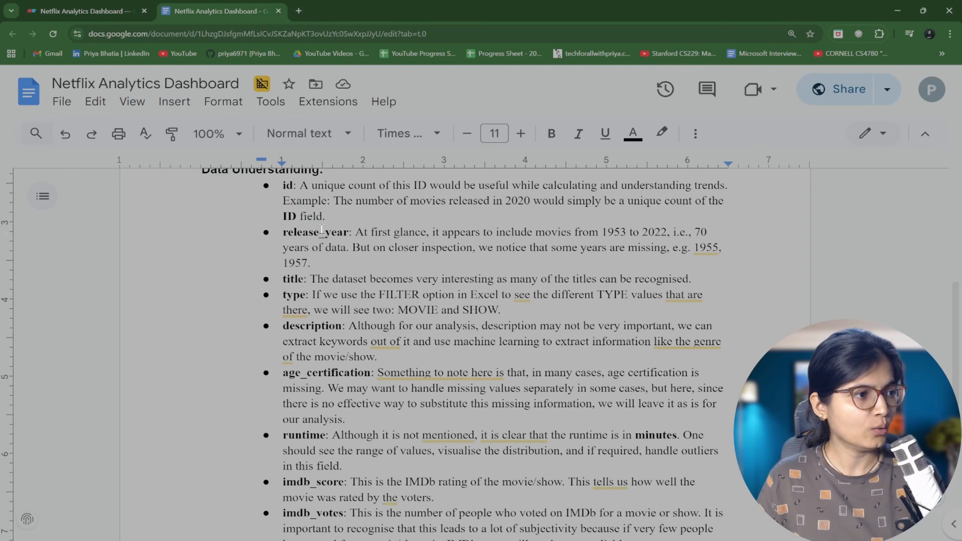
drag(301, 188, 284, 186)
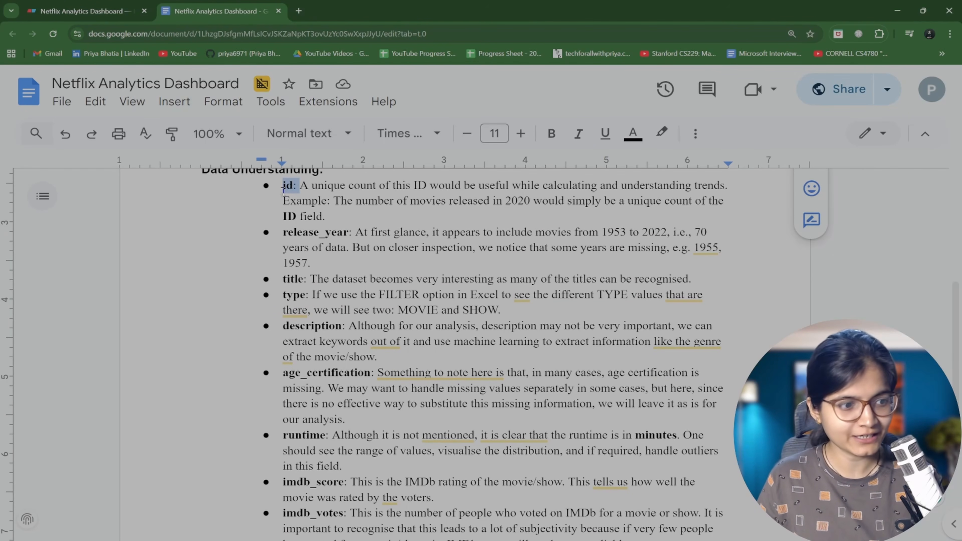
drag(349, 188, 433, 189)
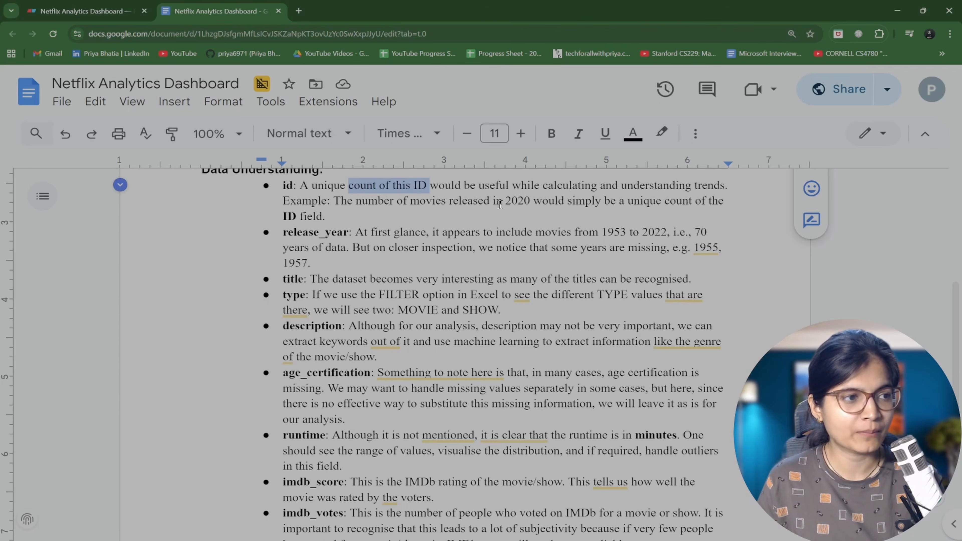
drag(500, 205, 531, 202)
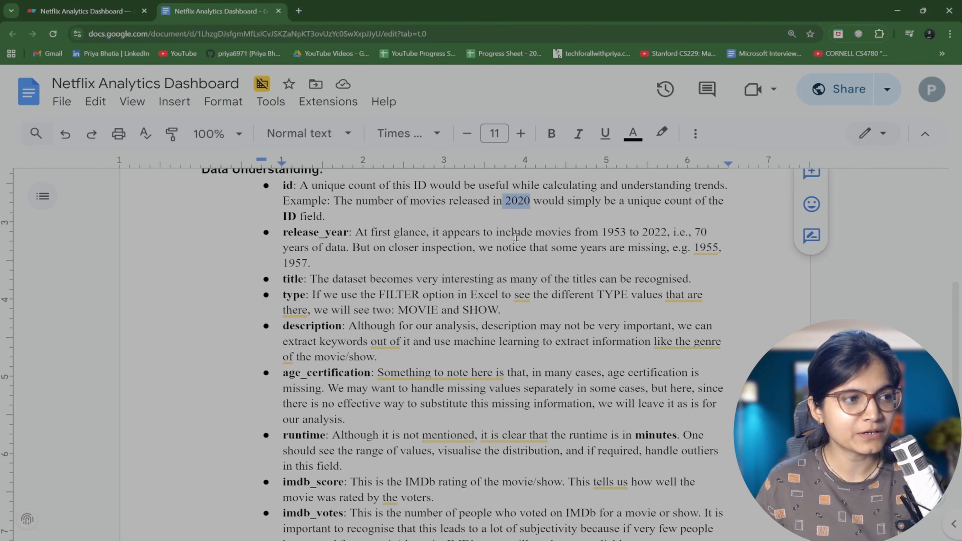
double_click(601, 232)
drag(643, 235, 667, 235)
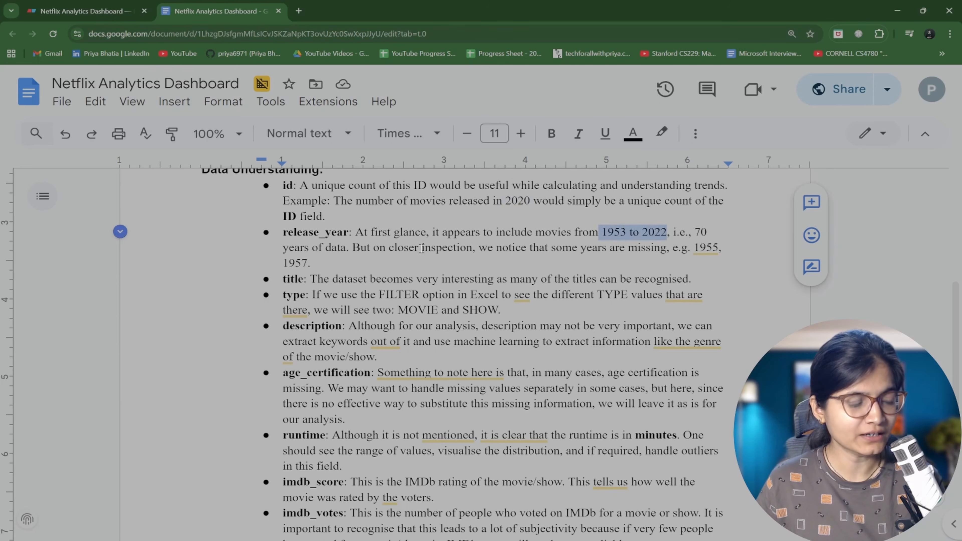
drag(353, 248, 475, 250)
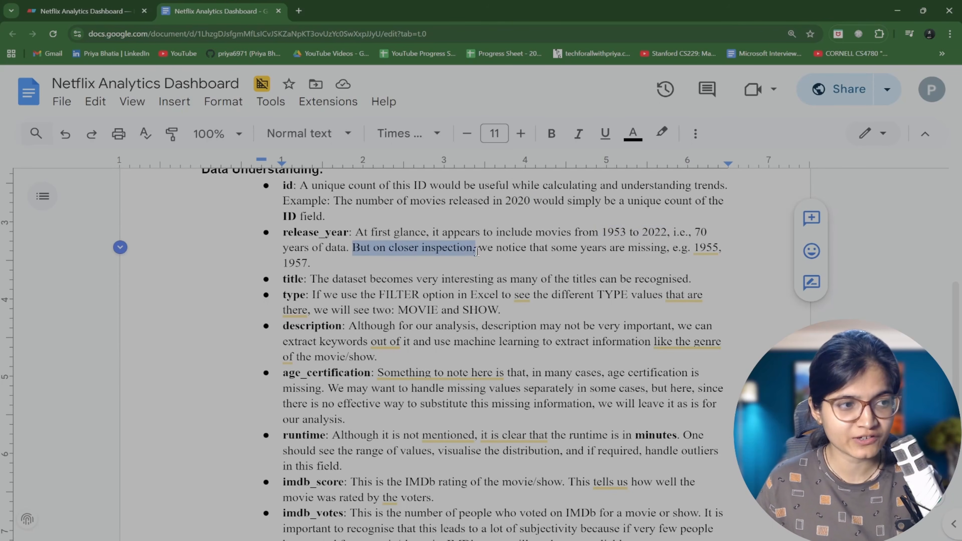
drag(556, 250, 670, 248)
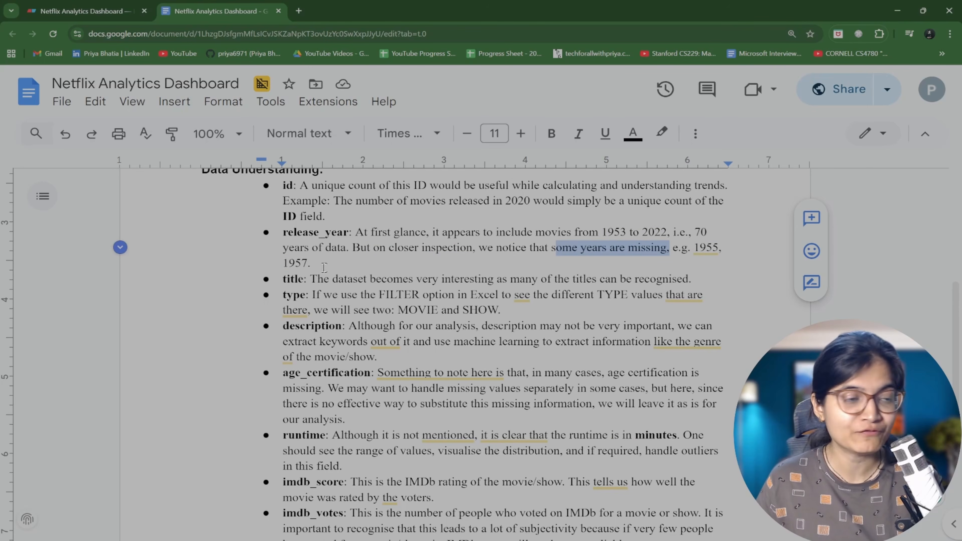
click(338, 262)
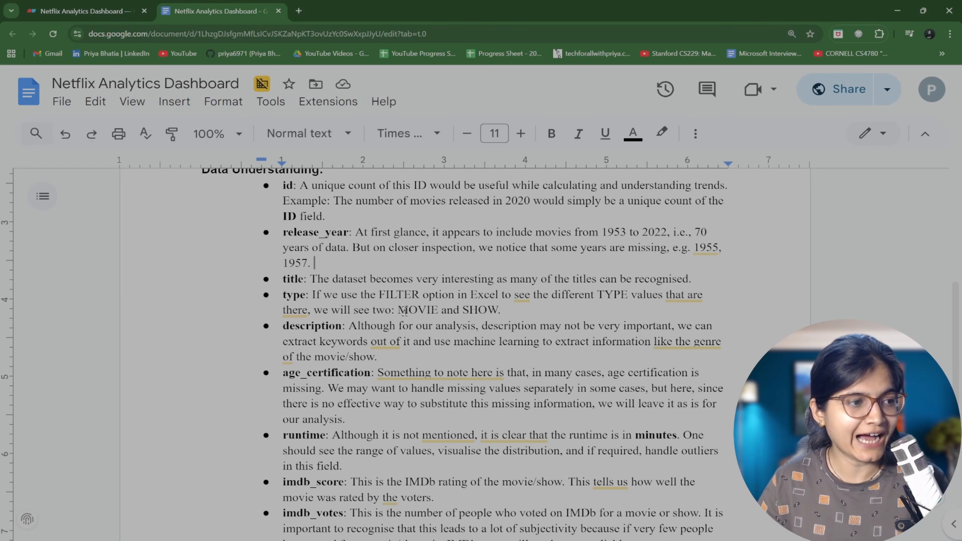
Read the Data Understanding notes on type, description, age_certification, runtime, imdb_score and imdb_votes.
drag(398, 309, 496, 313)
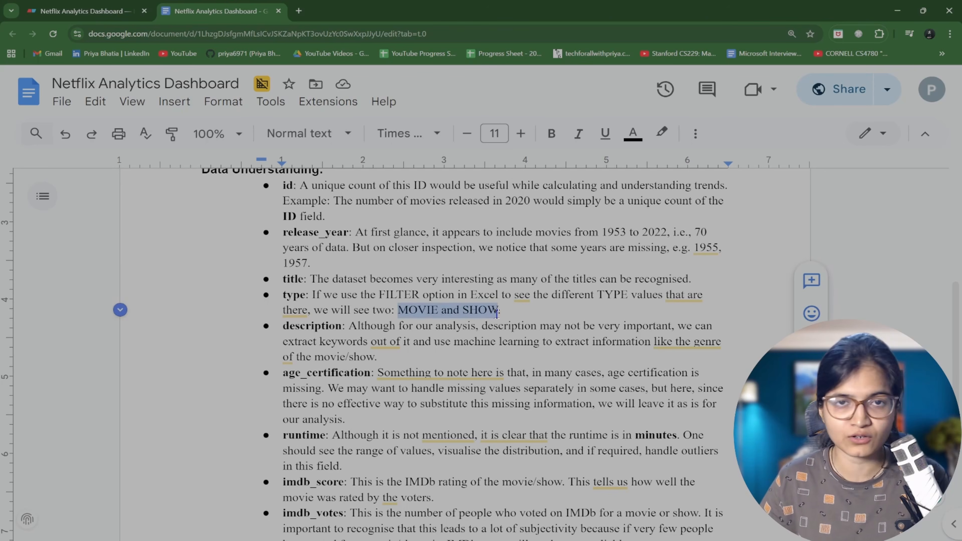
scroll(368, 328, down, 1)
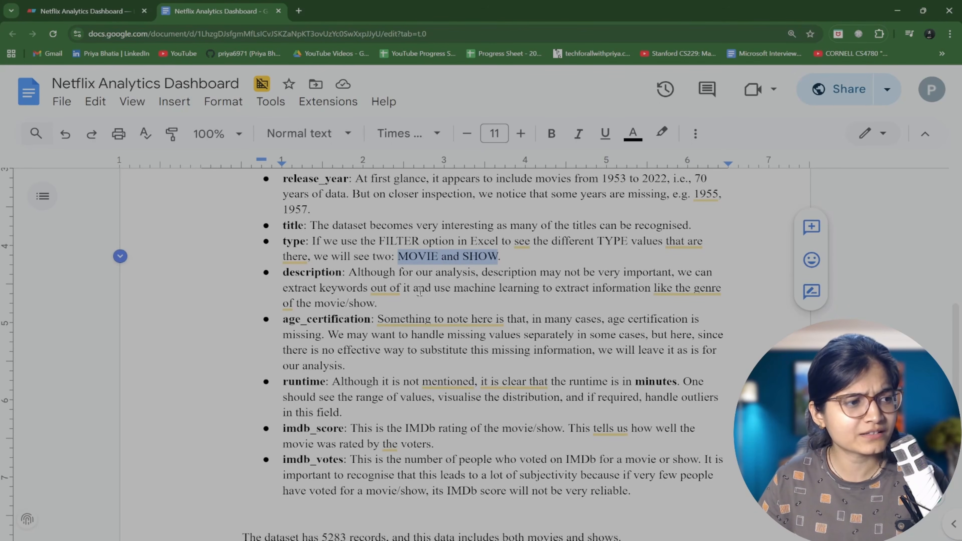
drag(344, 273, 275, 274)
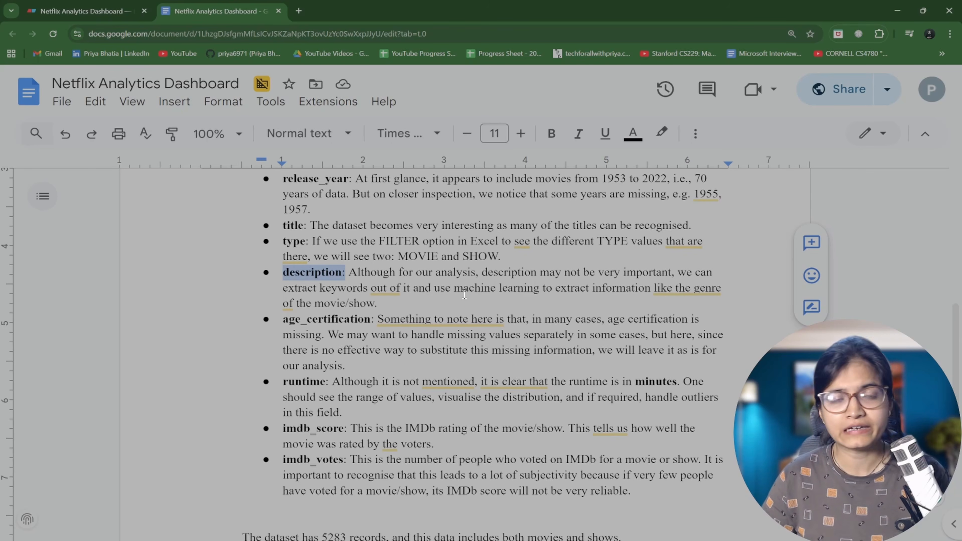
drag(454, 291, 542, 293)
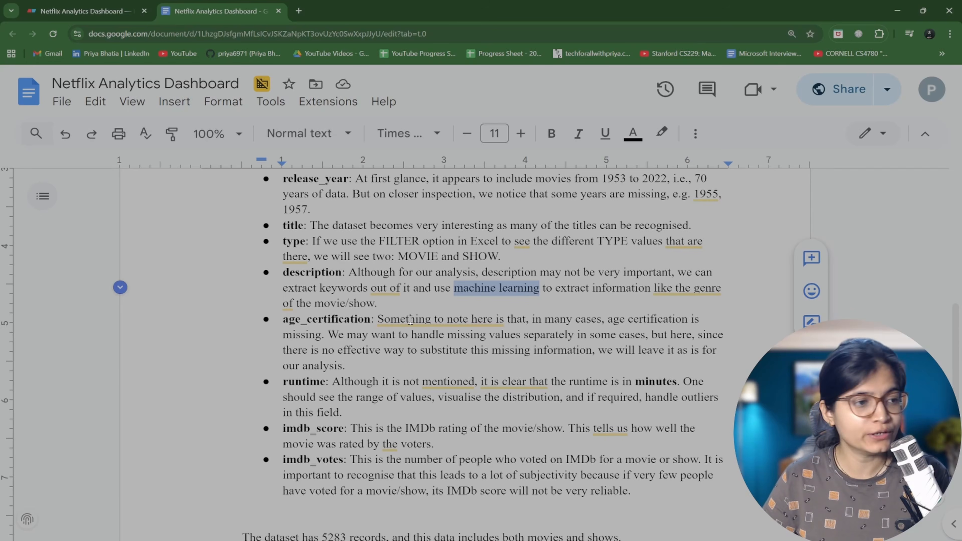
drag(608, 320, 325, 337)
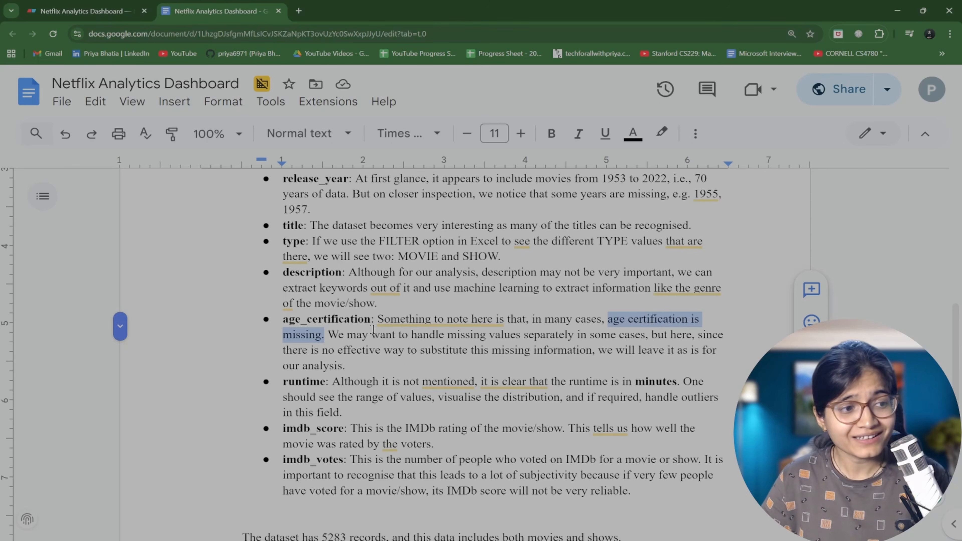
click(542, 321)
drag(607, 323, 688, 325)
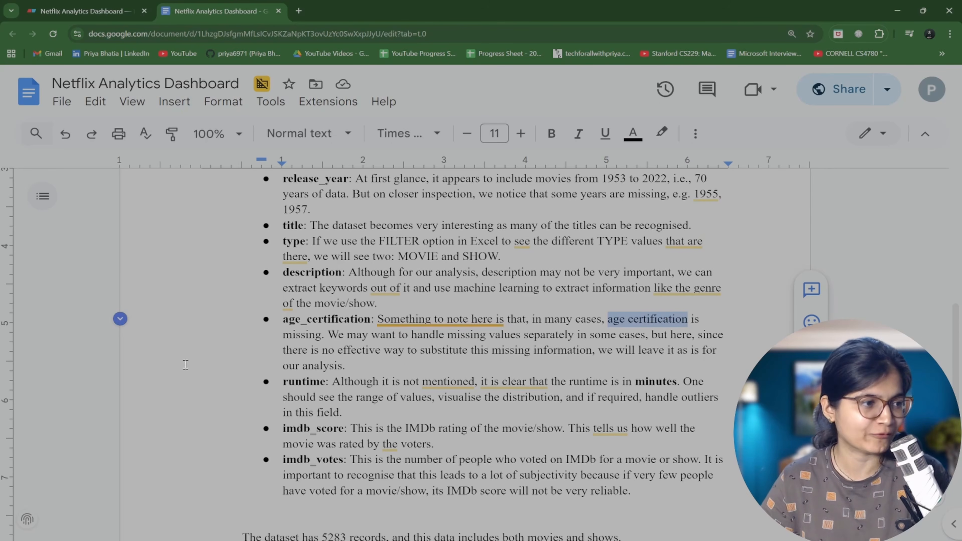
scroll(326, 375, down, 1)
click(315, 334)
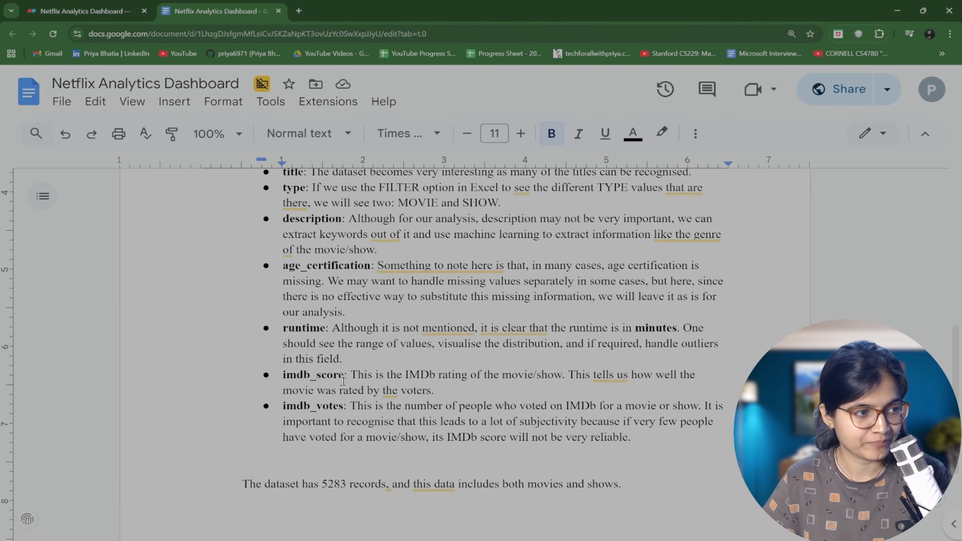
scroll(379, 385, down, 1)
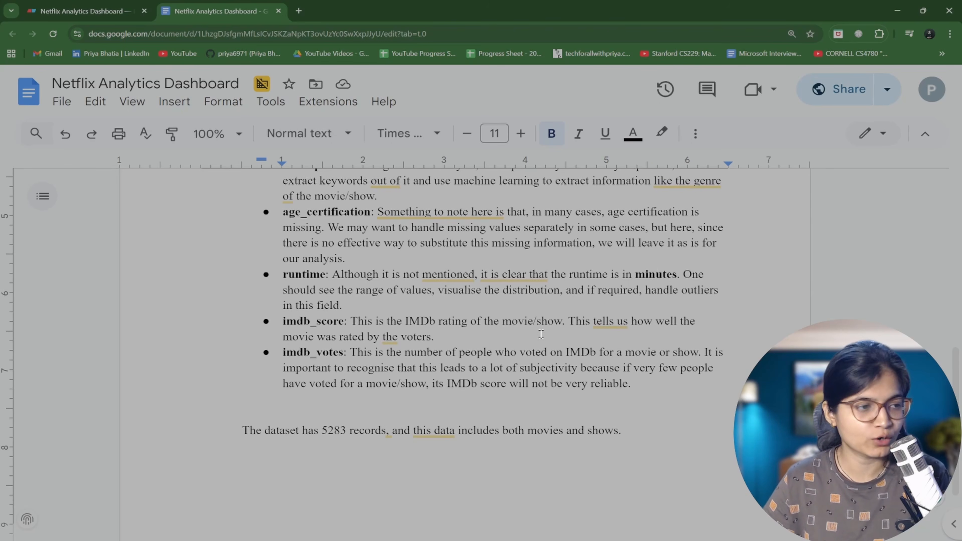
scroll(333, 354, down, 1)
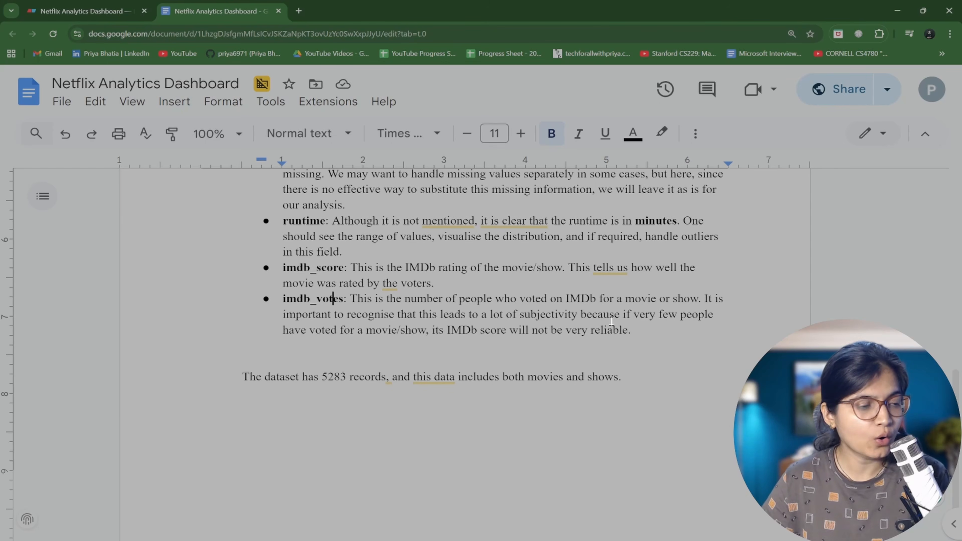
Bold "5283" and "movies and shows." in the closing dataset sentence and remove an empty line above it.
drag(243, 376, 429, 377)
double_click(338, 376)
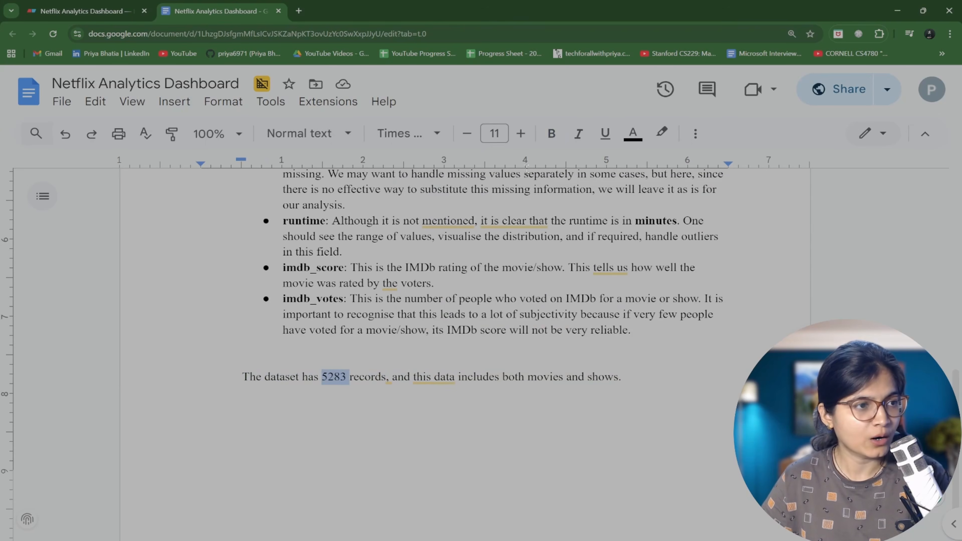
click(552, 142)
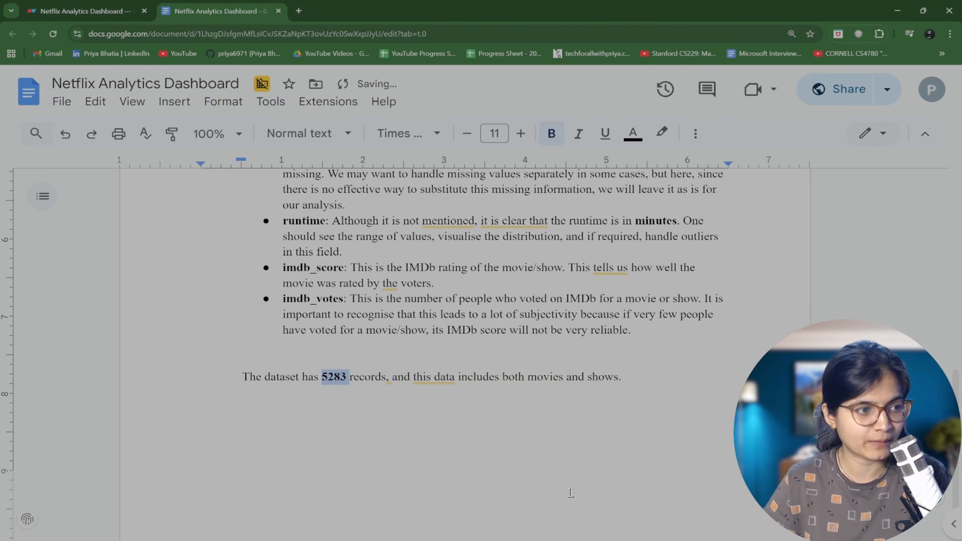
click(621, 390)
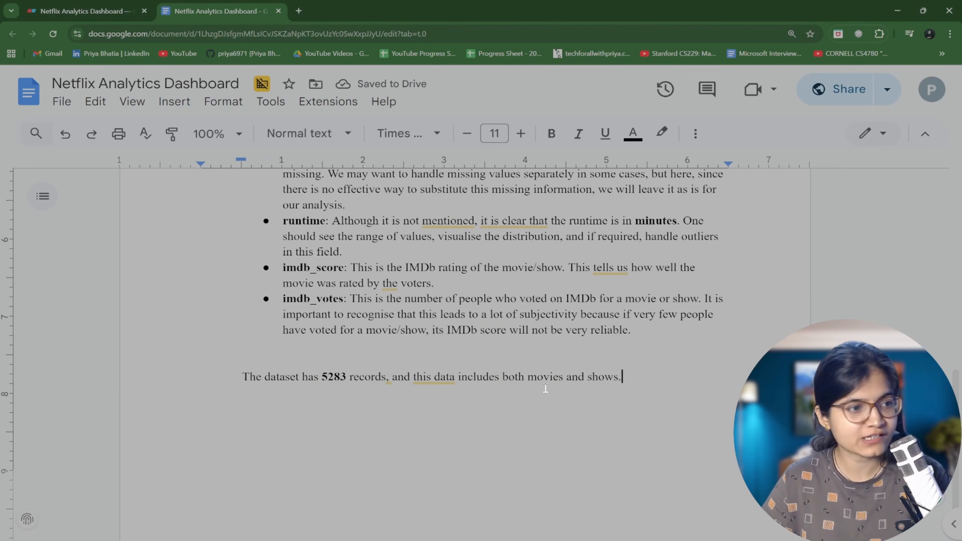
drag(527, 377, 622, 377)
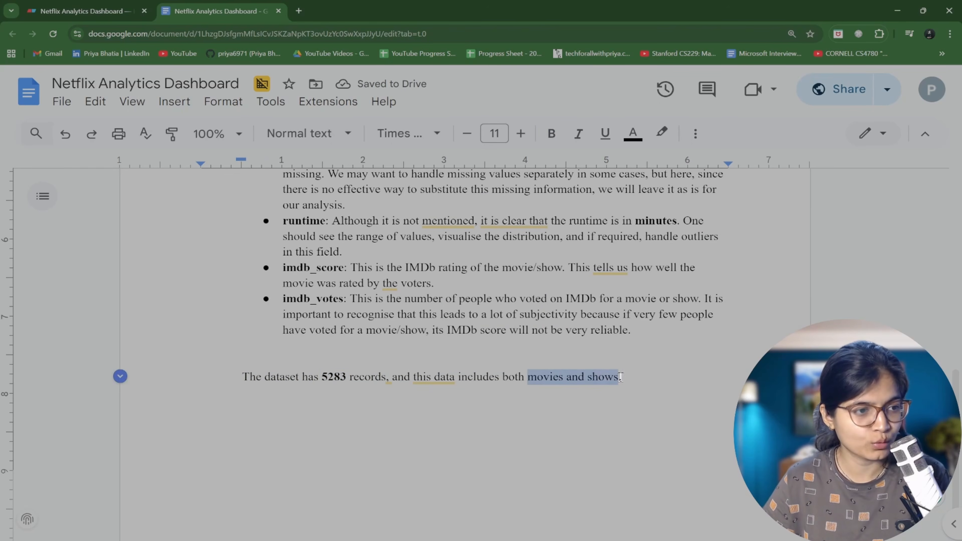
click(551, 141)
click(610, 350)
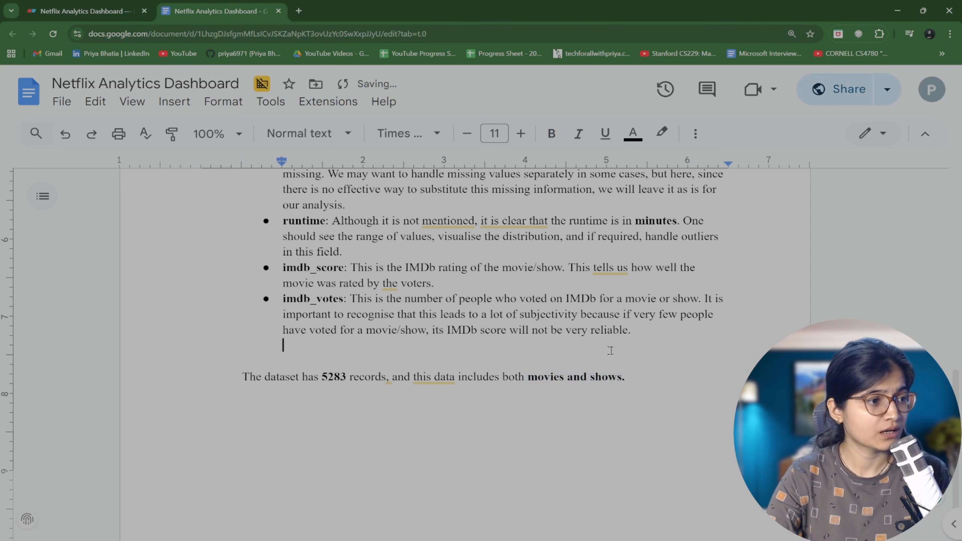
key(BackSpace)
scroll(629, 355, up, 15)
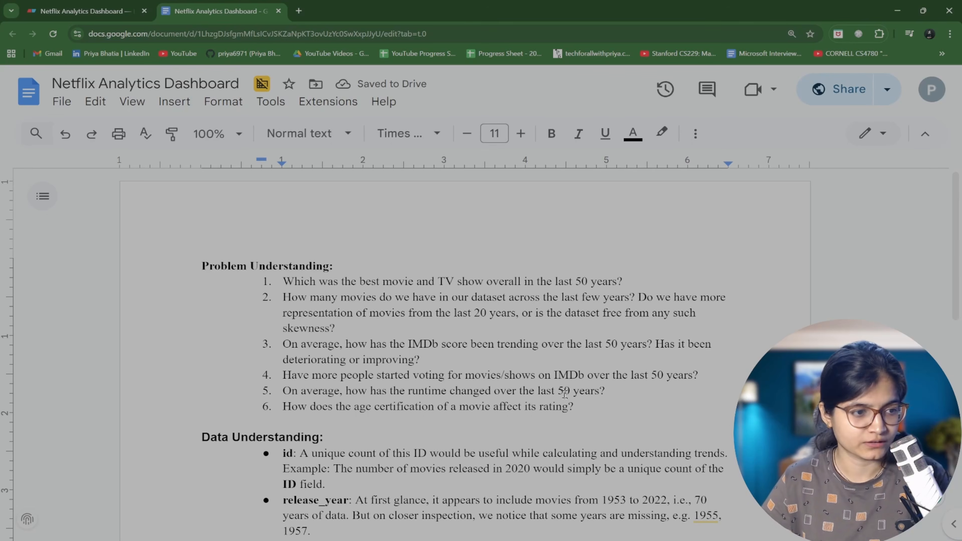
Switch to Excel and import the workbook Netflix TV Shows and Movies from the folder Building a Netflix Analytics Dashboard Using Excel.
key(alt+Tab)
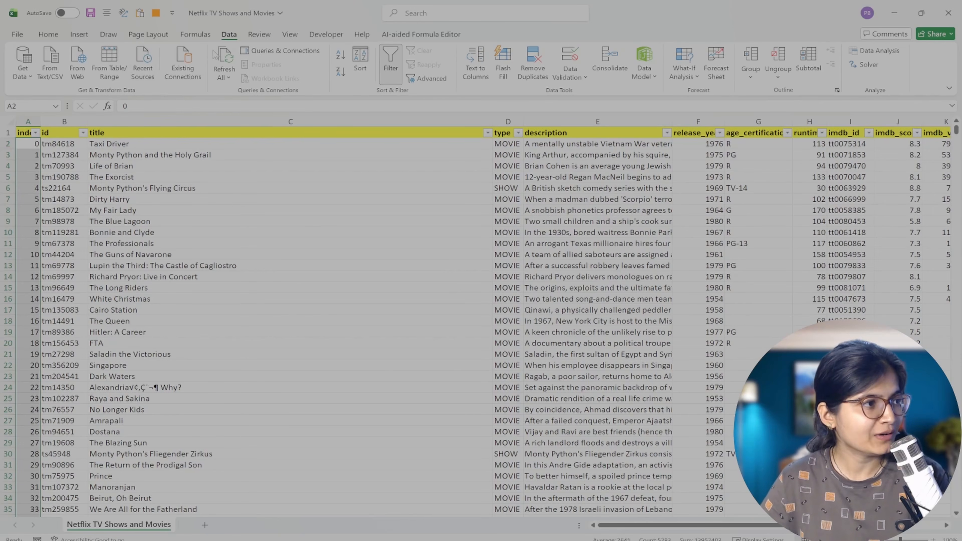
click(30, 64)
mouse_move(72, 104)
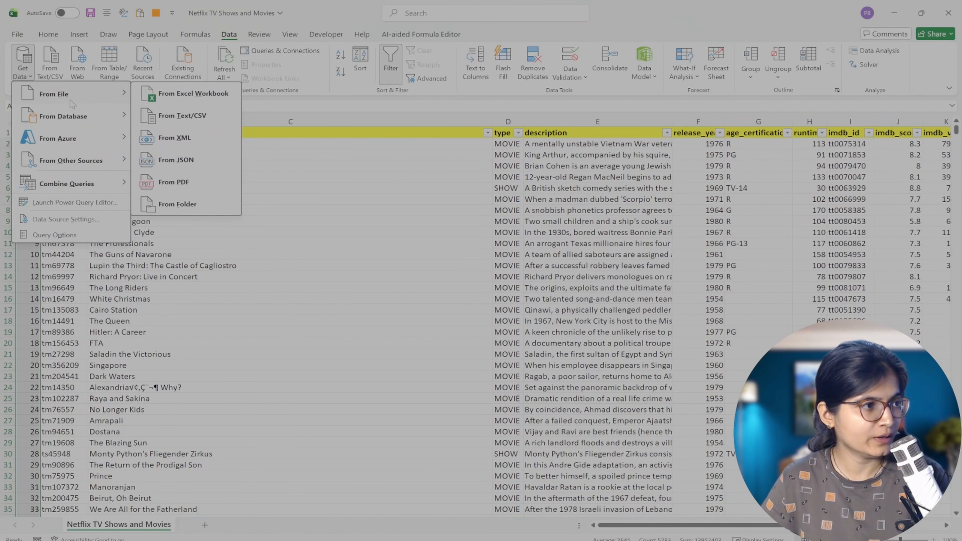
click(168, 94)
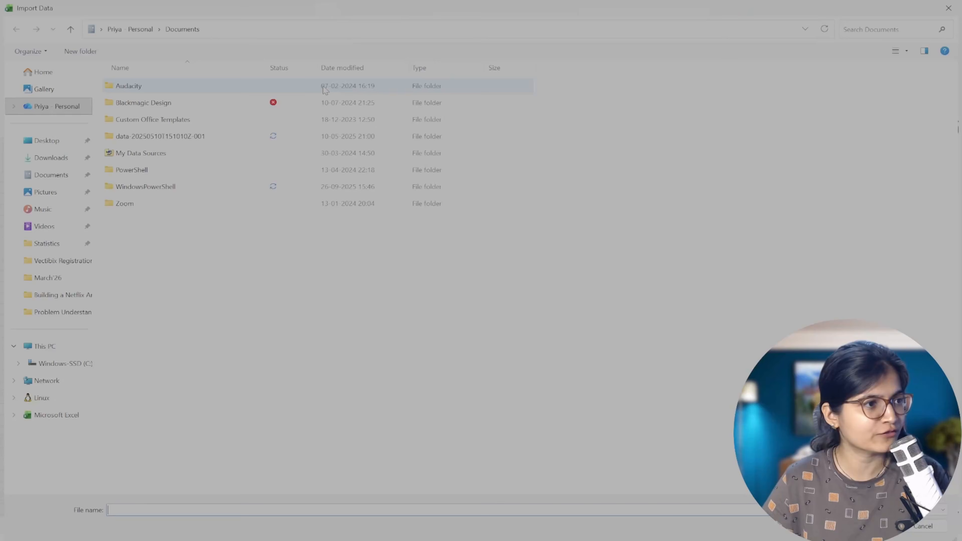
click(65, 312)
click(399, 35)
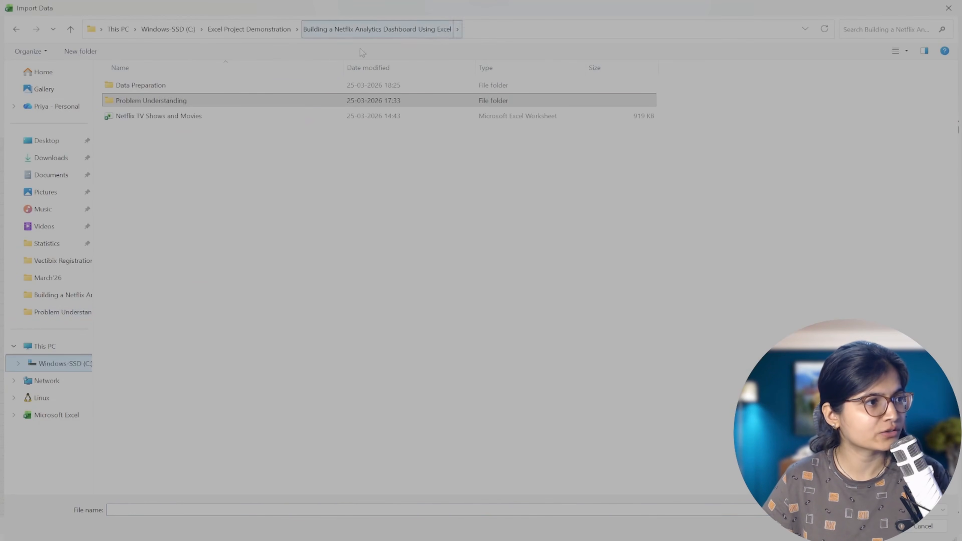
click(207, 119)
key(Return)
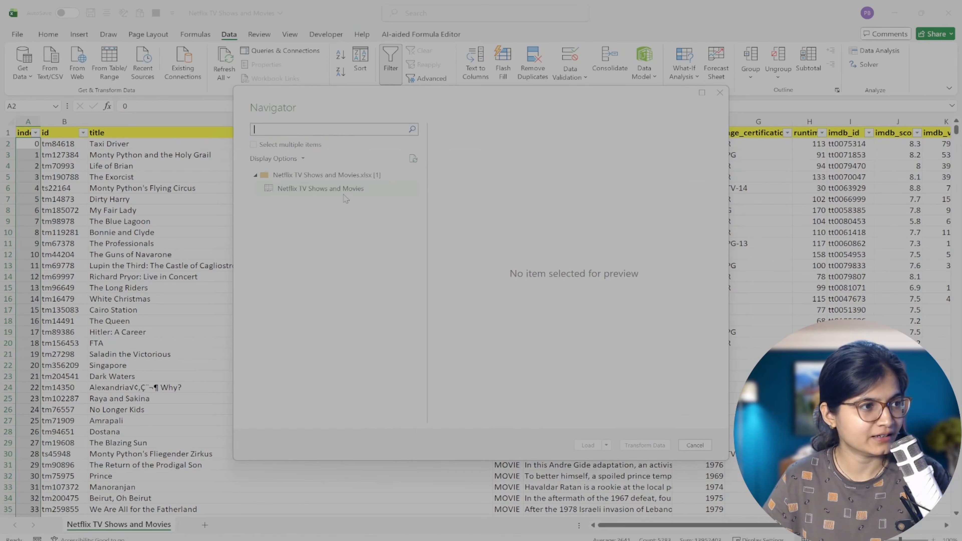
Preview the Netflix TV Shows and Movies sheet and load it into the Power Query Editor for transformation.
click(298, 191)
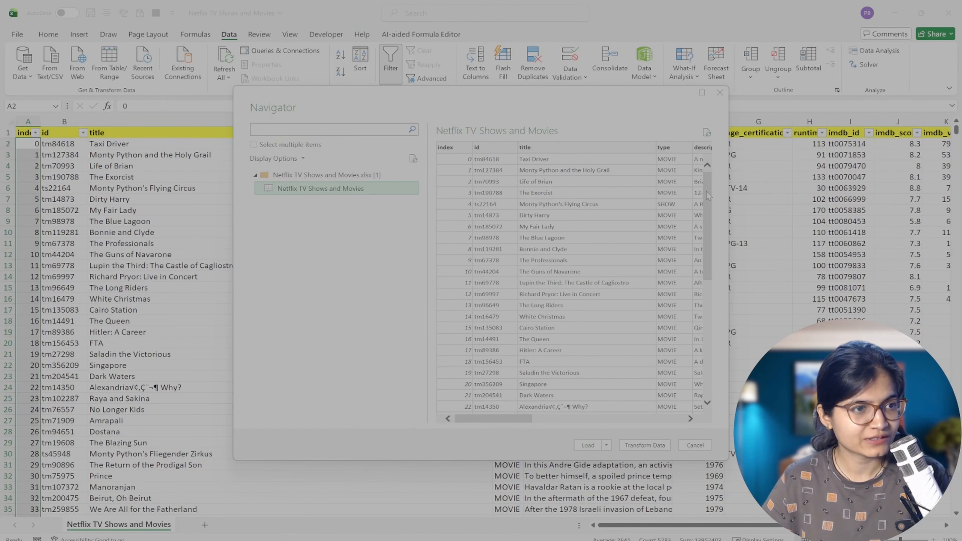
drag(709, 196, 729, 370)
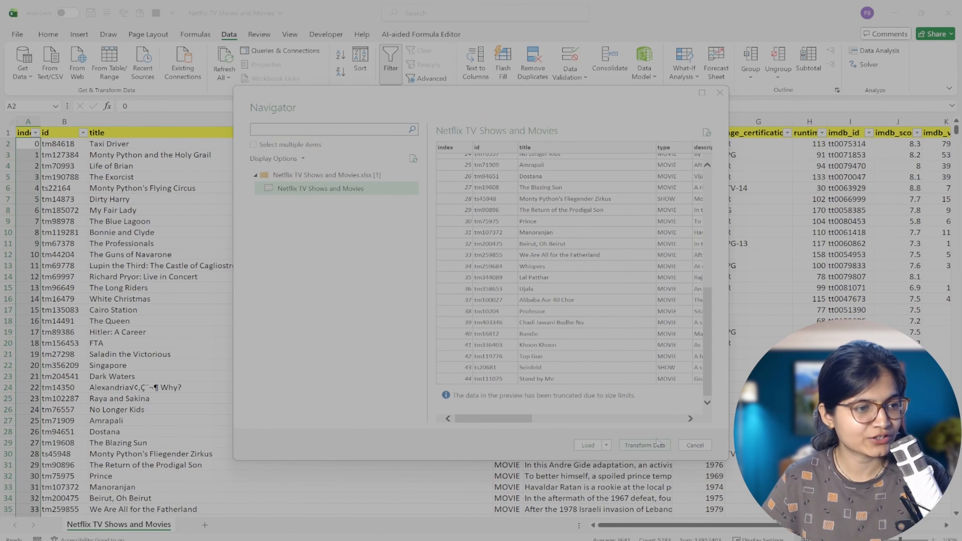
click(658, 446)
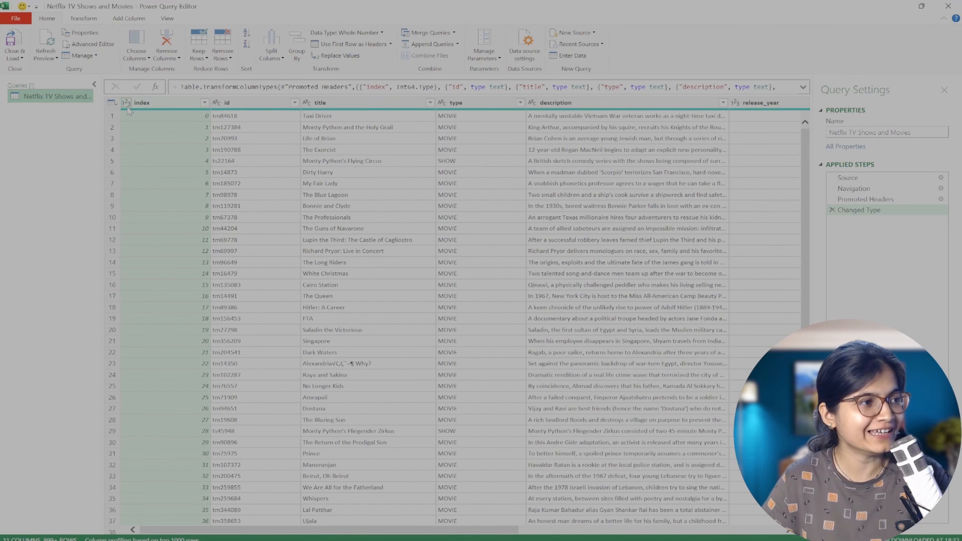
Review the id, title, type, description, release_year, age_certification and runtime columns, checking their contents and data types.
click(247, 105)
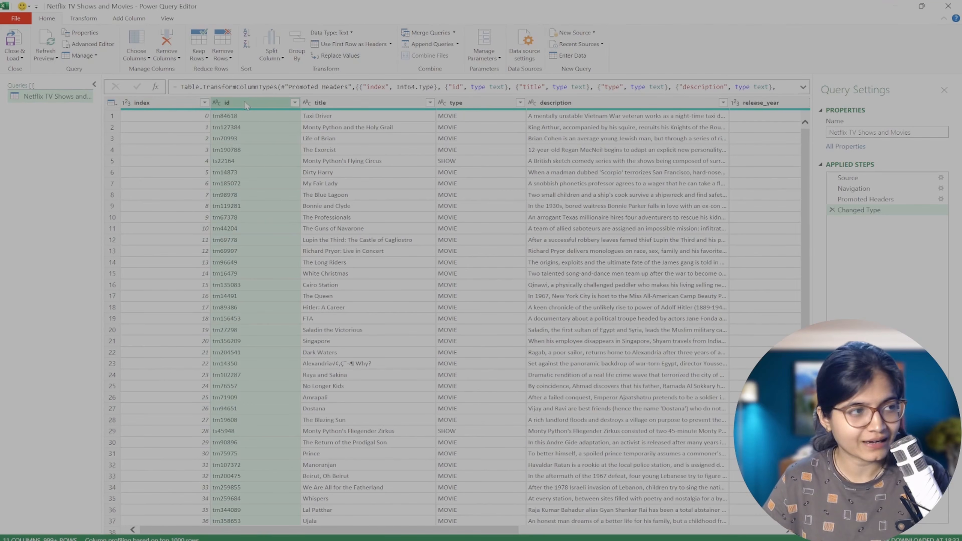
click(334, 103)
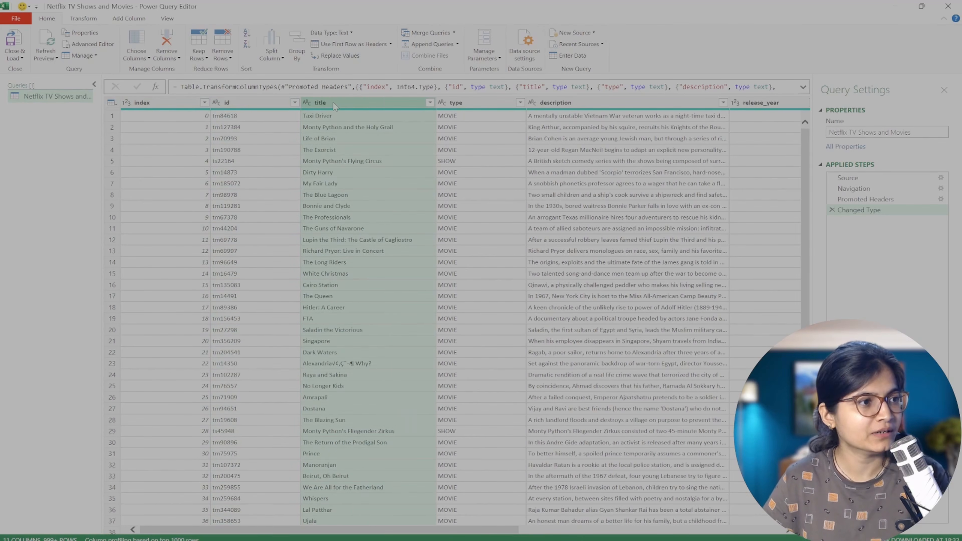
click(475, 107)
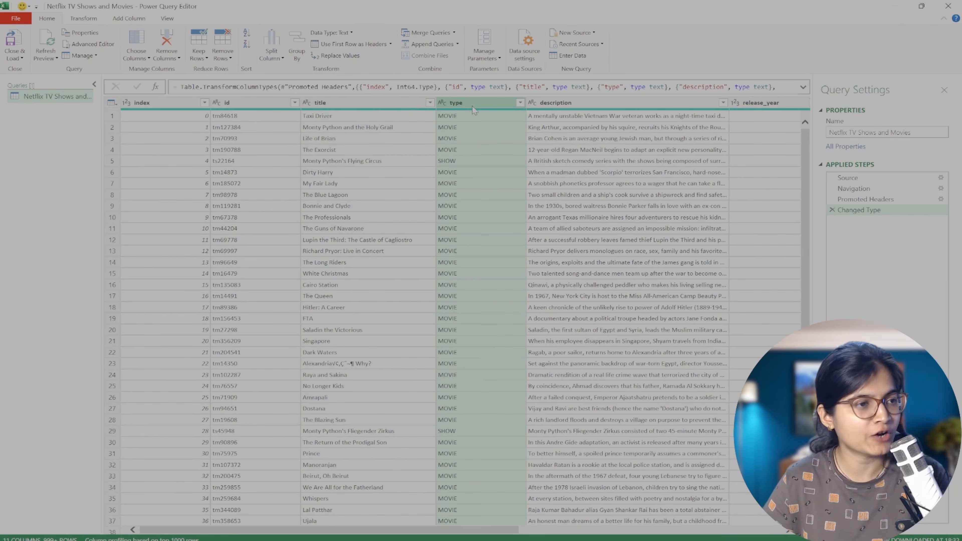
click(586, 108)
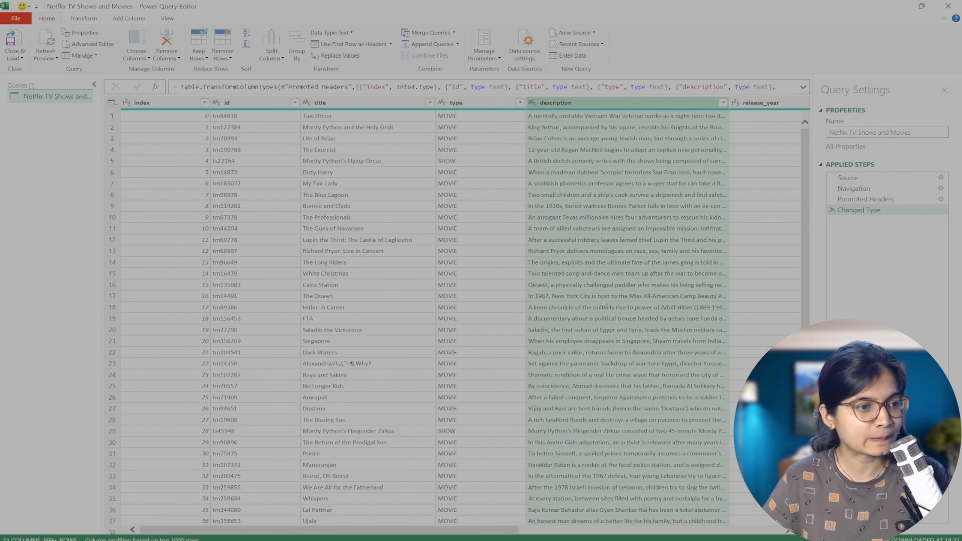
drag(481, 532, 640, 532)
click(499, 102)
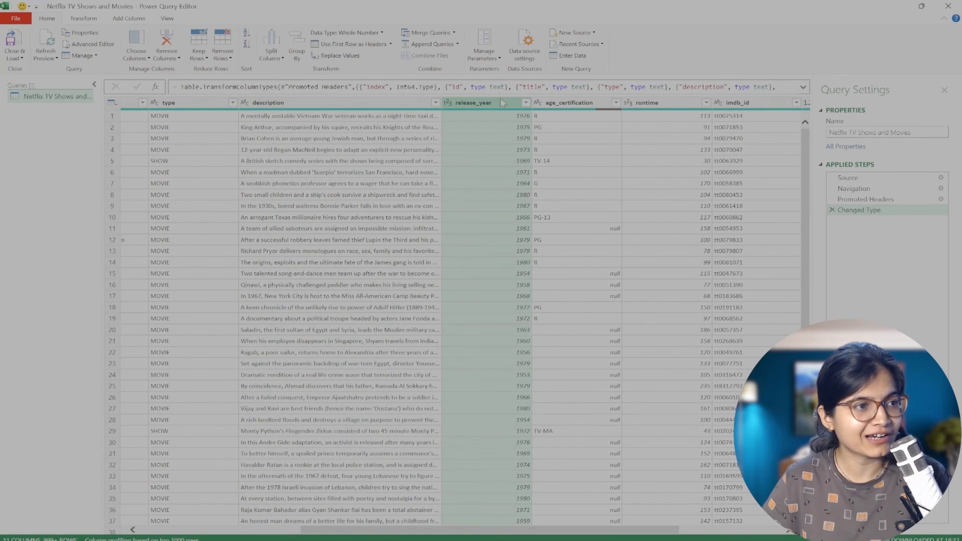
click(564, 106)
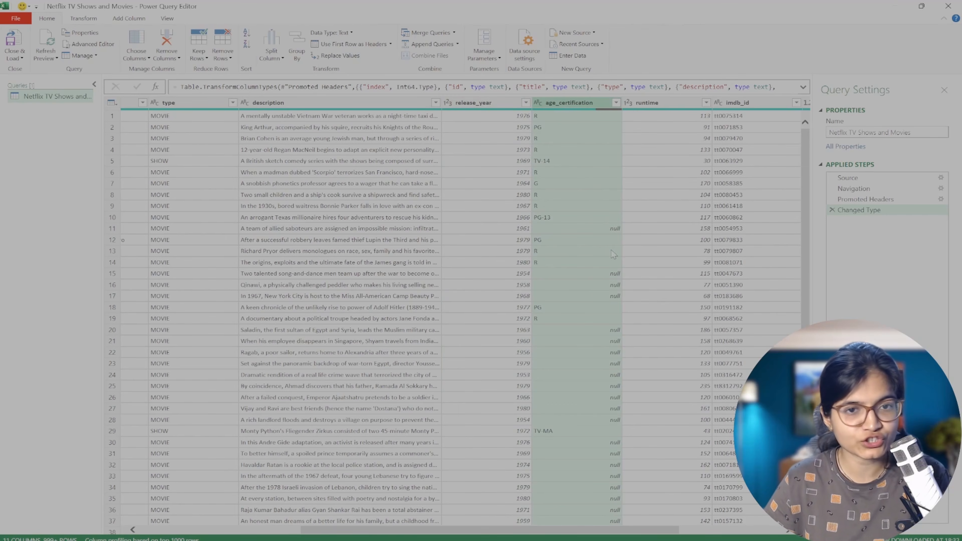
scroll(620, 144, down, 4)
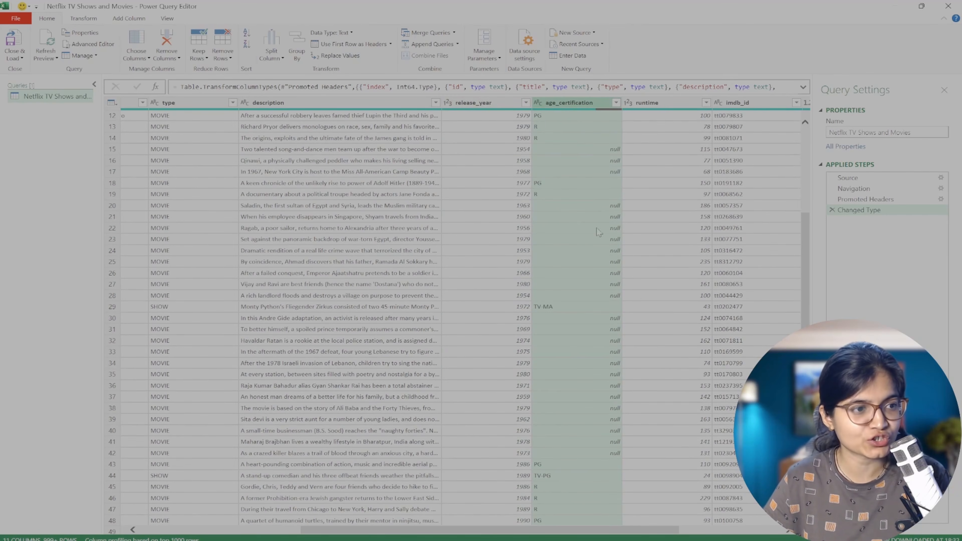
scroll(667, 224, up, 4)
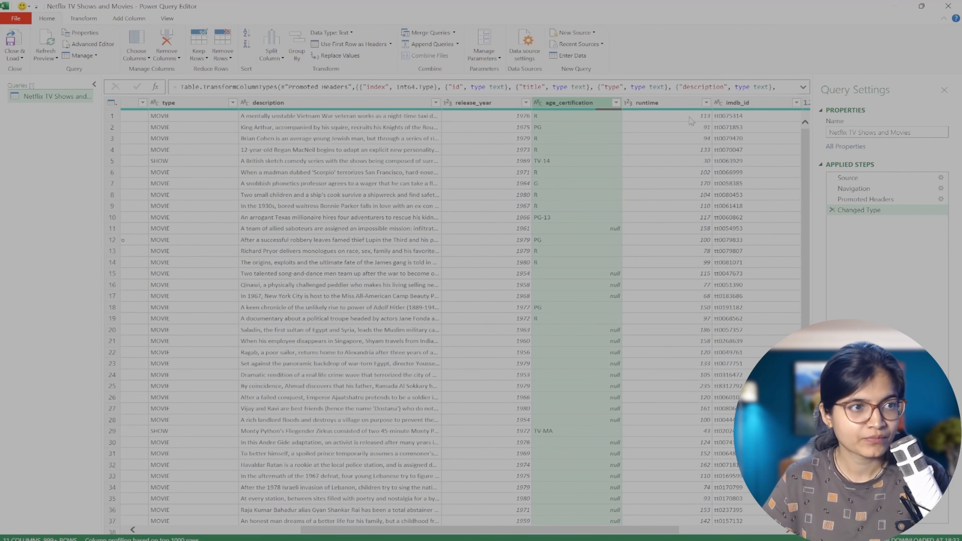
click(674, 104)
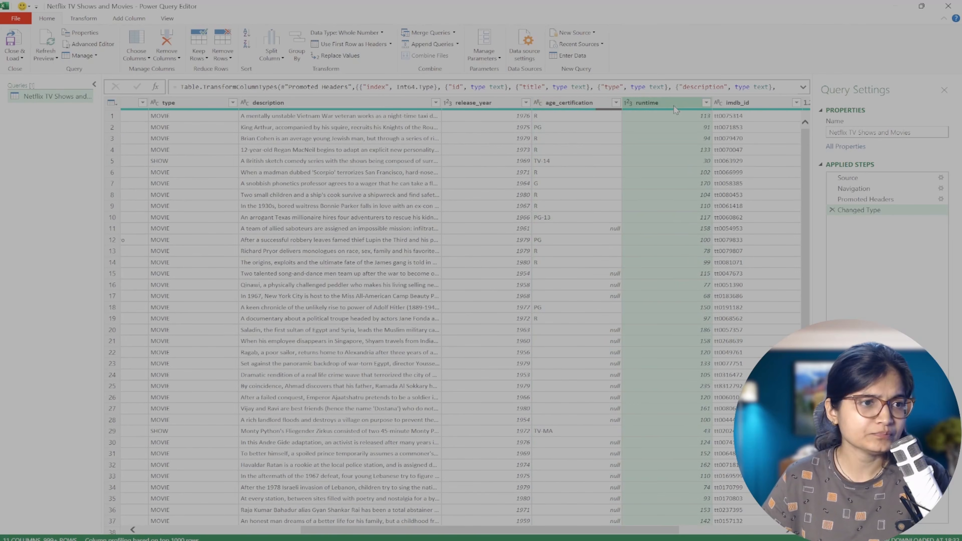
Review the imdb_id, imdb_score and imdb_votes columns, comparing the score and vote fields.
drag(672, 526, 772, 526)
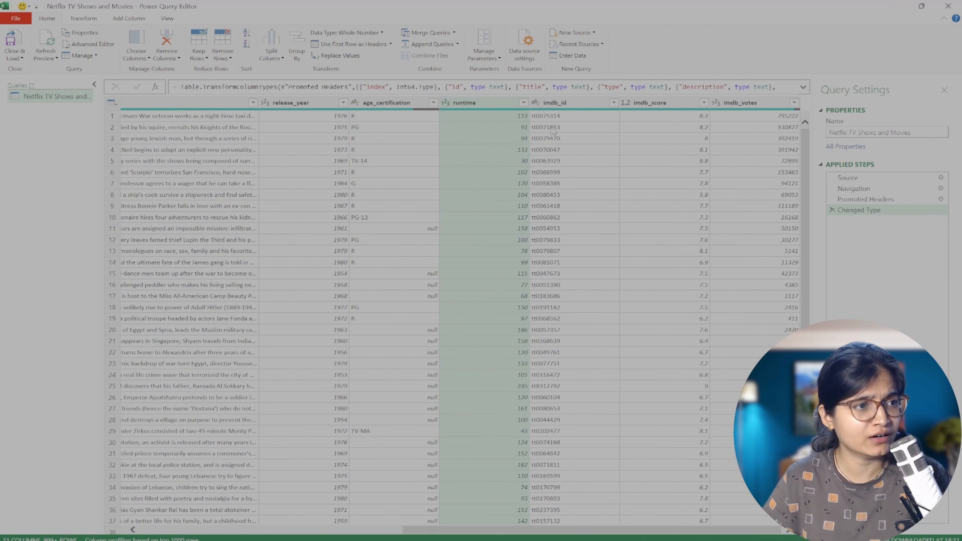
click(576, 103)
click(681, 106)
click(760, 111)
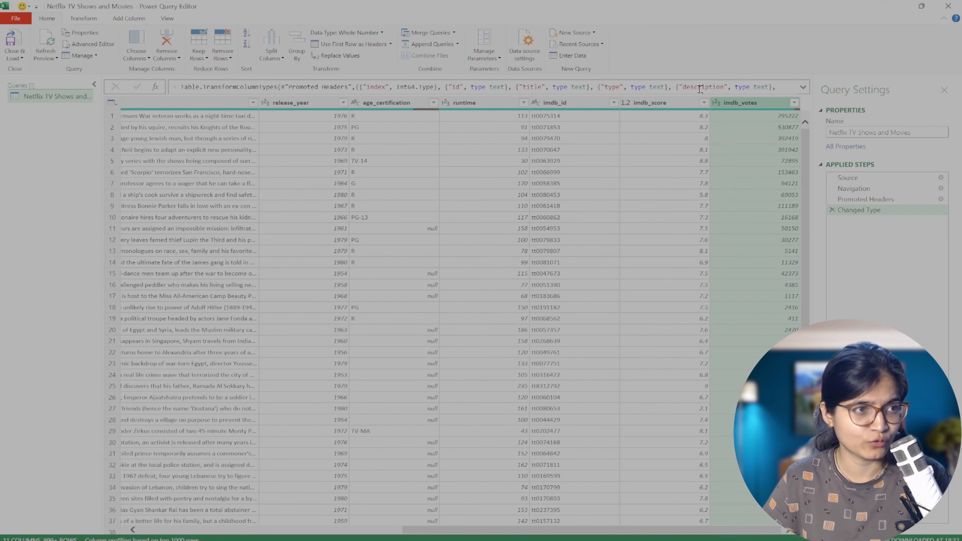
click(660, 107)
click(757, 104)
click(697, 110)
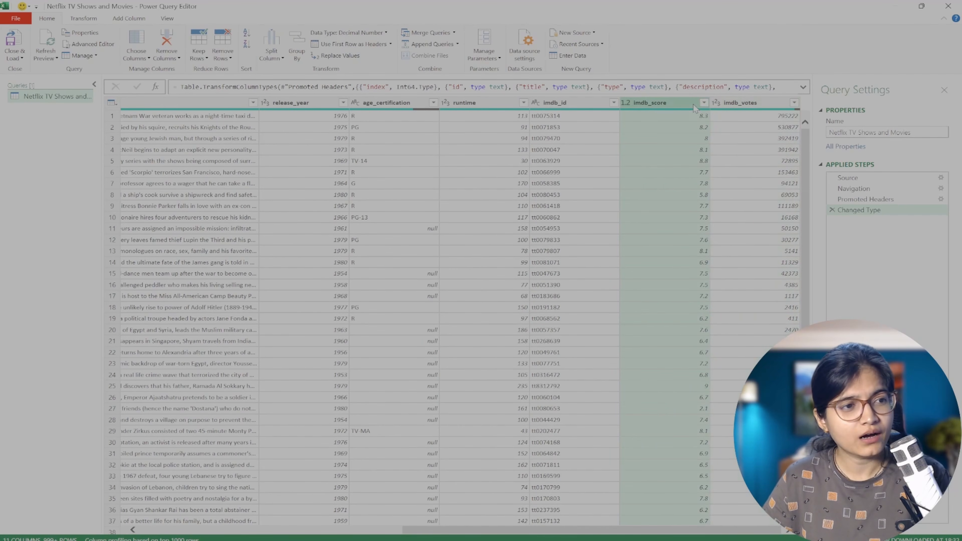
click(760, 107)
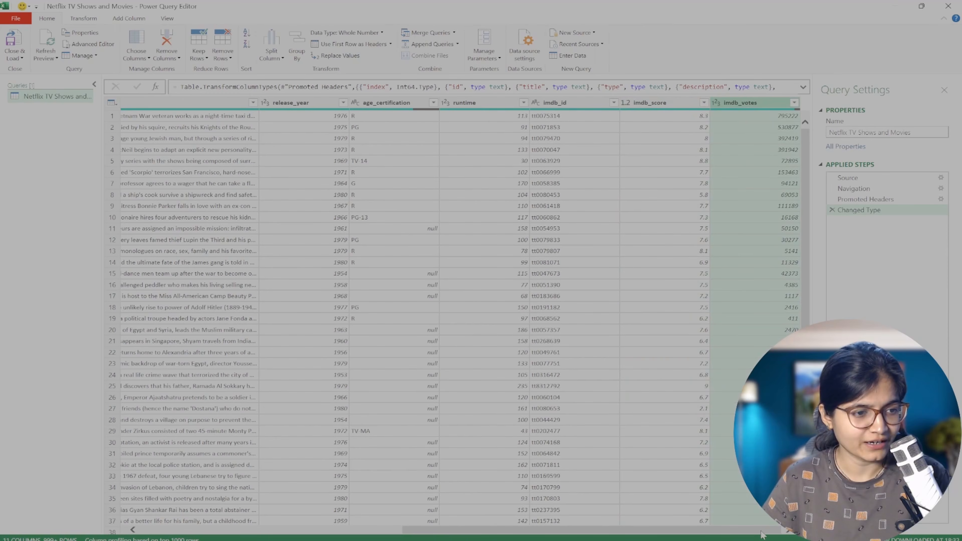
scroll(485, 504, left, 10)
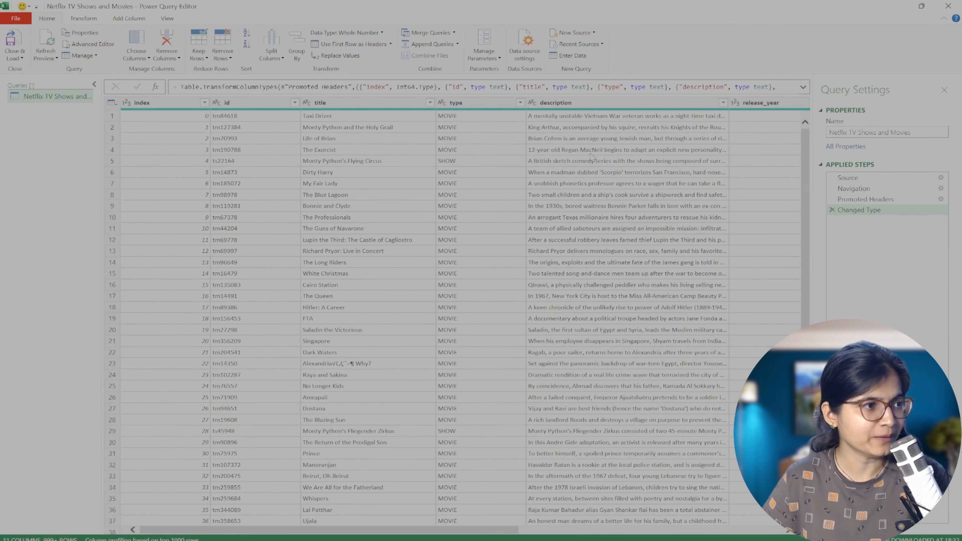
Inspect the filter value lists of the index, id, title, type and description columns for empty or inconsistent entries.
click(205, 102)
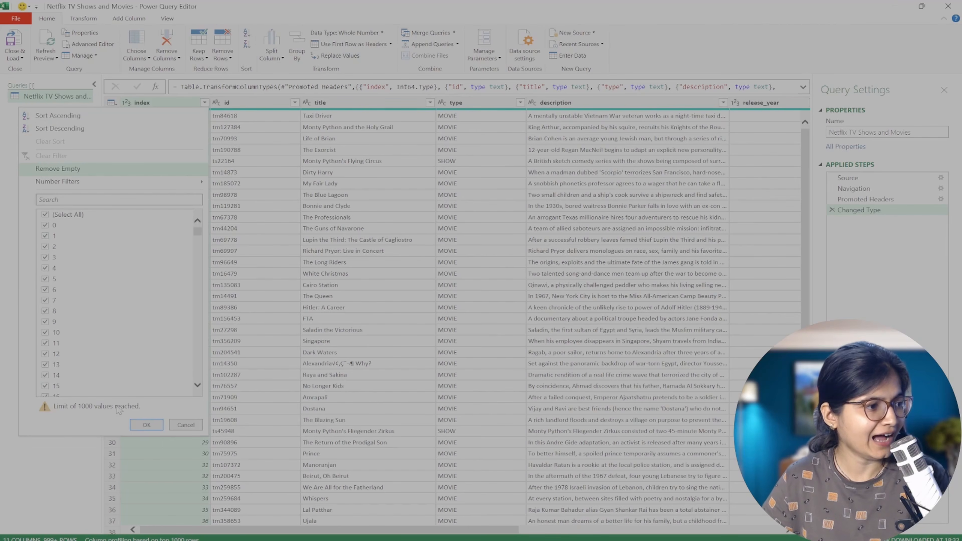
drag(196, 232, 187, 383)
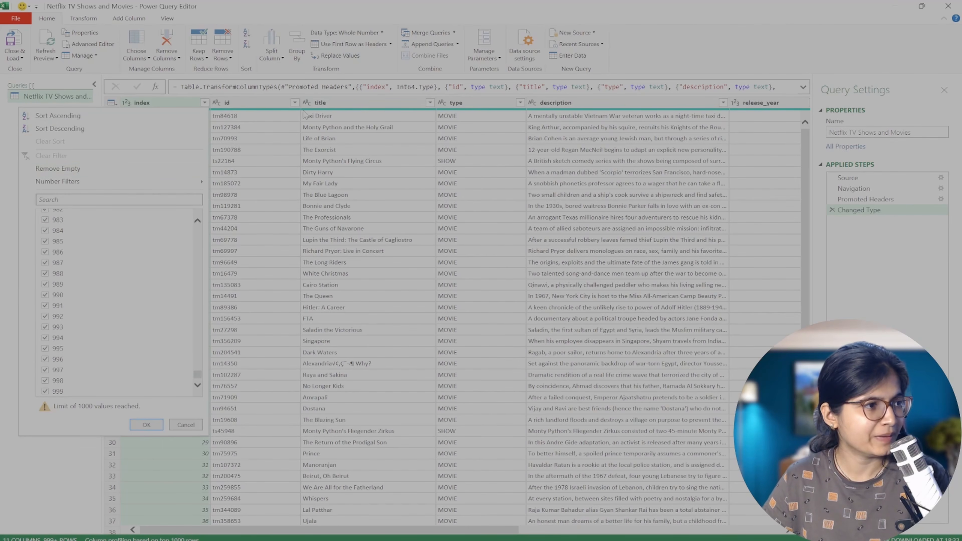
click(294, 102)
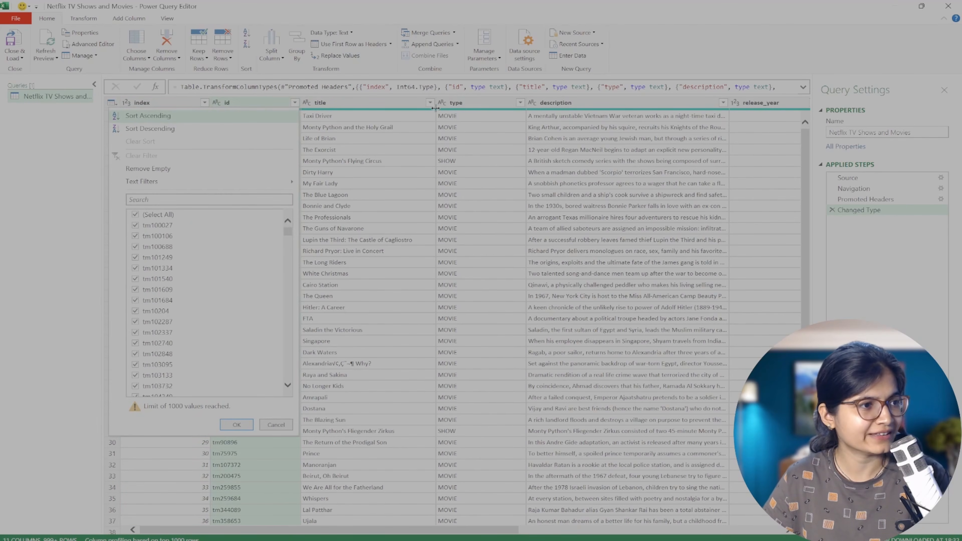
click(430, 103)
drag(423, 232, 422, 375)
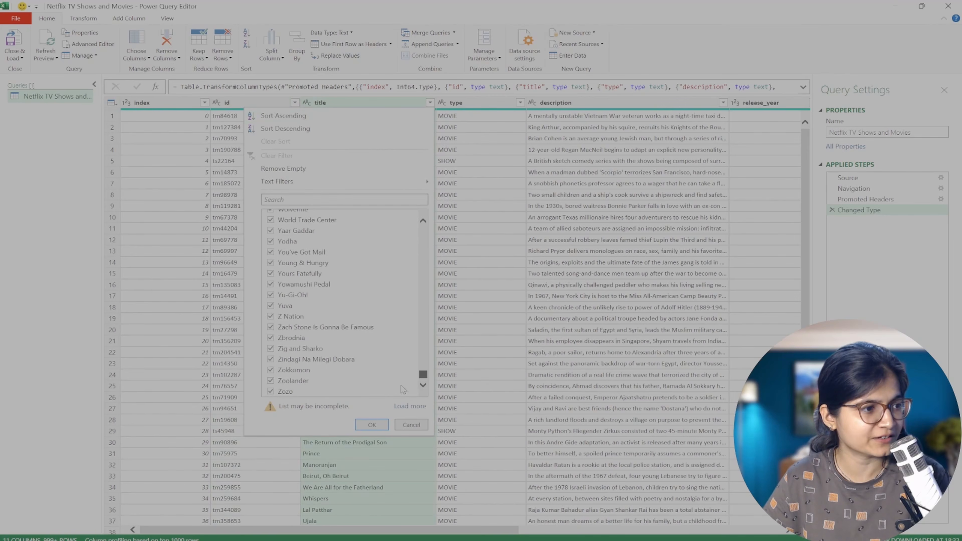
click(520, 103)
click(723, 103)
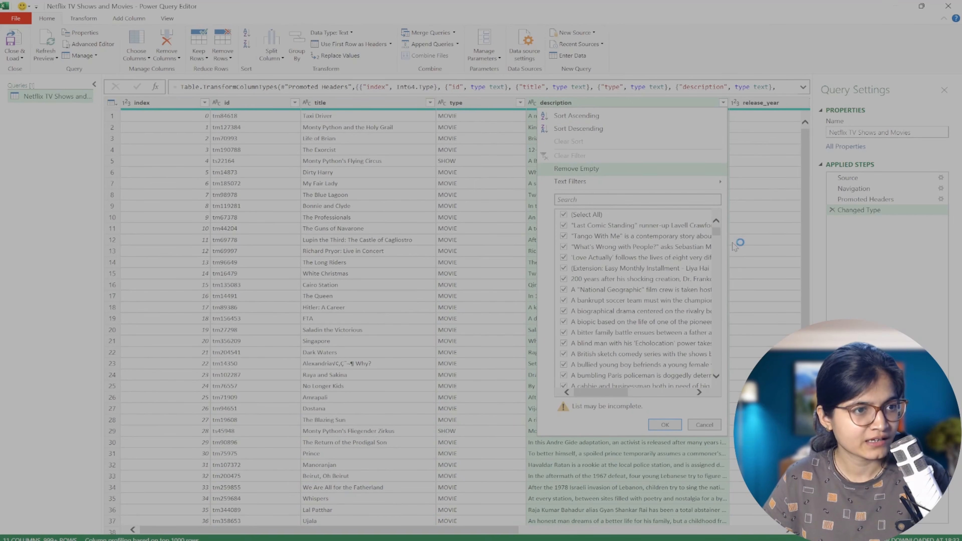
drag(716, 232, 687, 402)
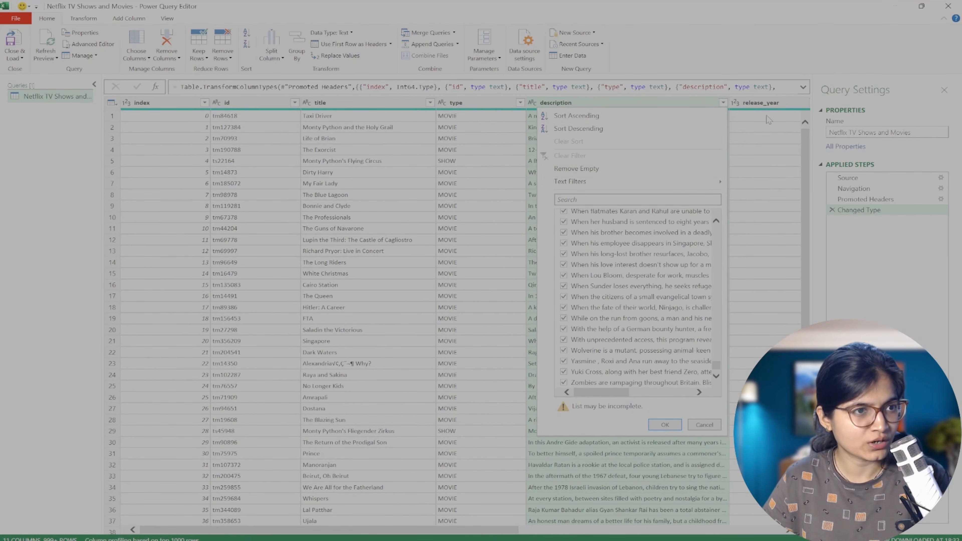
Inspect the filter value lists of the release_year, age_certification and runtime columns for null or unusual entries.
click(765, 106)
drag(507, 535, 662, 534)
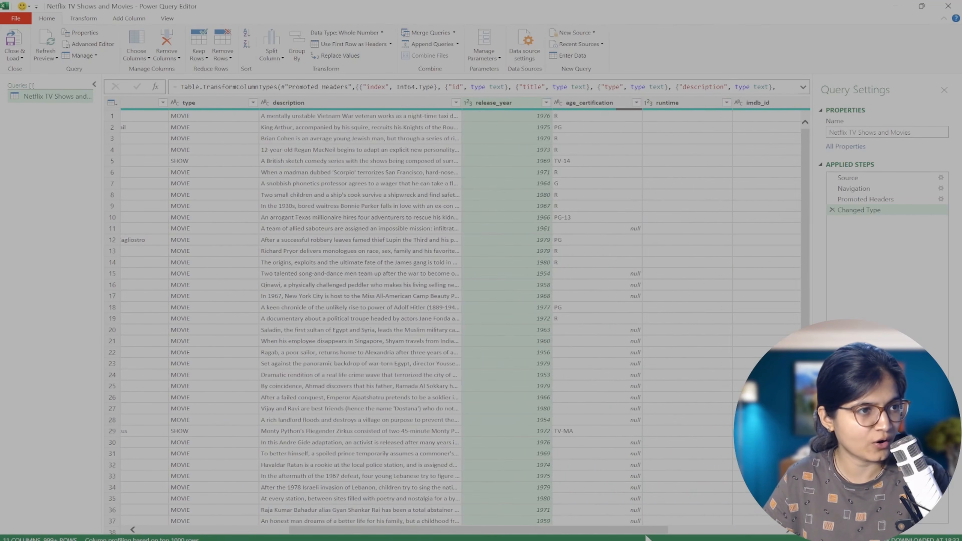
click(546, 102)
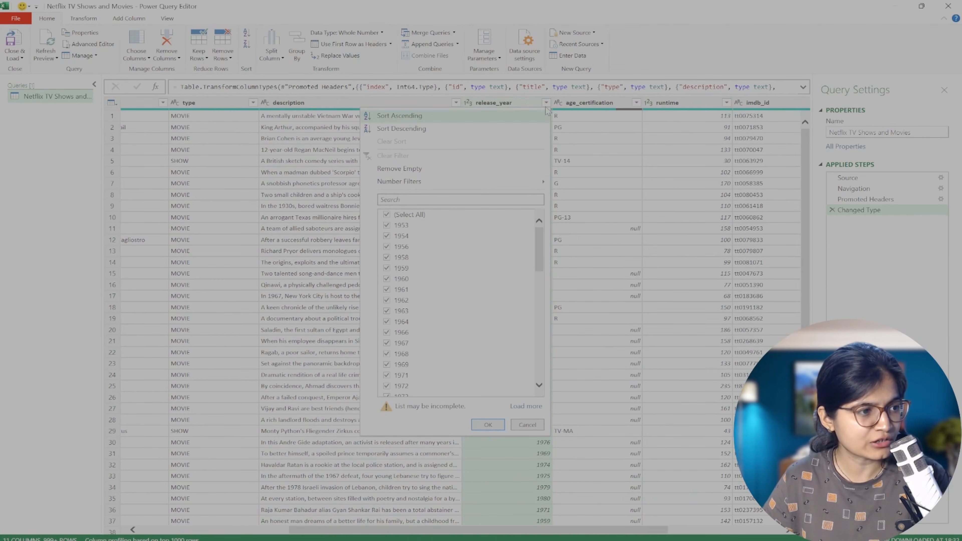
scroll(532, 238, down, 10)
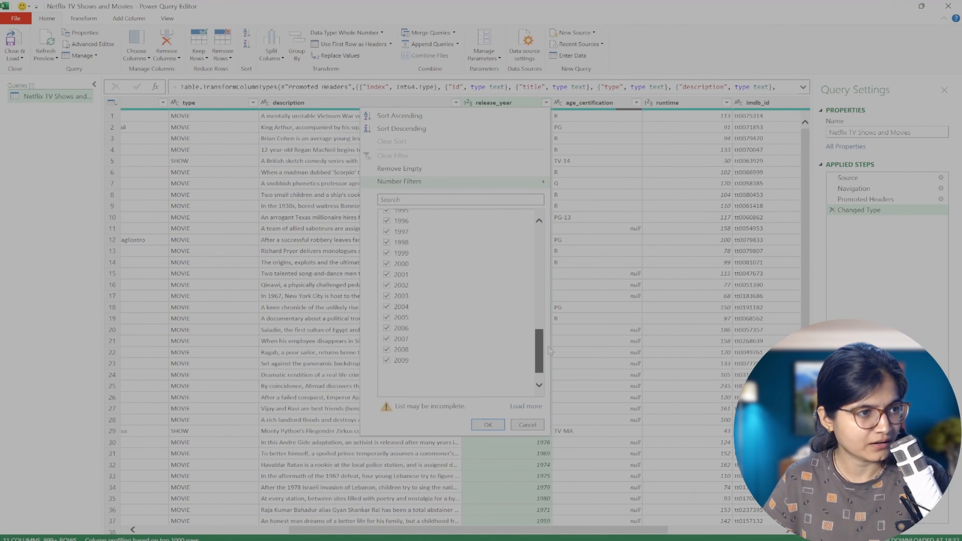
click(636, 103)
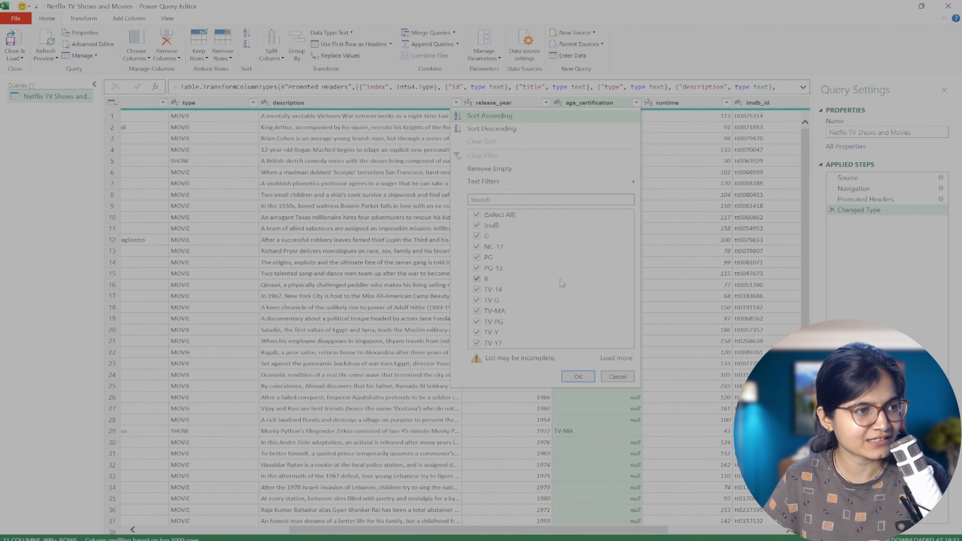
click(725, 103)
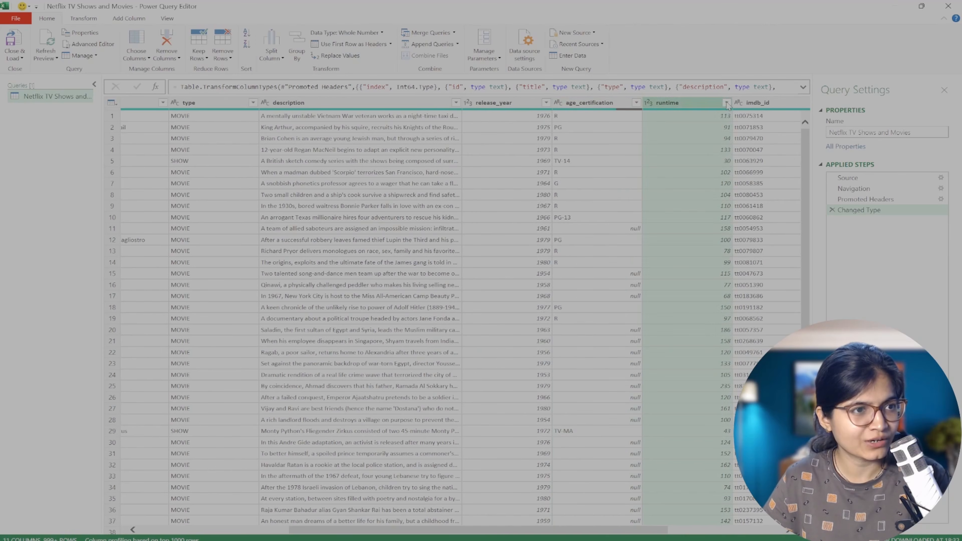
click(725, 103)
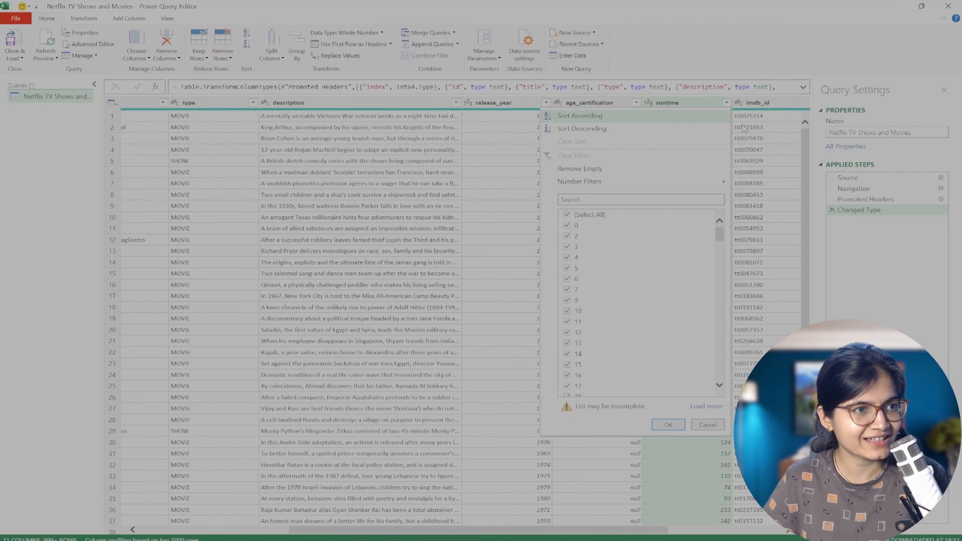
click(726, 103)
Inspect the filter value lists of the imdb_id, imdb_score and imdb_votes columns from first to last value.
drag(592, 530, 711, 538)
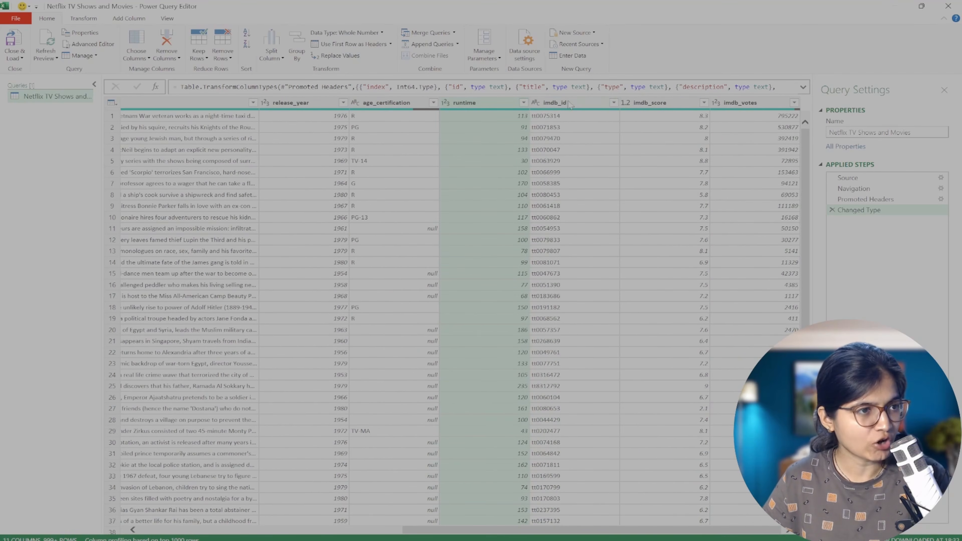
click(613, 102)
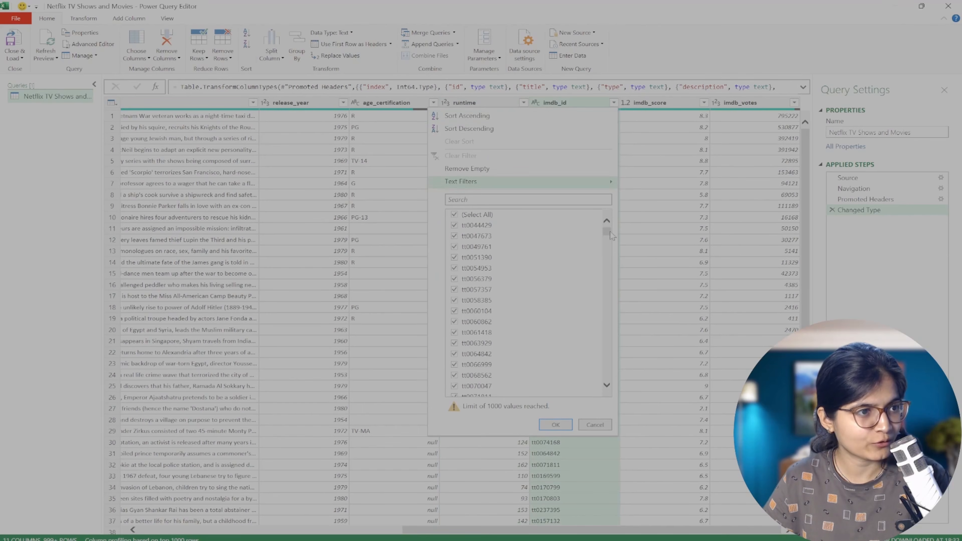
drag(610, 231, 607, 375)
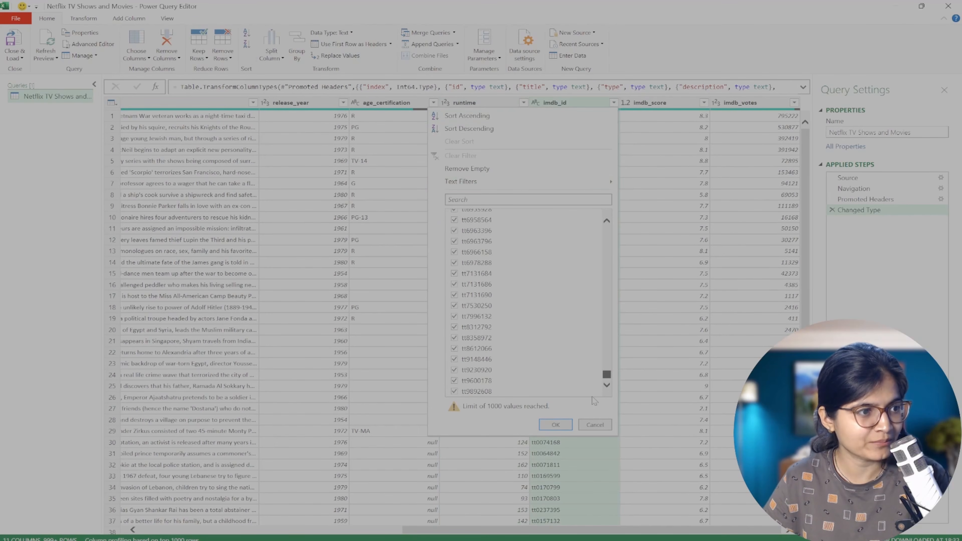
click(704, 103)
drag(698, 241, 697, 382)
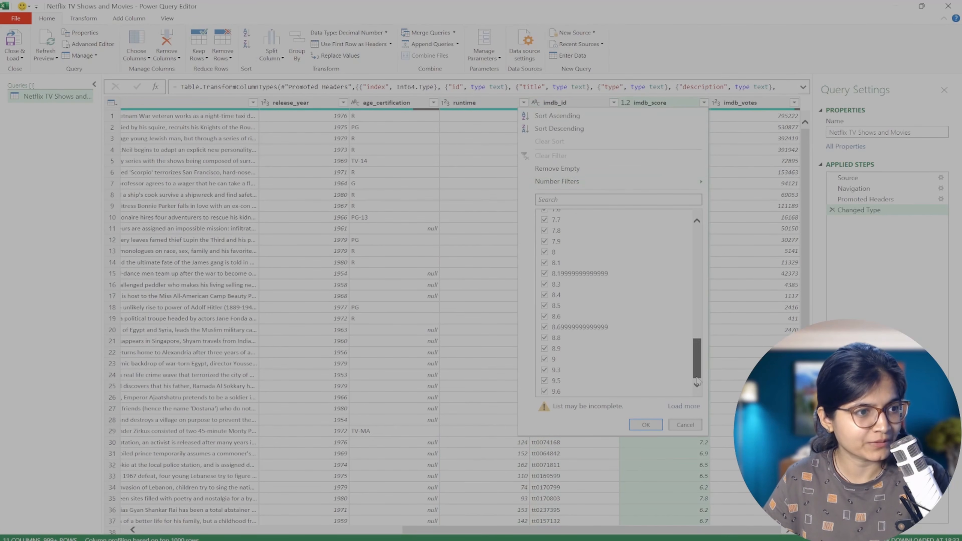
click(794, 103)
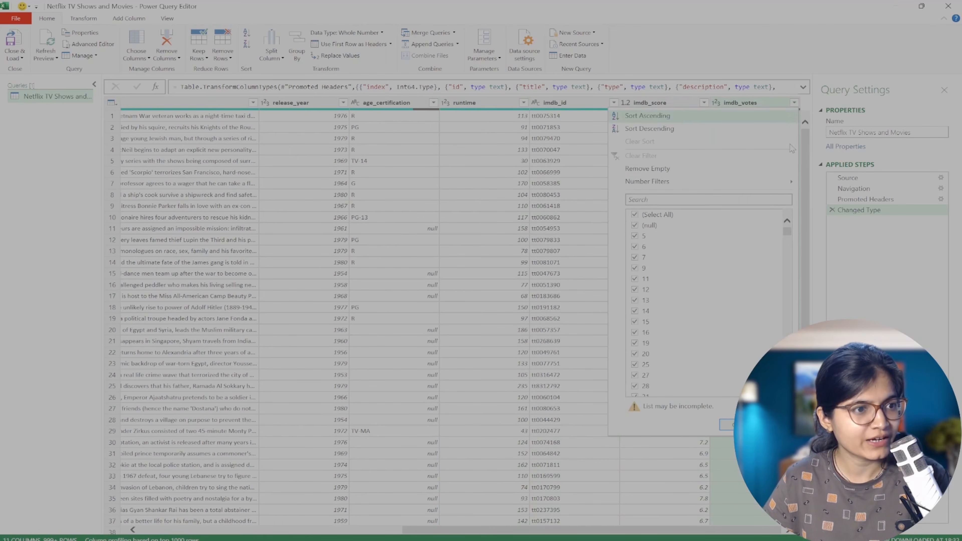
drag(787, 231, 786, 385)
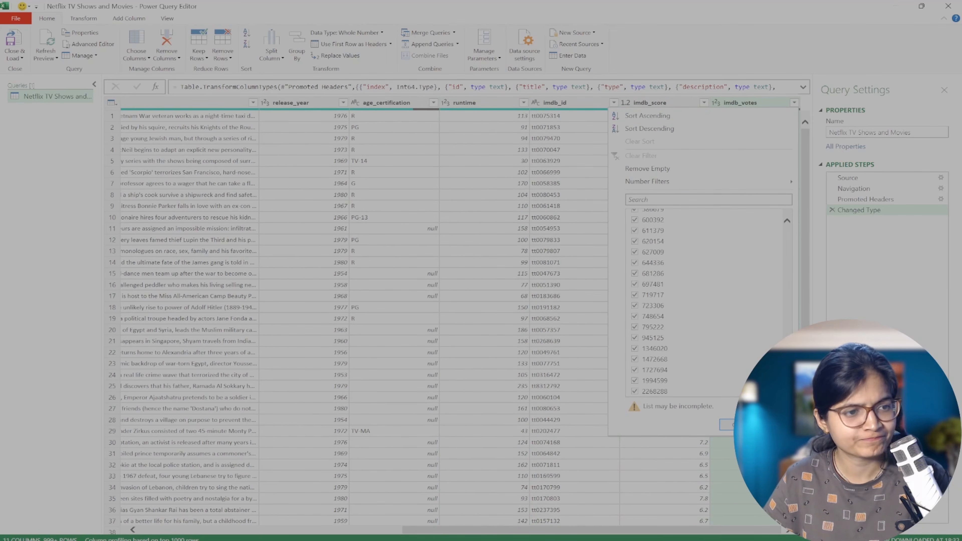
Accept the unchanged imdb_votes filter and delete the Filtered Rows step from the query.
click(728, 425)
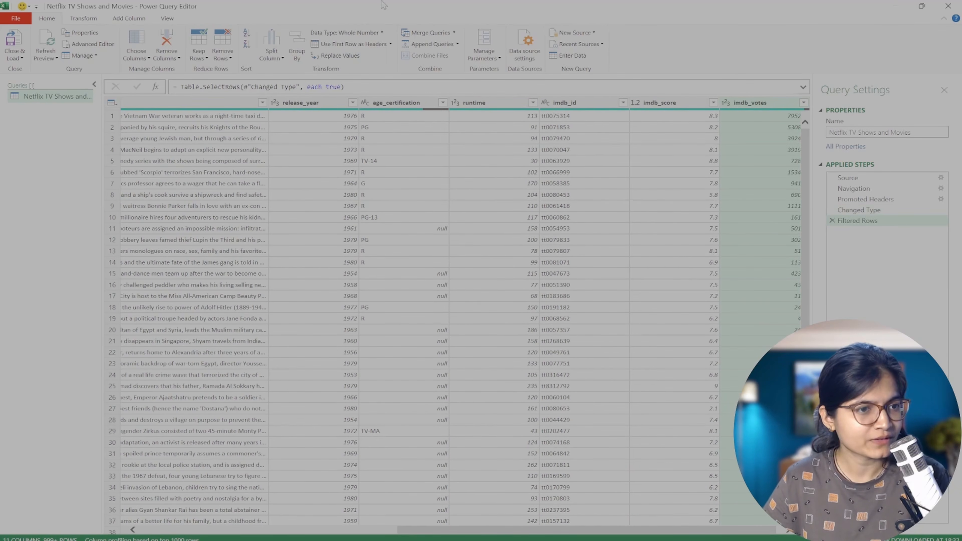
click(832, 221)
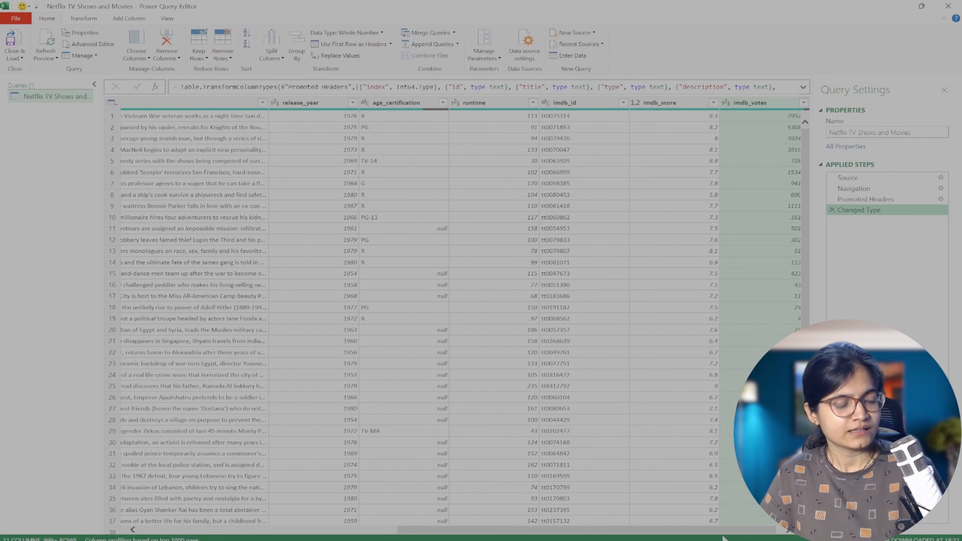
drag(530, 530, 238, 506)
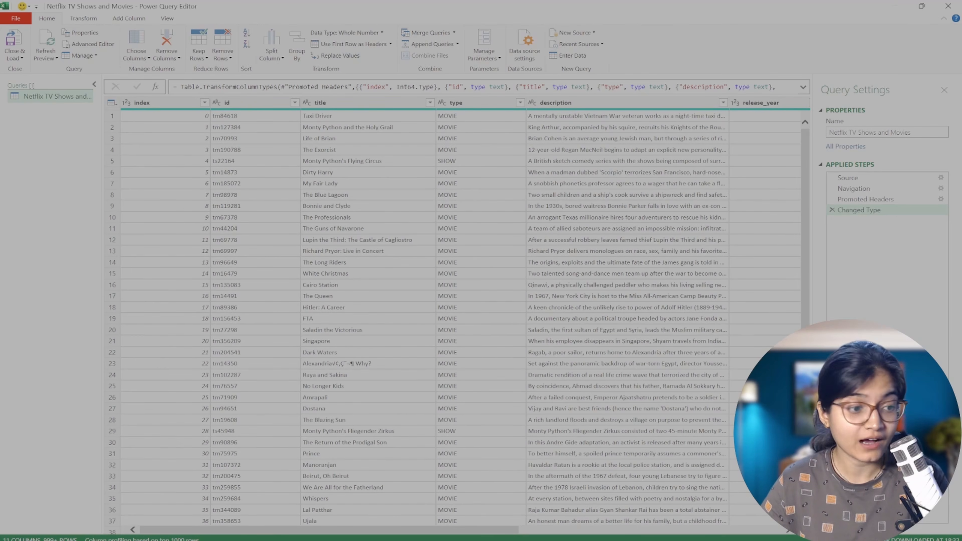
Switch to the Netflix Analytics Dashboard document, review the best movie and TV show question, and return to the Power Query Editor.
click(619, 540)
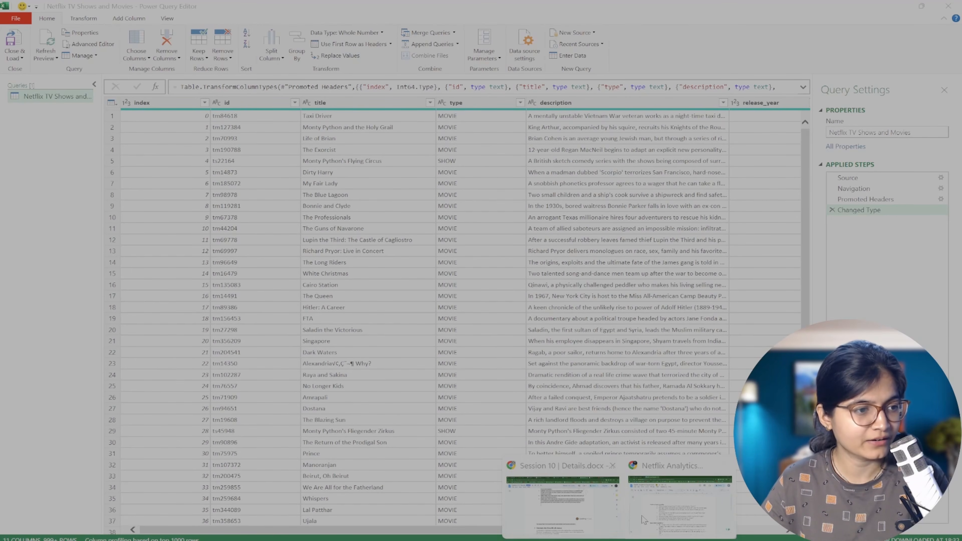
click(643, 520)
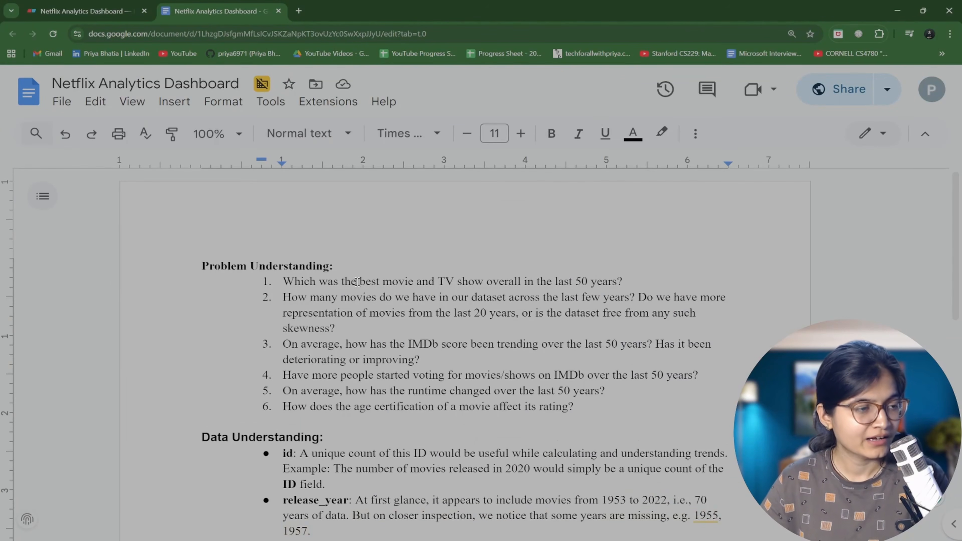
drag(357, 282, 508, 280)
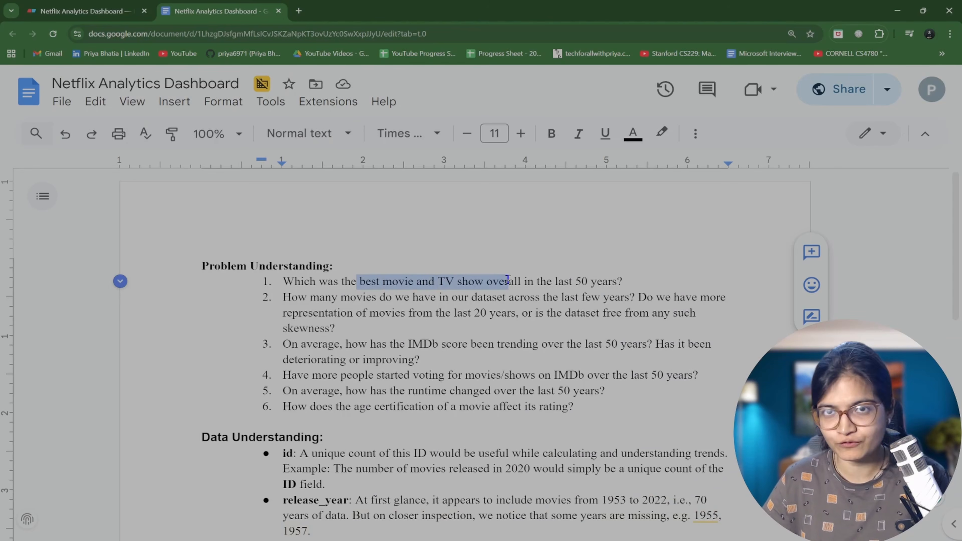
mouse_move(644, 540)
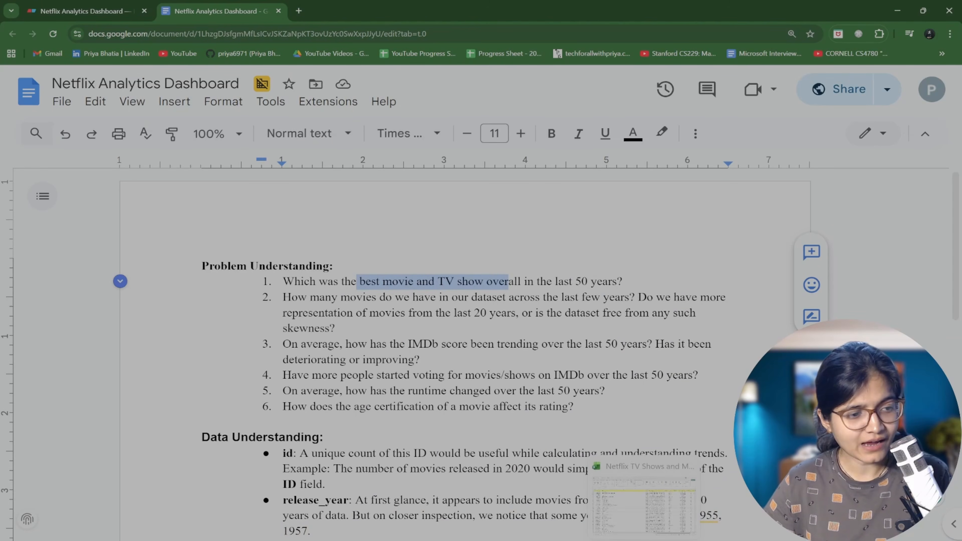
click(657, 514)
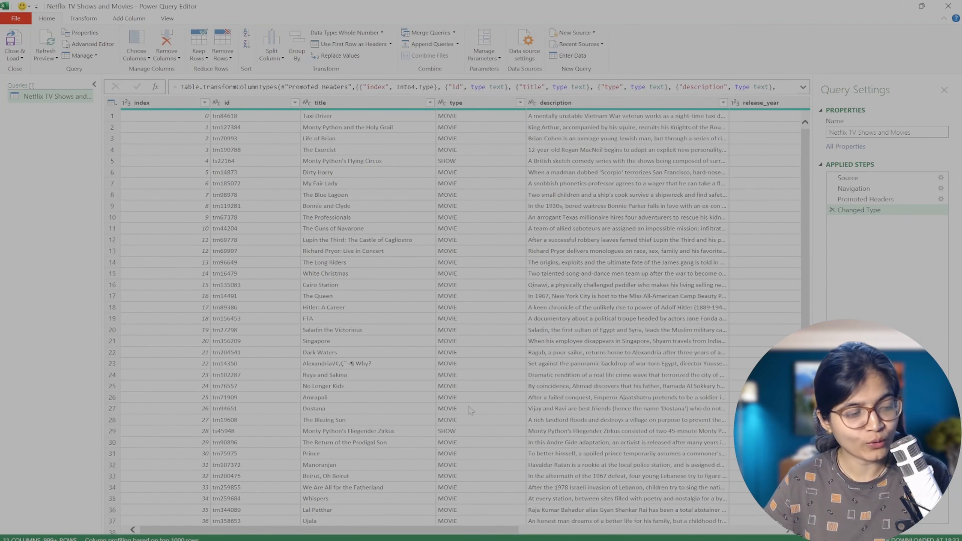
Add a custom column named "Score * Votes" with the formula [imdb_score] * [imdb_votes].
drag(504, 533, 767, 540)
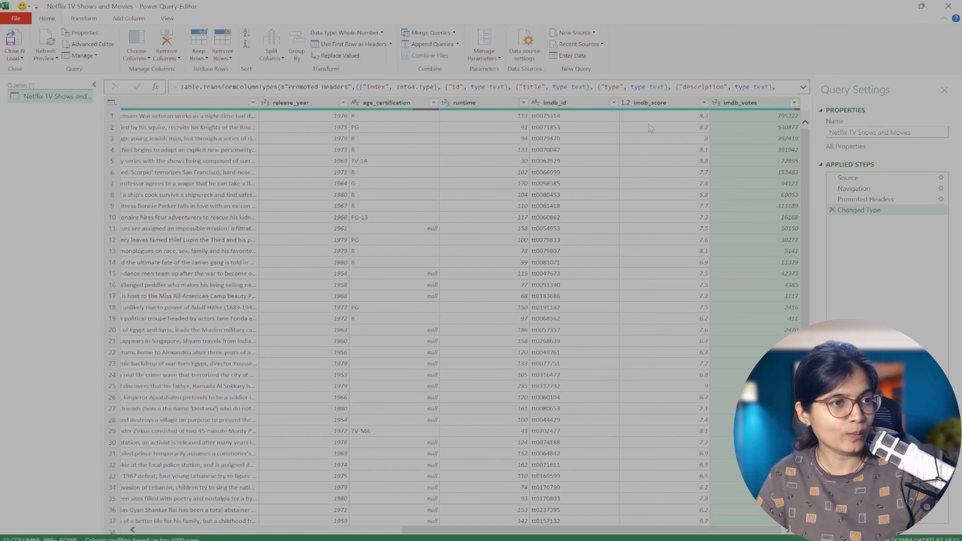
click(129, 19)
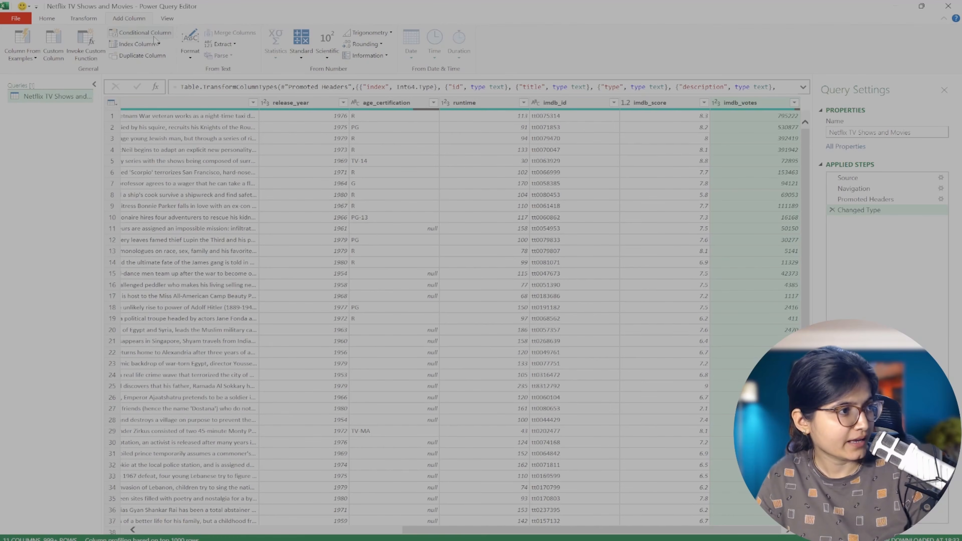
click(54, 46)
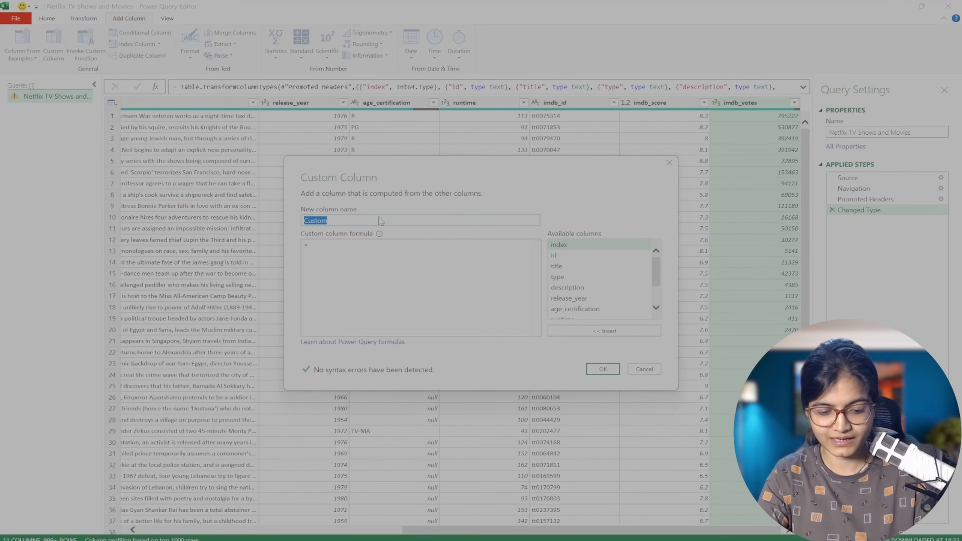
text(Score * Votes)
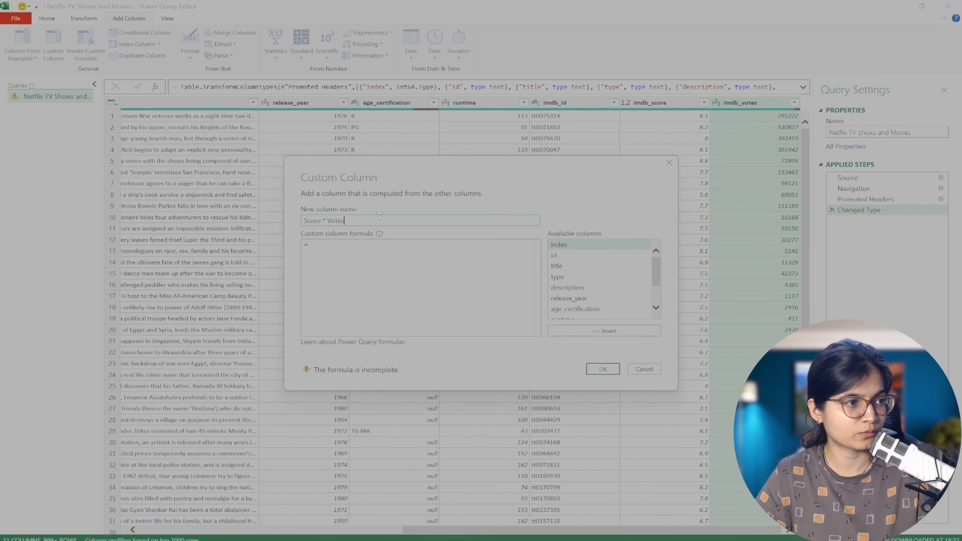
click(444, 260)
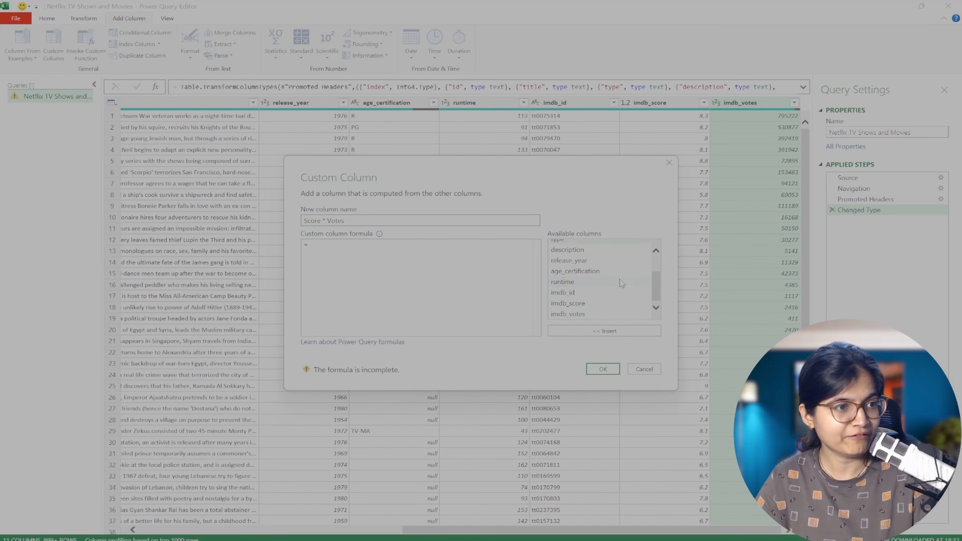
scroll(620, 278, down, 2)
click(618, 304)
click(602, 331)
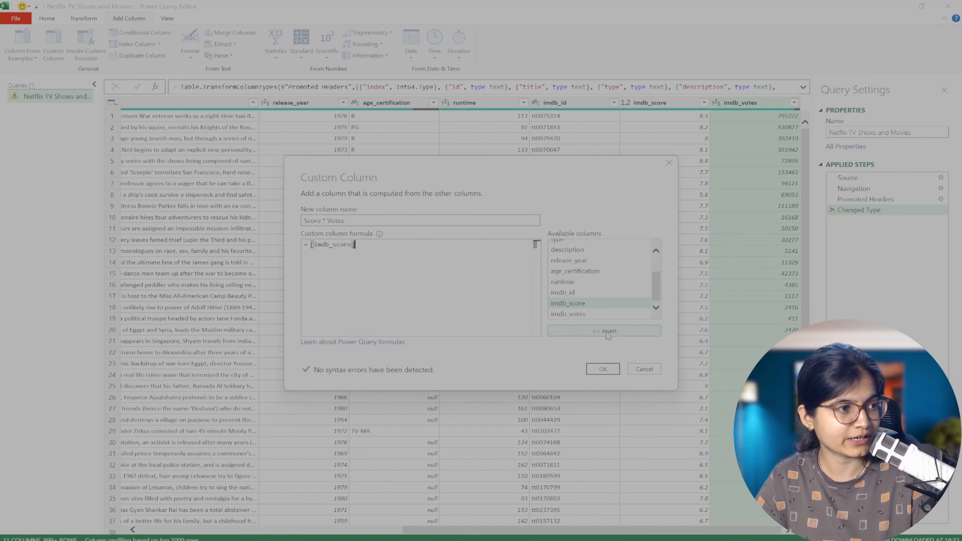
text(*)
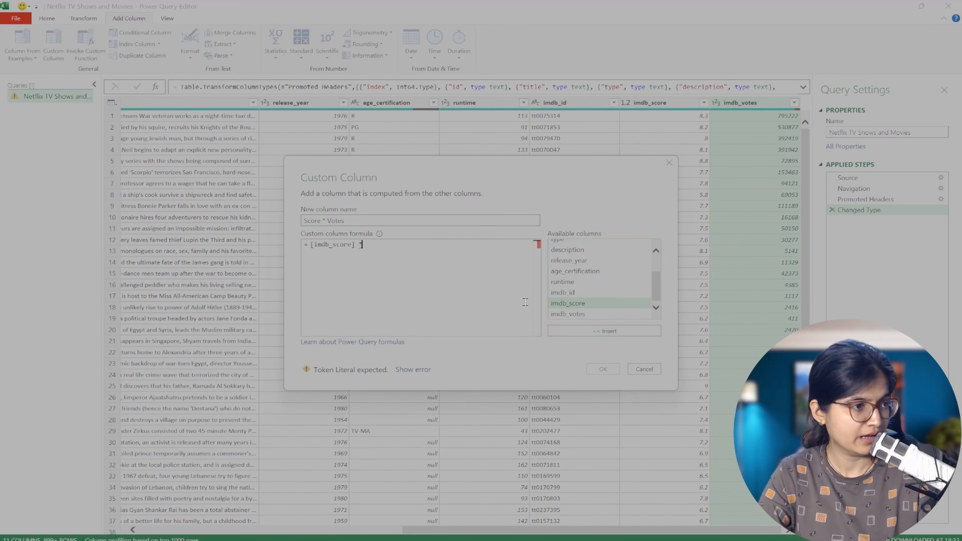
click(570, 314)
click(576, 332)
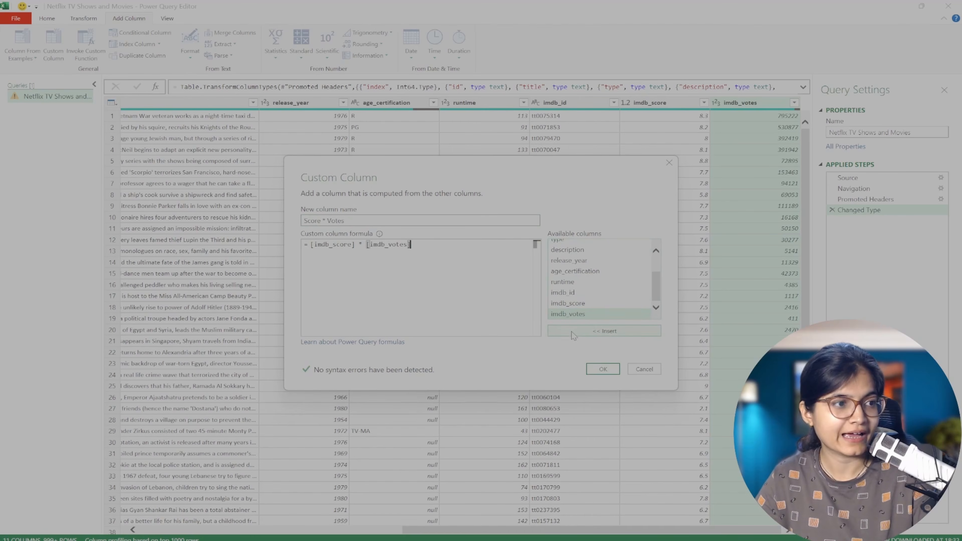
click(601, 369)
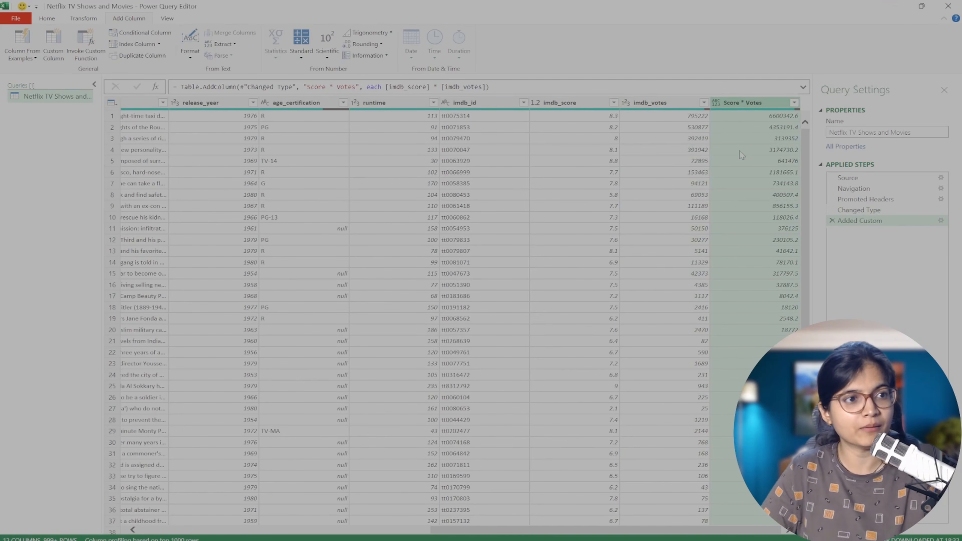
Change the data type of the Score * Votes column to Decimal Number.
right_click(752, 109)
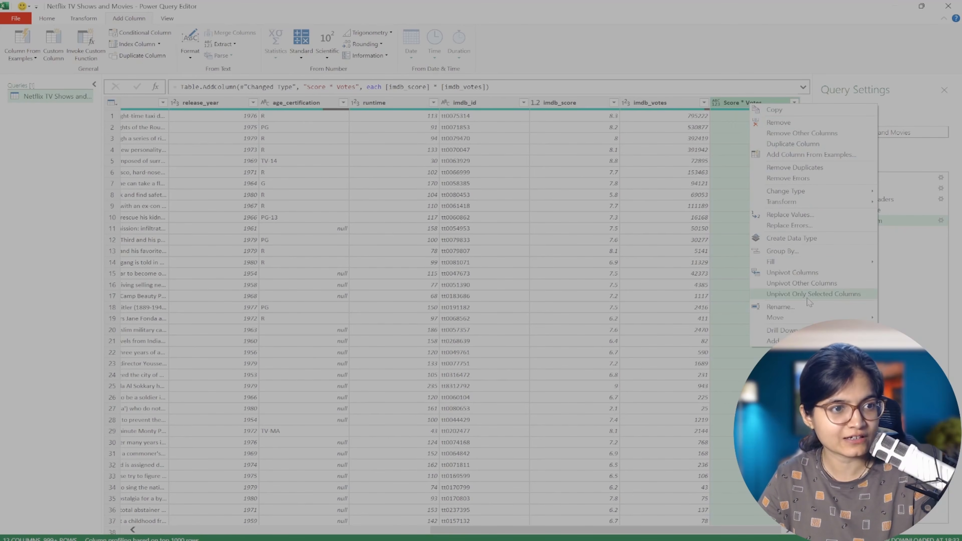
mouse_move(818, 192)
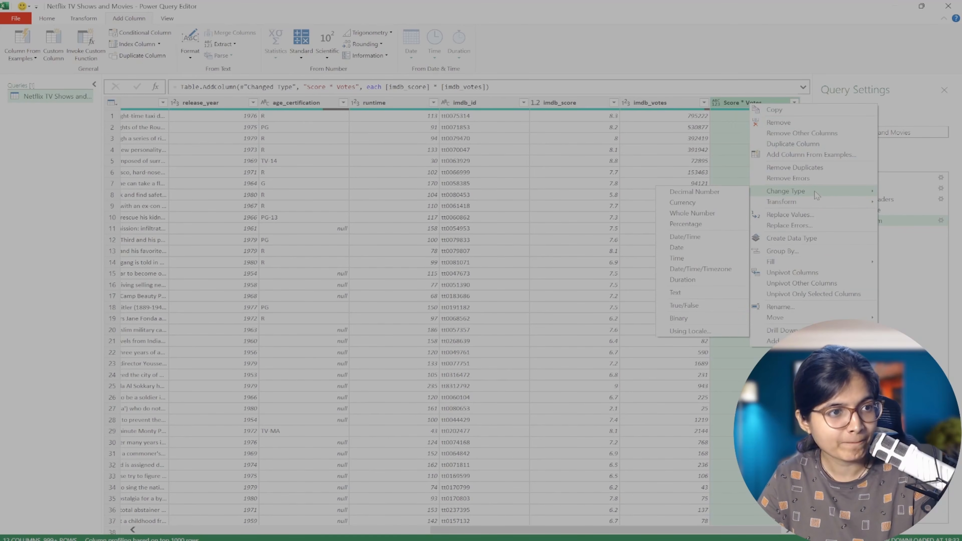
click(719, 190)
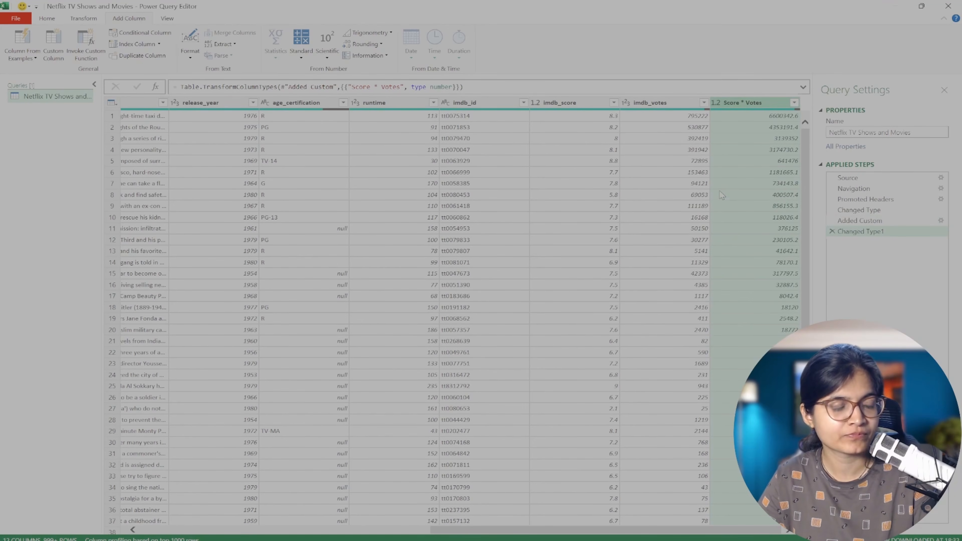
Examine the Score * Votes values against imdb_score and imdb_votes in an enlarged preview, and look across the remaining columns.
scroll(744, 163, down, 17)
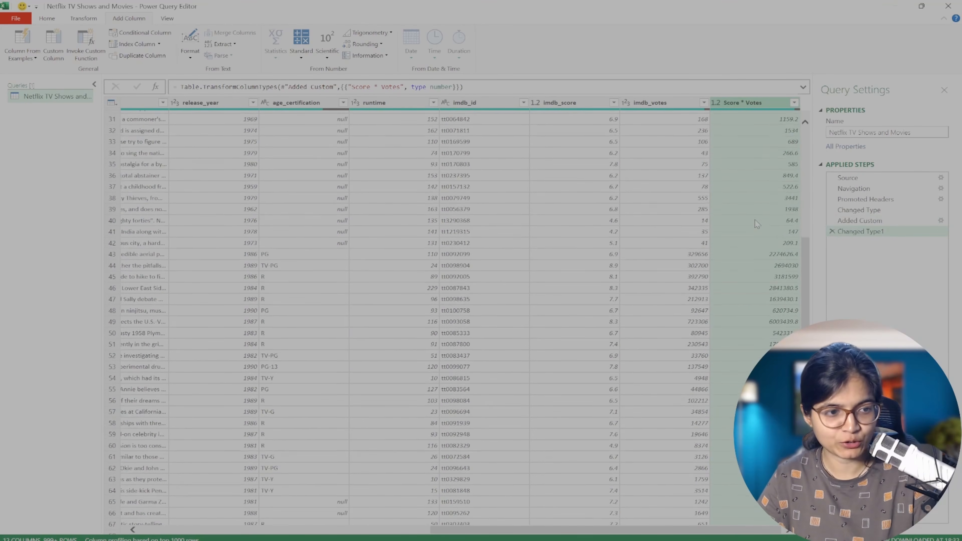
scroll(753, 217, down, 4)
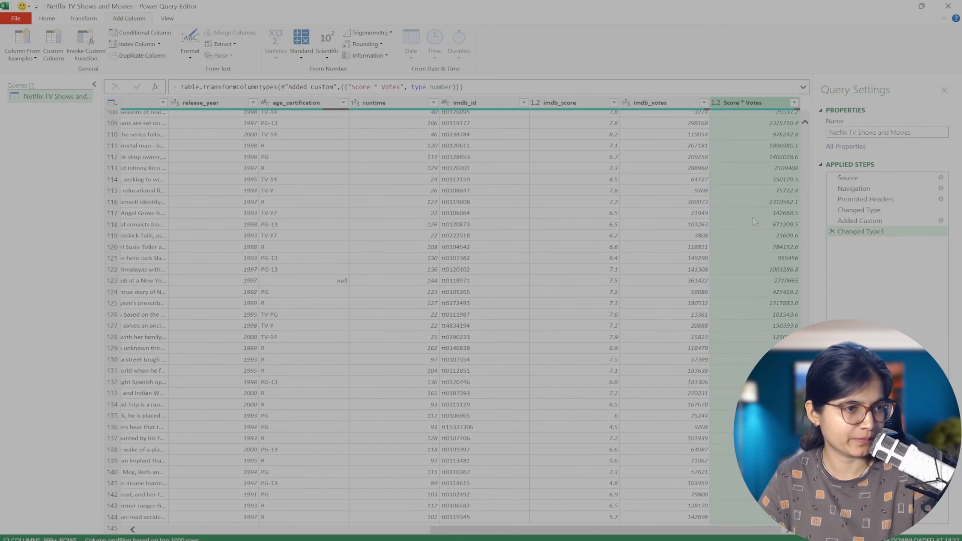
scroll(752, 217, up, 20)
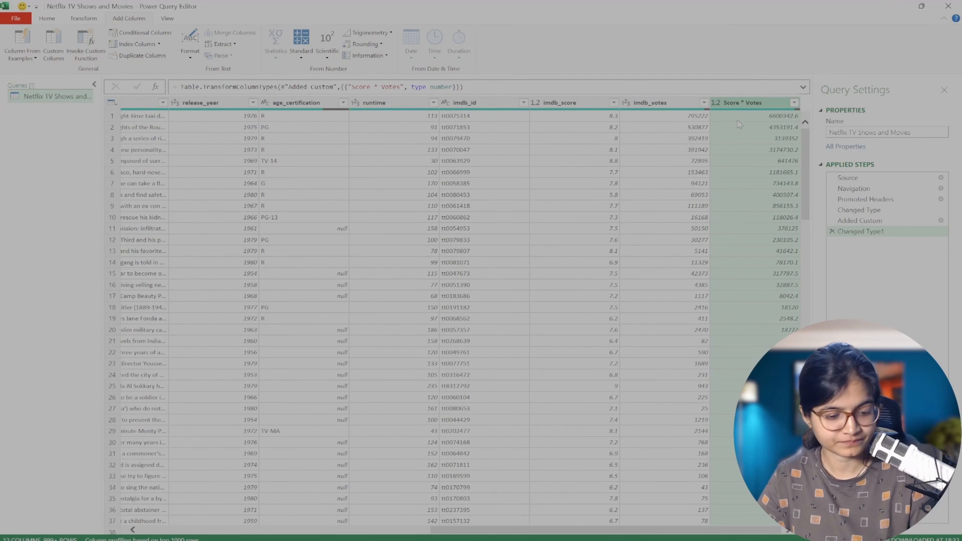
key(ctrl+shift+plus)
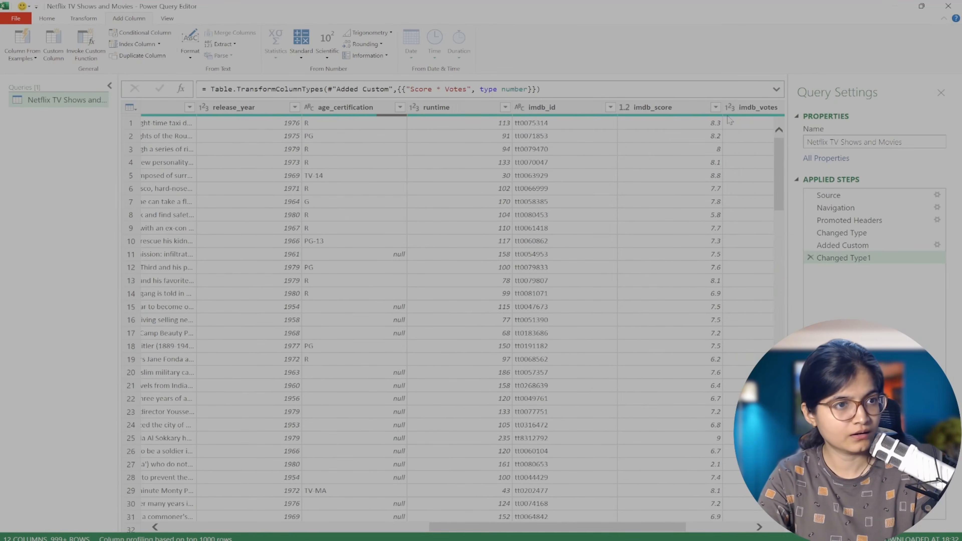
key(ctrl+shift+plus)
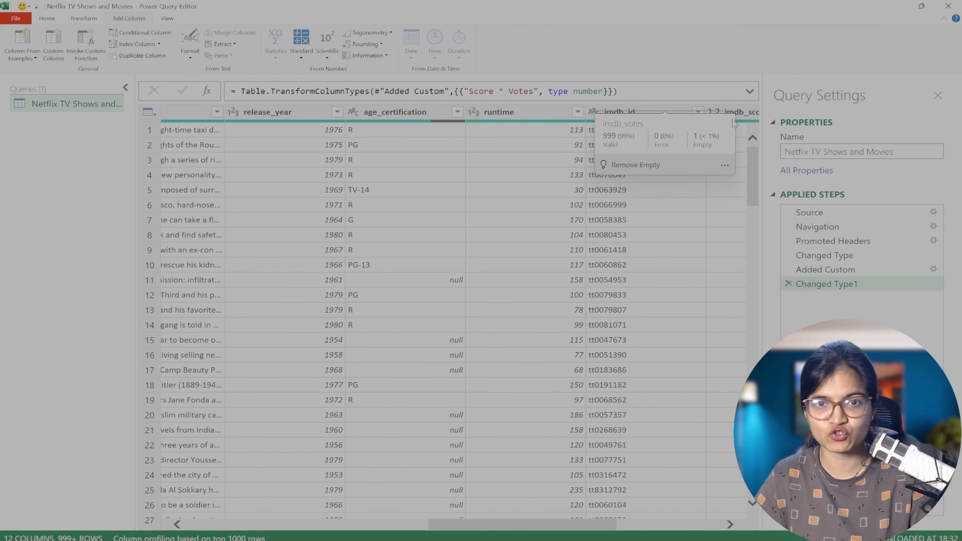
drag(595, 524, 699, 524)
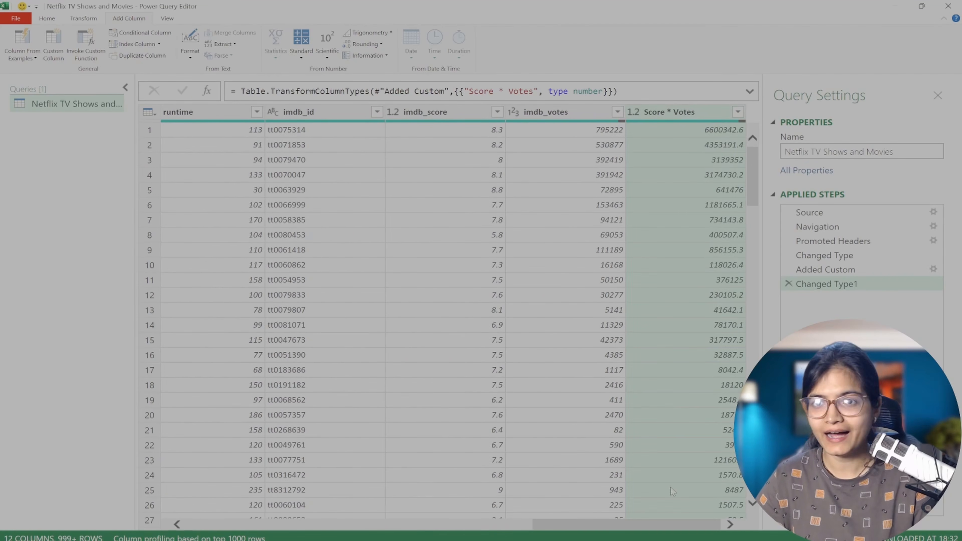
key(ctrl+shift+plus)
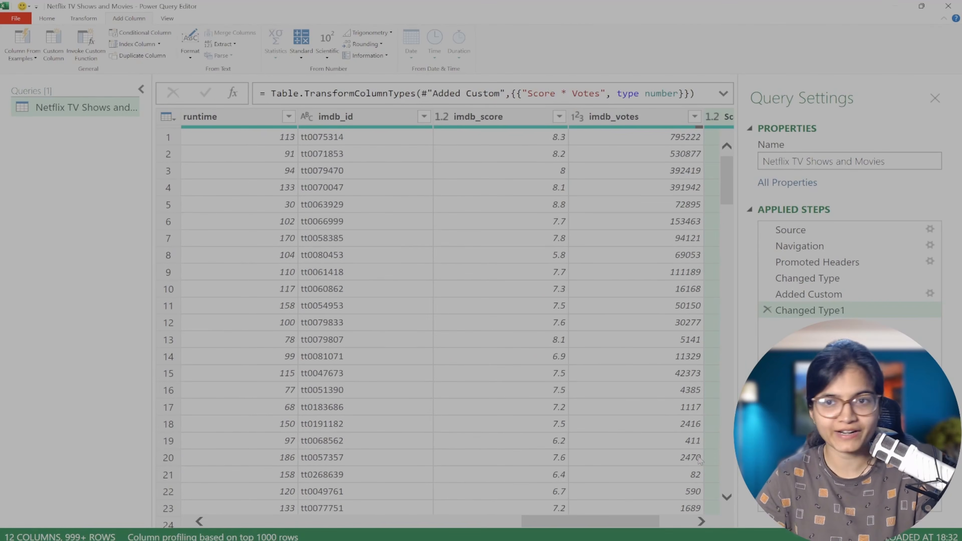
drag(630, 527, 707, 532)
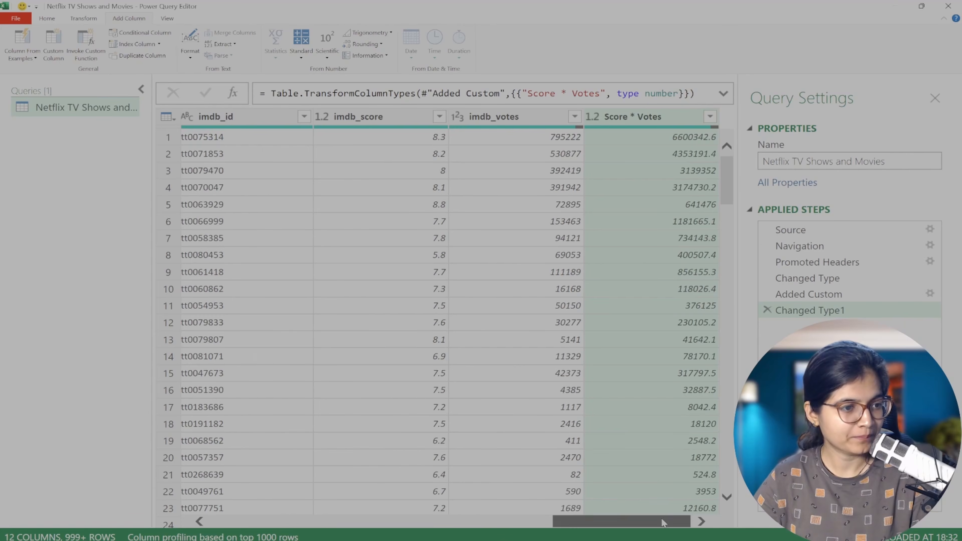
drag(662, 518, 281, 528)
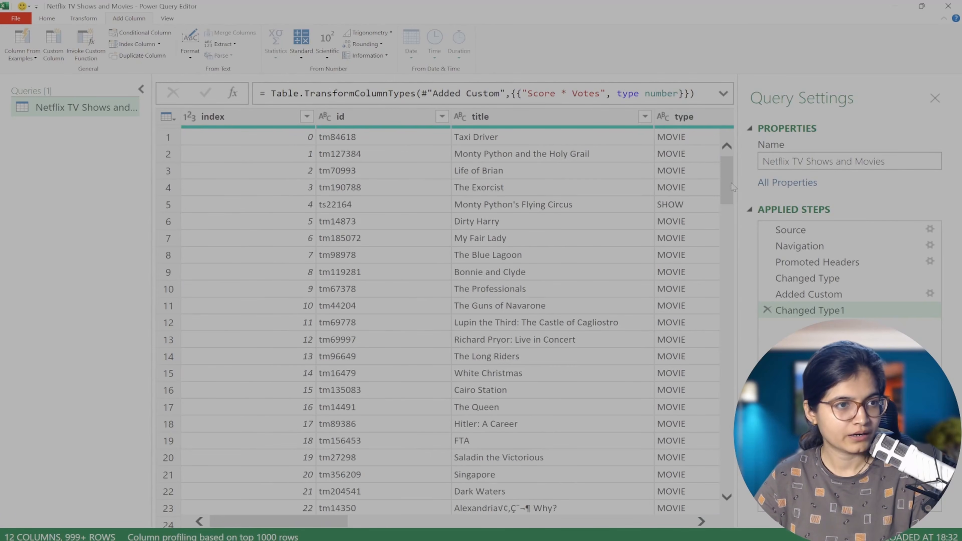
drag(733, 186, 716, 163)
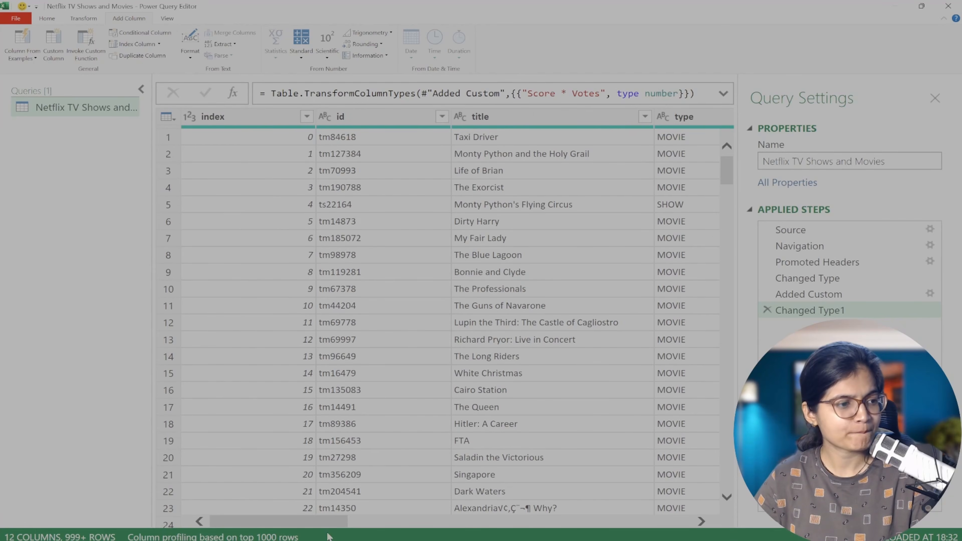
drag(329, 526, 592, 525)
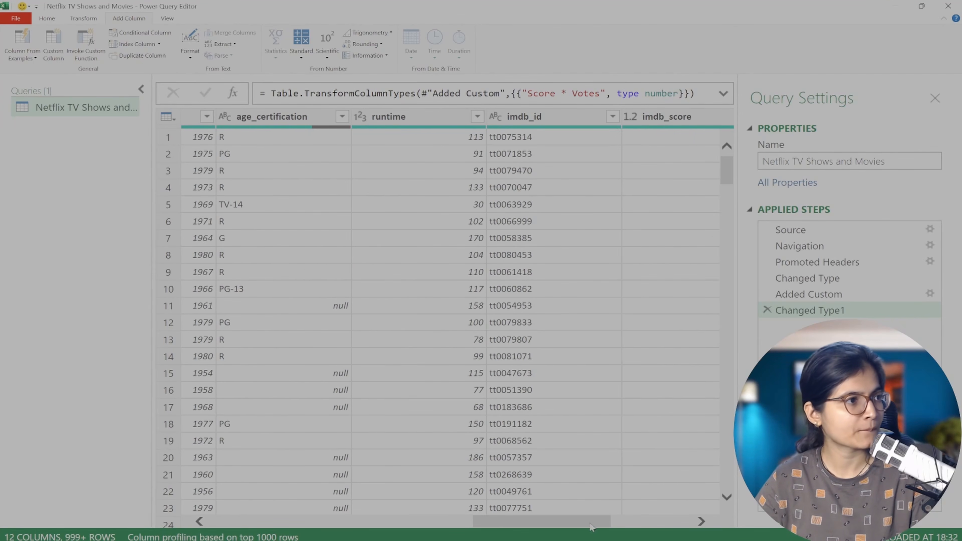
Enable column distribution and column profile, and examine the statistics and value distribution of the age_certification column.
click(165, 19)
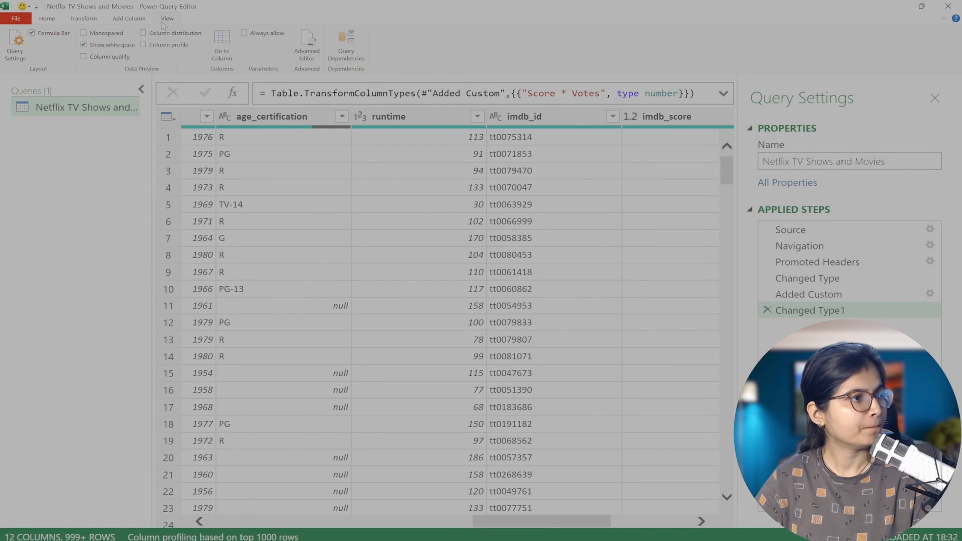
click(146, 35)
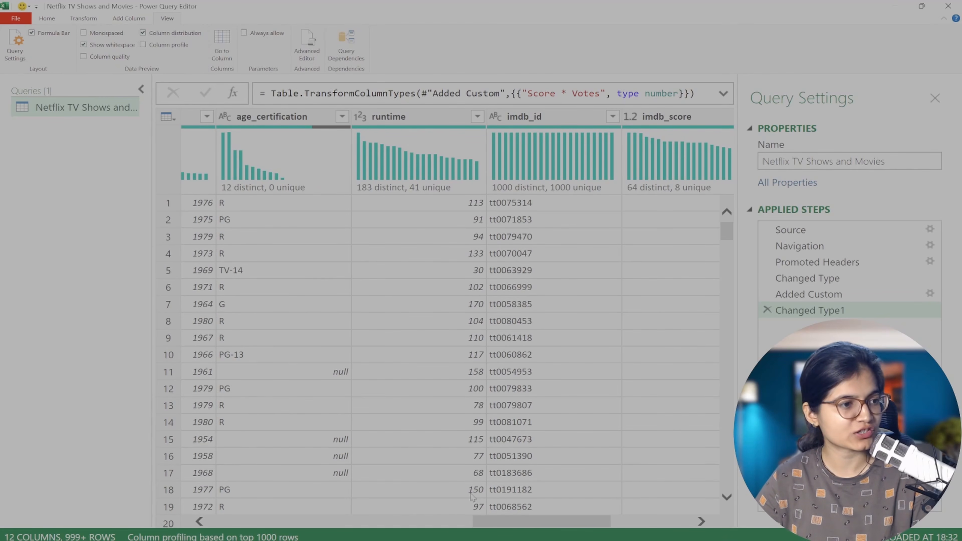
drag(559, 525, 531, 538)
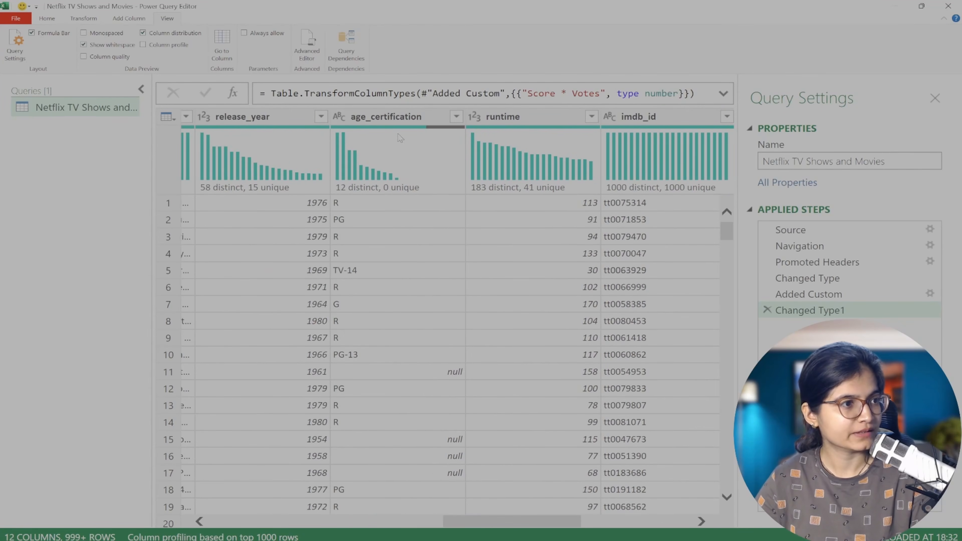
click(393, 121)
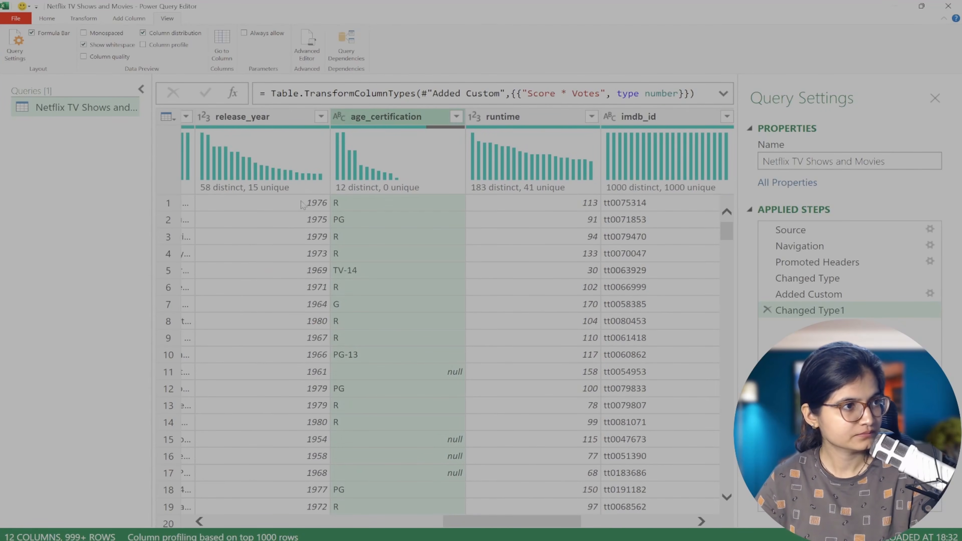
click(143, 45)
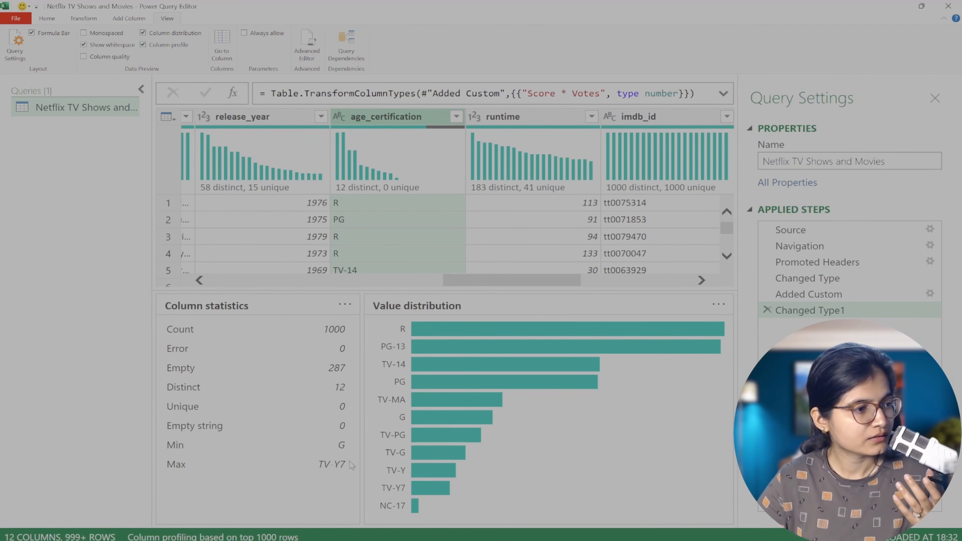
mouse_move(430, 331)
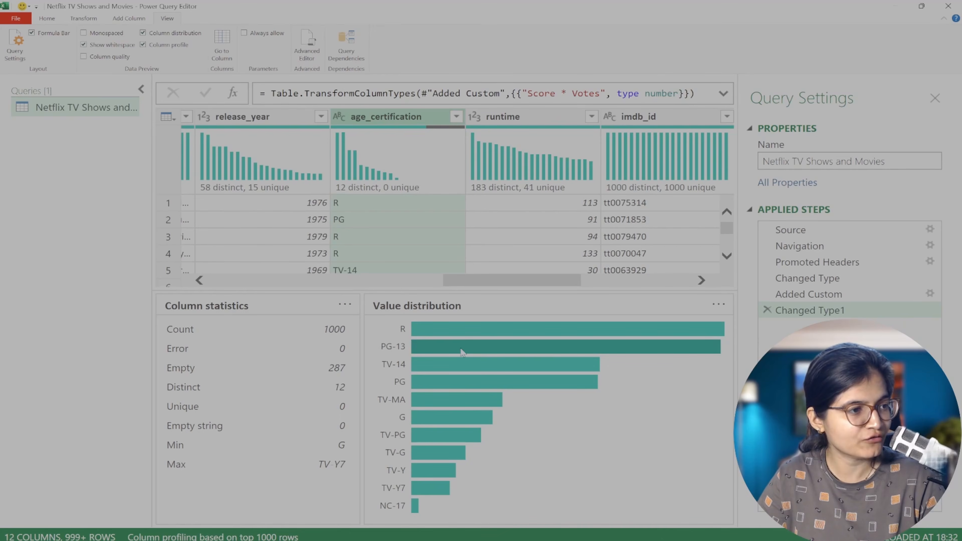
mouse_move(538, 336)
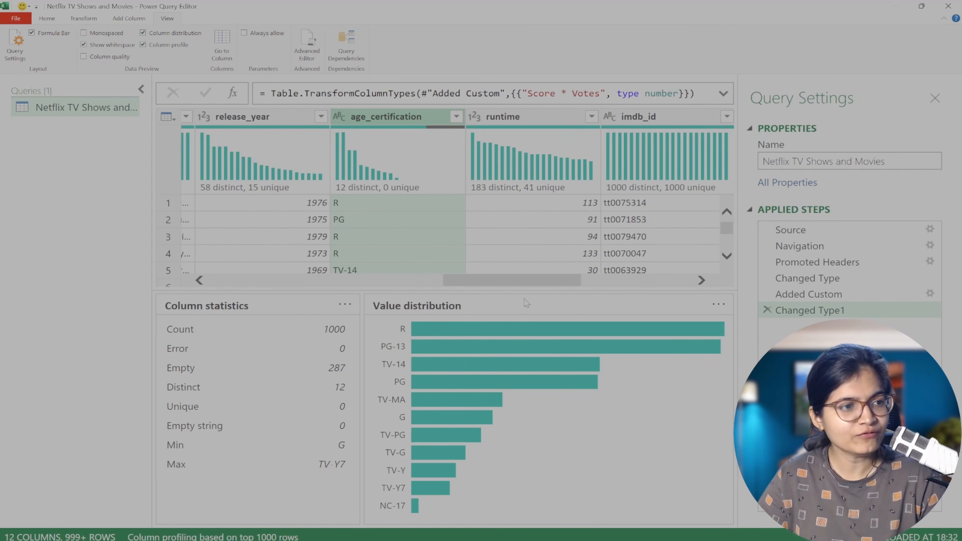
Shrink the column profile area to compare the columns, and turn off the column profile and column distribution views.
drag(424, 293, 423, 395)
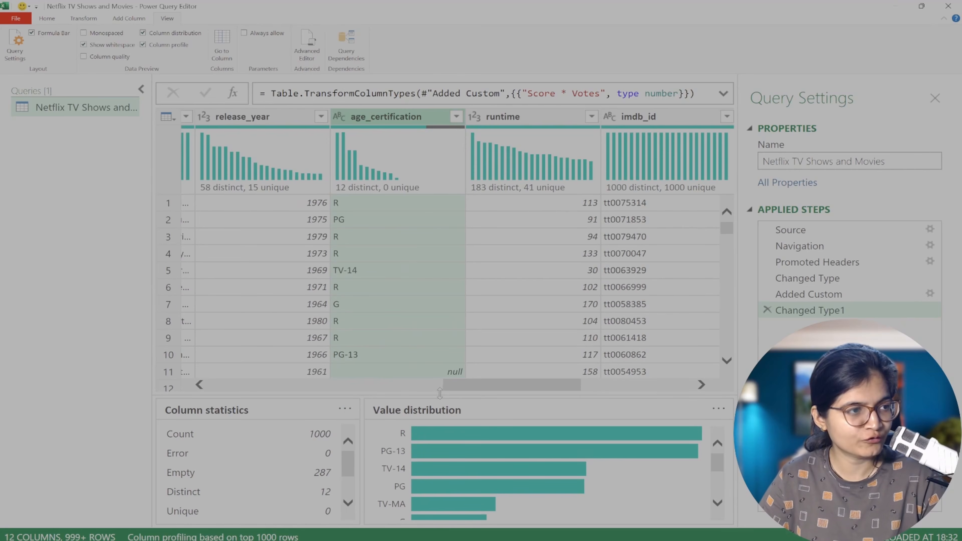
click(456, 118)
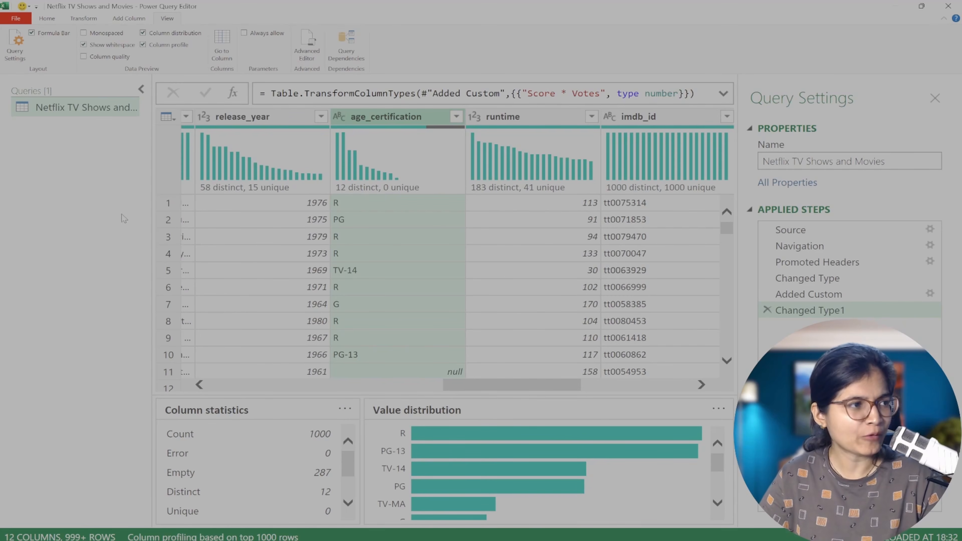
drag(571, 392, 358, 395)
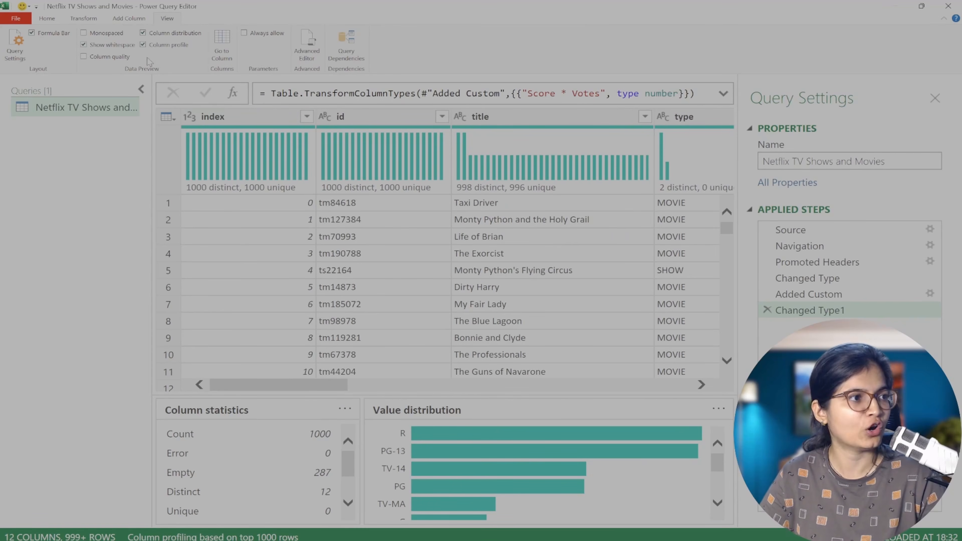
click(144, 46)
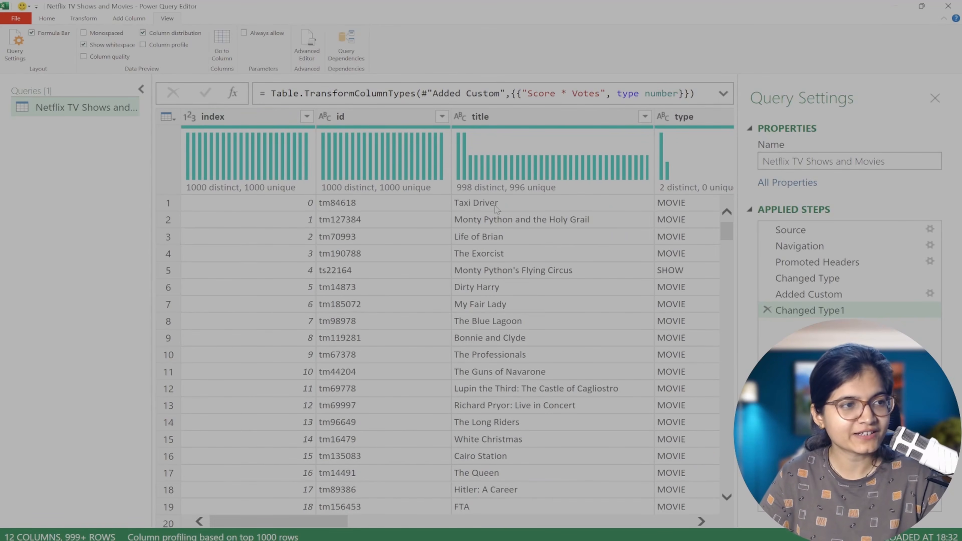
click(145, 36)
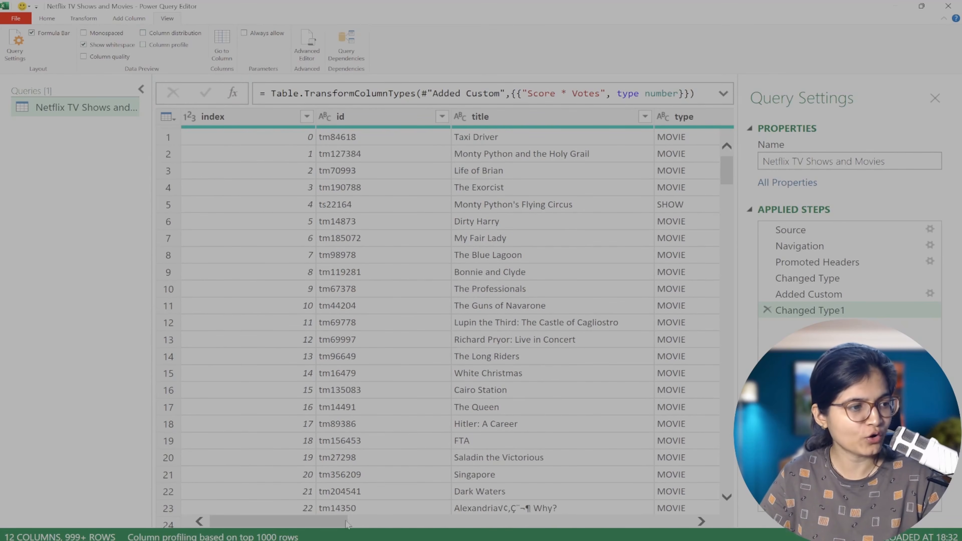
Close the Power Query Editor and load the Netflix TV Shows and Movies query into a worksheet.
mouse_move(348, 522)
mouse_down()
mouse_move(714, 534)
mouse_move(345, 524)
mouse_up()
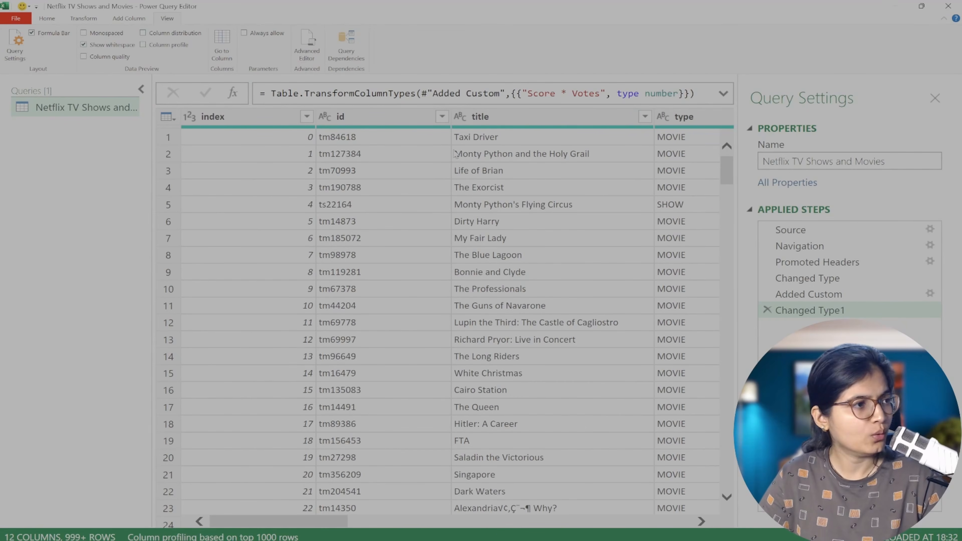
click(47, 19)
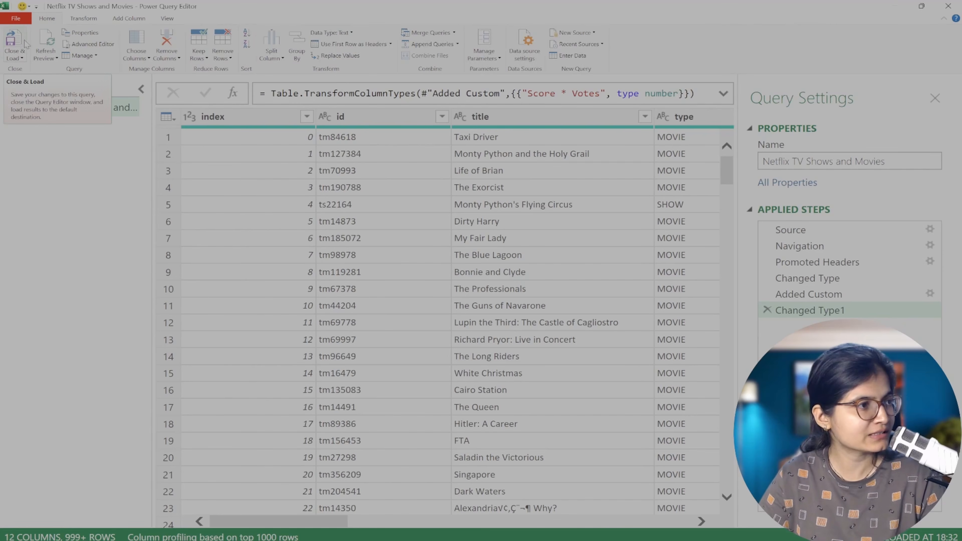
click(14, 41)
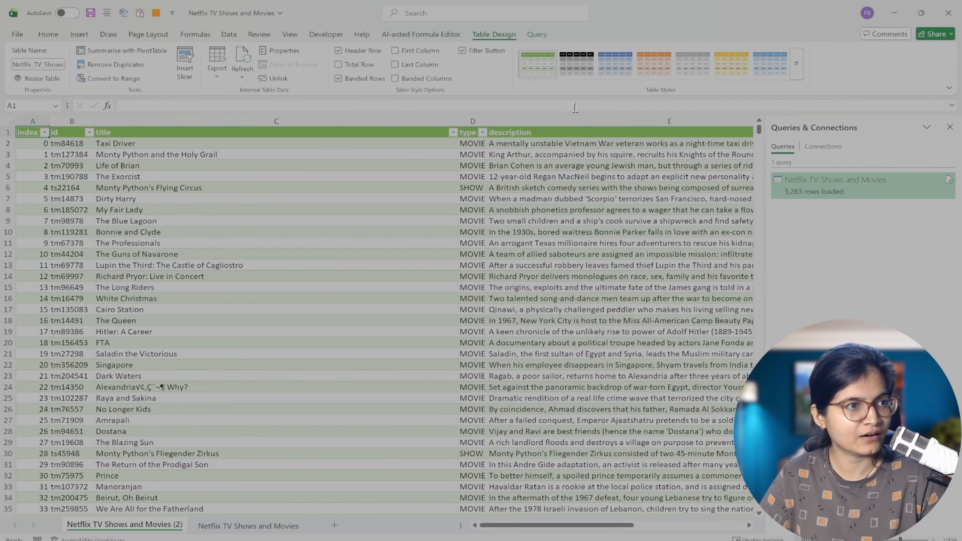
Try blue and orange table styles on the loaded table, and apply Light Grey, Table Style Medium 11.
click(621, 74)
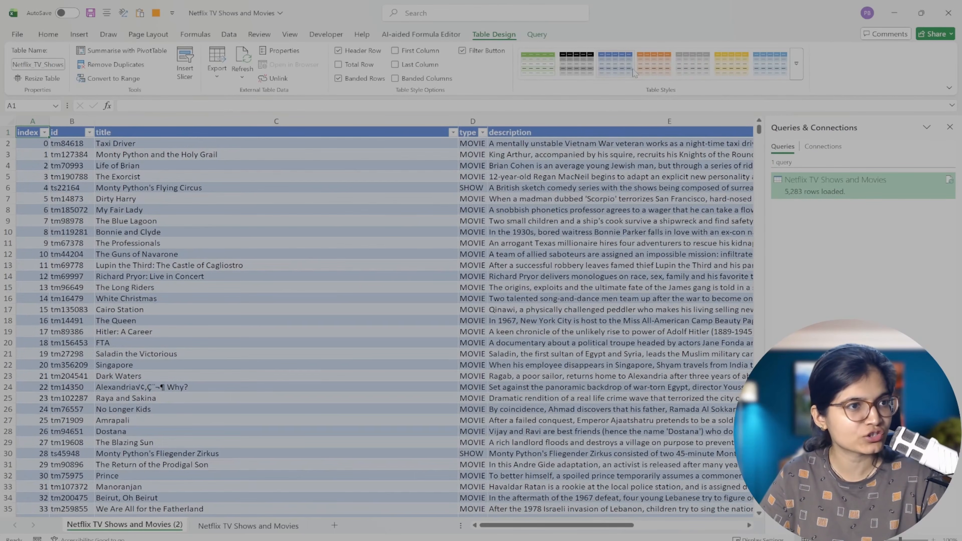
click(653, 71)
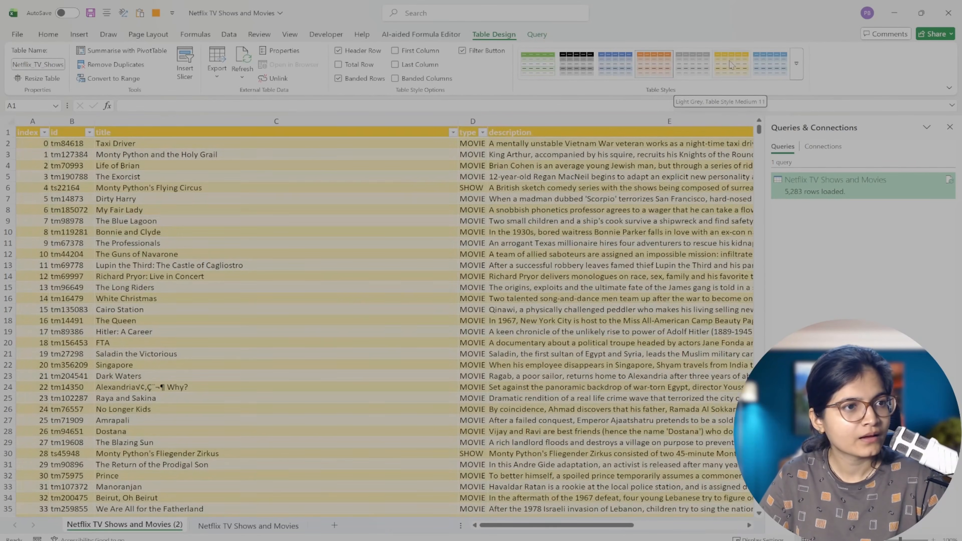
click(691, 67)
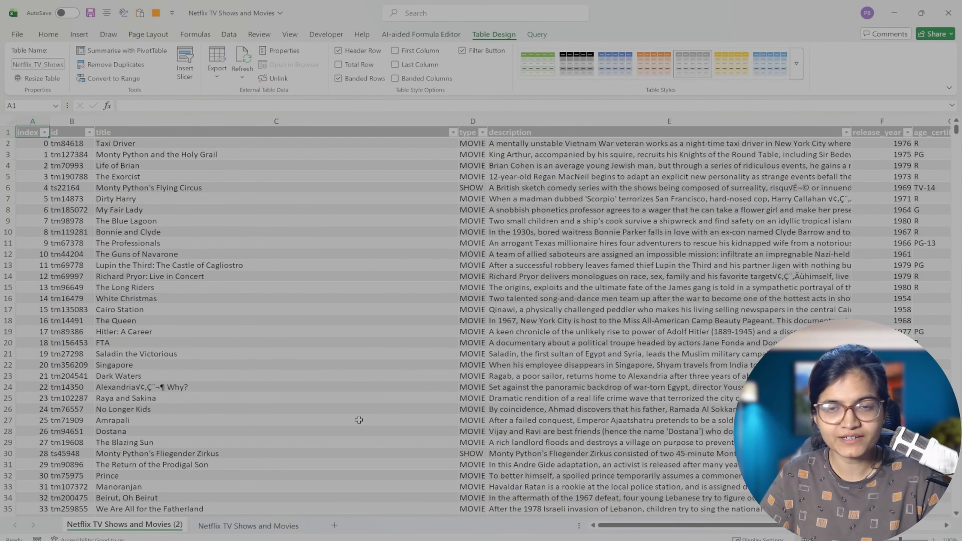
Examine the loaded Netflix table at a larger zoom, from the index column across to Score * Votes.
click(422, 365)
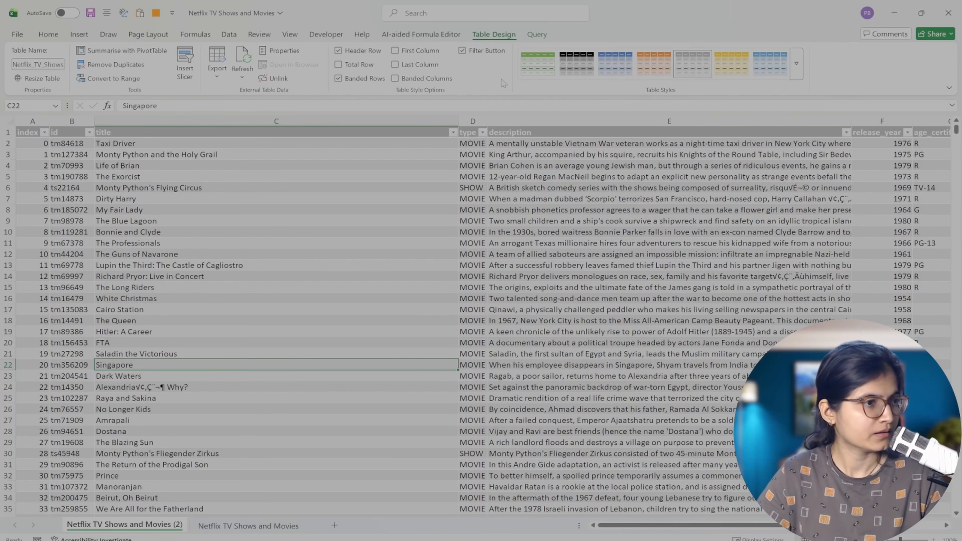
scroll(491, 128, up, 5)
scroll(490, 127, down, 2)
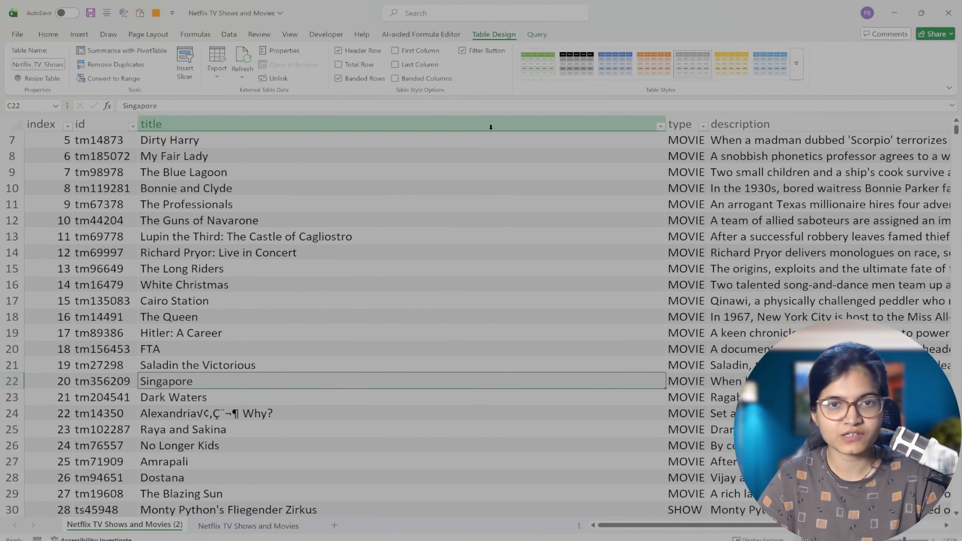
scroll(490, 127, up, 1)
scroll(580, 358, up, 3)
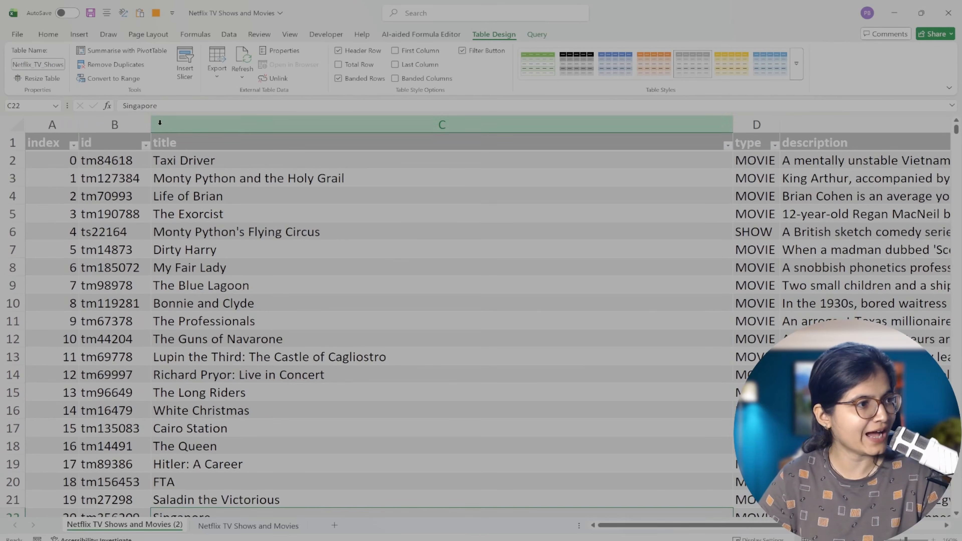
drag(712, 527, 856, 525)
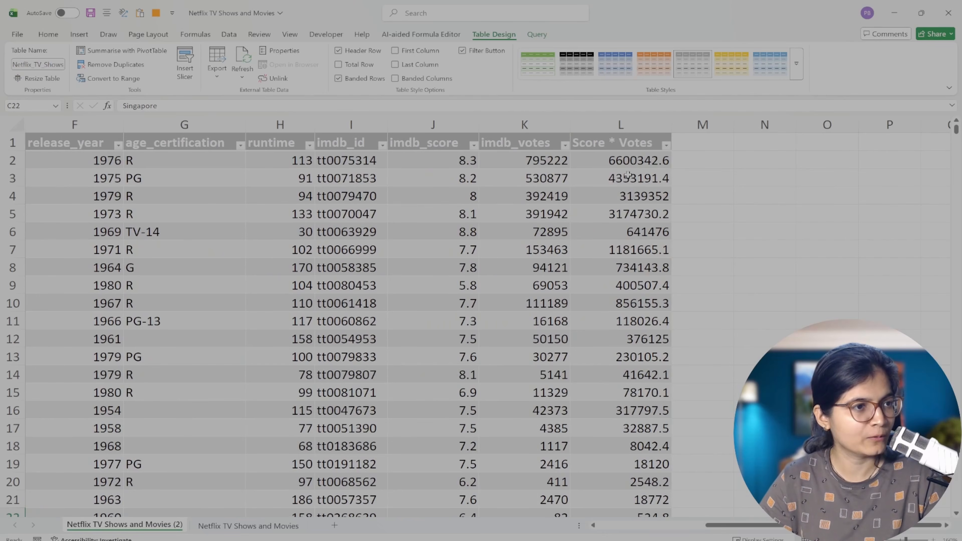
click(623, 148)
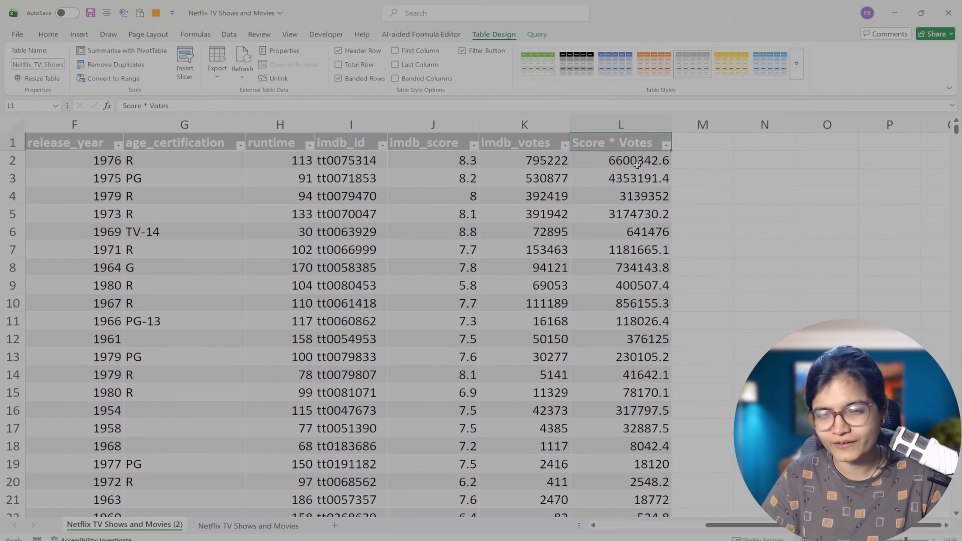
drag(712, 525, 678, 536)
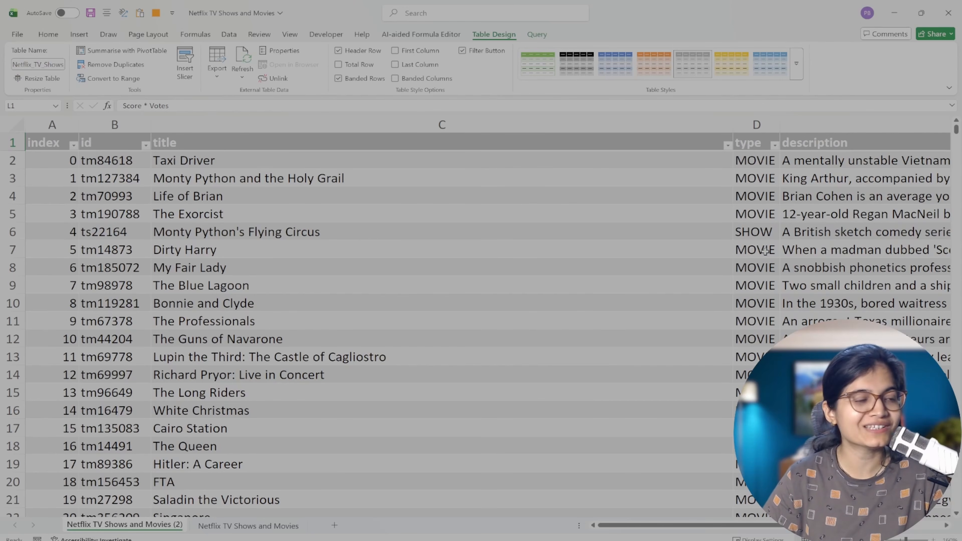
drag(793, 525, 907, 525)
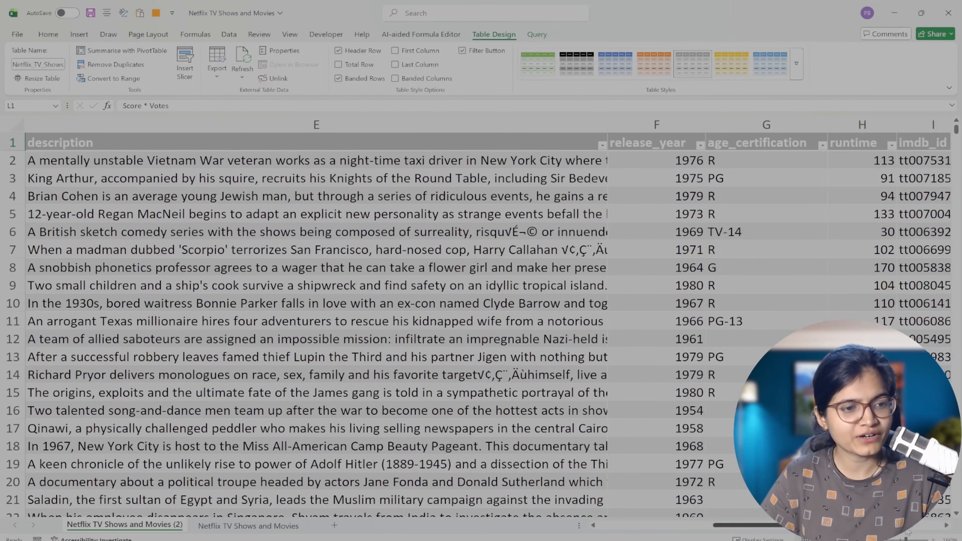
drag(820, 525, 851, 525)
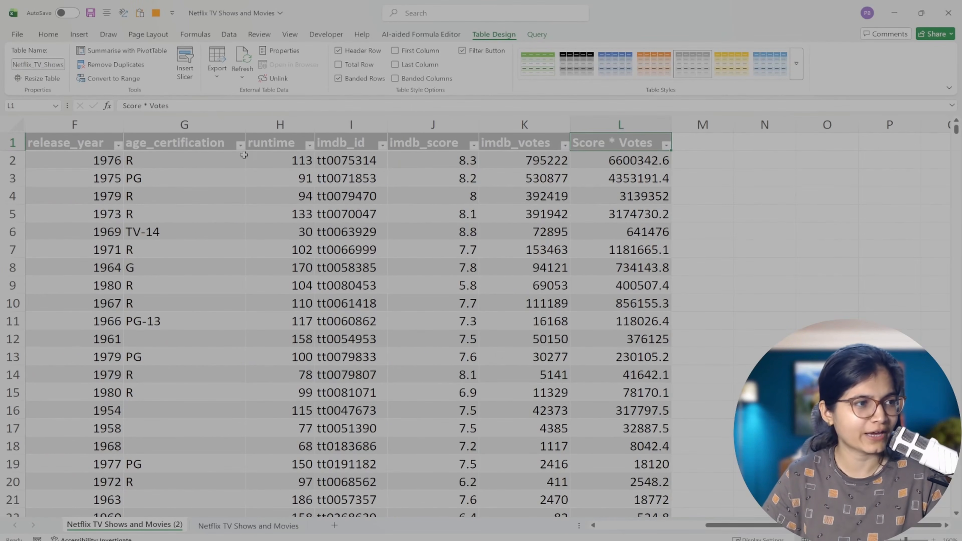
Check the age_certification column's filter values and look at its blank cells among the filled ones.
click(240, 145)
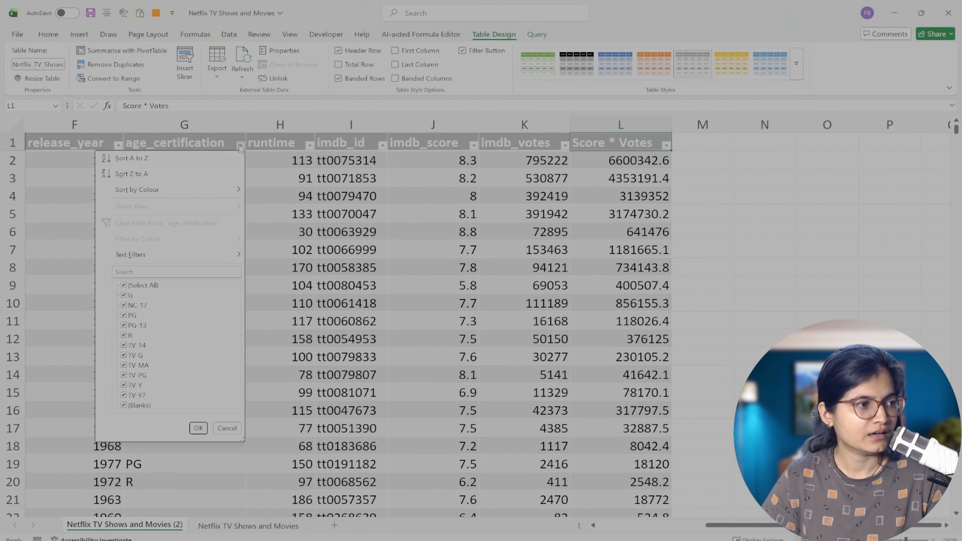
click(239, 146)
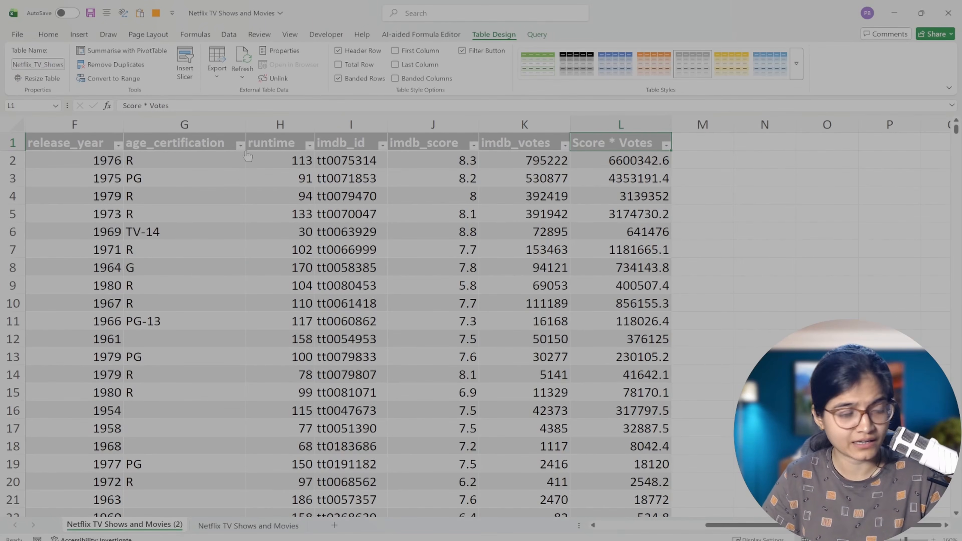
click(183, 343)
click(168, 389)
click(171, 406)
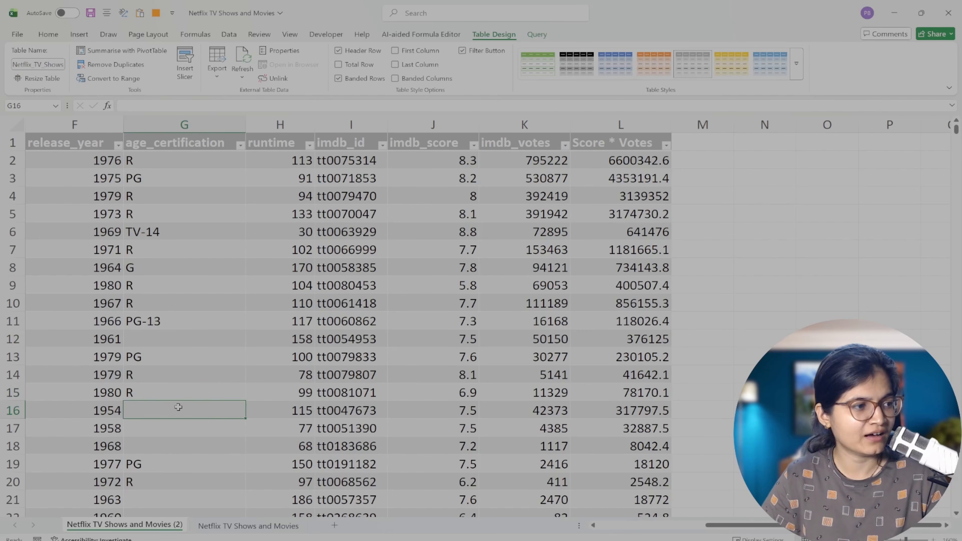
click(207, 425)
click(224, 443)
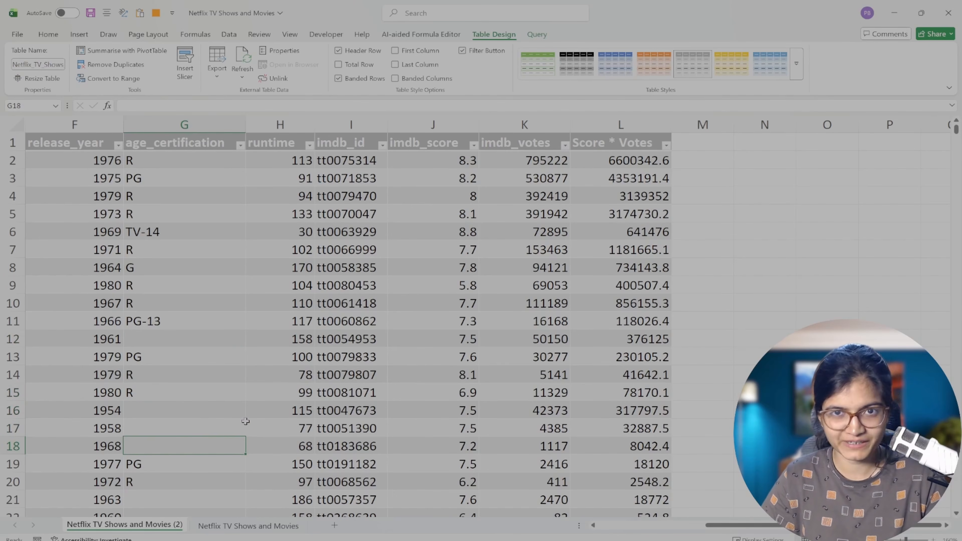
click(226, 354)
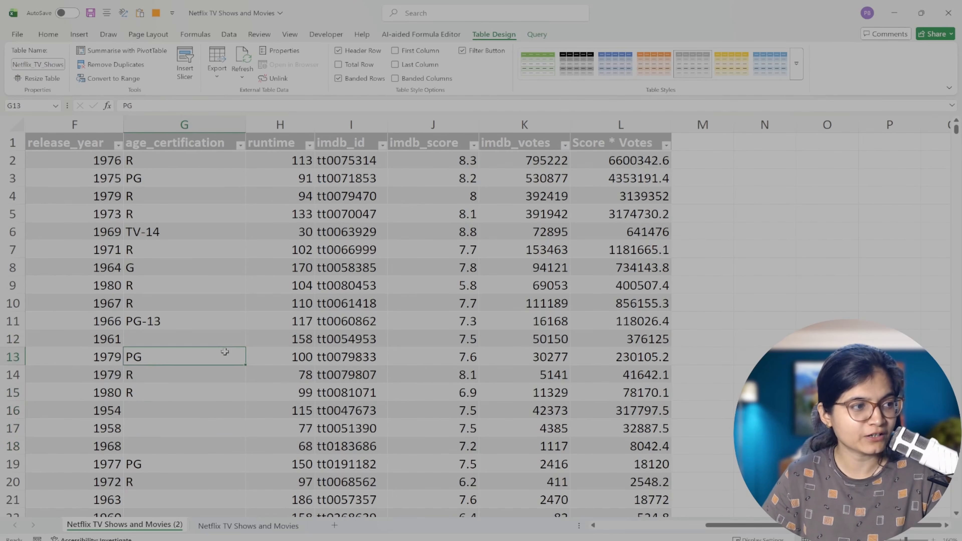
click(228, 342)
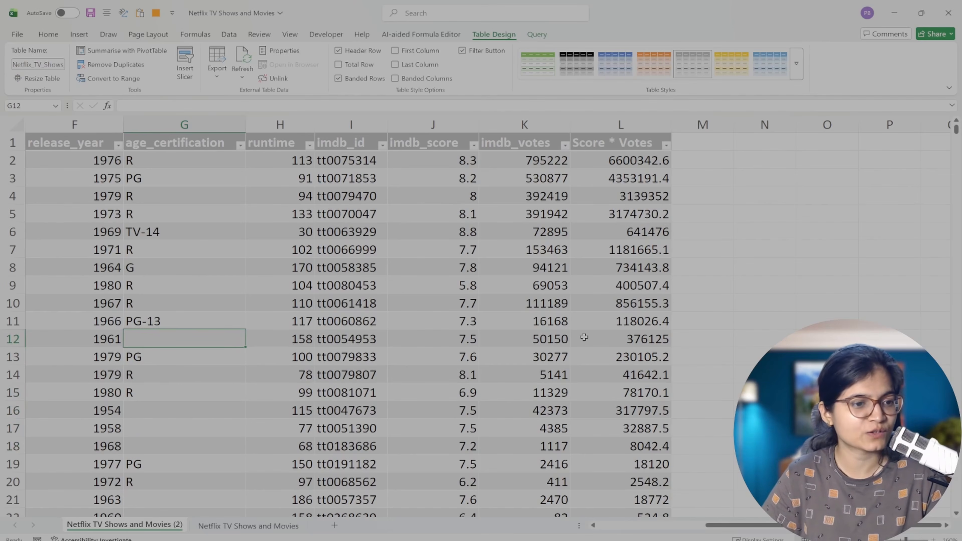
drag(742, 525, 635, 531)
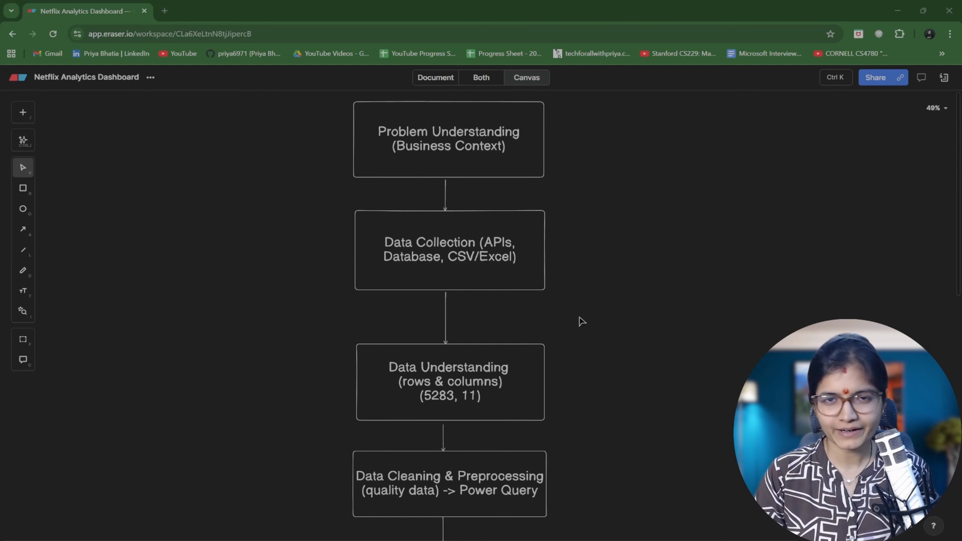
Review the project workflow diagram down to the analysis stage, and the six Problem Understanding questions in the Word document.
scroll(577, 310, down, 2)
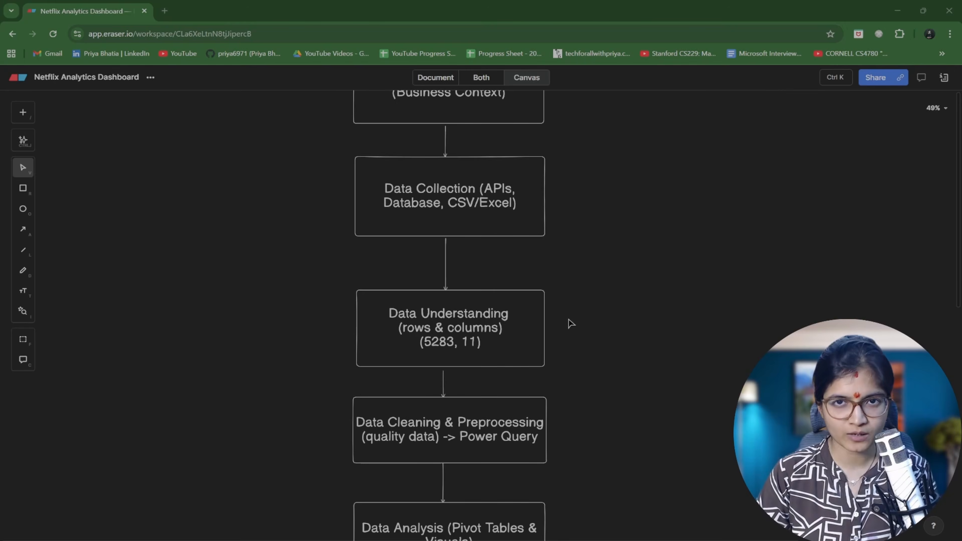
scroll(570, 320, down, 2)
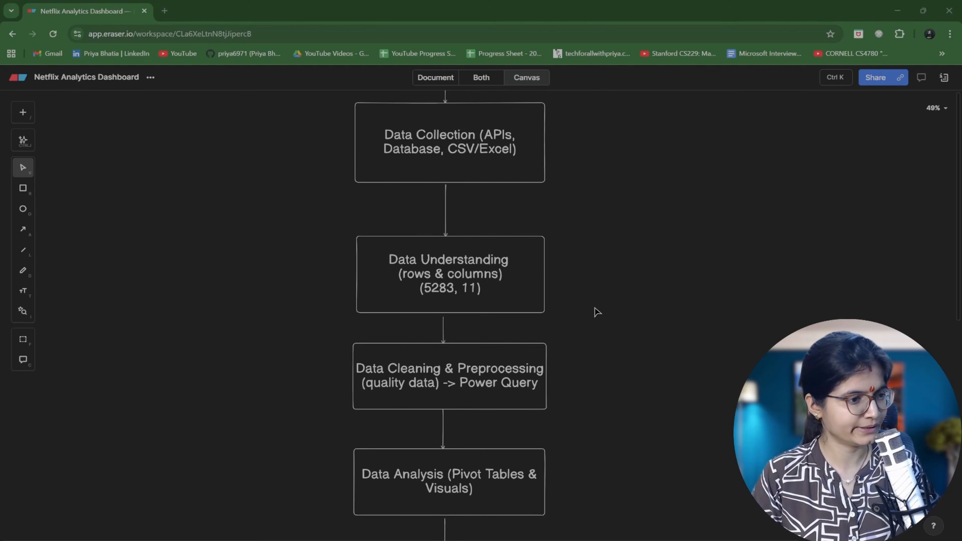
scroll(593, 338, down, 4)
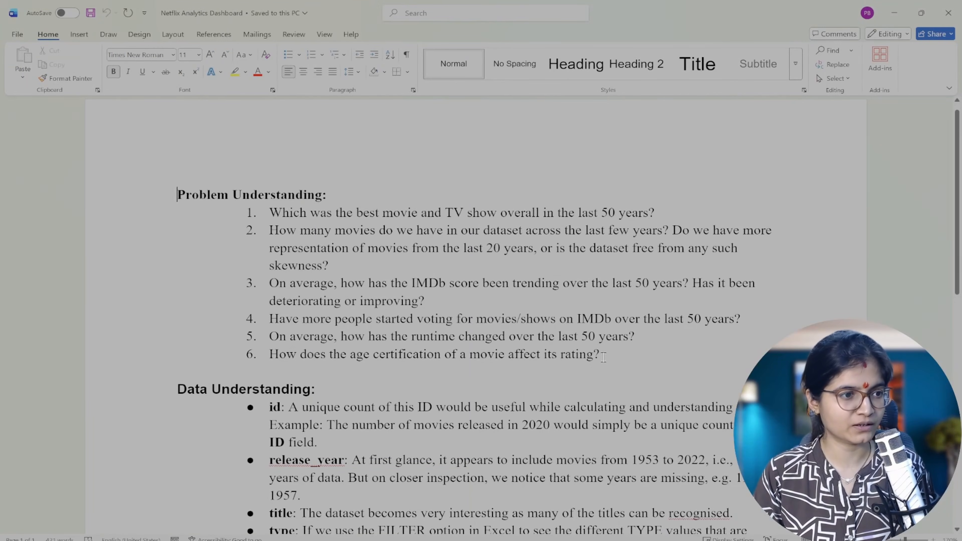
drag(604, 357, 267, 207)
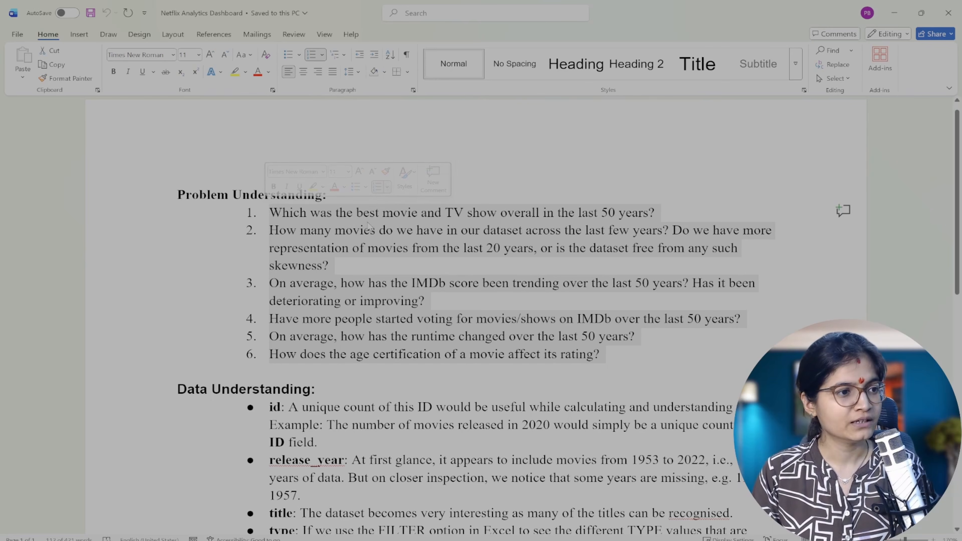
click(354, 215)
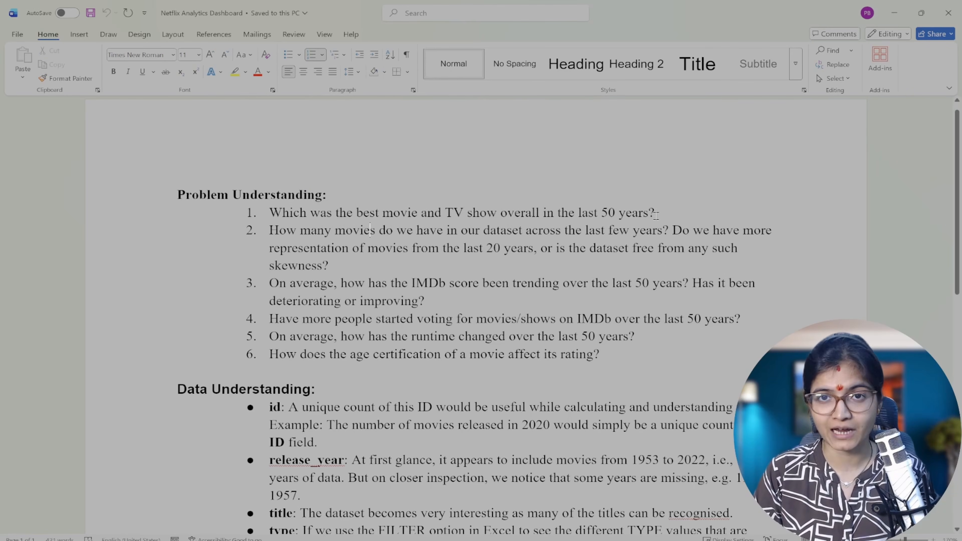
Switch to the Excel workbook and insert a PivotTable from the Netflix_TV_Shows_and_Movies table on a new worksheet.
key(alt+Tab)
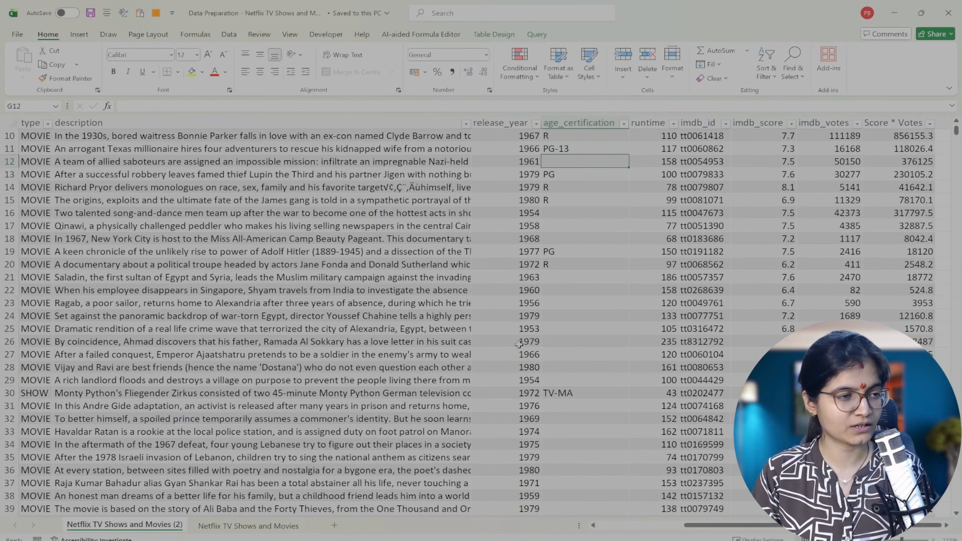
scroll(519, 344, up, 2)
scroll(607, 376, left, 5)
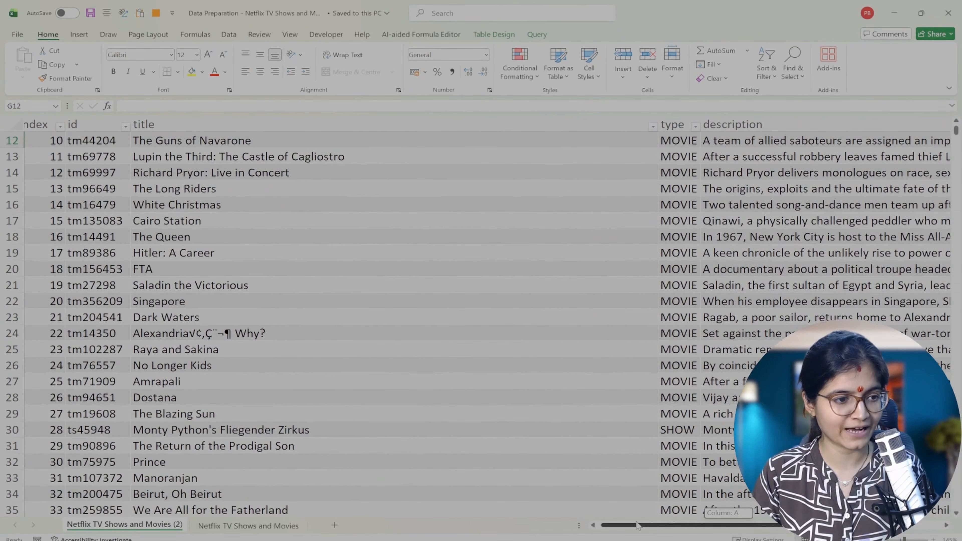
scroll(607, 377, up, 4)
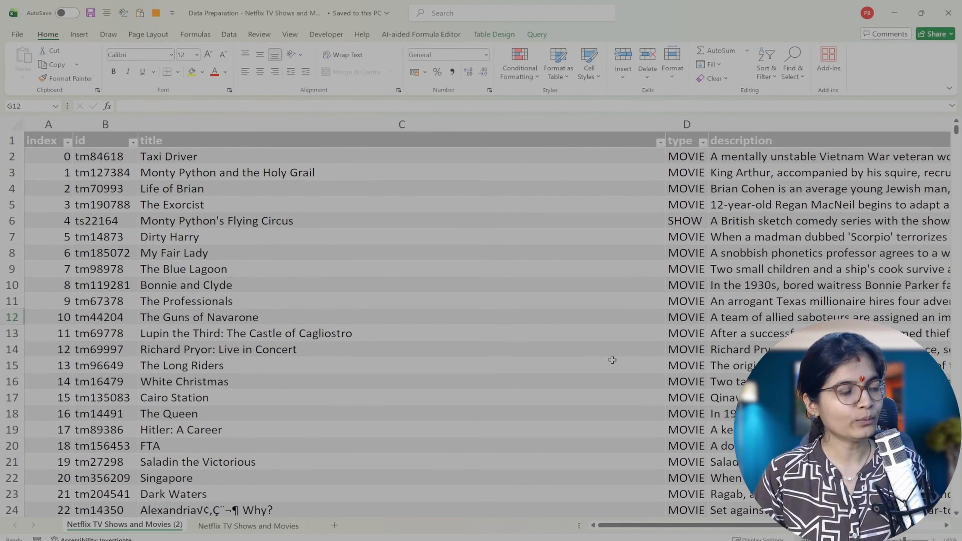
click(79, 39)
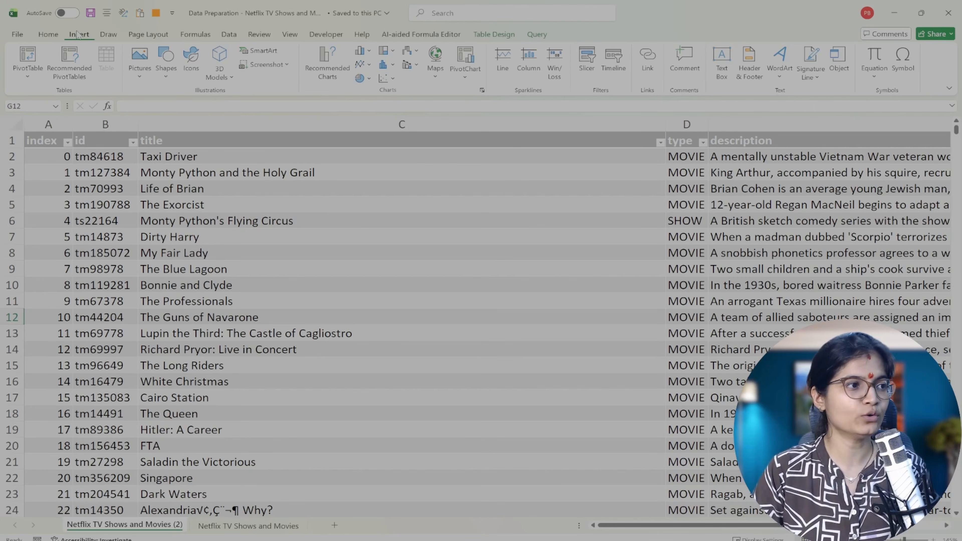
click(26, 57)
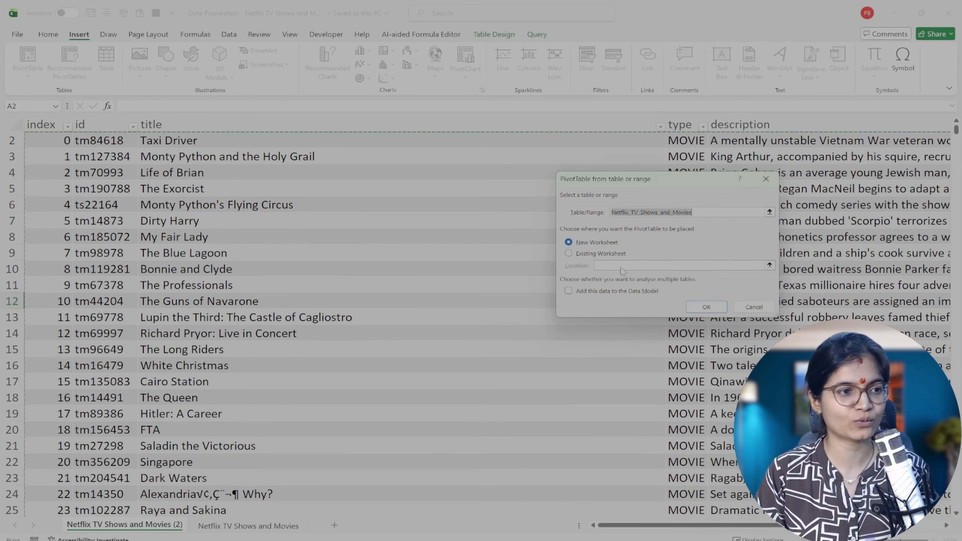
click(708, 308)
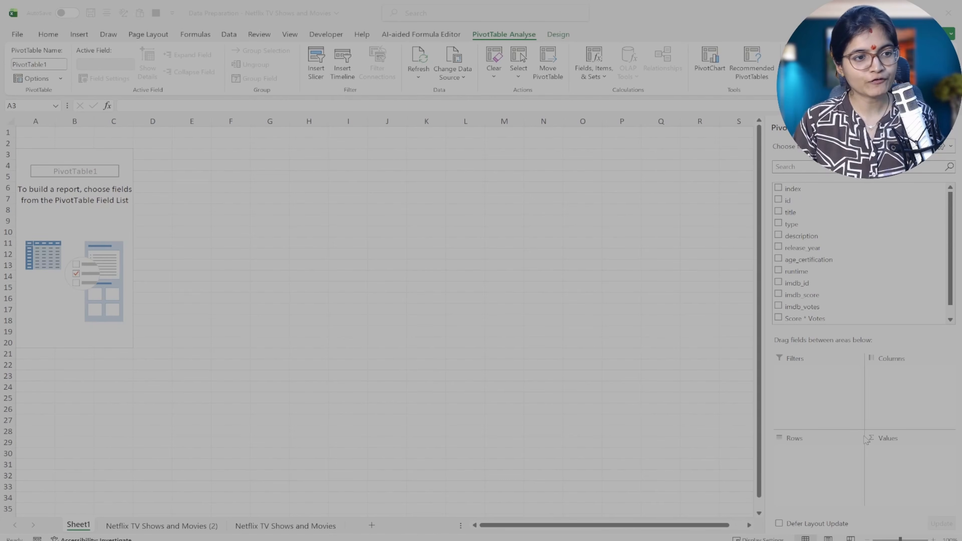
Build the PivotTable with title as the row field and Score * Votes as the value field.
scroll(873, 261, down, 1)
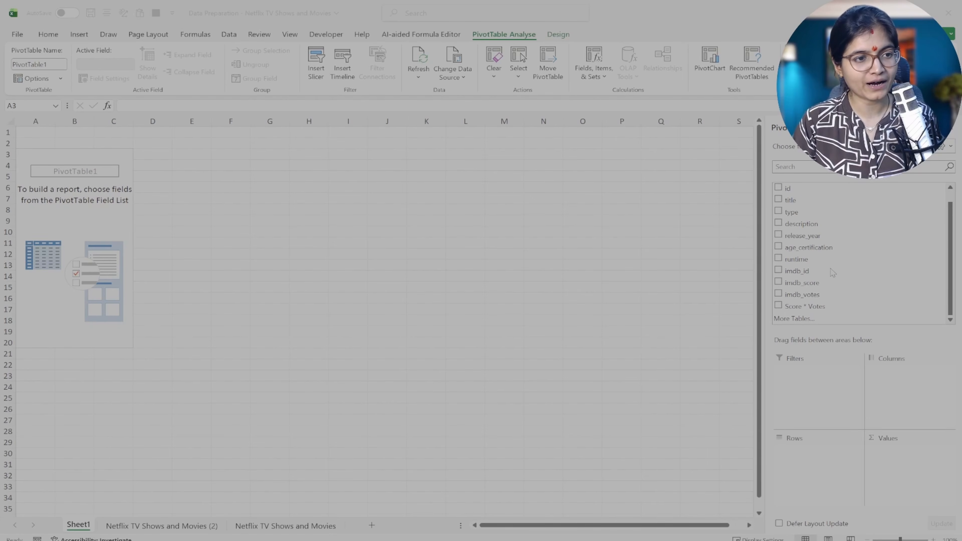
scroll(832, 272, up, 1)
click(791, 211)
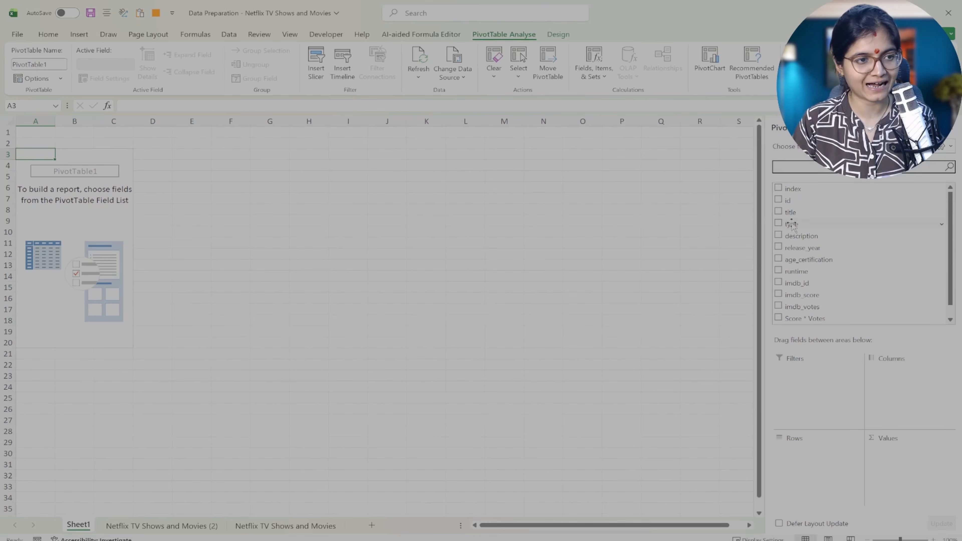
drag(791, 213, 791, 449)
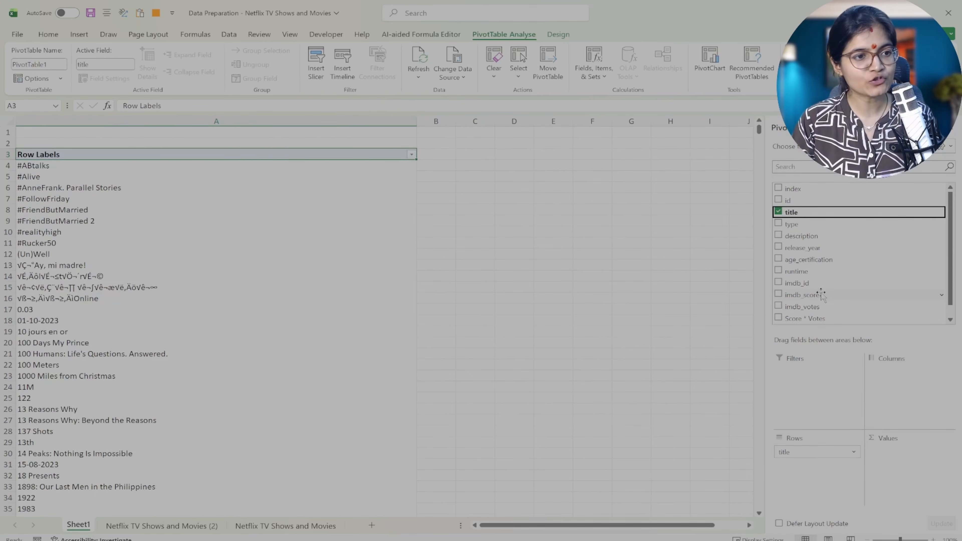
drag(840, 318, 888, 455)
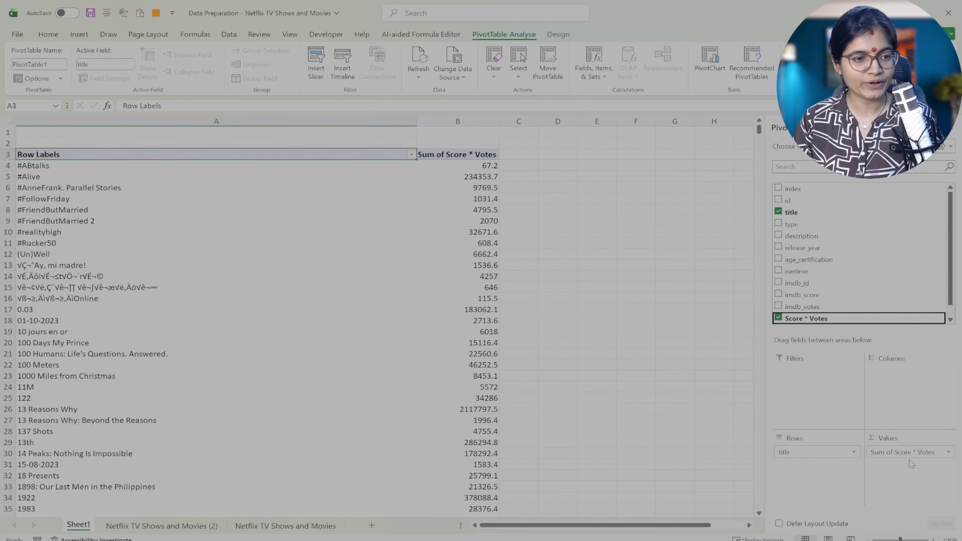
Summarise the Score * Votes value field by Average.
click(950, 452)
click(950, 453)
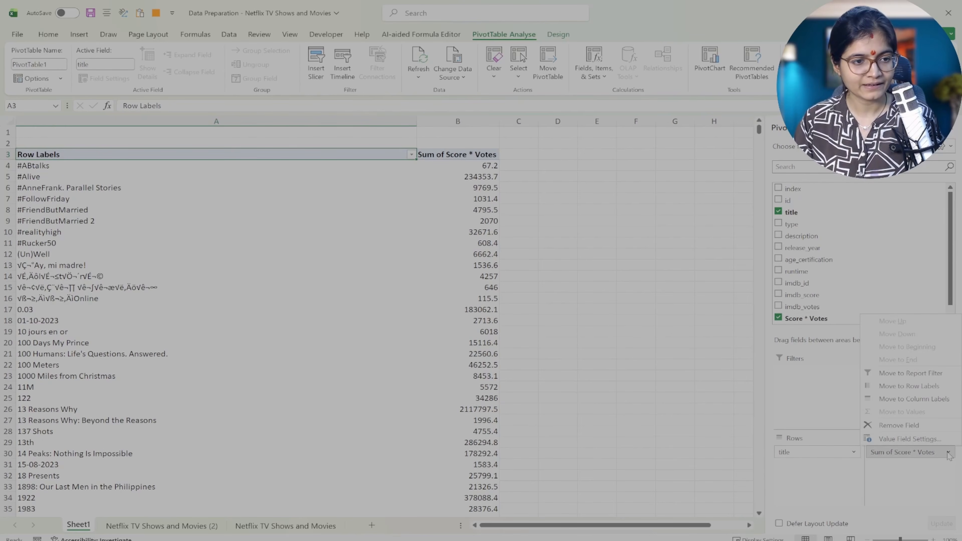
click(909, 439)
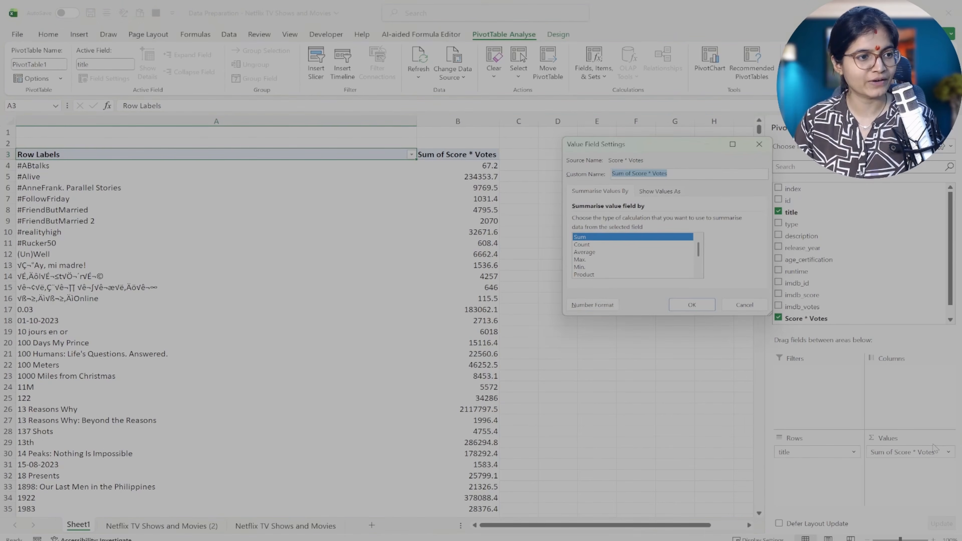
click(601, 253)
click(692, 304)
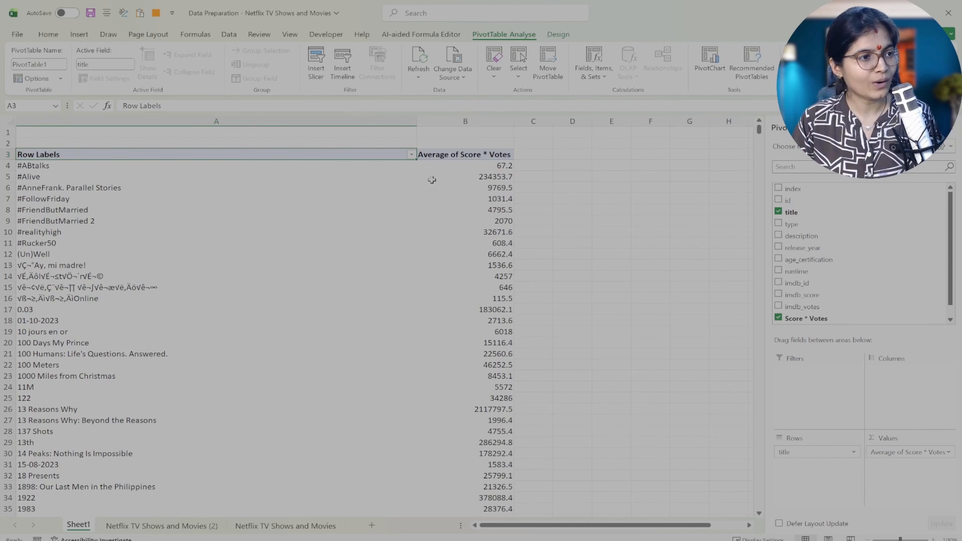
Insert a clustered column PivotChart of the average Score * Votes per title.
click(469, 157)
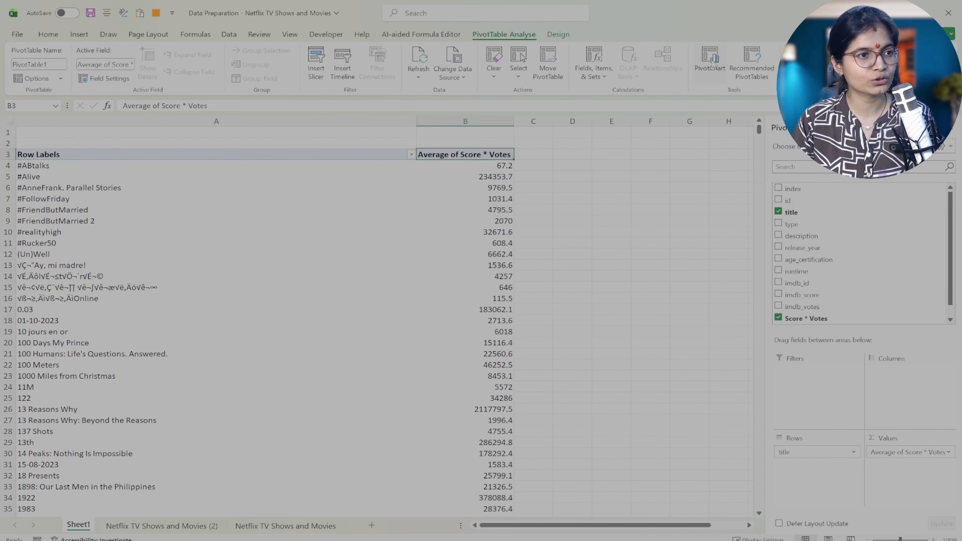
click(707, 65)
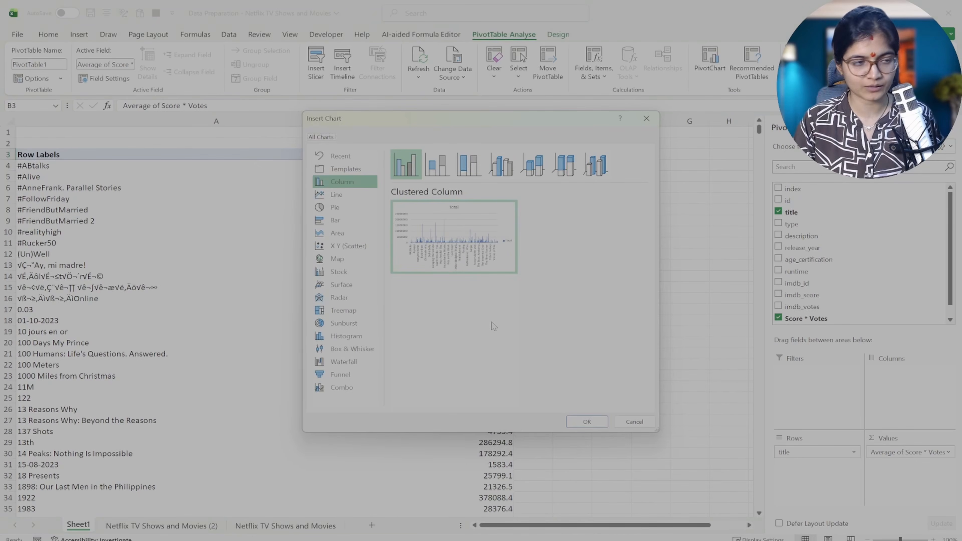
click(584, 418)
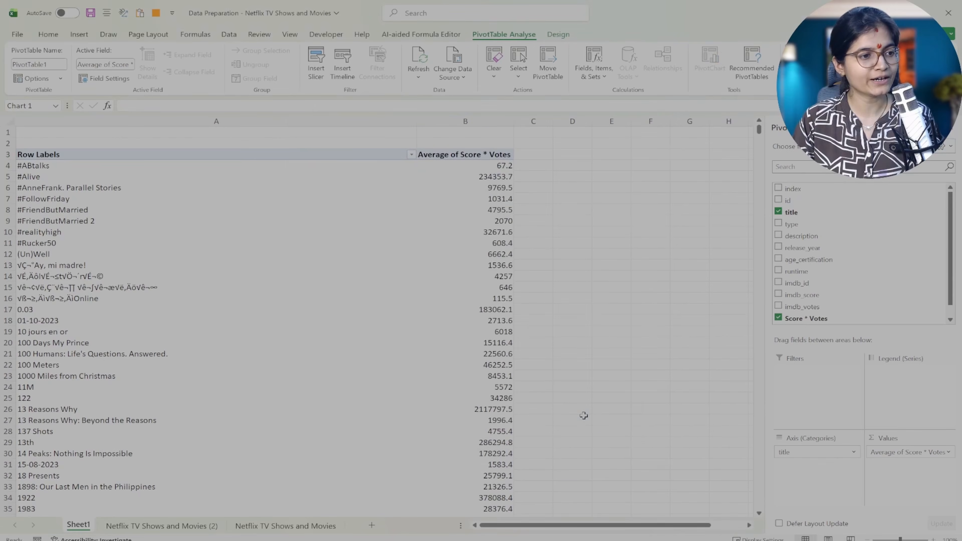
drag(520, 399, 618, 441)
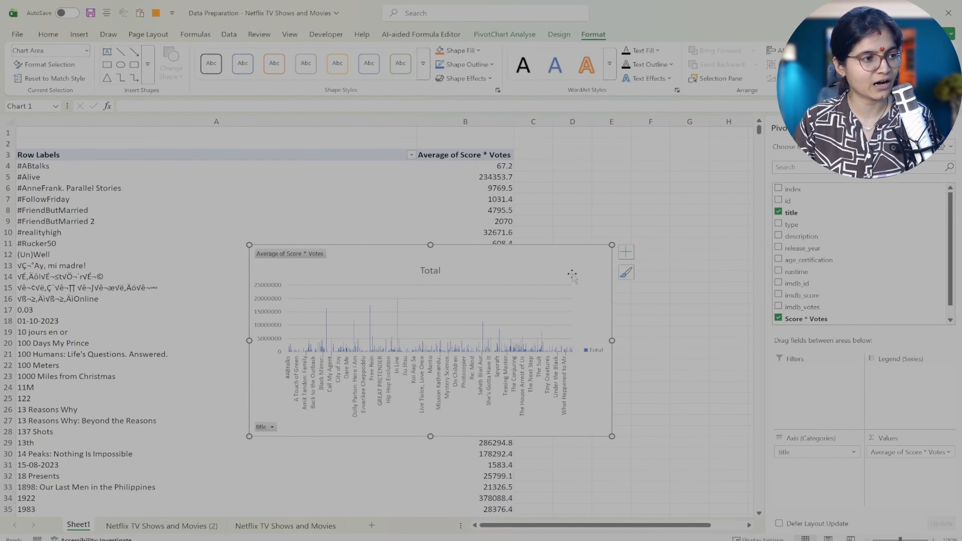
drag(526, 271, 812, 278)
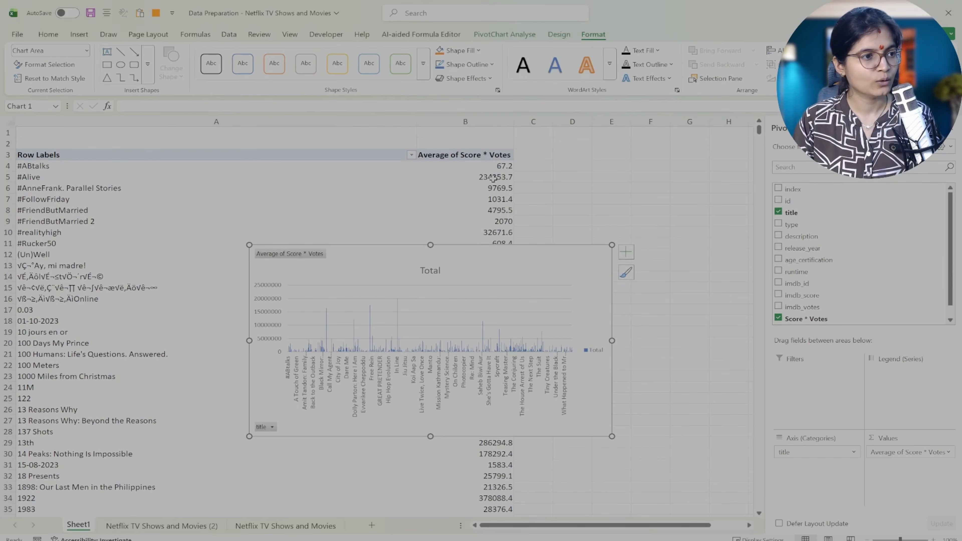
Sort the titles by average Score * Votes from largest to smallest, and move the PivotChart beside the PivotTable.
click(489, 157)
right_click(489, 157)
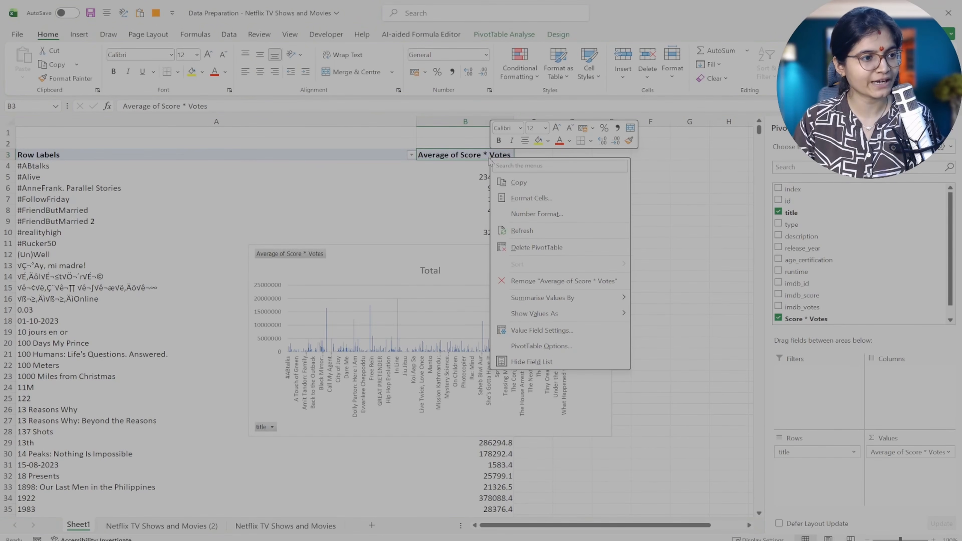
key(Escape)
click(472, 188)
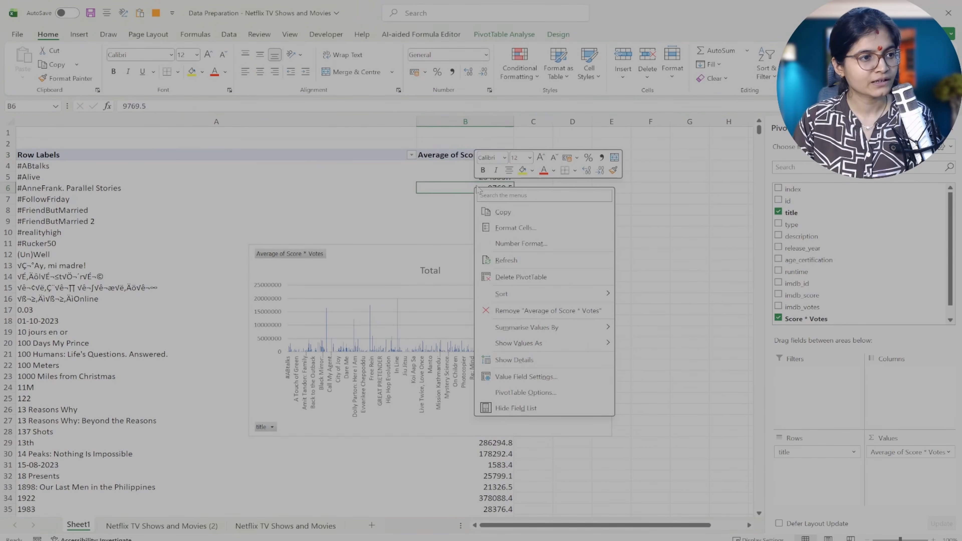
right_click(473, 187)
mouse_move(540, 297)
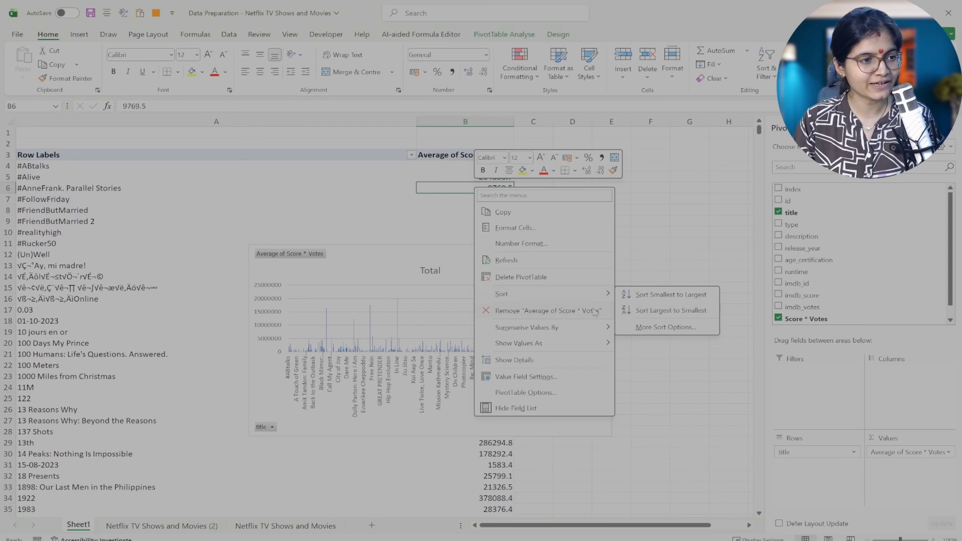
click(648, 310)
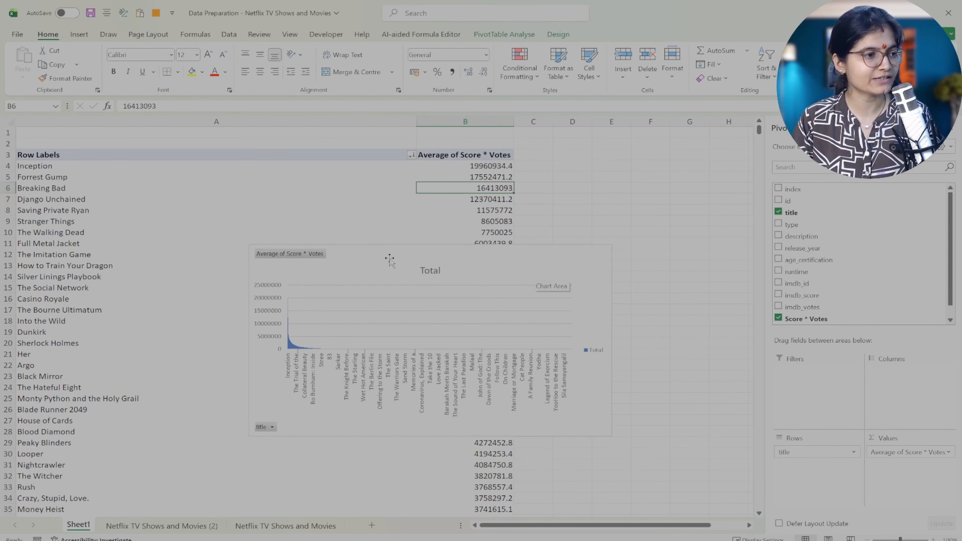
drag(389, 258, 686, 156)
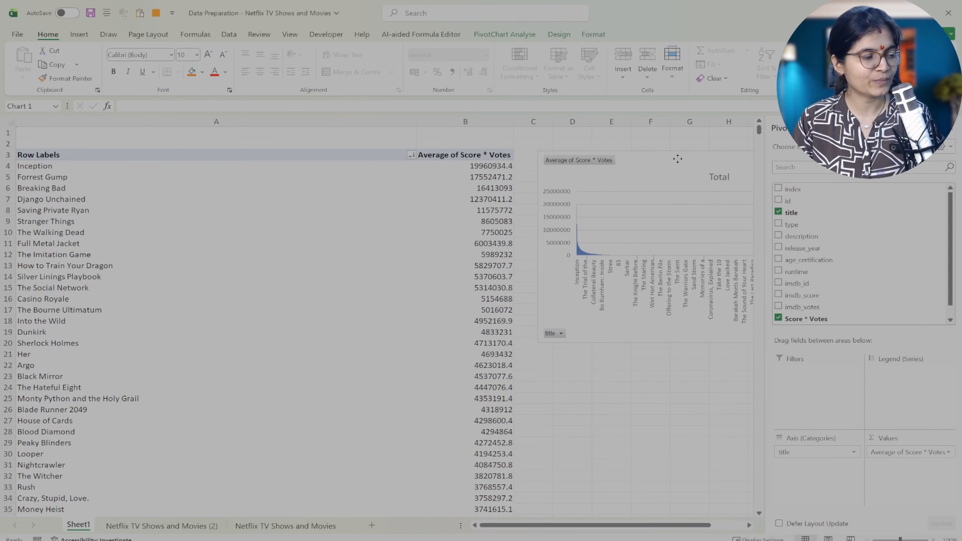
Examine the highest-ranked titles in the first rows of the sorted PivotTable.
click(194, 171)
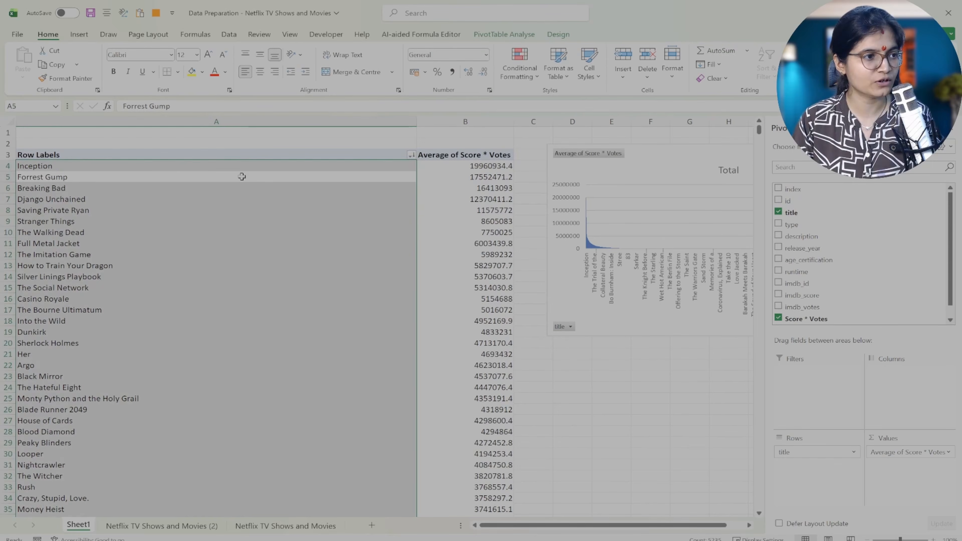
click(268, 176)
click(294, 166)
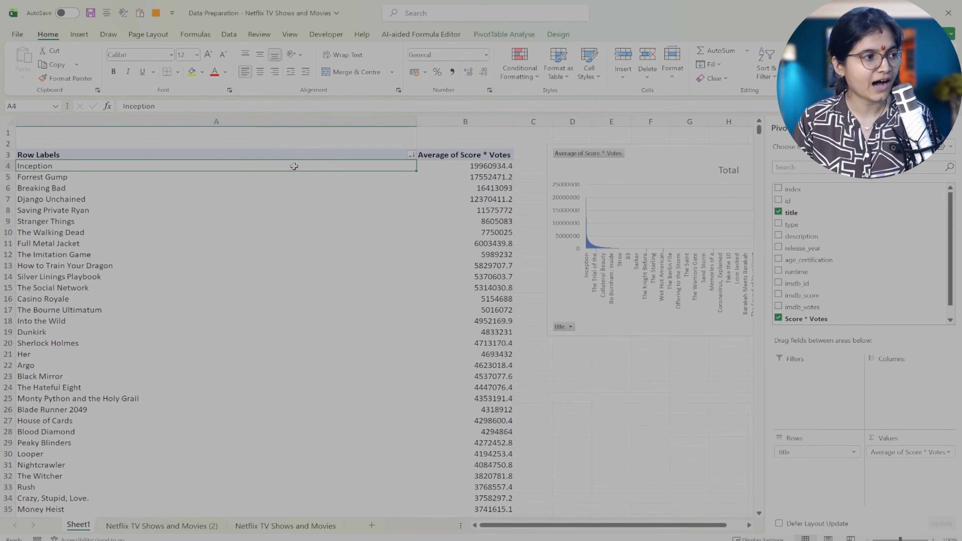
click(194, 182)
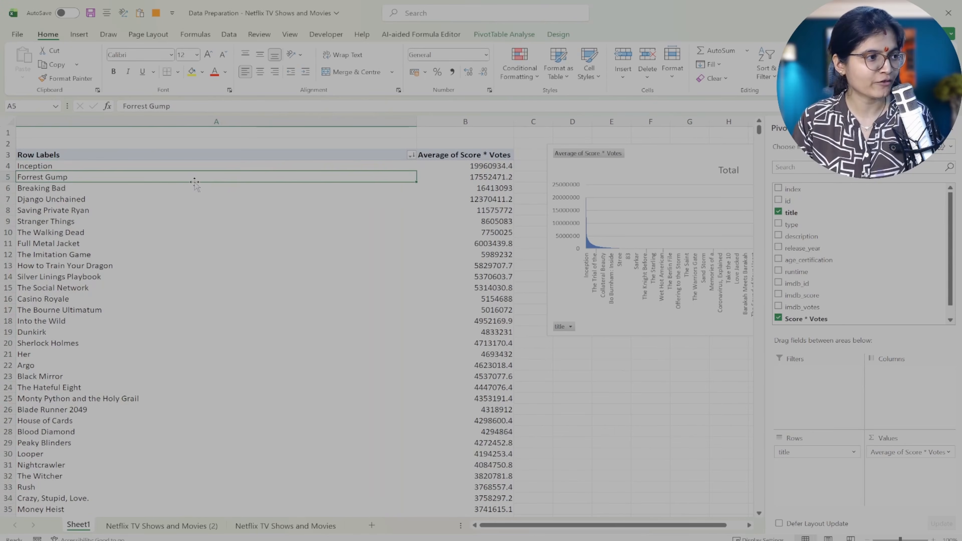
click(155, 193)
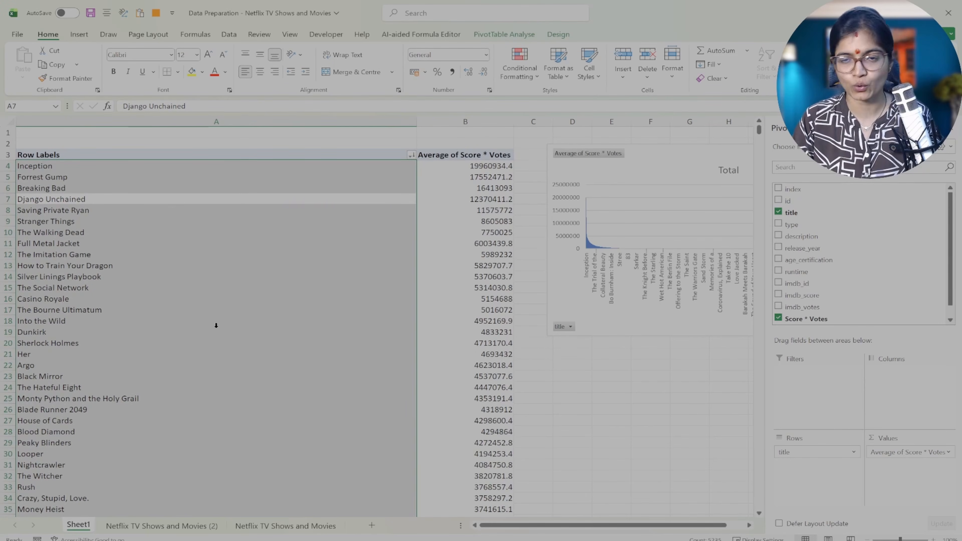
Resize the PivotChart to a shorter title axis and reposition it over the lower rows of the PivotTable.
click(450, 189)
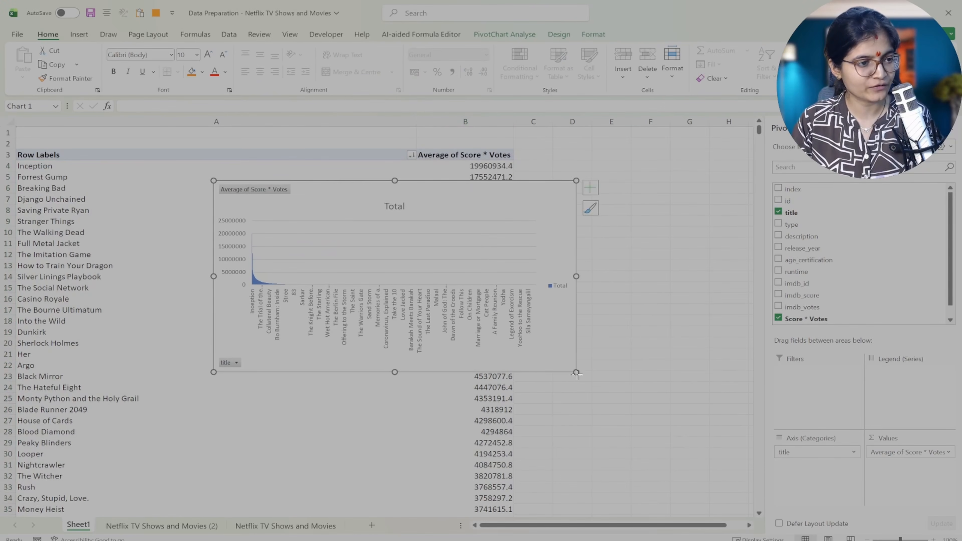
drag(576, 372, 618, 419)
drag(505, 201, 578, 222)
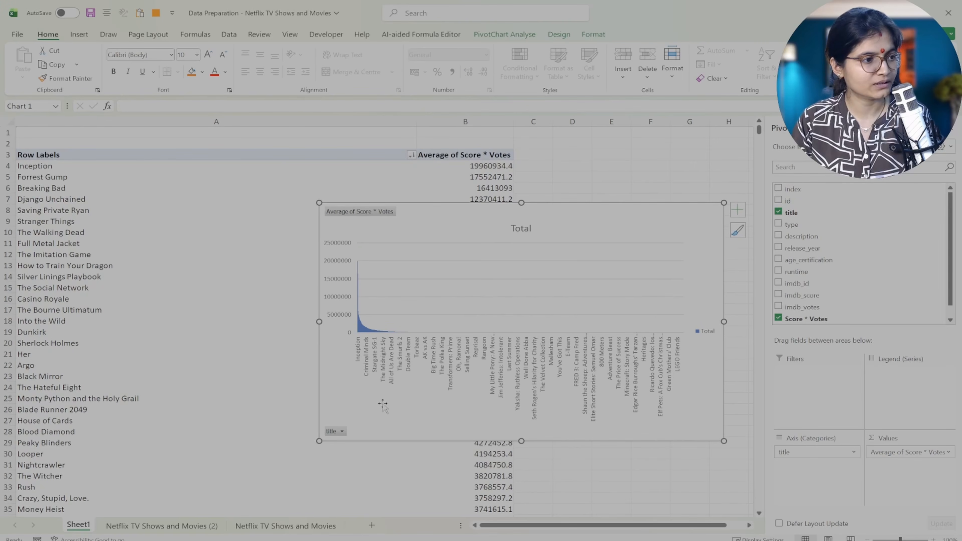
drag(364, 429, 447, 419)
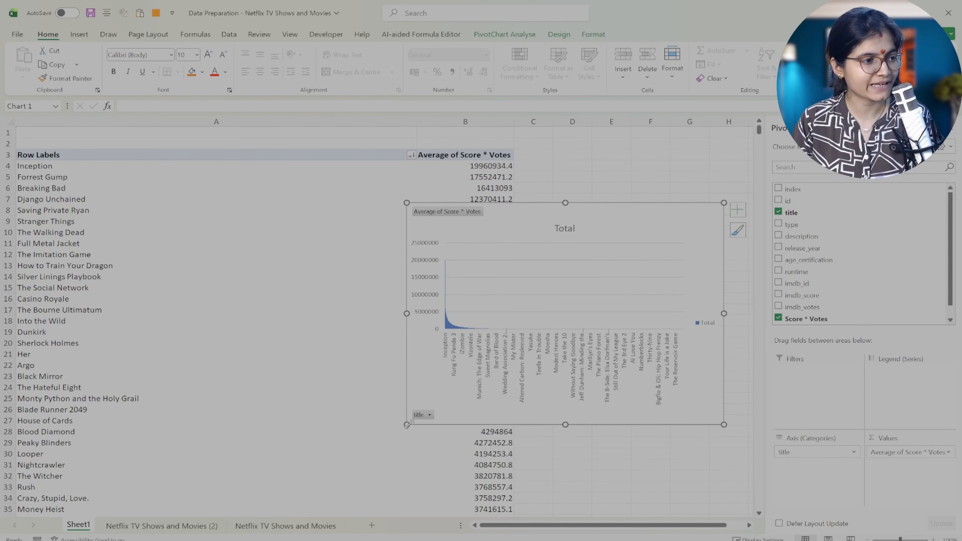
drag(595, 241, 364, 275)
Set the PivotChart title to "Best Title based on average score*votes" and shift the chart to partly overlap the value column.
click(510, 267)
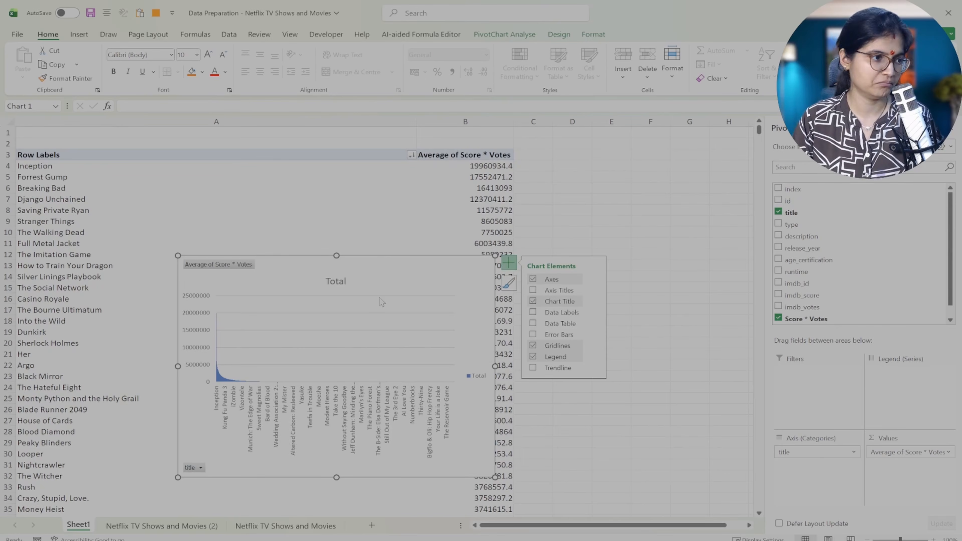
click(333, 282)
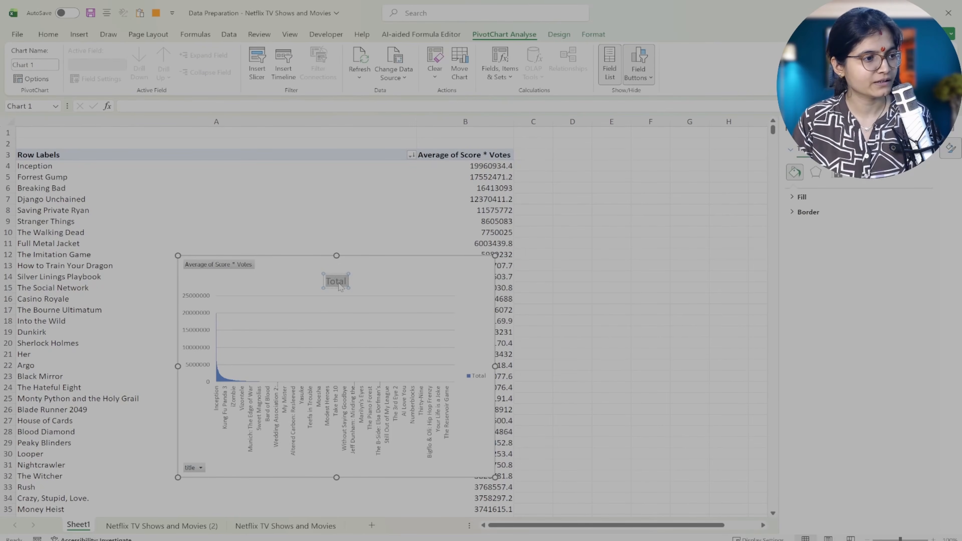
click(339, 281)
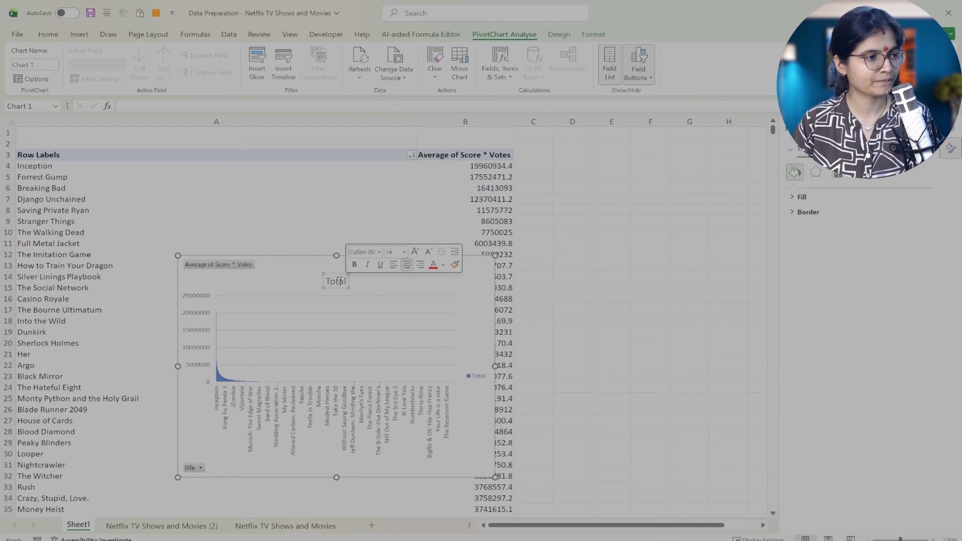
double_click(336, 282)
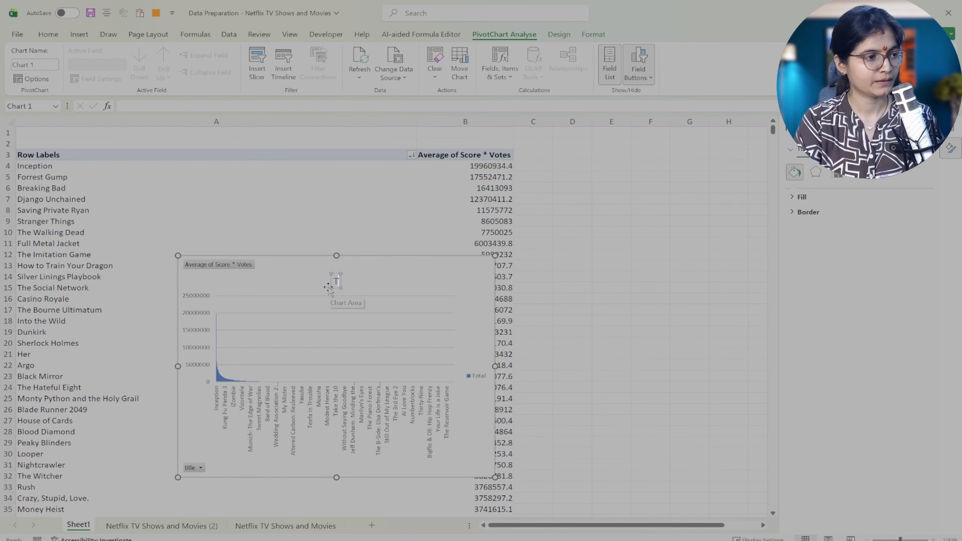
key(BackSpace)
text(Best)
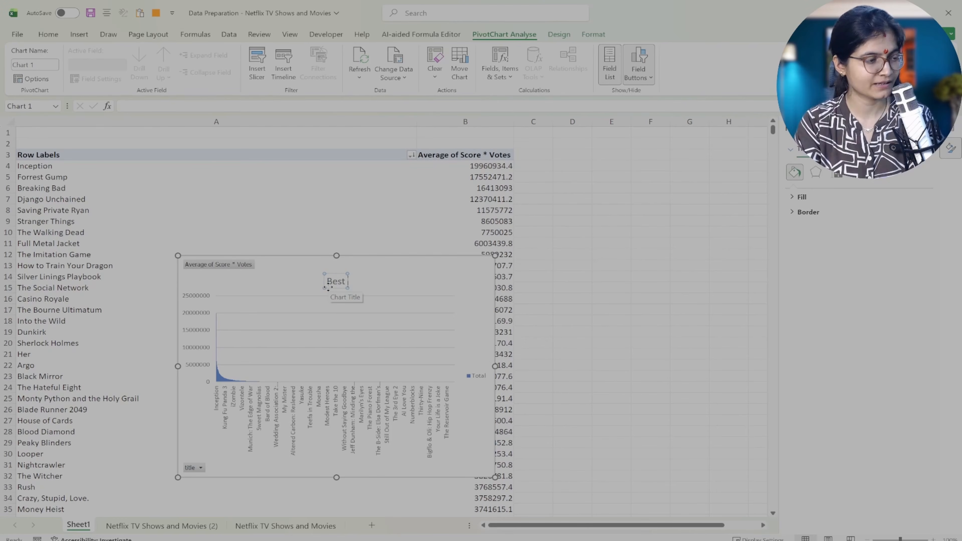
text( Title)
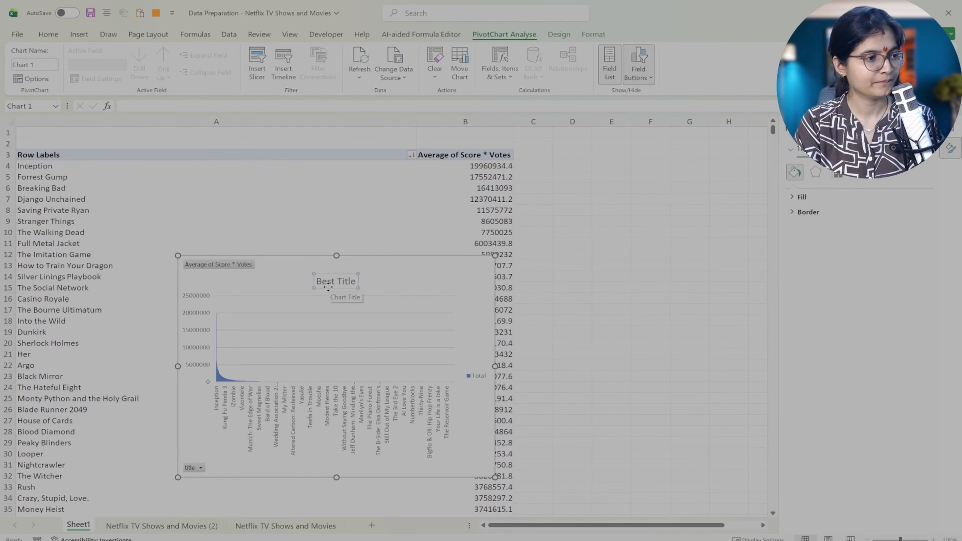
text( based)
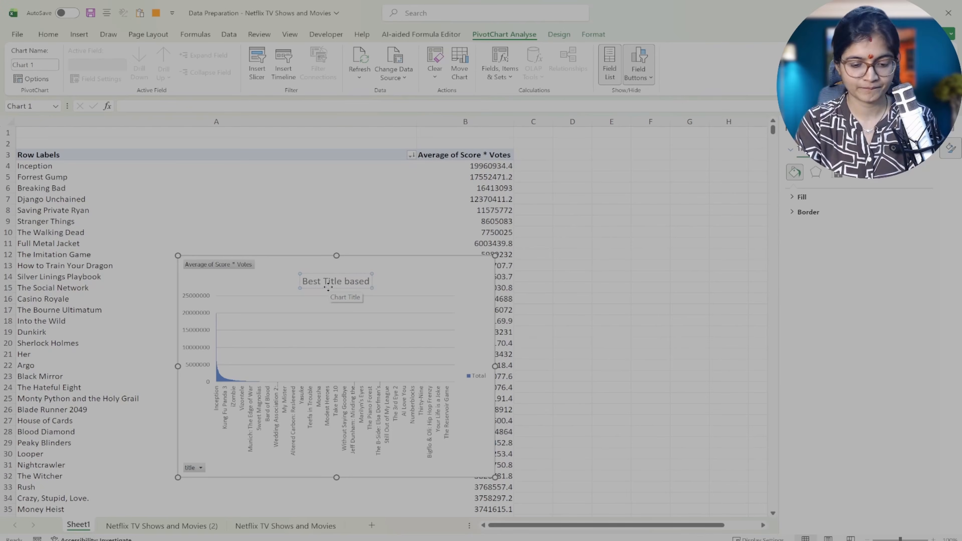
text( on average)
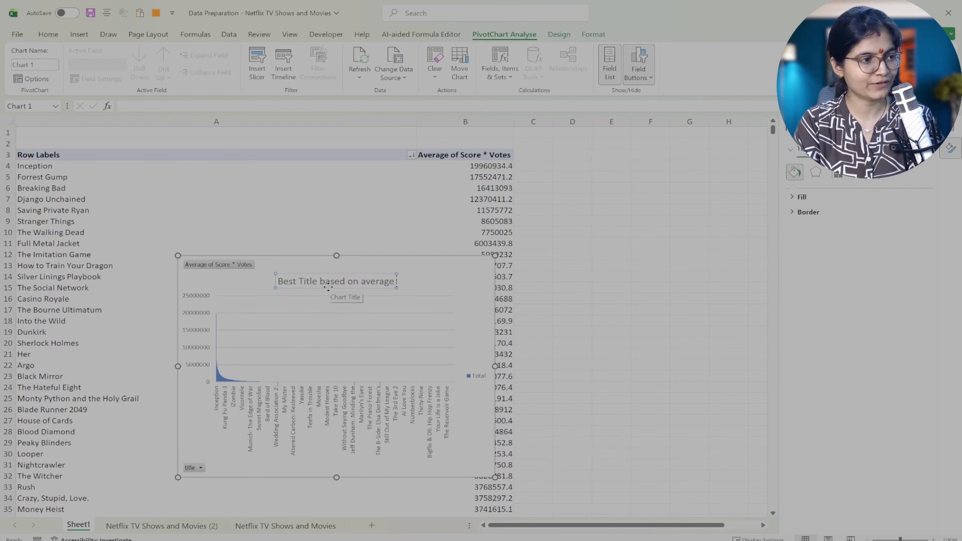
text( score*value)
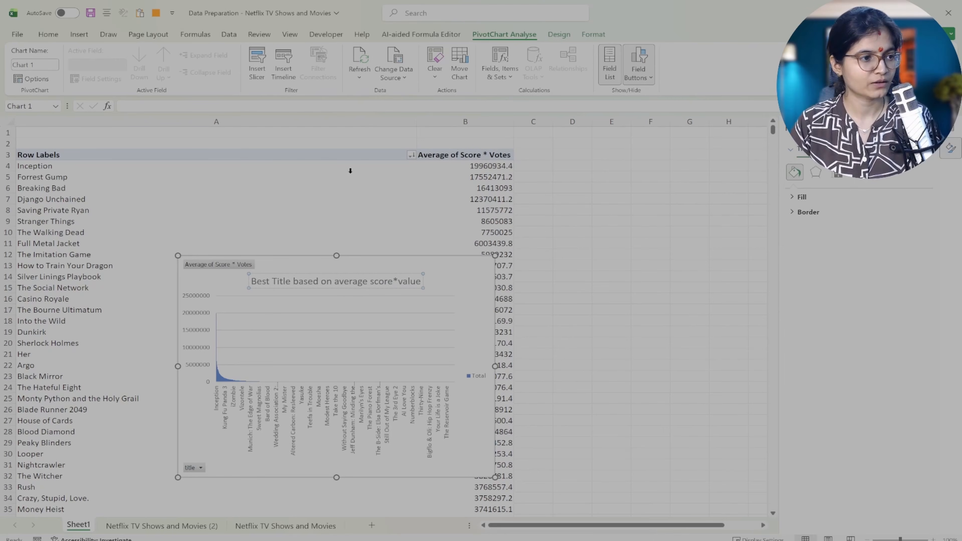
key(BackSpace)
key(BackSpace)
key(BackSpace)
key(BackSpace)
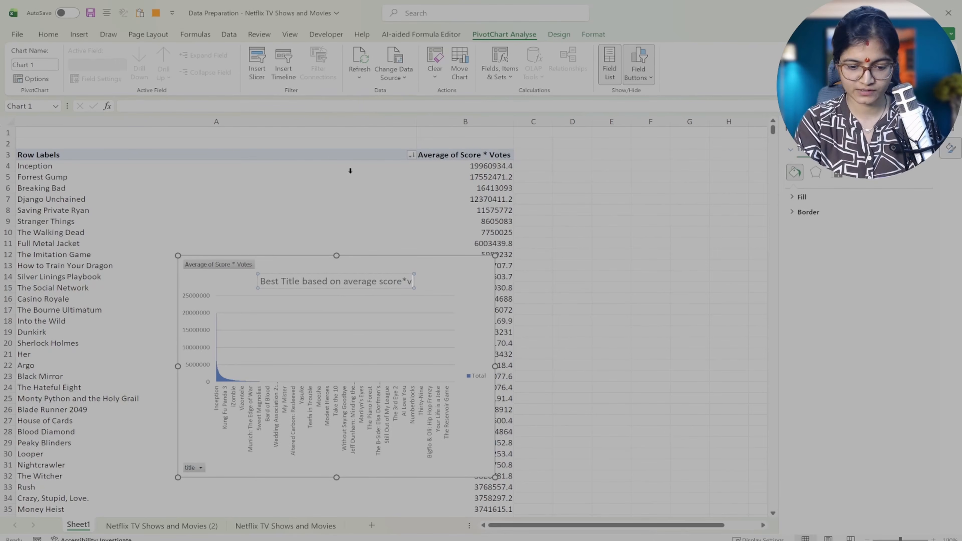
text(otes)
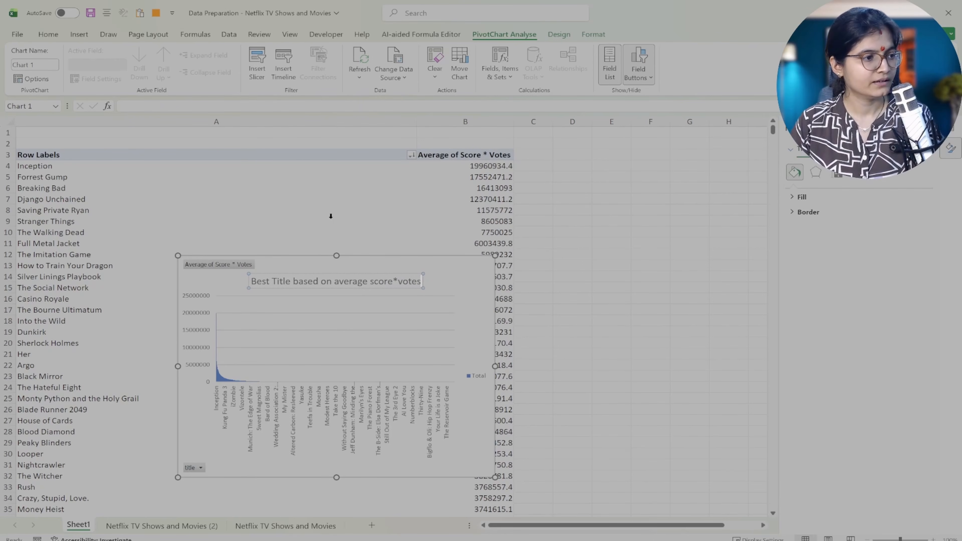
click(441, 283)
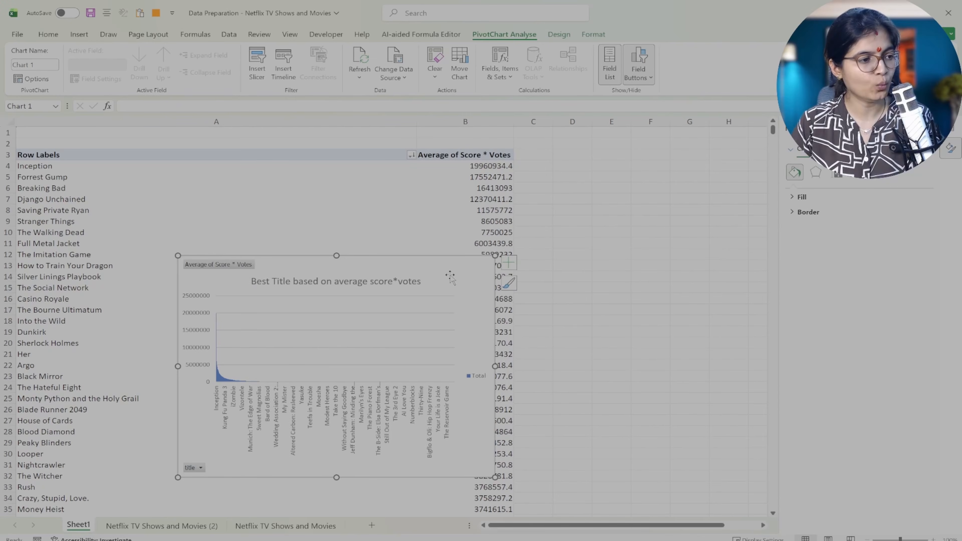
drag(450, 277, 678, 250)
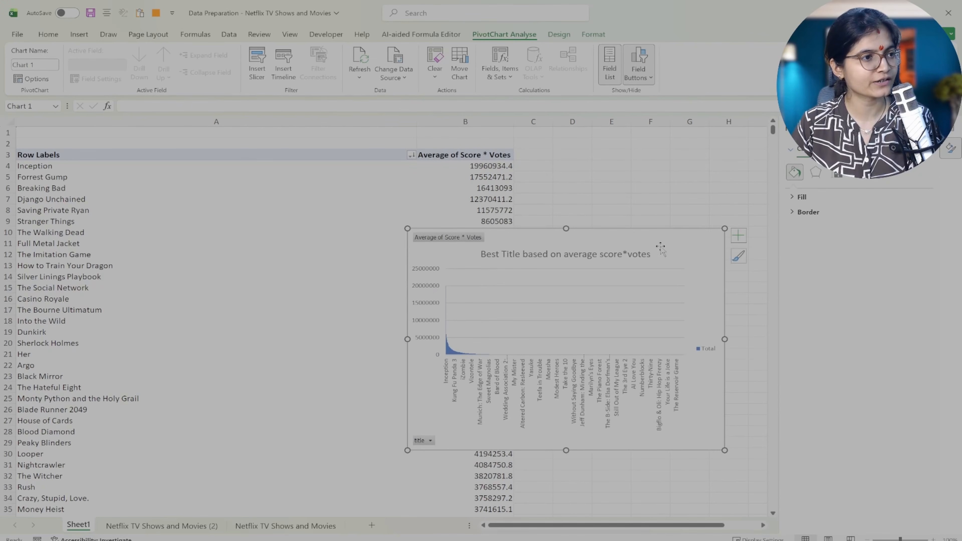
Insert a slicer for the type field on the PivotChart.
click(267, 67)
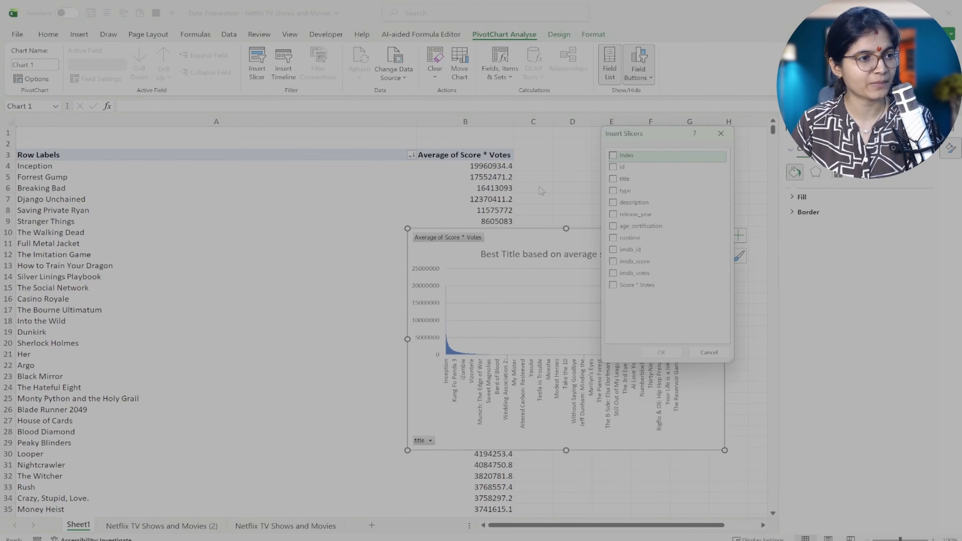
click(630, 190)
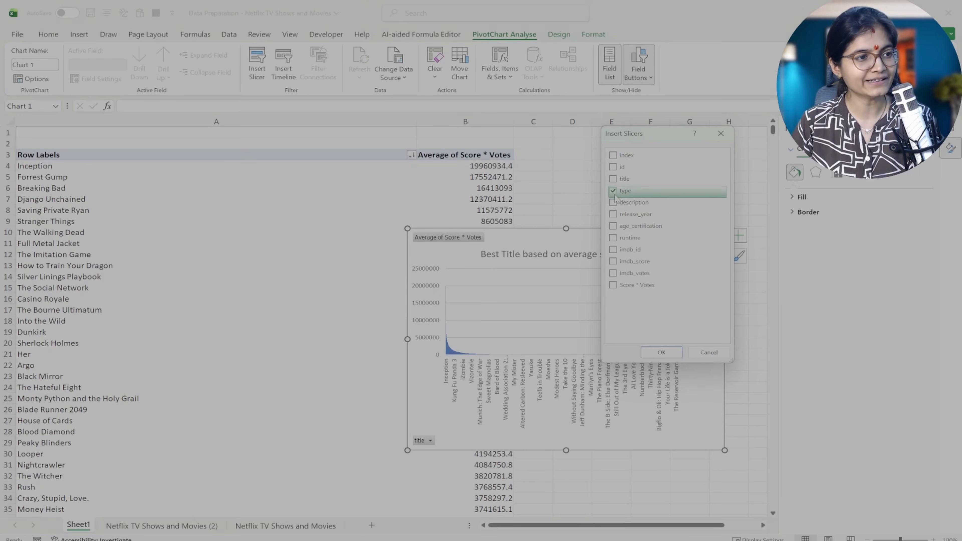
click(672, 352)
Place the PivotChart directly beside the PivotTable, shorten the type slicer to fit its two items, and position it below the chart.
drag(673, 251, 378, 170)
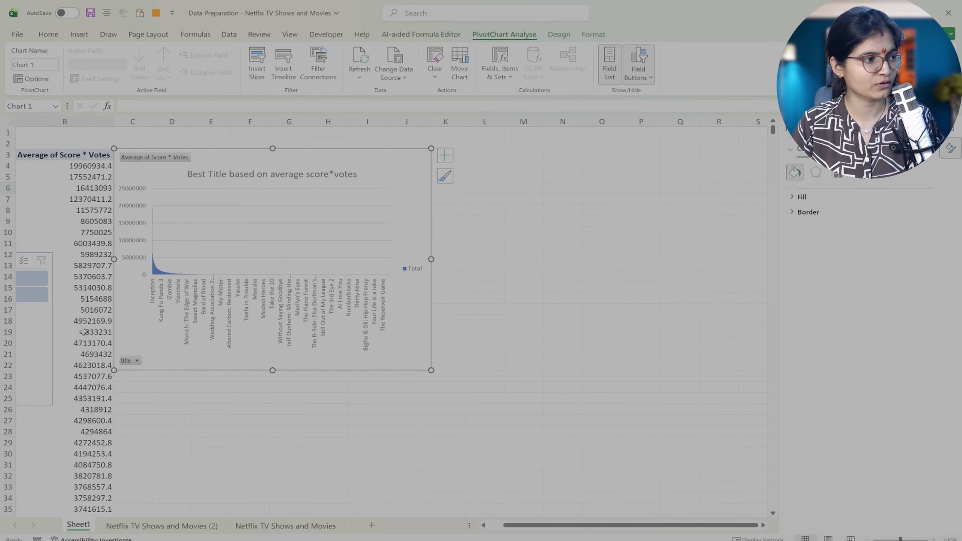
click(36, 337)
drag(35, 337, 210, 367)
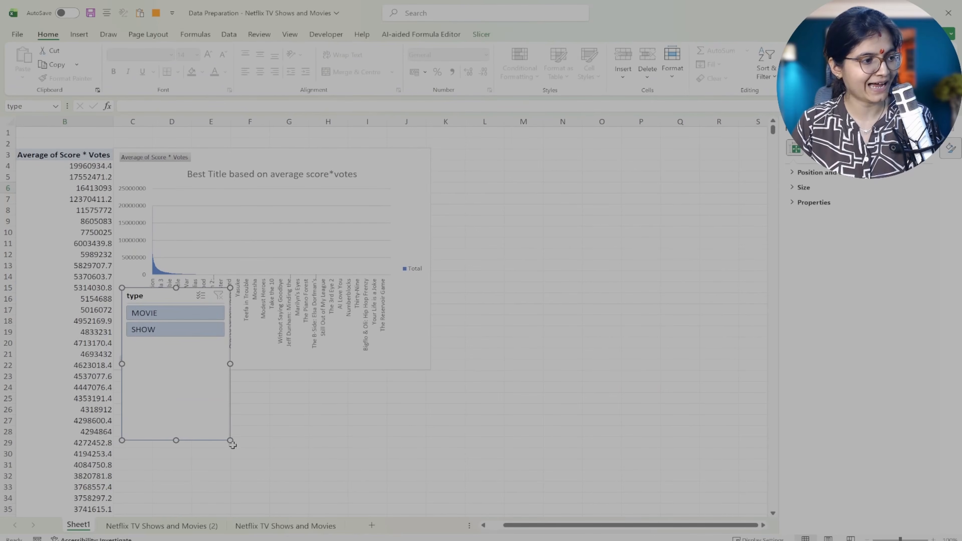
drag(230, 440, 230, 352)
drag(183, 297, 154, 394)
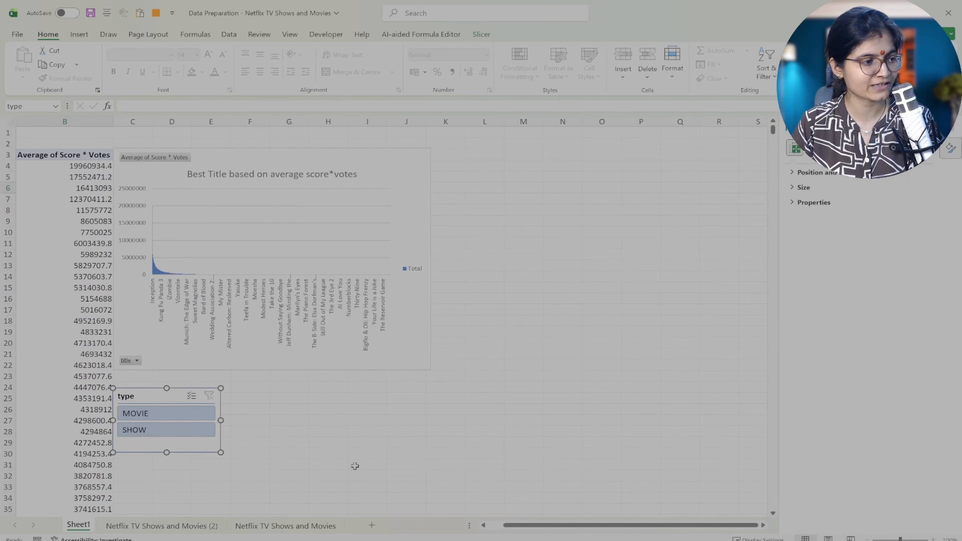
Test the type slicer by switching the filter between MOVIE and SHOW, leaving it on SHOW.
scroll(550, 534, left, 1)
click(557, 416)
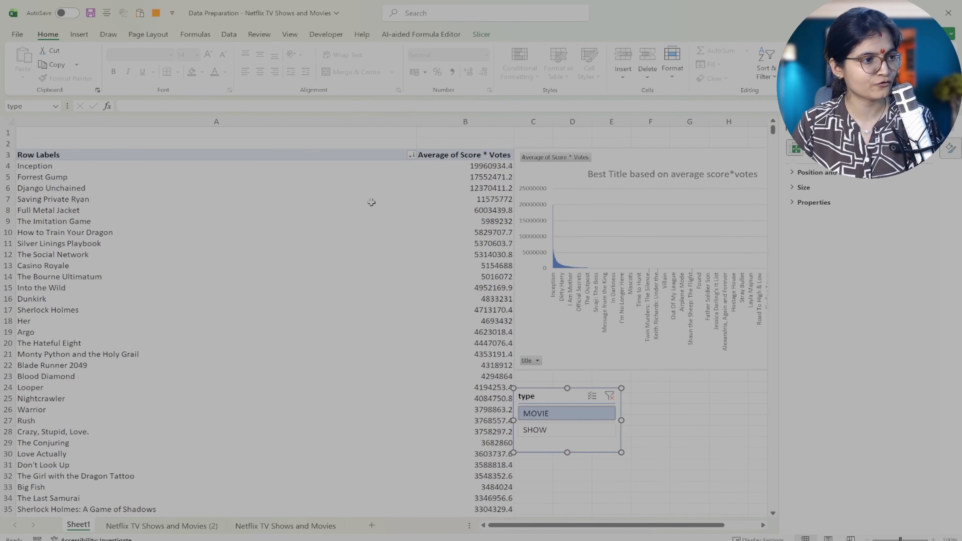
click(554, 431)
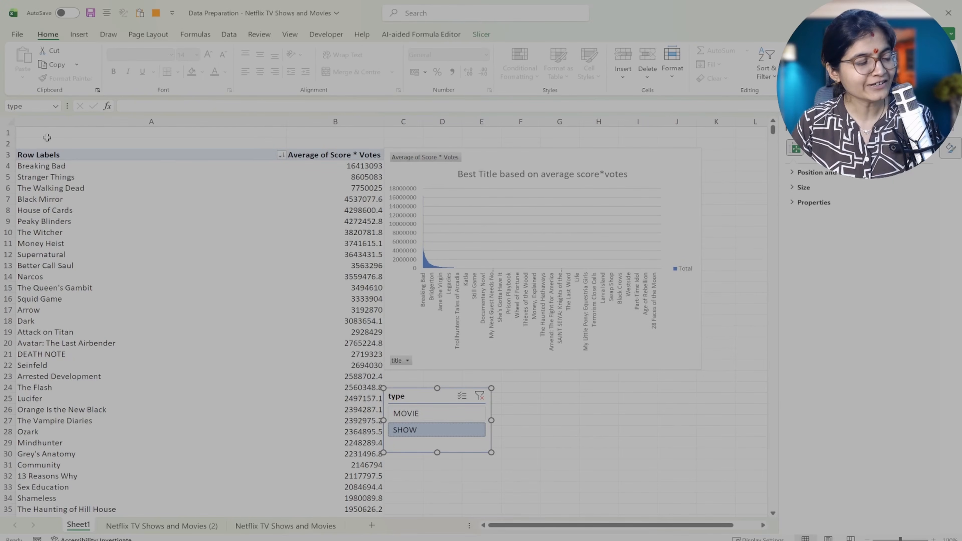
click(439, 416)
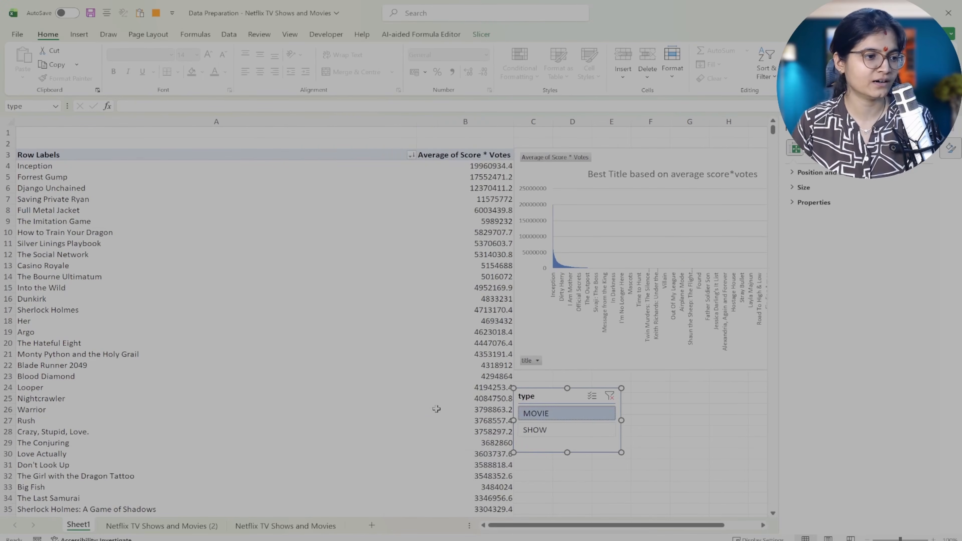
click(556, 430)
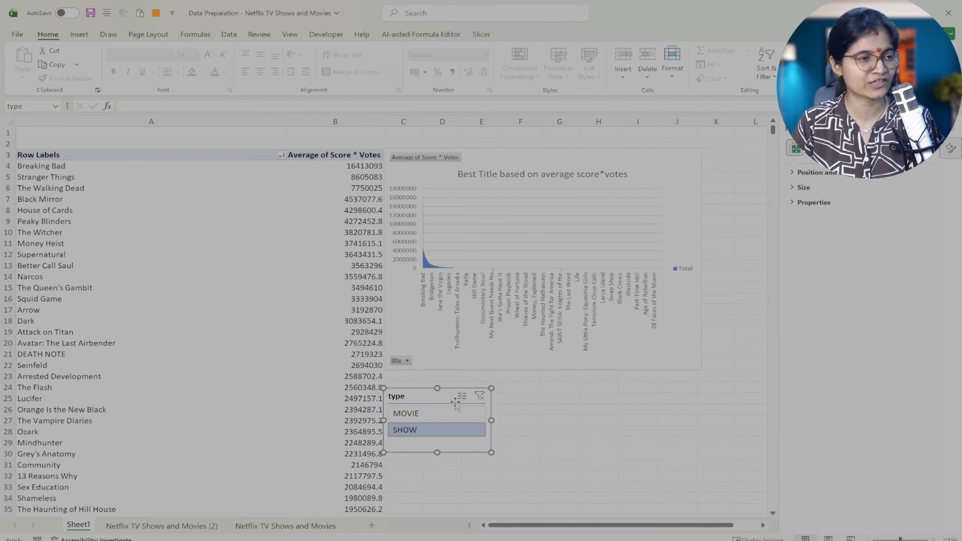
Try to insert a timeline for the PivotTable.
click(335, 267)
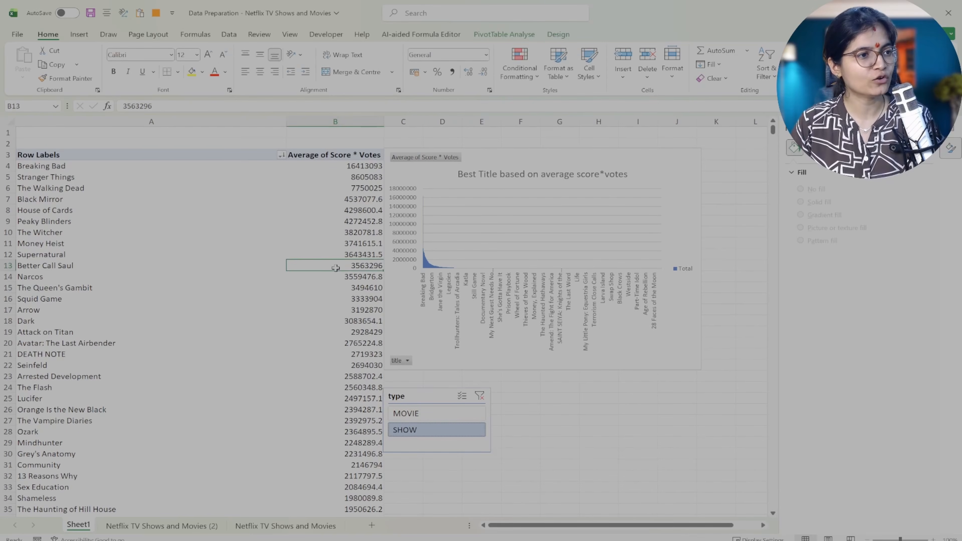
click(522, 33)
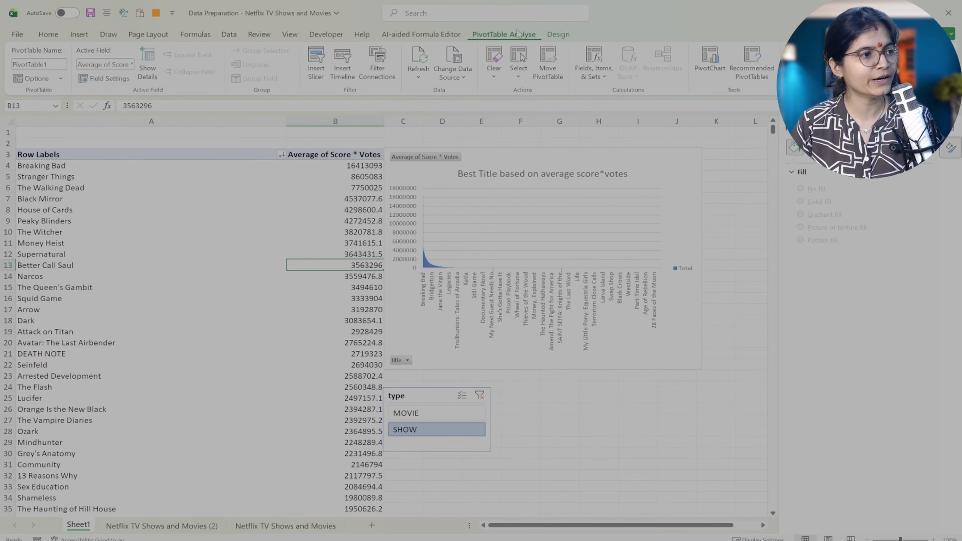
click(342, 60)
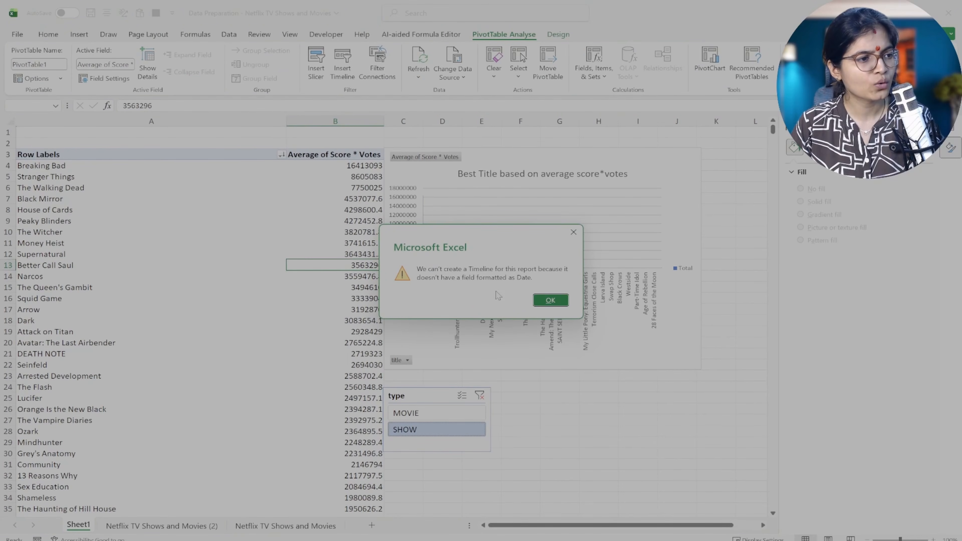
click(550, 301)
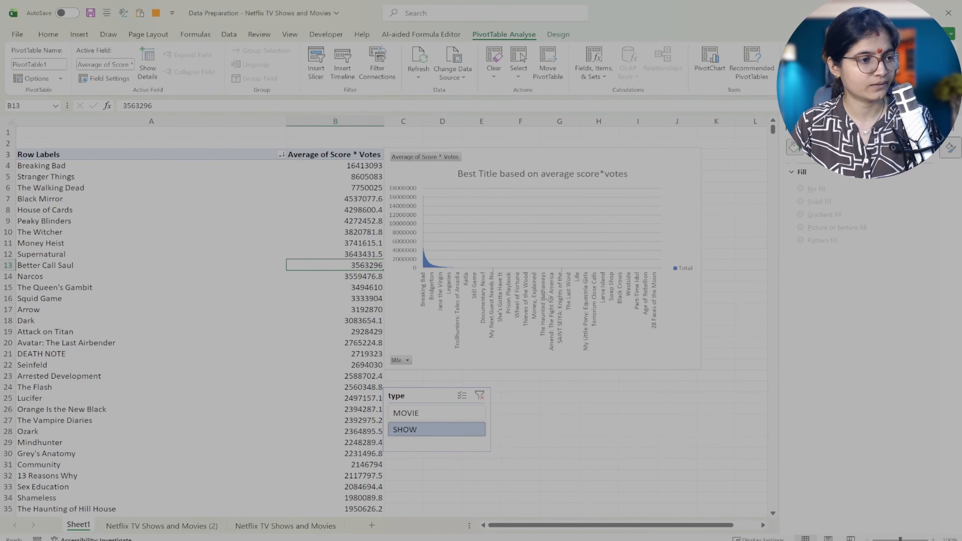
Examine the release_year column in the Netflix TV Shows and Movies (2) sheet, and return to Sheet1.
click(216, 525)
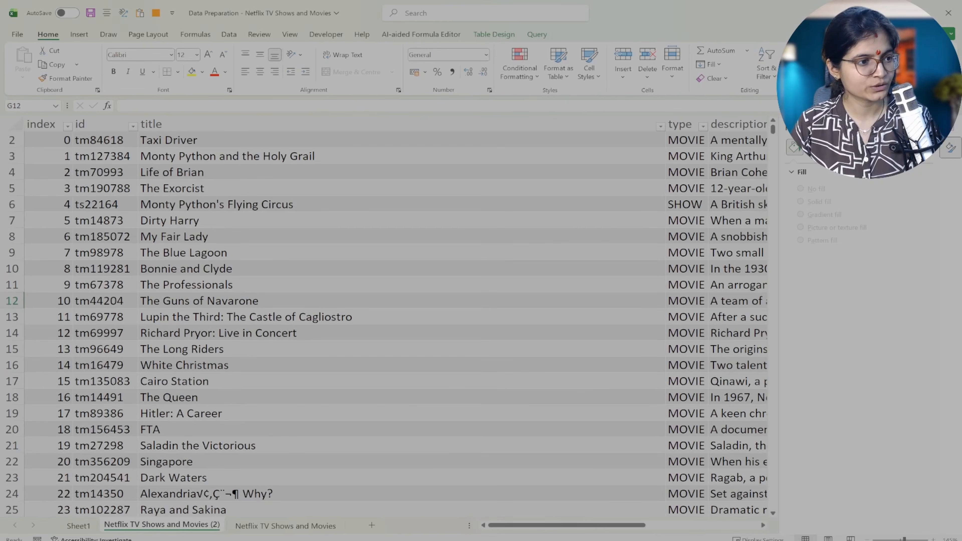
drag(644, 525, 695, 529)
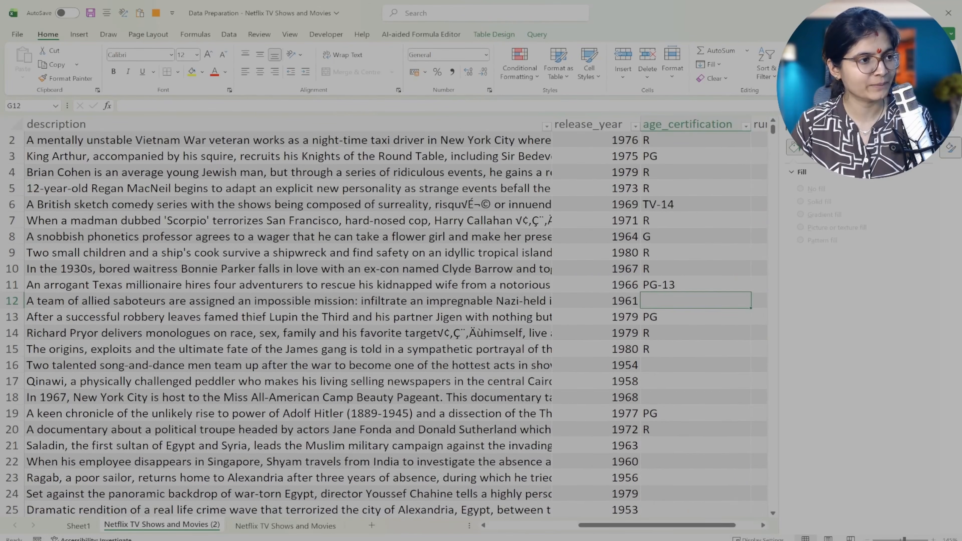
click(599, 125)
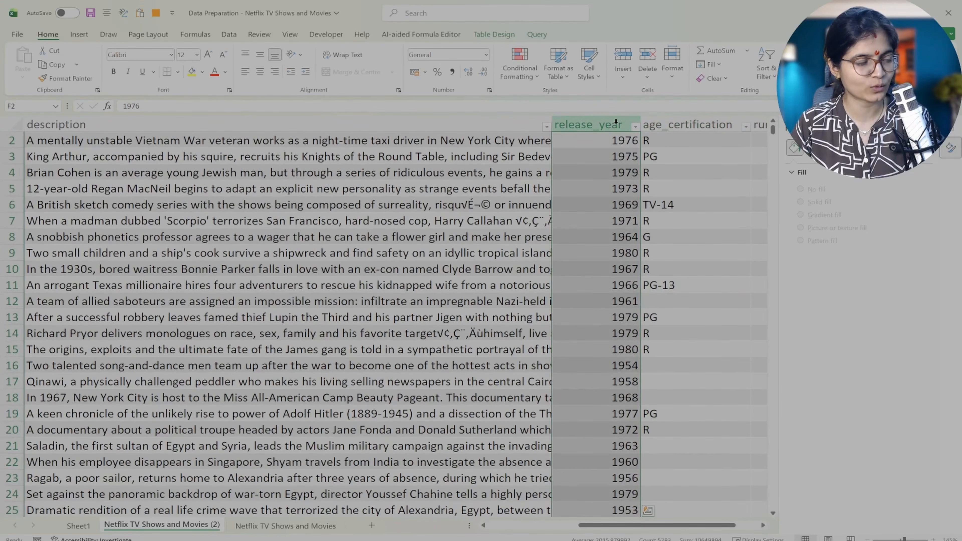
drag(644, 526, 576, 527)
click(86, 526)
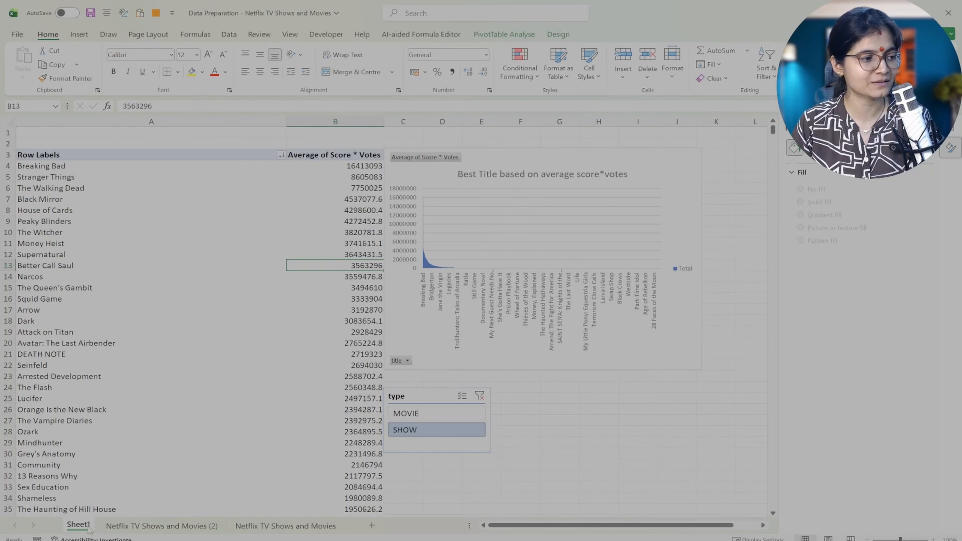
Rename Sheet1, which holds the best-title PivotTable and chart, as Best_Titile_Average_Score_Votes.
right_click(88, 526)
click(136, 405)
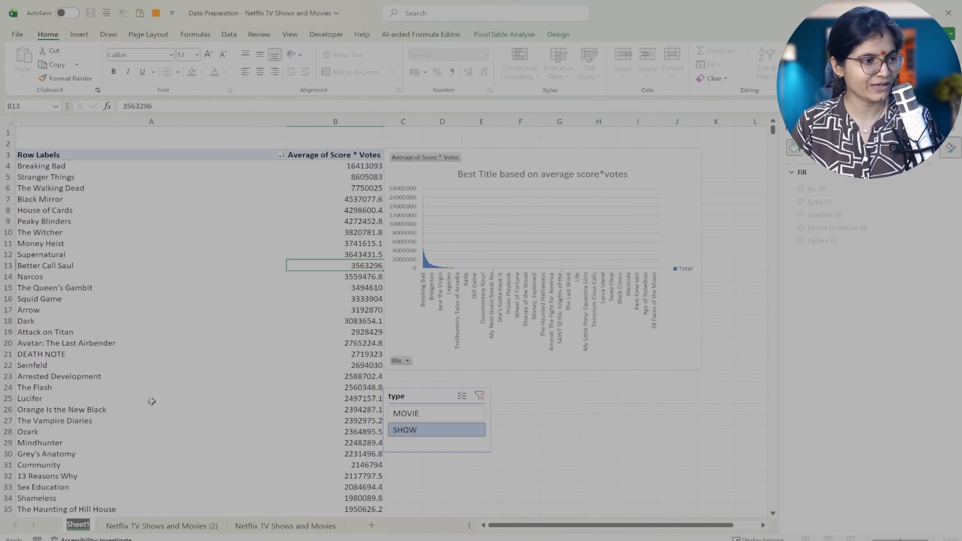
text(Best)
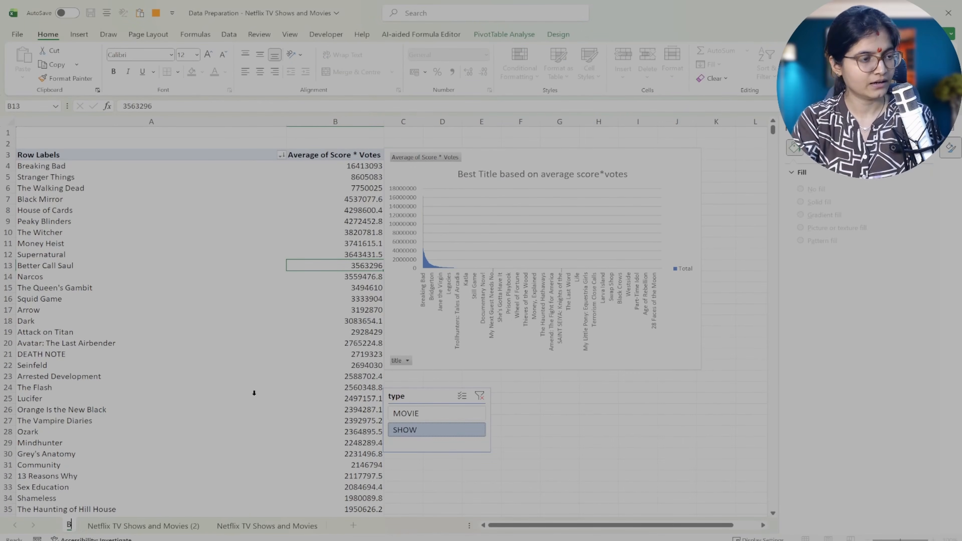
key(Return)
text(_Tile)
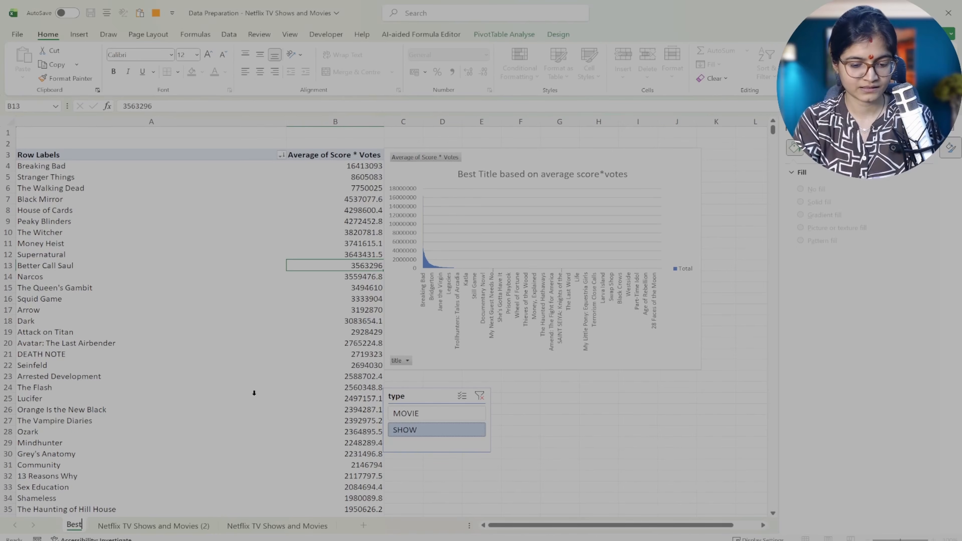
key(BackSpace)
key(BackSpace)
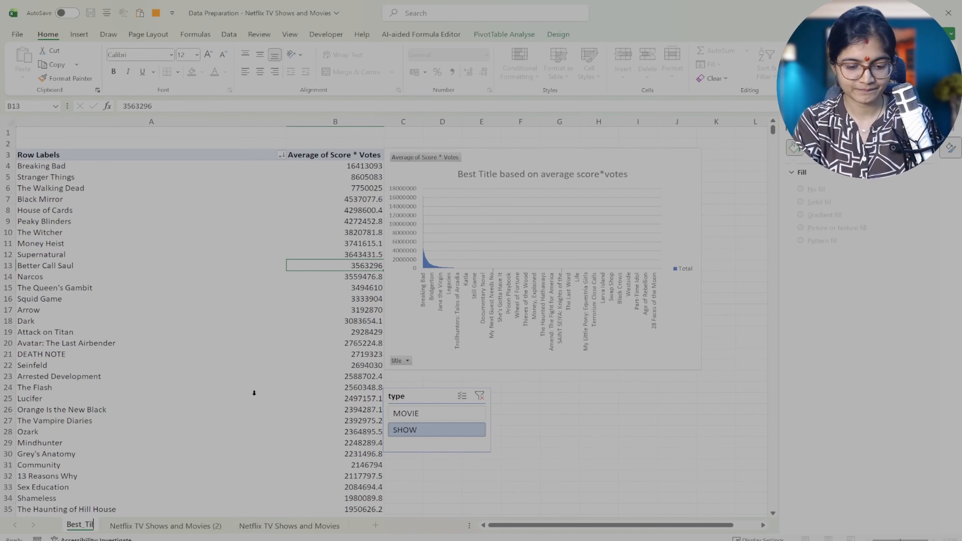
text(tile)
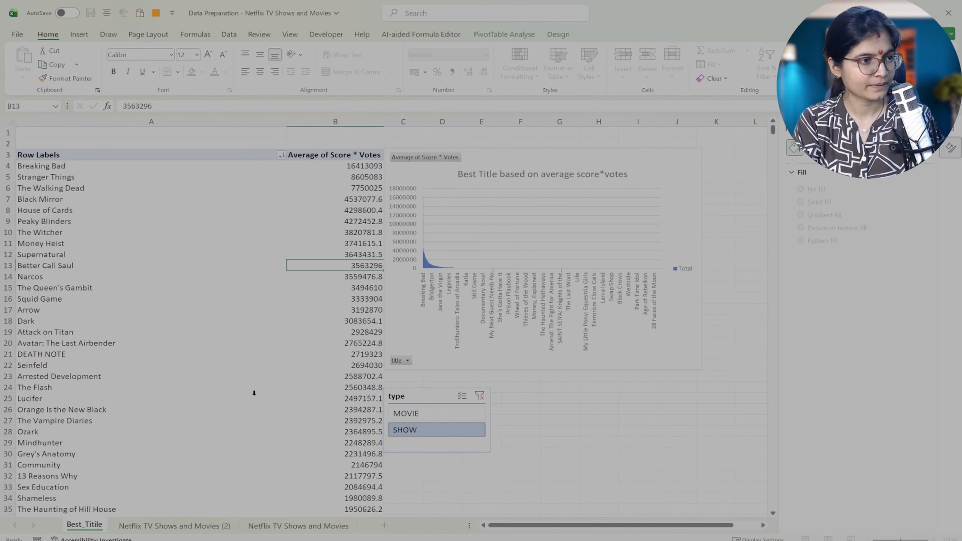
text(_)
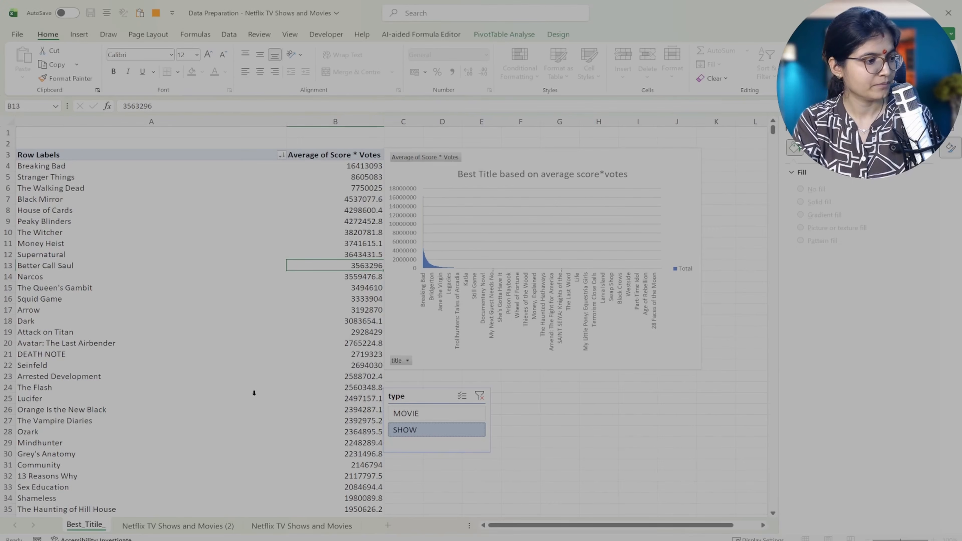
text(Av)
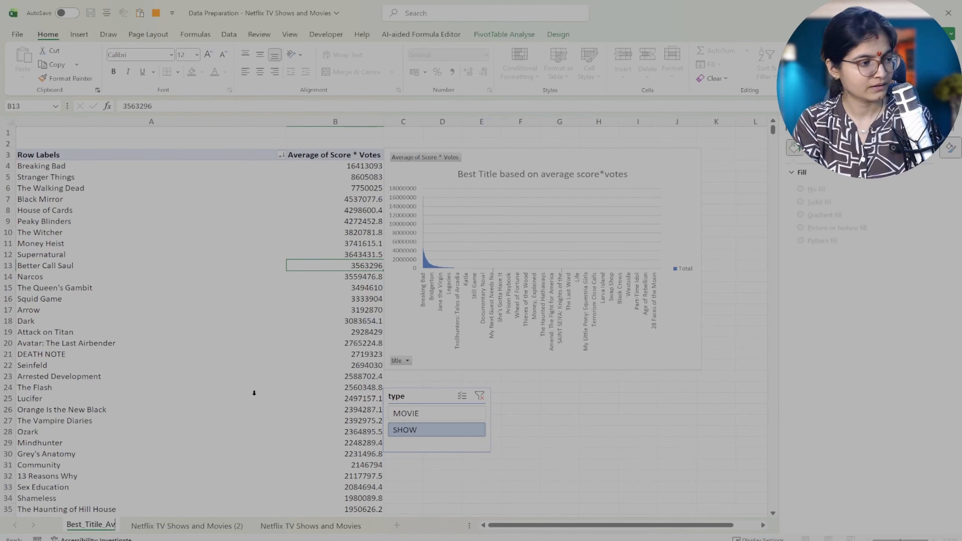
text(erage_S)
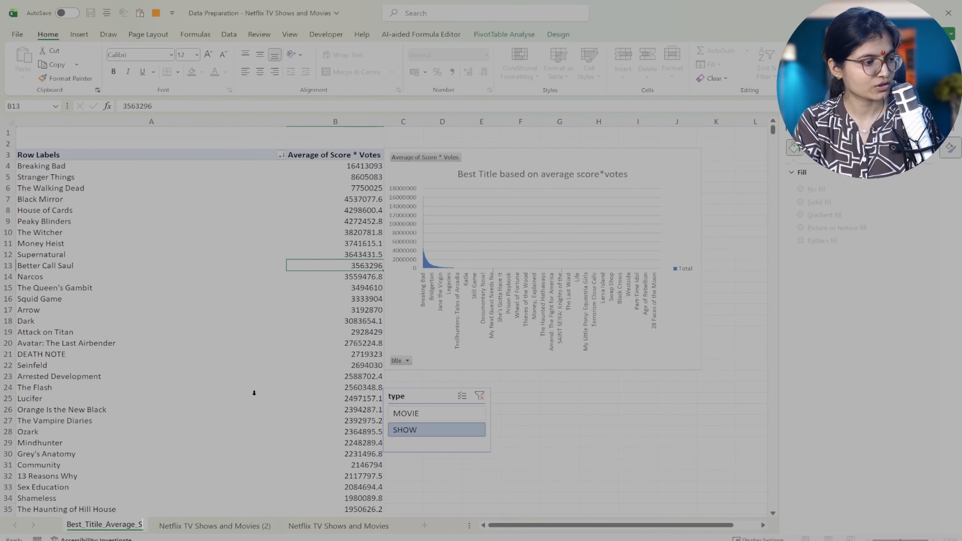
text(core)
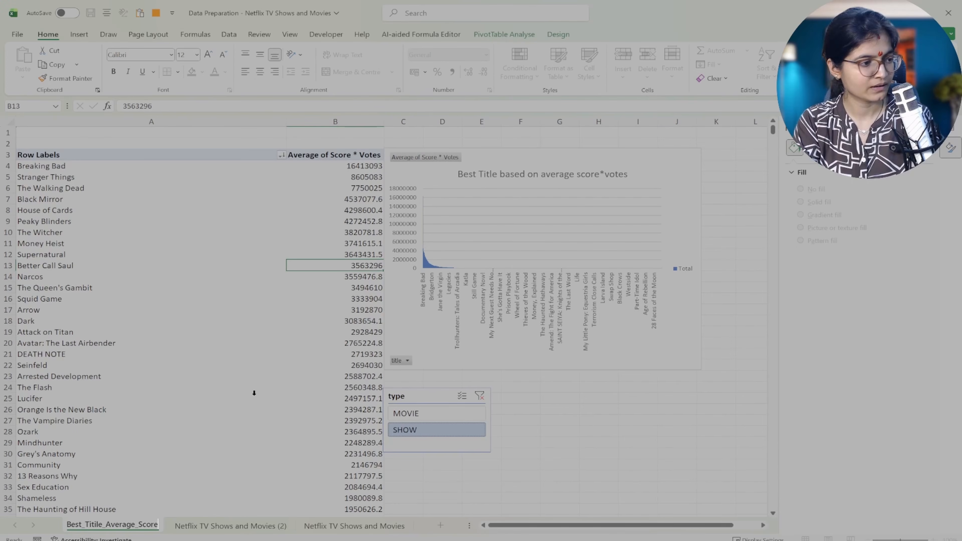
text(_Votes)
key(Return)
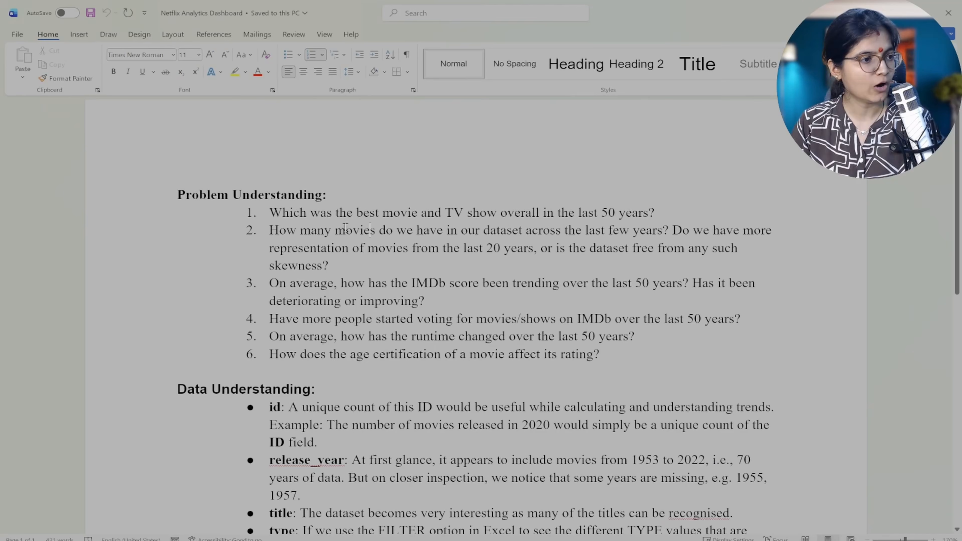
Read problem question 2 in the Netflix Analytics Dashboard Word document, selecting its text about movies in the dataset across the last few years.
drag(345, 227, 658, 229)
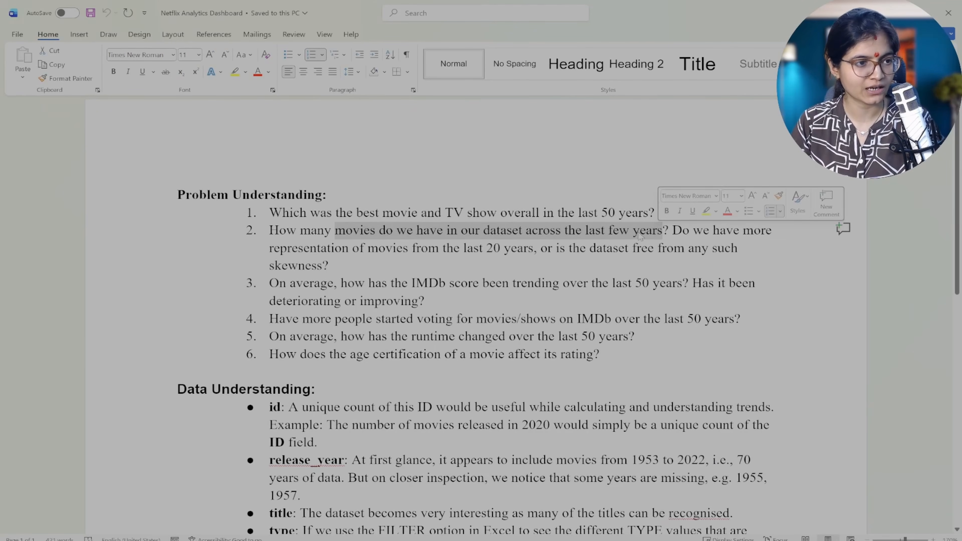
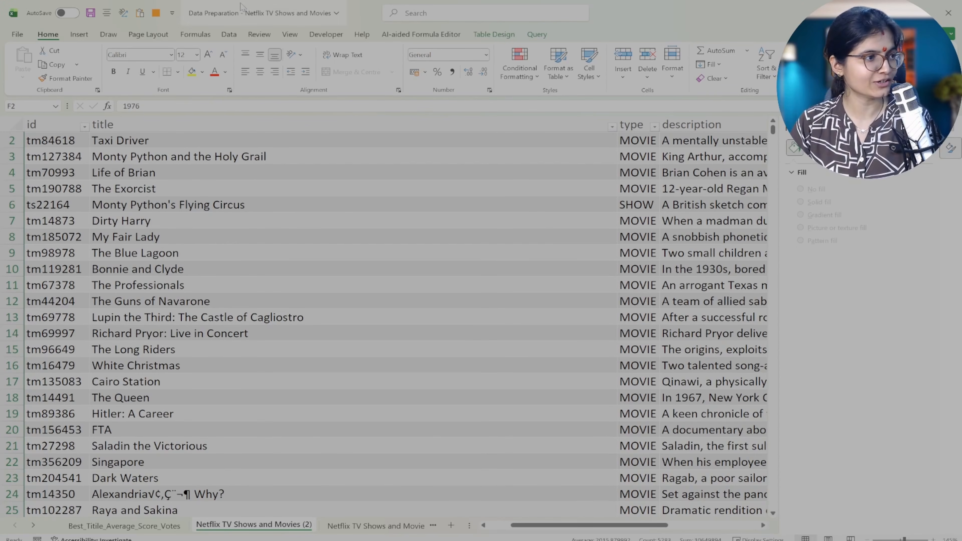
Create a PivotTable from the Netflix_TV_Shows_and_Movies table on a new worksheet.
click(79, 34)
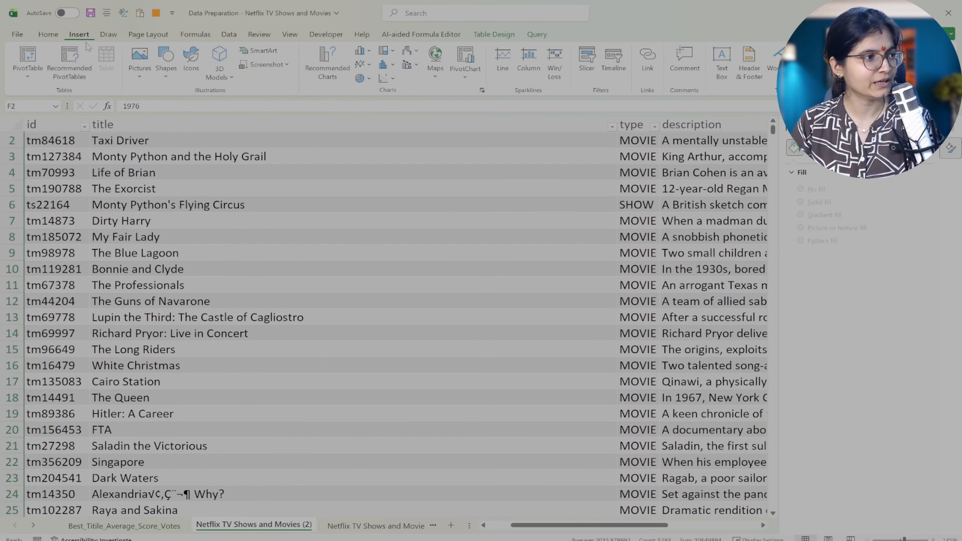
click(29, 64)
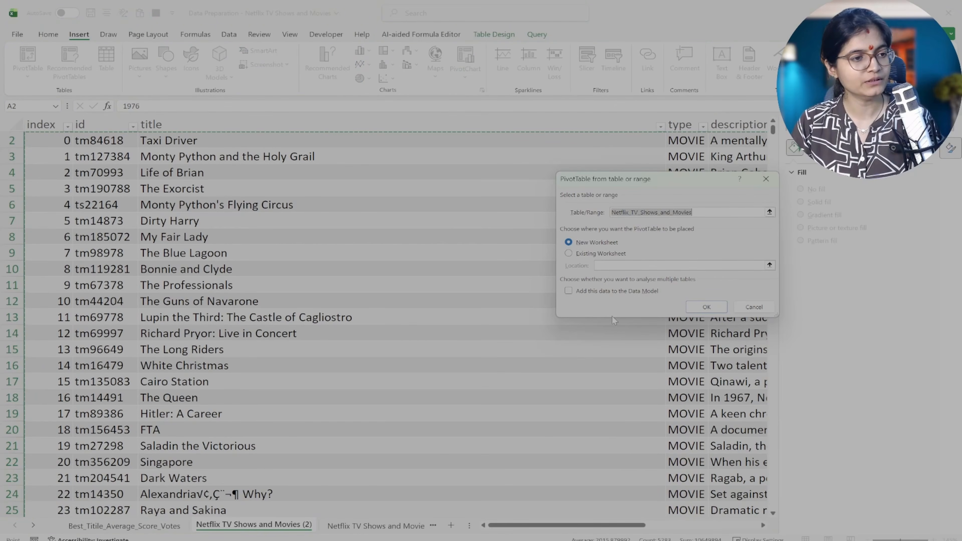
click(706, 307)
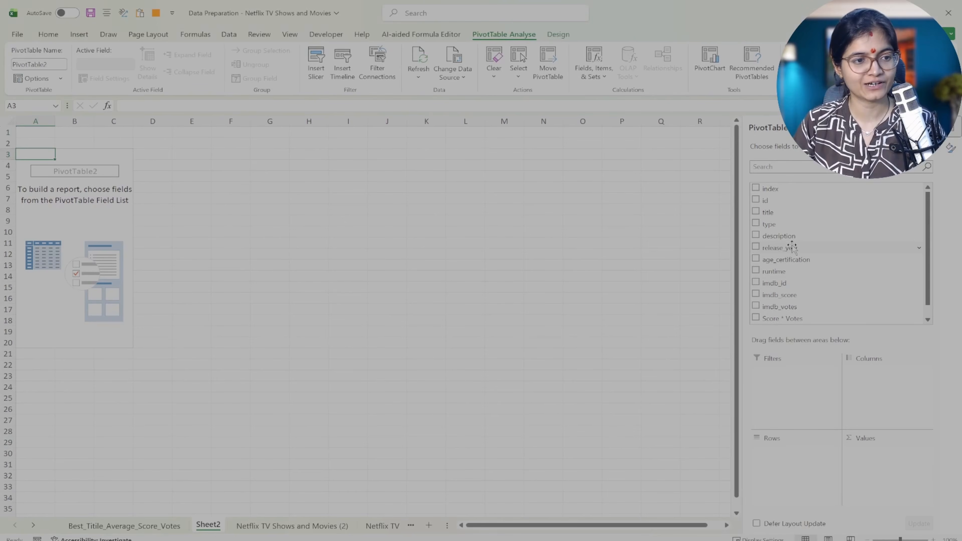
Build the PivotTable with release_year as rows and the count of id as values, and check the 1953 and 1954 entries.
drag(794, 249, 802, 453)
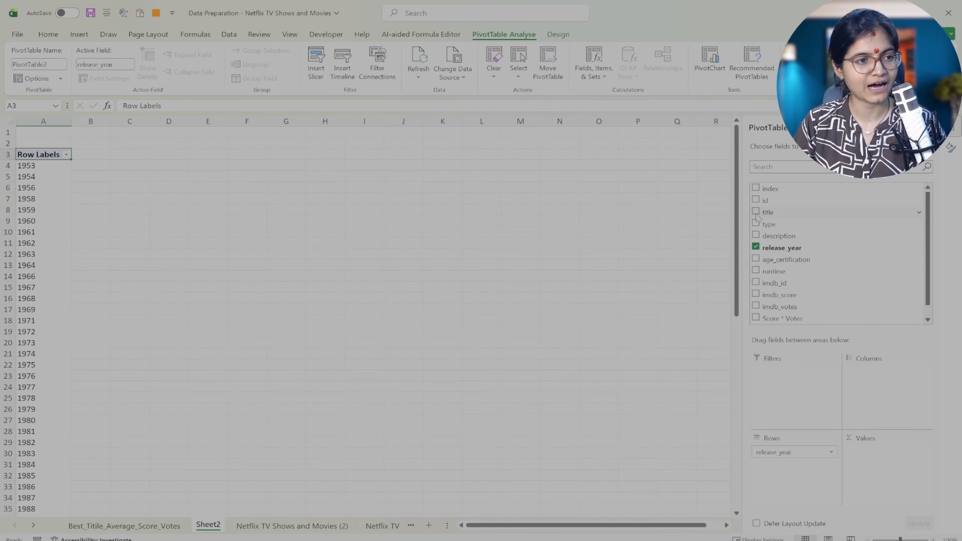
drag(771, 201, 858, 455)
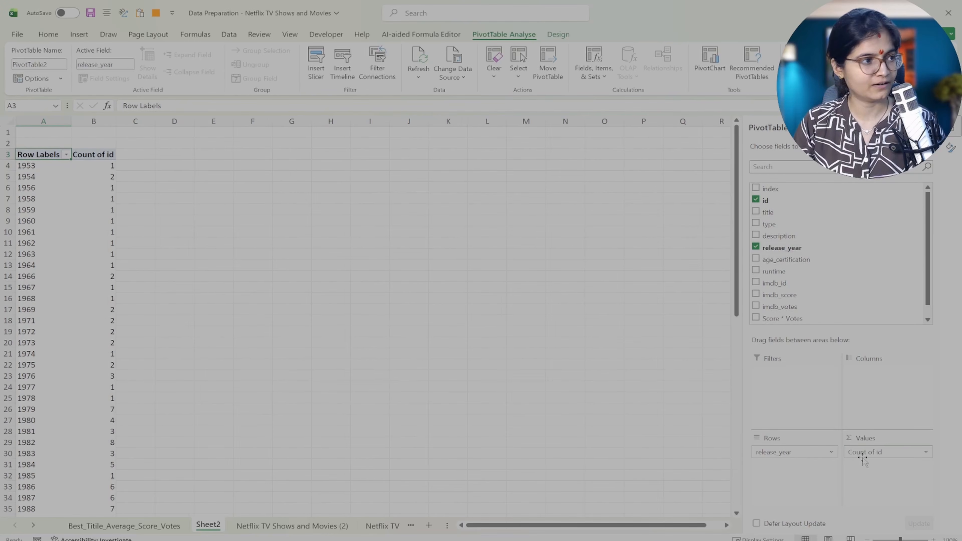
click(43, 166)
click(100, 166)
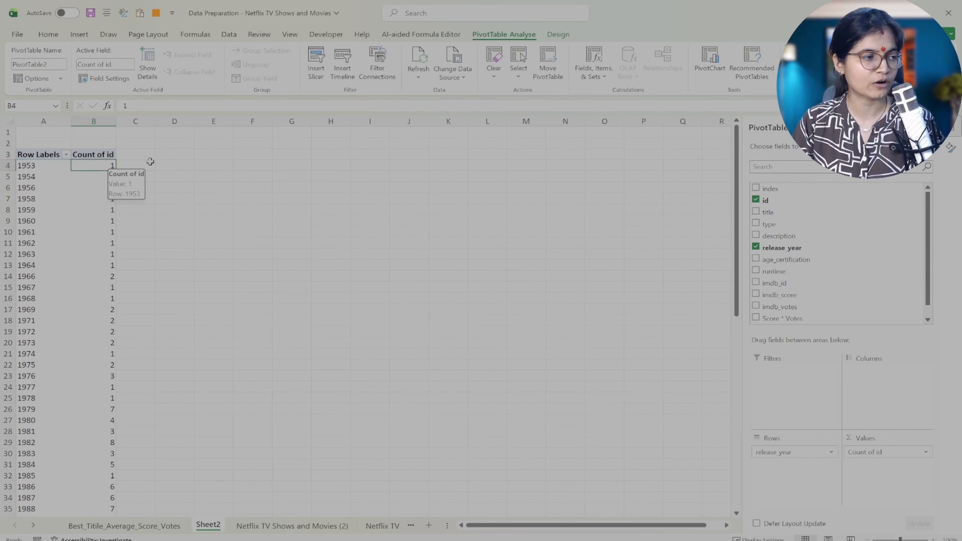
click(41, 176)
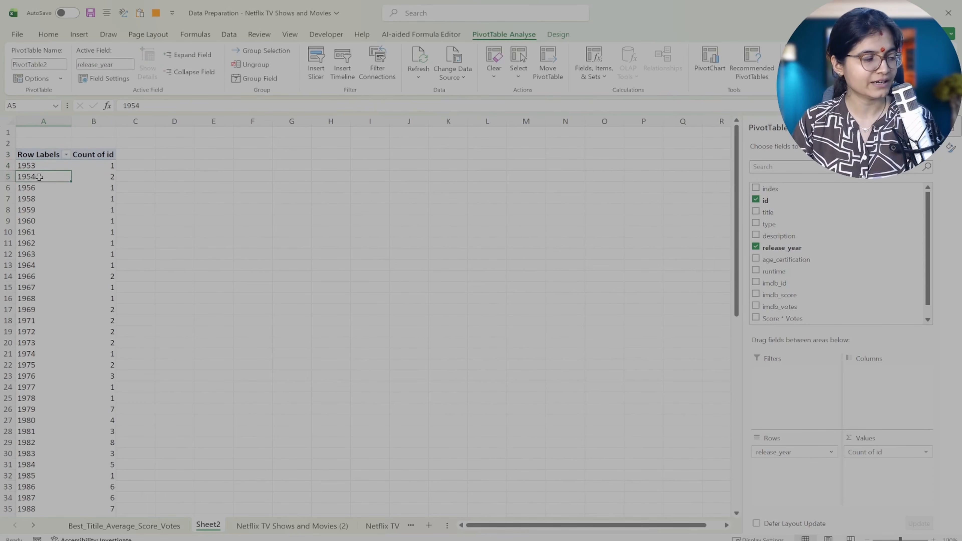
click(109, 177)
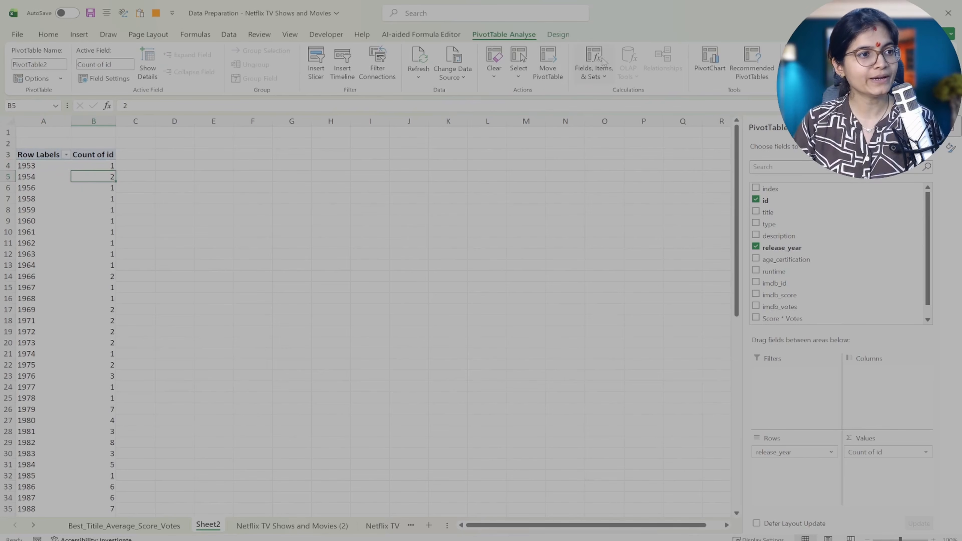
Start a PivotChart from the release-year counts and compare previews of the available line chart variants.
click(718, 63)
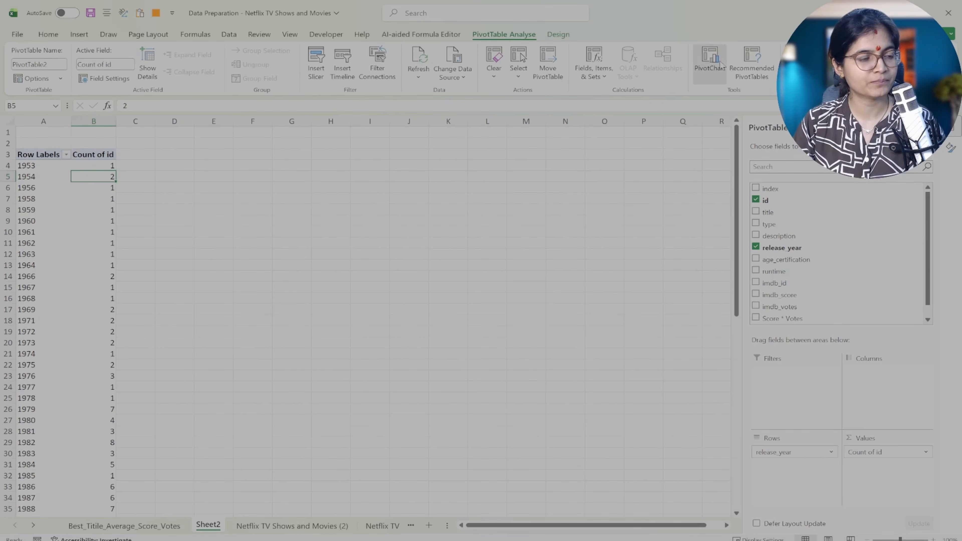
click(351, 195)
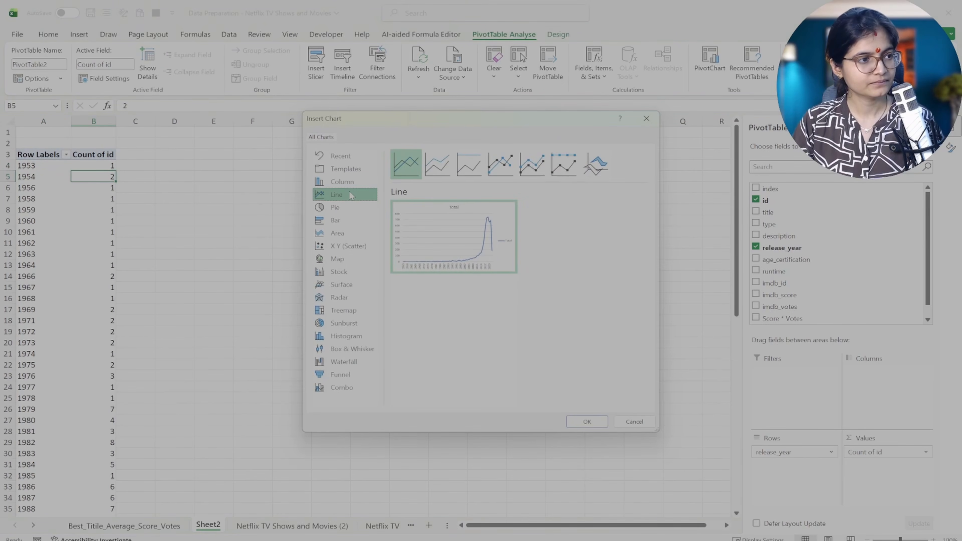
click(437, 164)
click(469, 163)
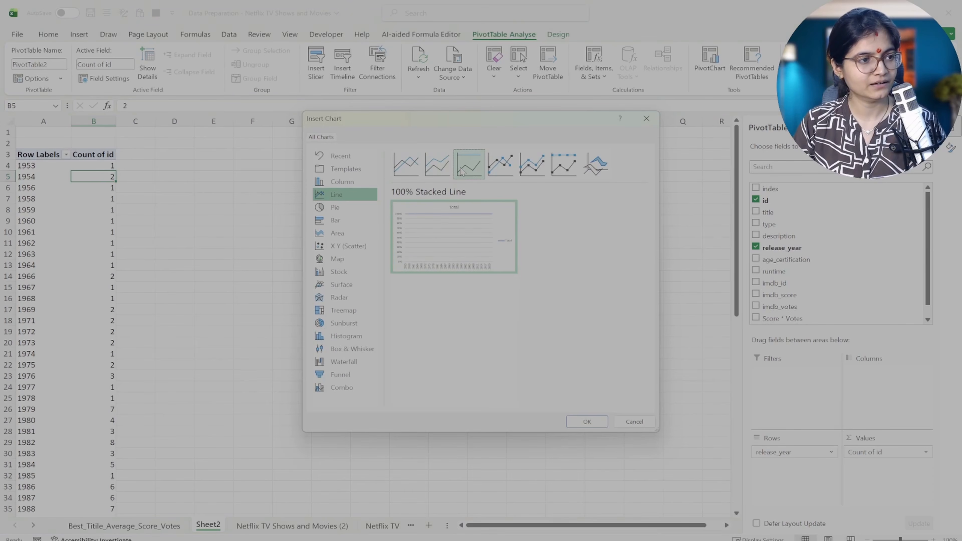
click(493, 172)
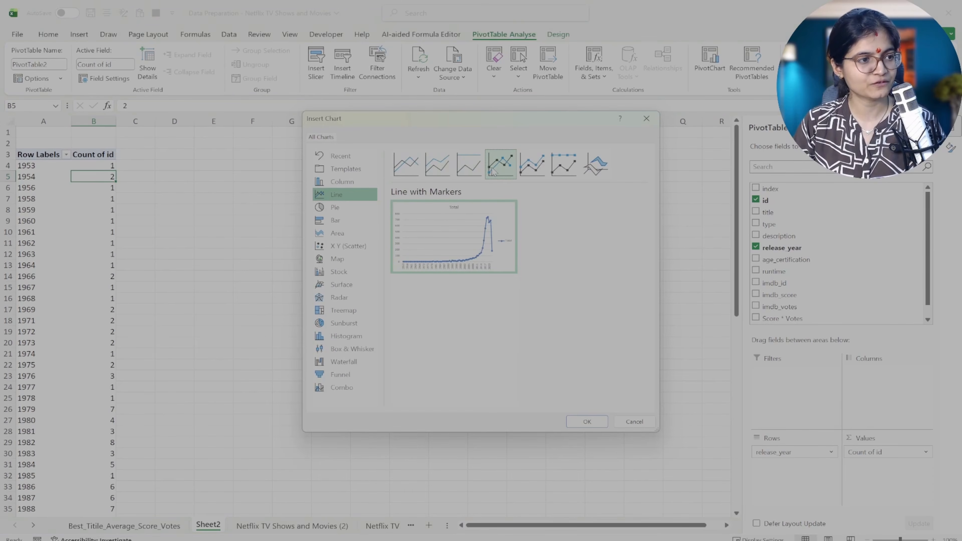
click(532, 167)
click(564, 166)
click(594, 169)
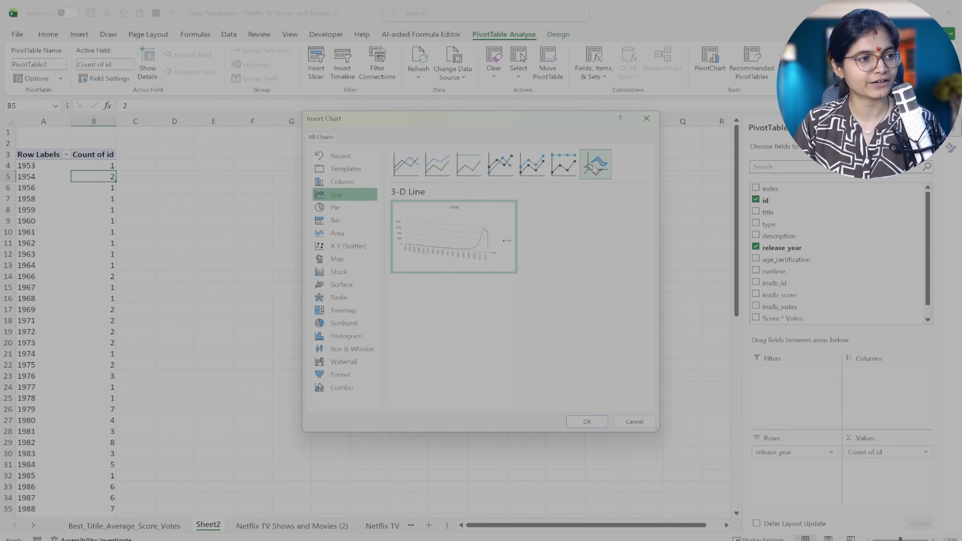
click(469, 167)
click(446, 170)
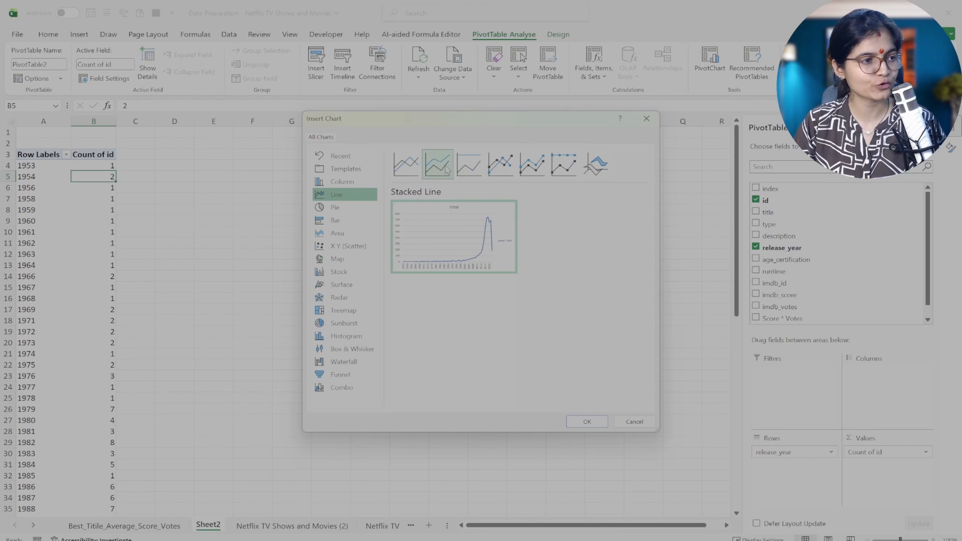
click(406, 167)
click(456, 163)
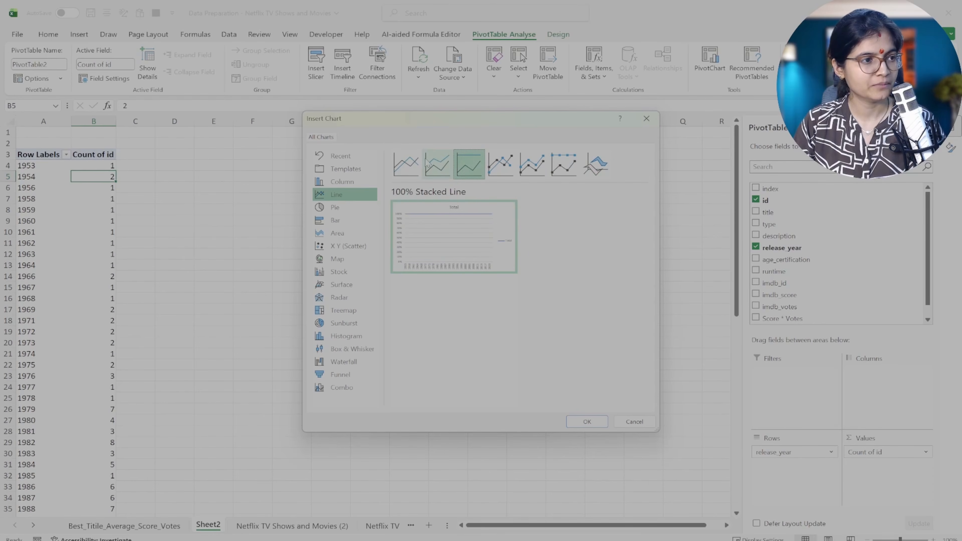
click(437, 164)
click(413, 164)
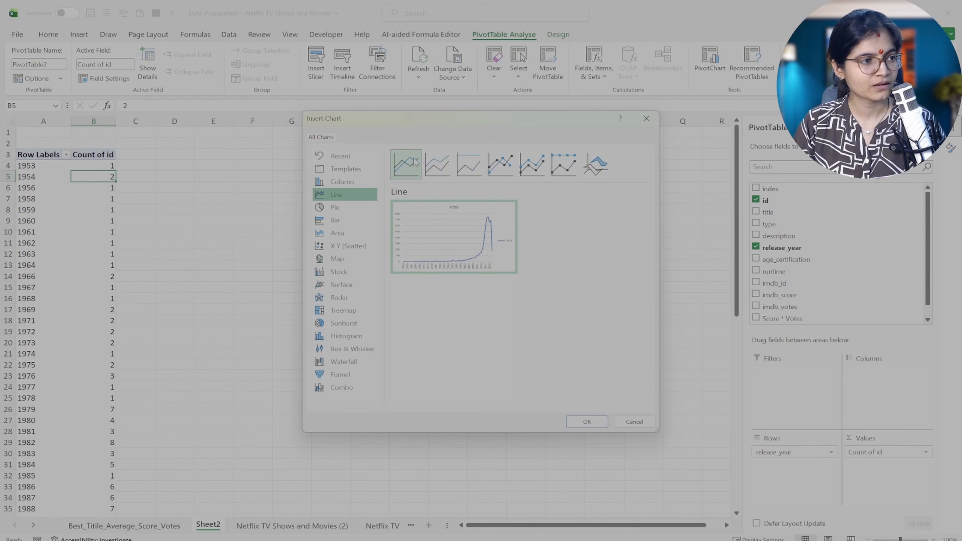
Insert the PivotChart as Line with Markers, enlarge it and place it beside the top of the PivotTable.
click(493, 167)
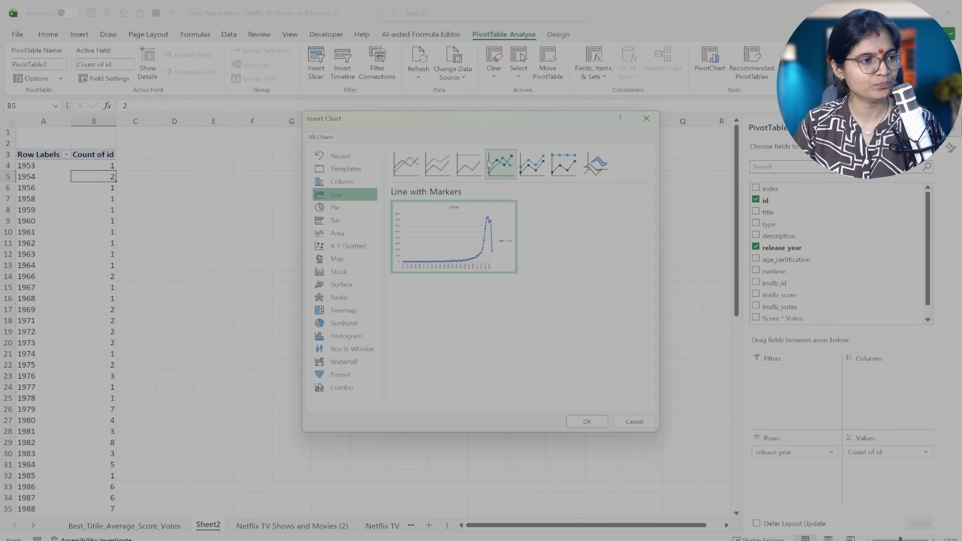
click(587, 422)
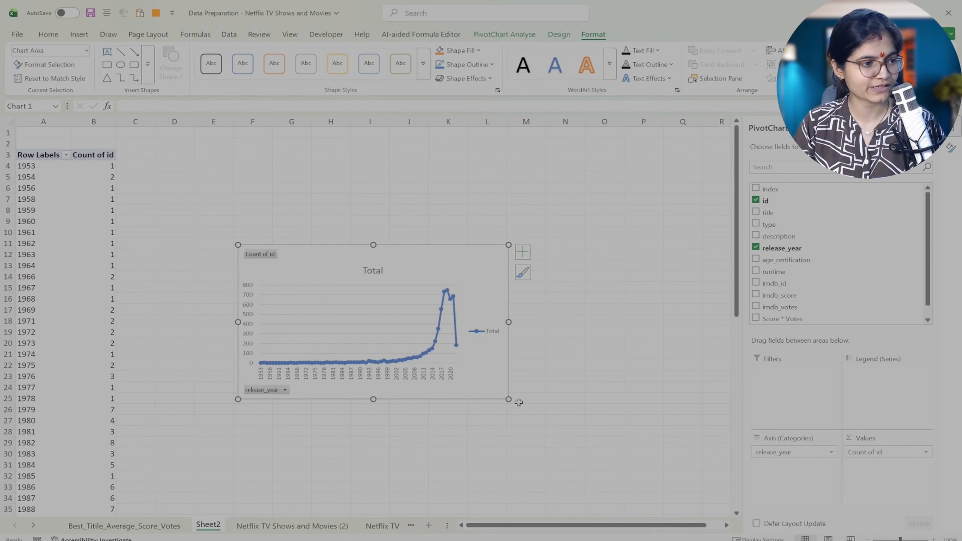
drag(507, 399, 610, 435)
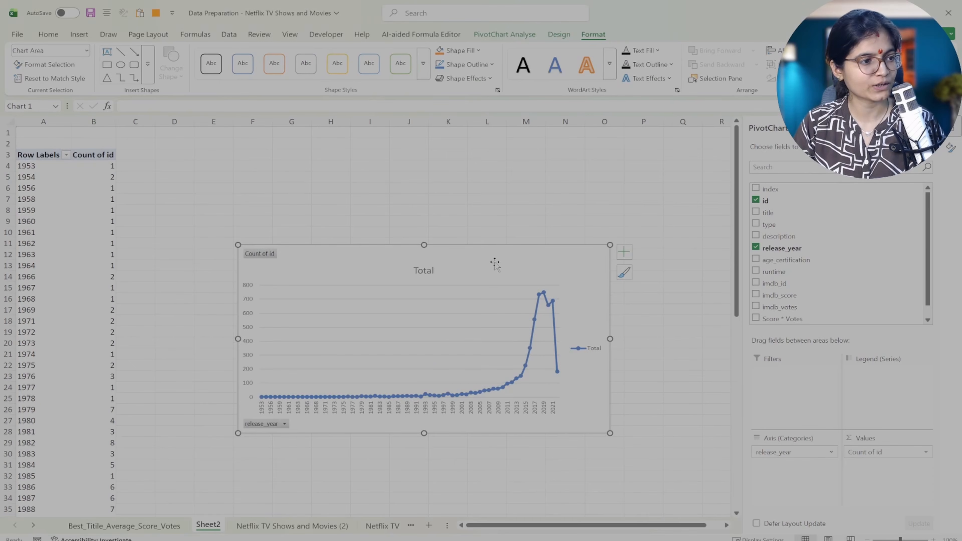
drag(486, 265, 409, 171)
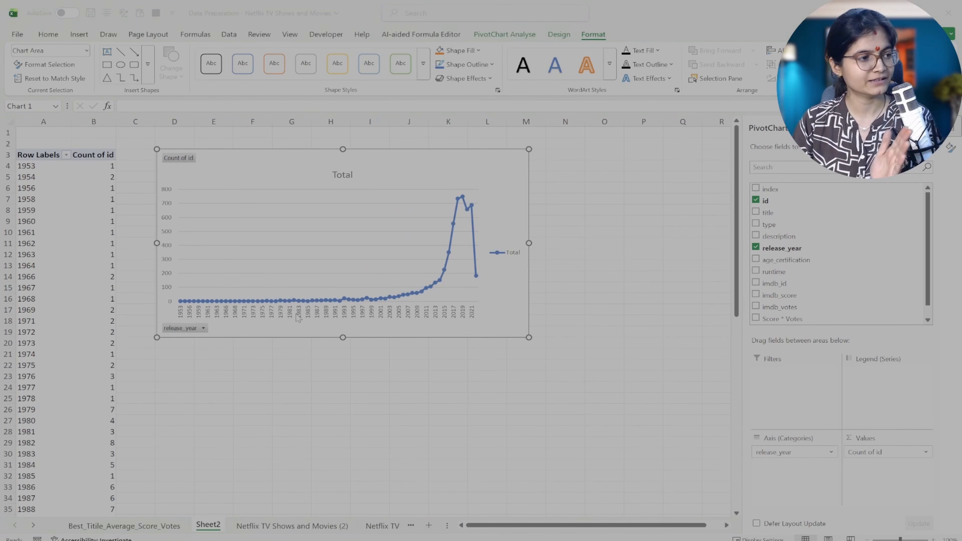
Change the PivotChart title to "Release year by count of IDs".
double_click(343, 176)
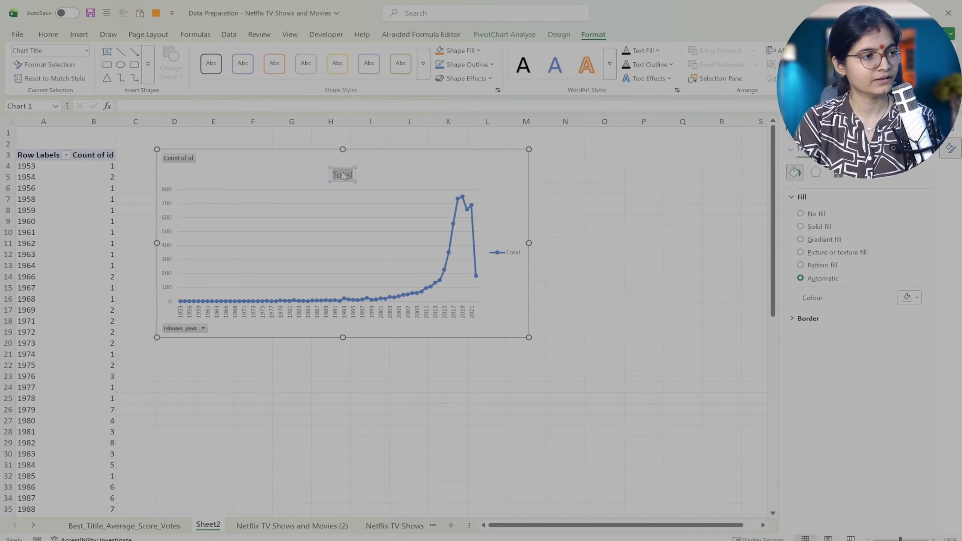
key(BackSpace)
text(Release)
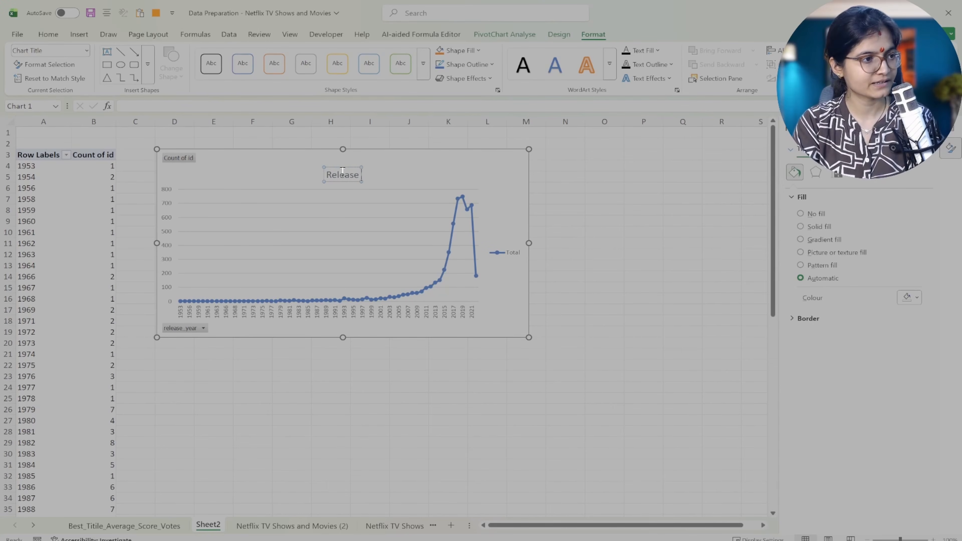
text( year)
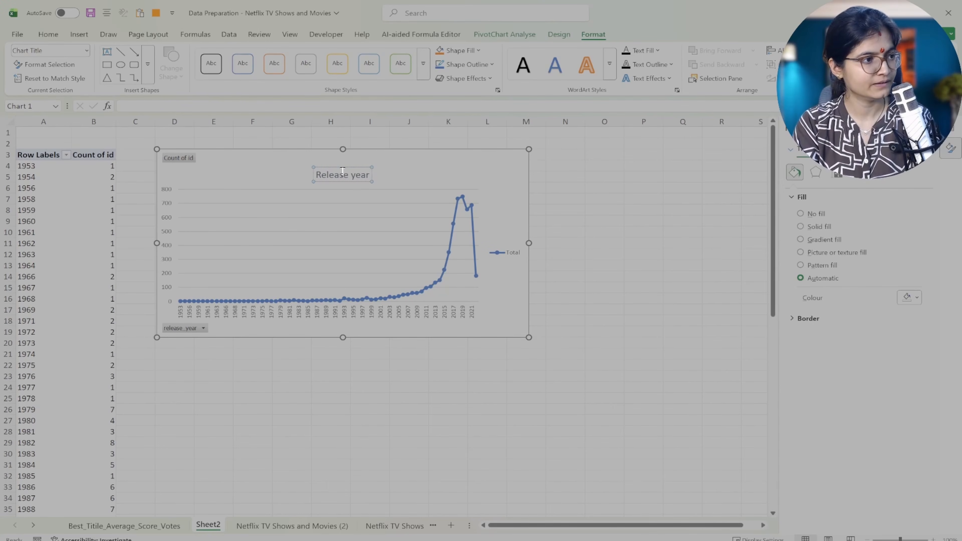
text( by)
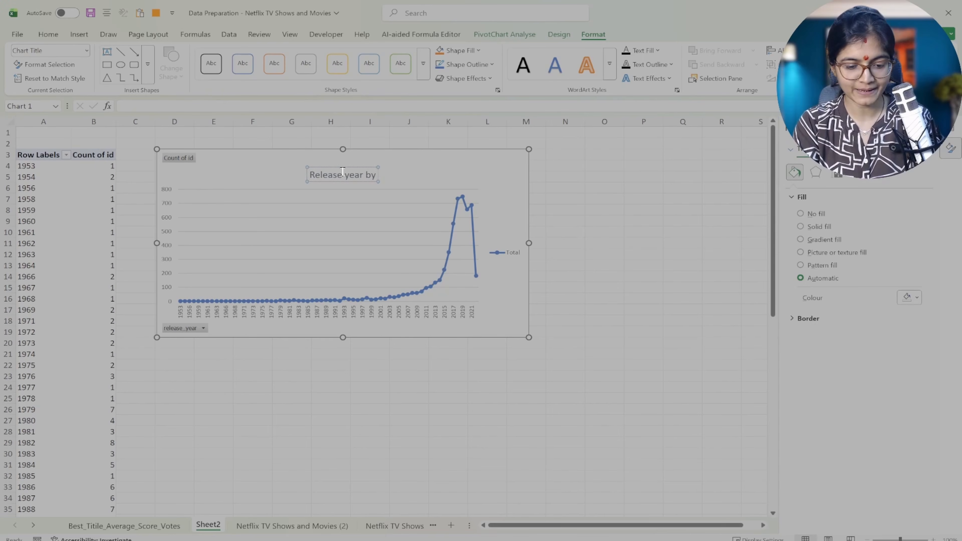
text( cou)
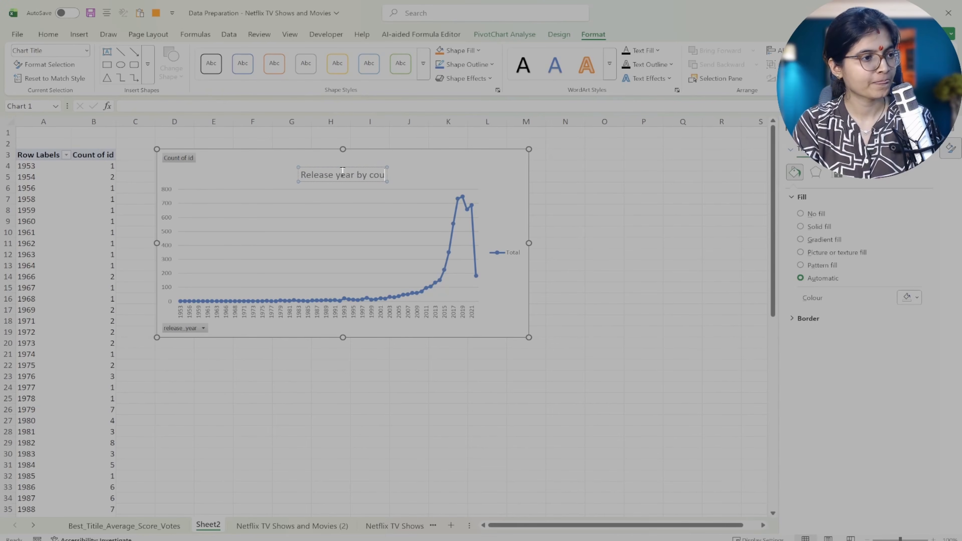
text(nt of IDs)
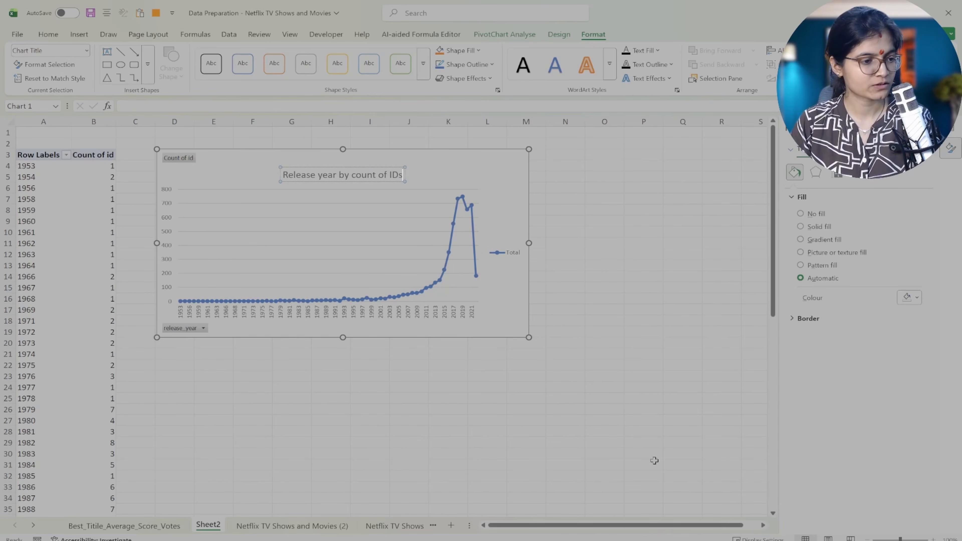
Review the second Problem Understanding question in the Netflix Analytics Dashboard Word document, and return to the Excel workbook.
key(alt+Tab)
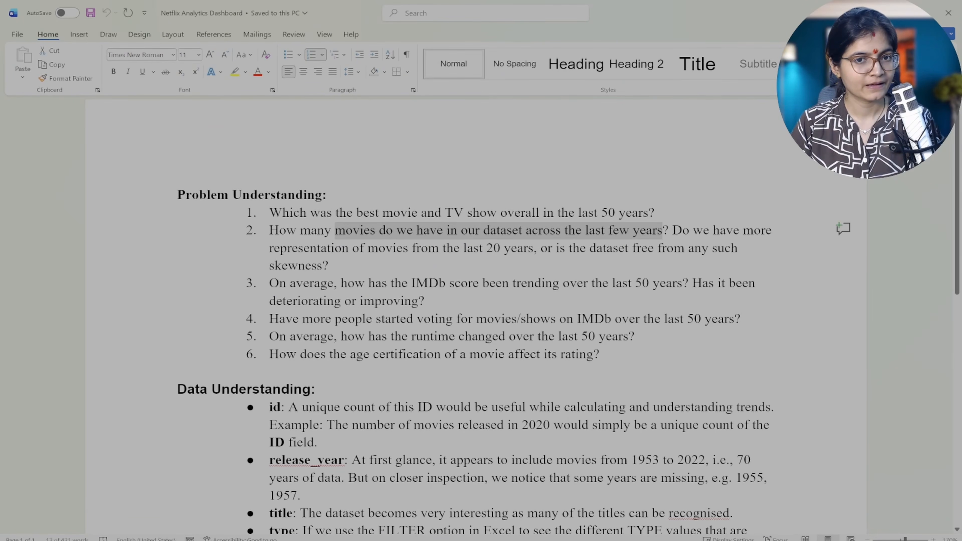
key(alt+Tab)
key(alt+Tab)
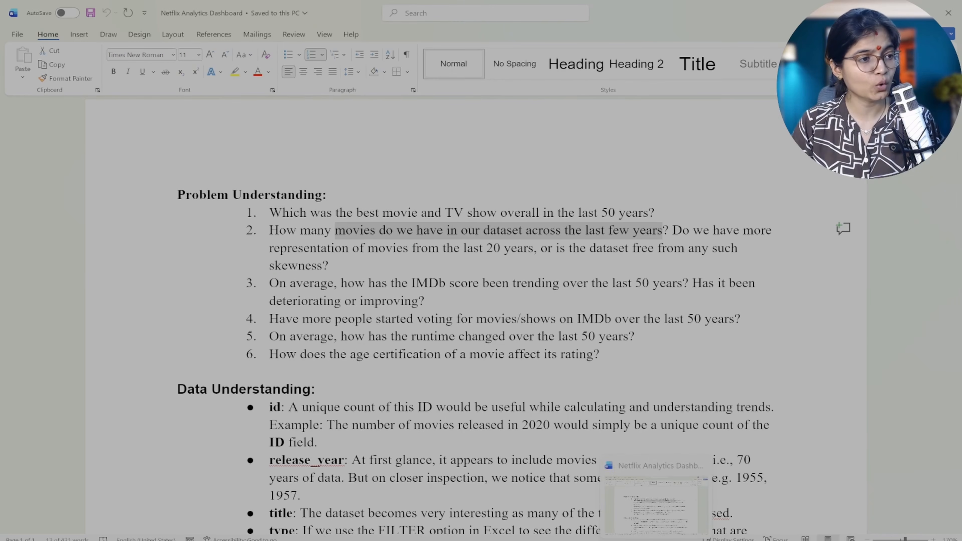
key(alt+Tab)
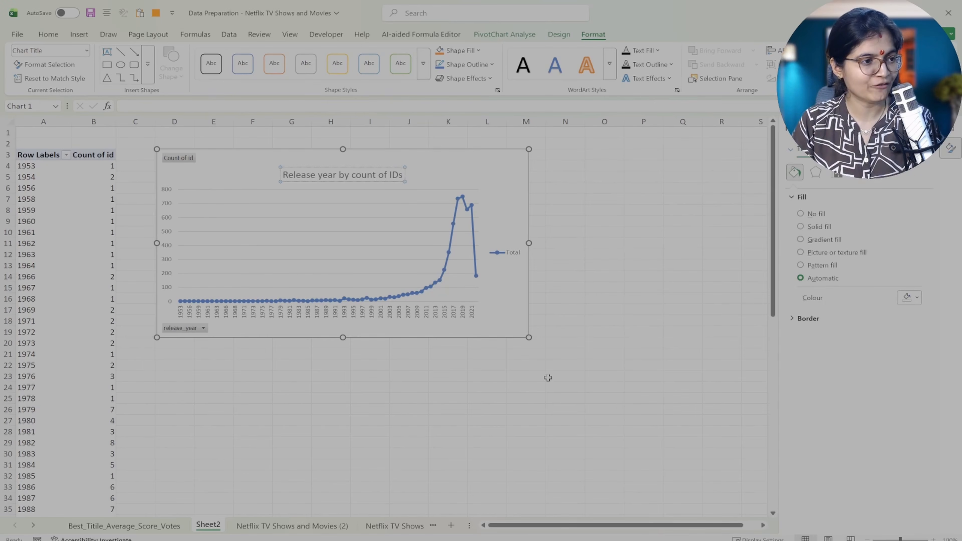
Examine the release-year trend in the chart and look over the Best_Titile_Average_Score_Votes sheet for comparison.
click(485, 365)
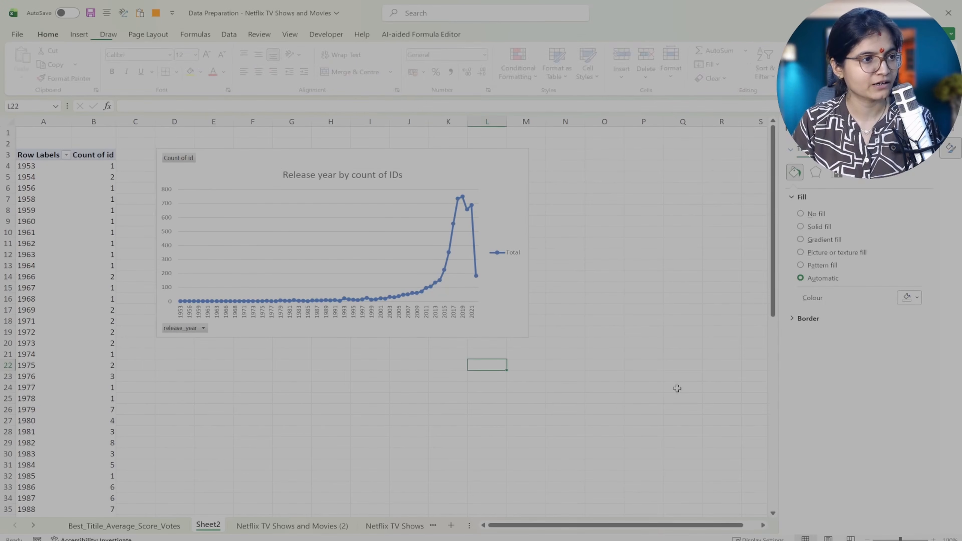
click(415, 173)
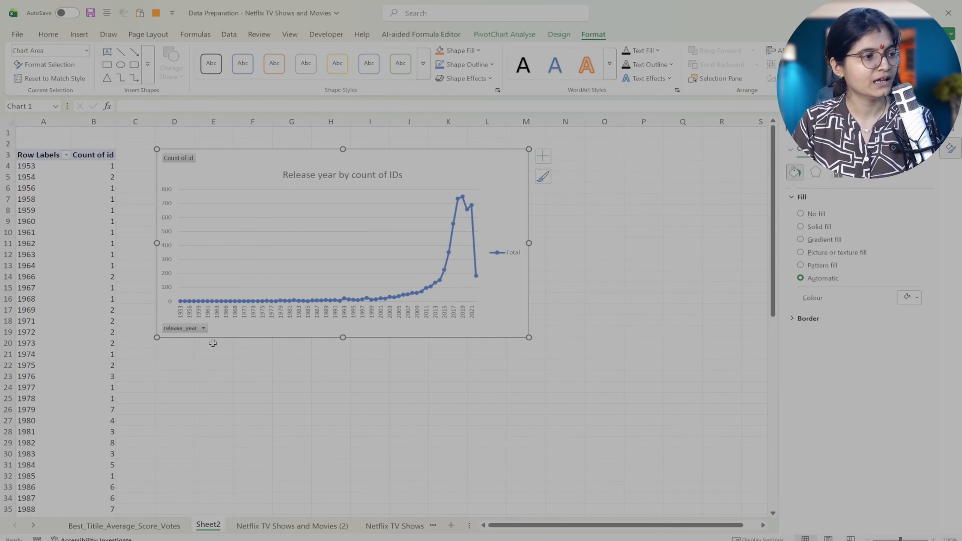
click(159, 526)
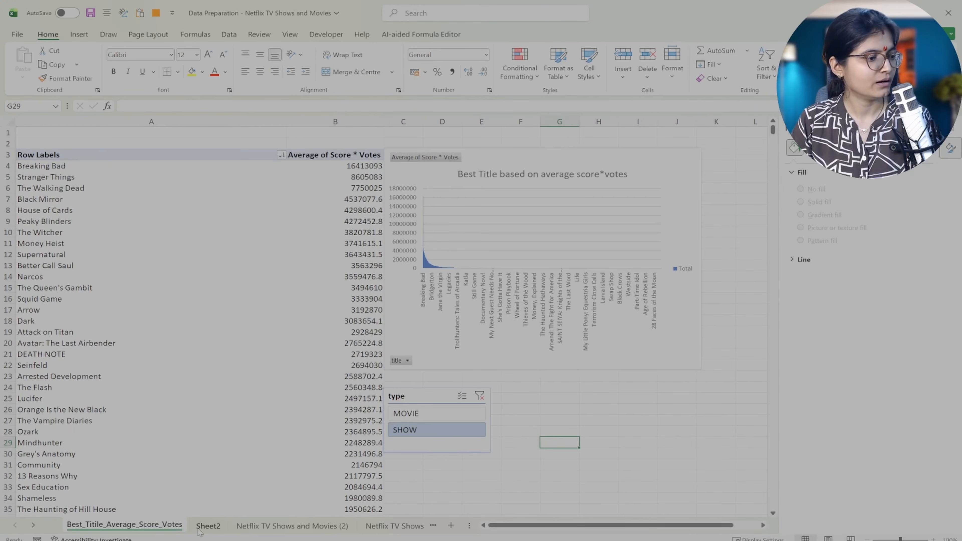
click(208, 526)
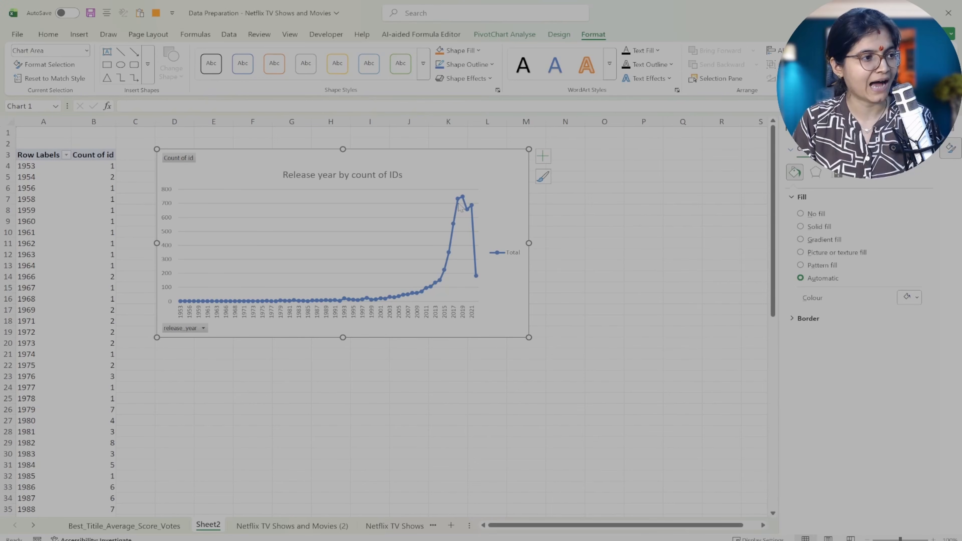
mouse_move(459, 206)
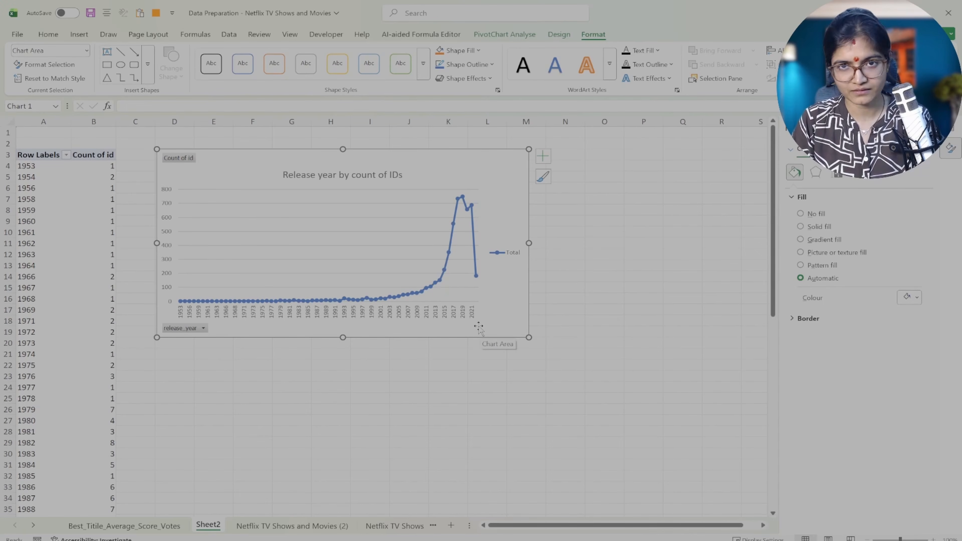
click(168, 526)
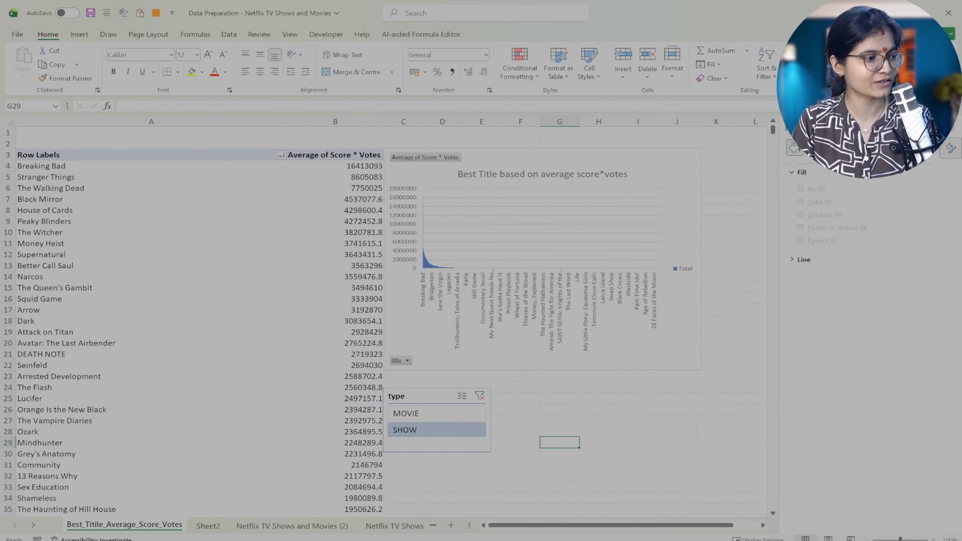
Rename Sheet2, which holds the release-year PivotTable and chart, as Release_Year_IDs.
click(217, 530)
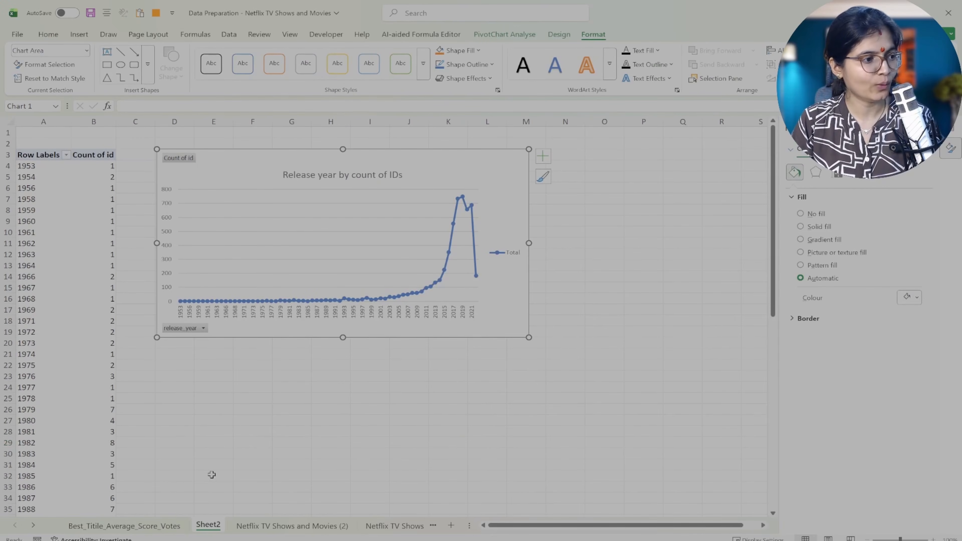
right_click(218, 529)
click(259, 418)
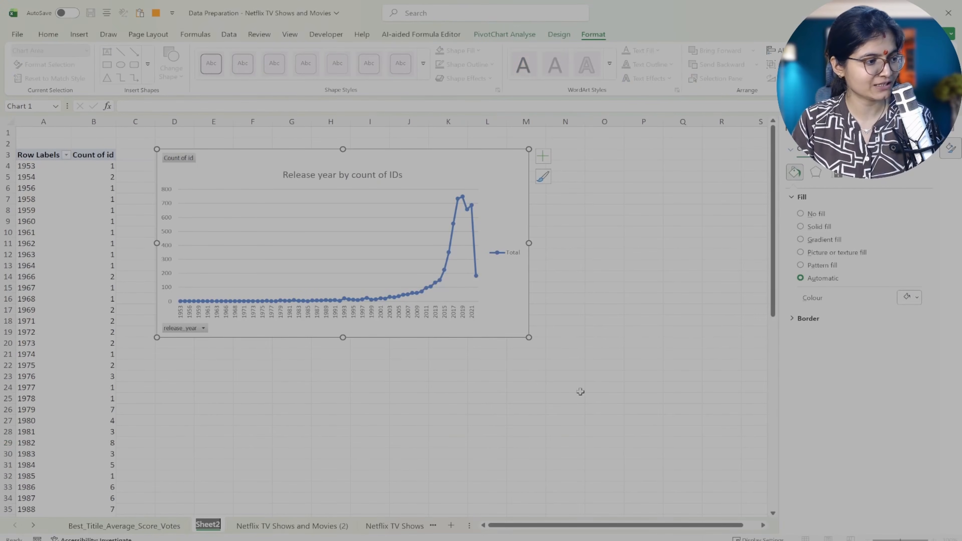
text(Release)
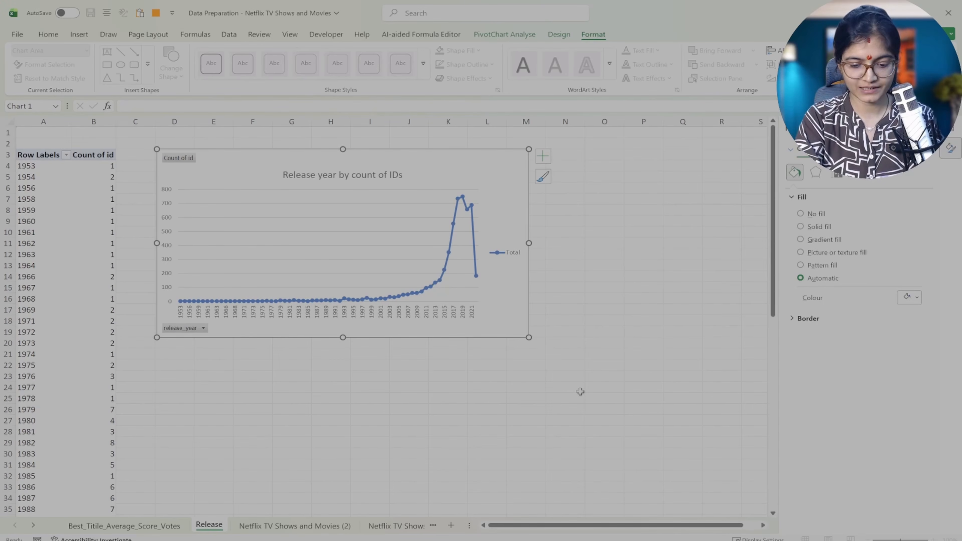
text(_Year)
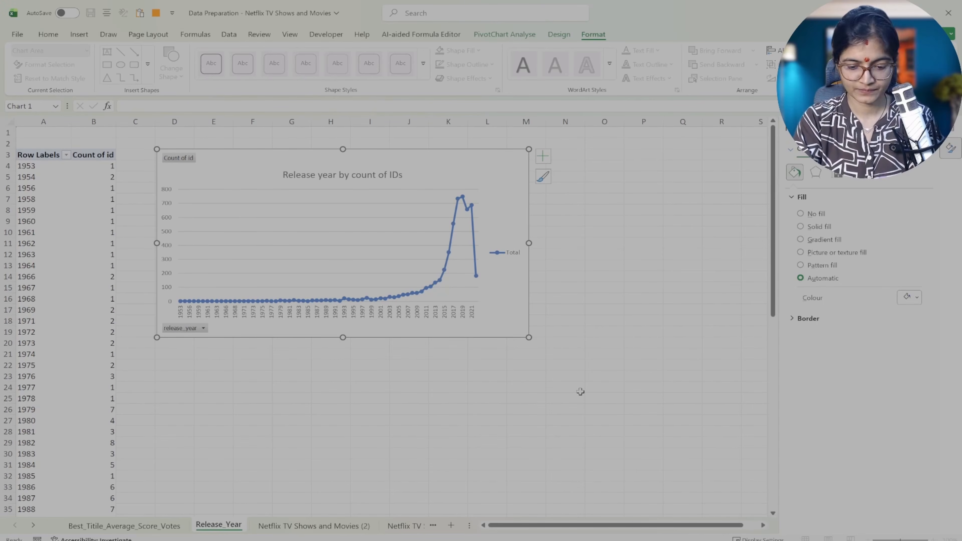
text(_I)
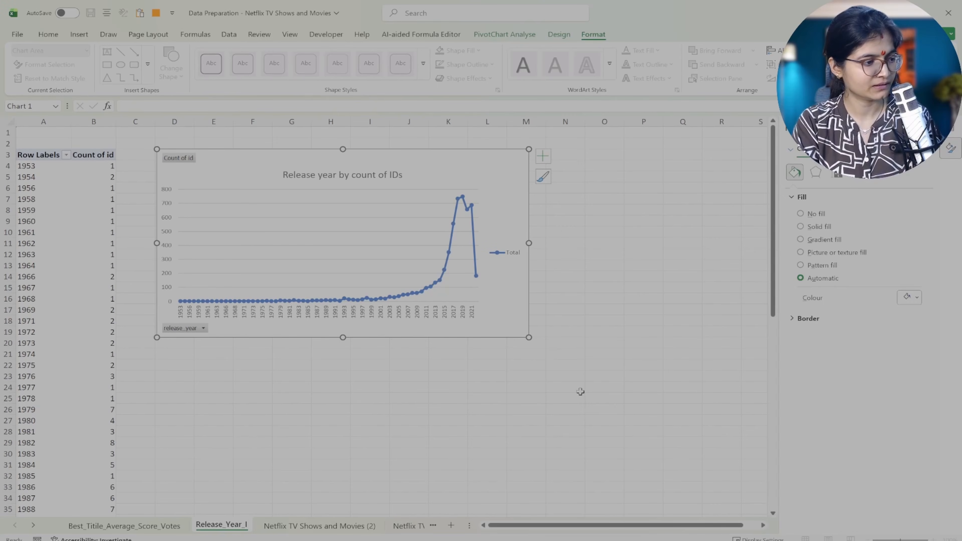
text(Ds)
key(Return)
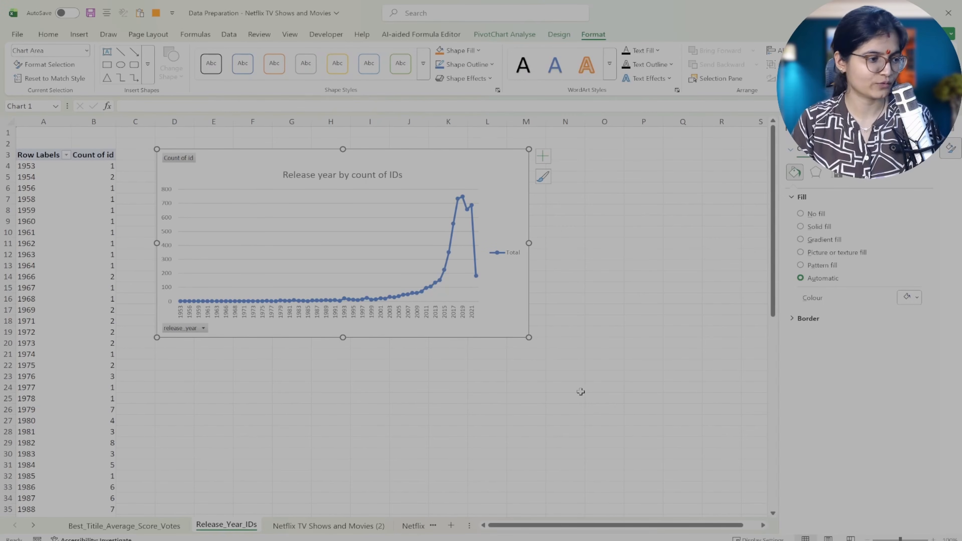
Look over the finished analysis sheets, and review the third Problem Understanding question in the Netflix Analytics Dashboard Word document.
click(146, 526)
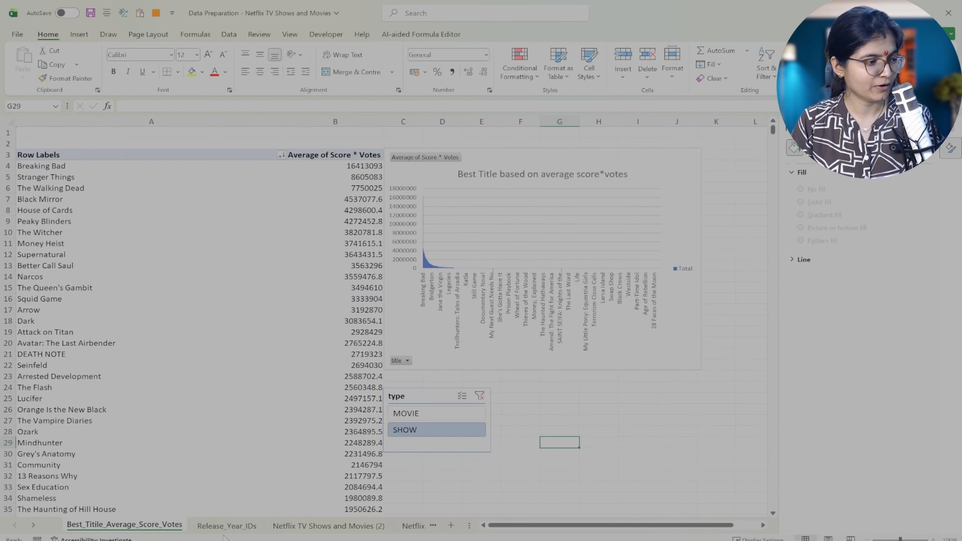
click(226, 526)
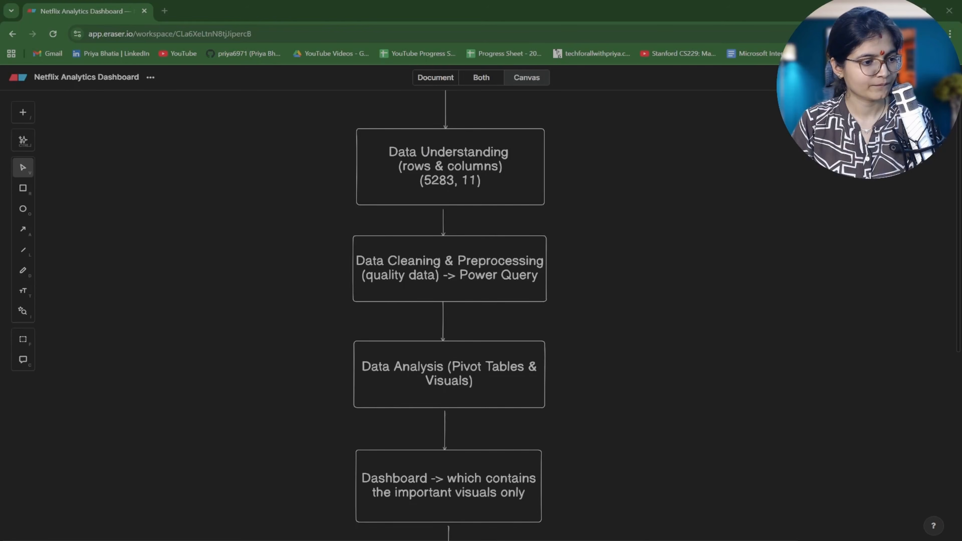
click(583, 540)
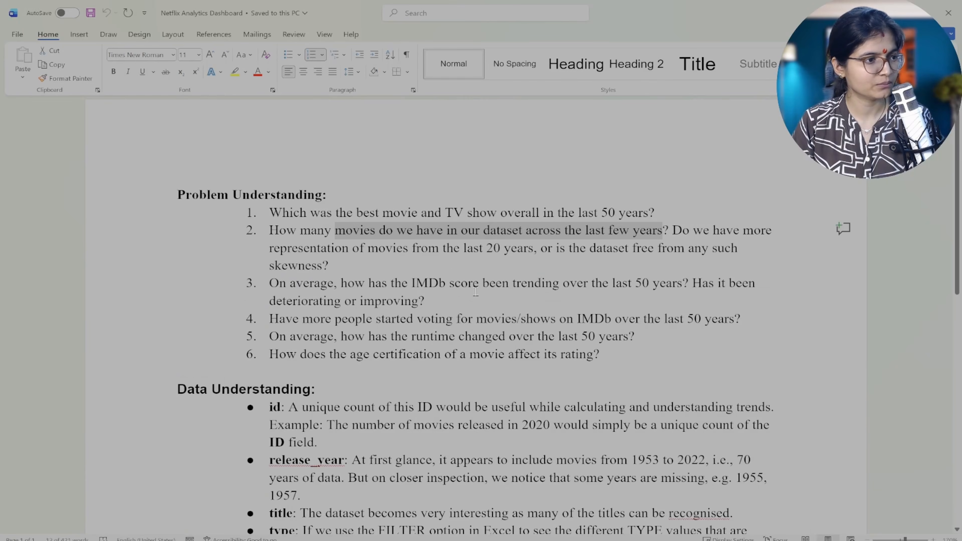
scroll(476, 292, down, 1)
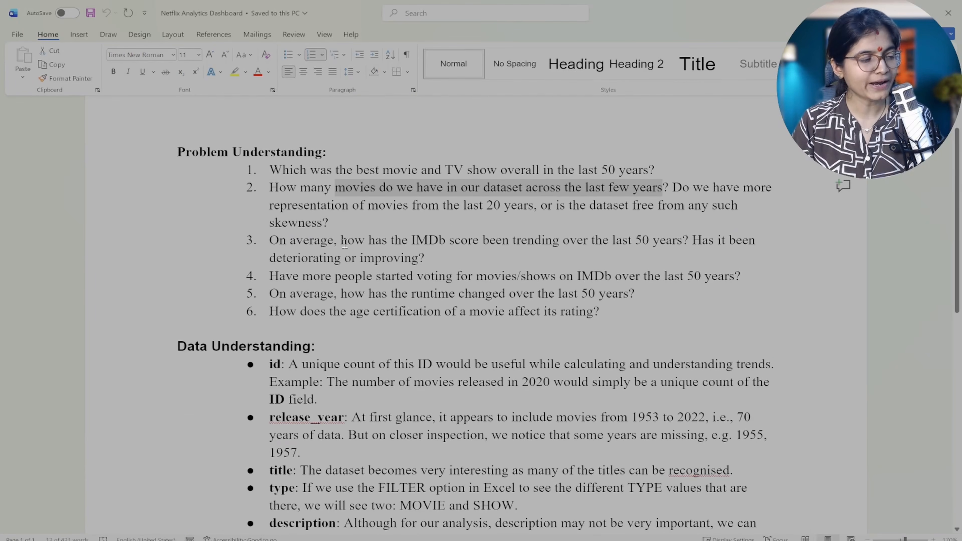
drag(415, 244, 684, 246)
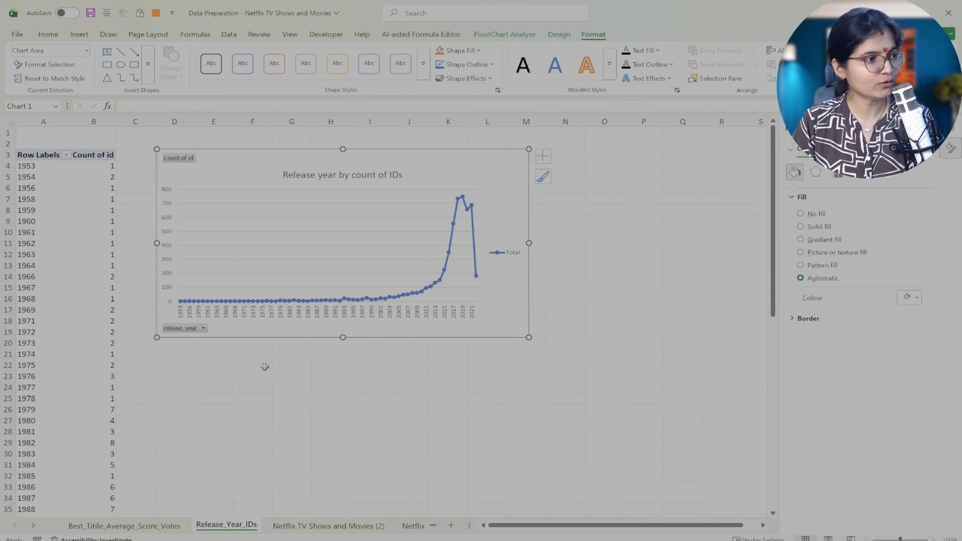
In the Excel workbook, insert a PivotTable on a new worksheet from the Netflix_TV_Shows_and_Movies table on the Netflix TV Shows and Movies (2) sheet.
click(329, 525)
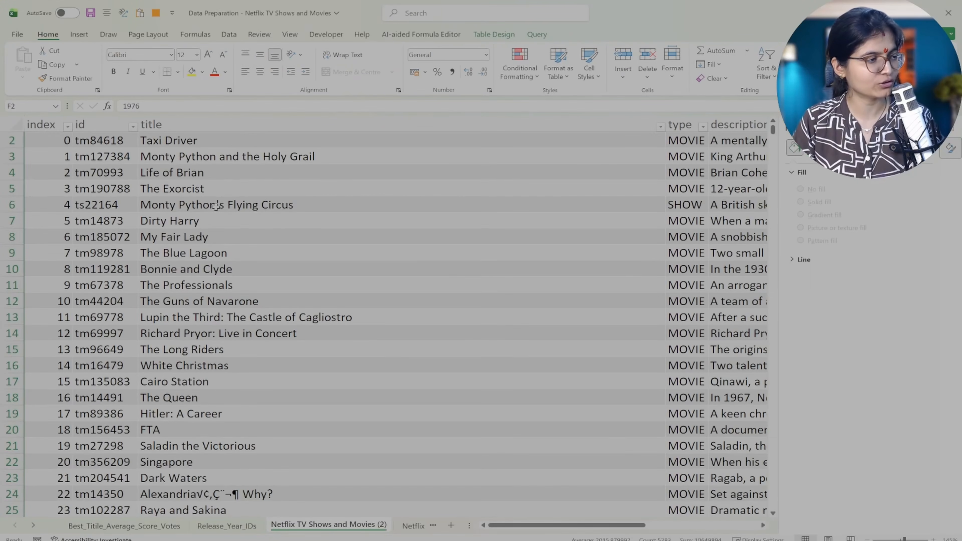
click(78, 34)
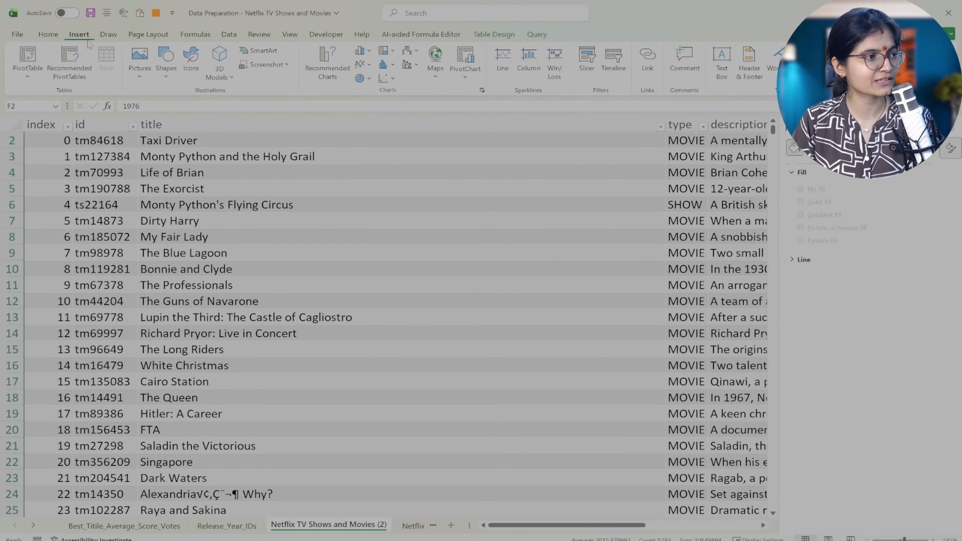
click(40, 54)
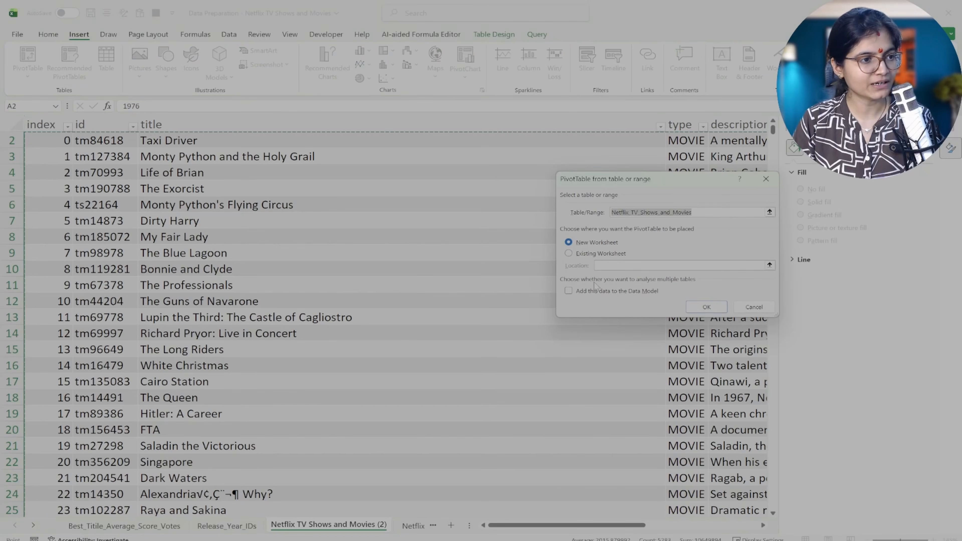
click(707, 307)
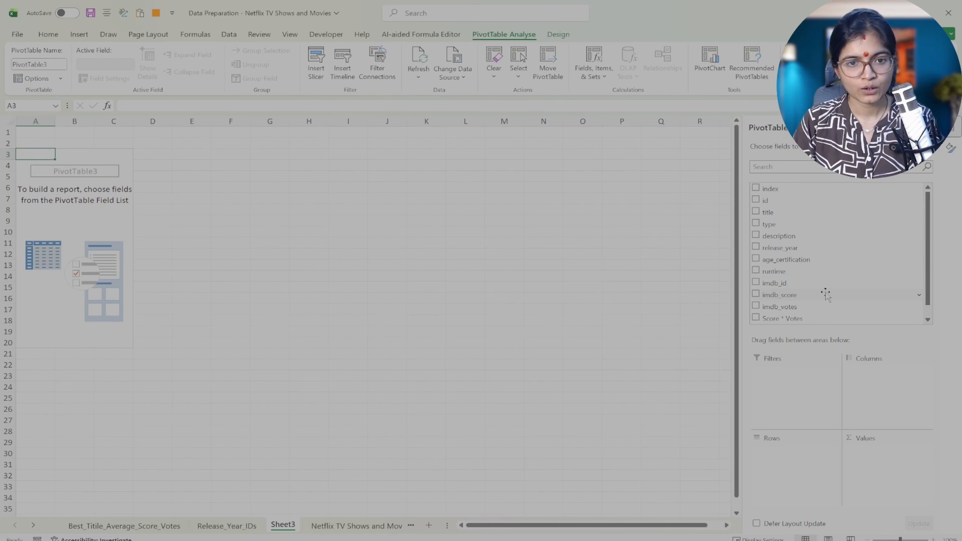
Set up the PivotTable with release_year as rows and imdb_score as values, summarised by Average.
drag(825, 295, 794, 457)
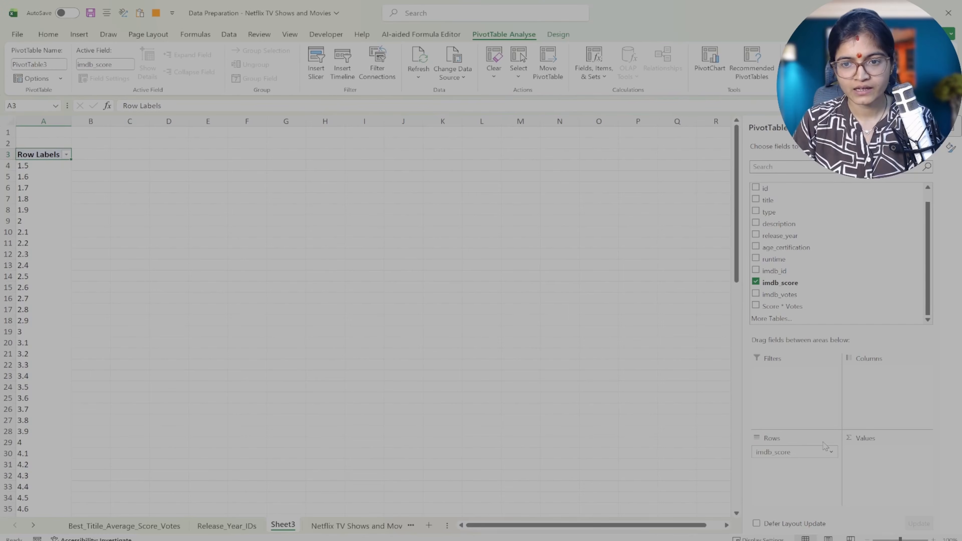
drag(825, 446, 892, 474)
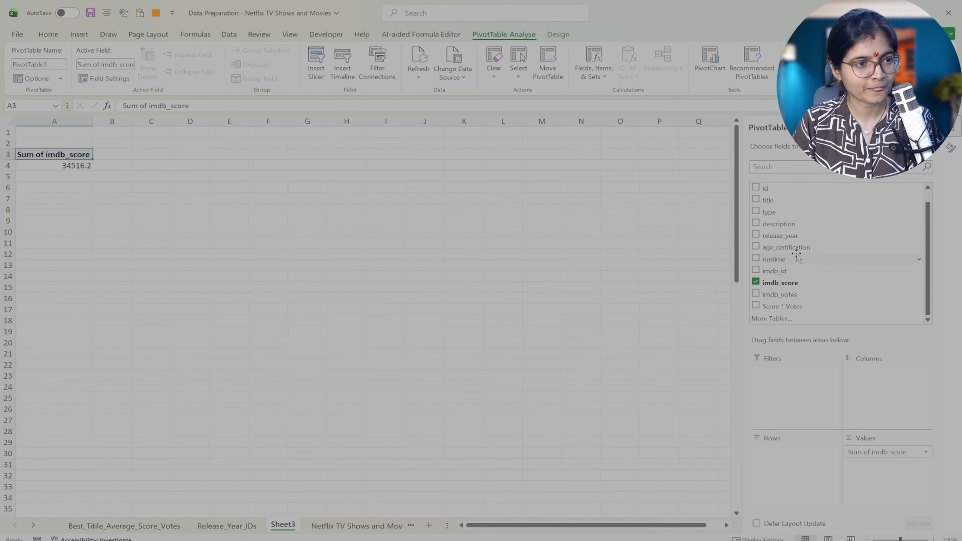
drag(798, 235, 784, 456)
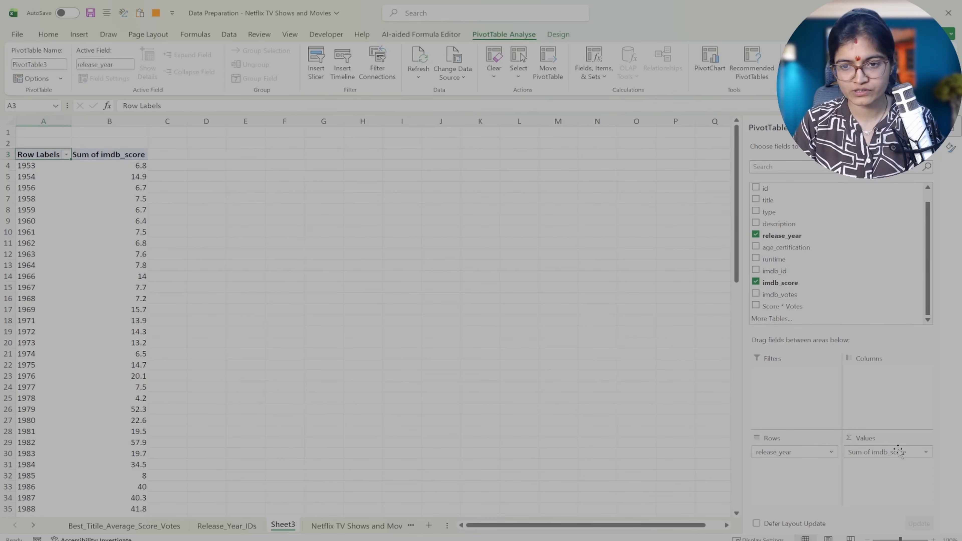
click(923, 453)
click(894, 439)
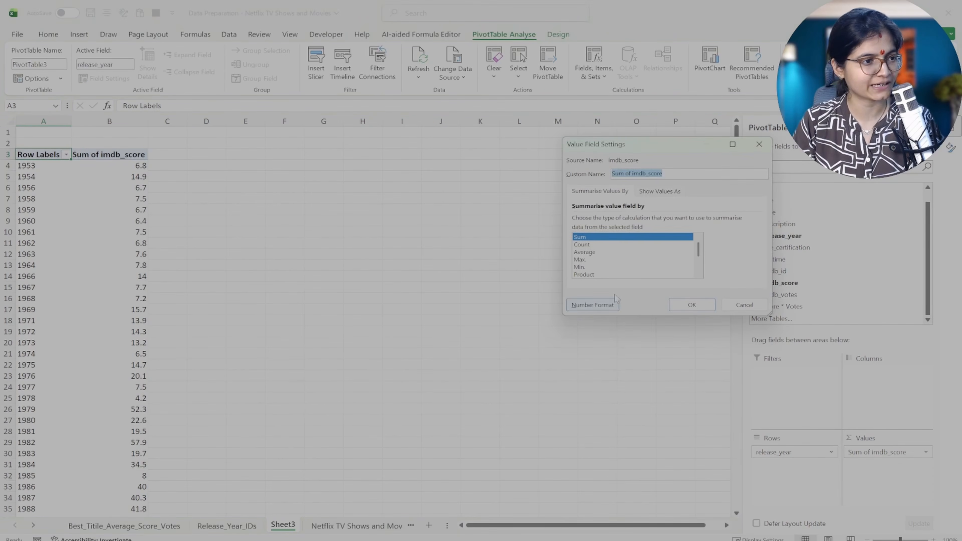
click(599, 252)
click(705, 305)
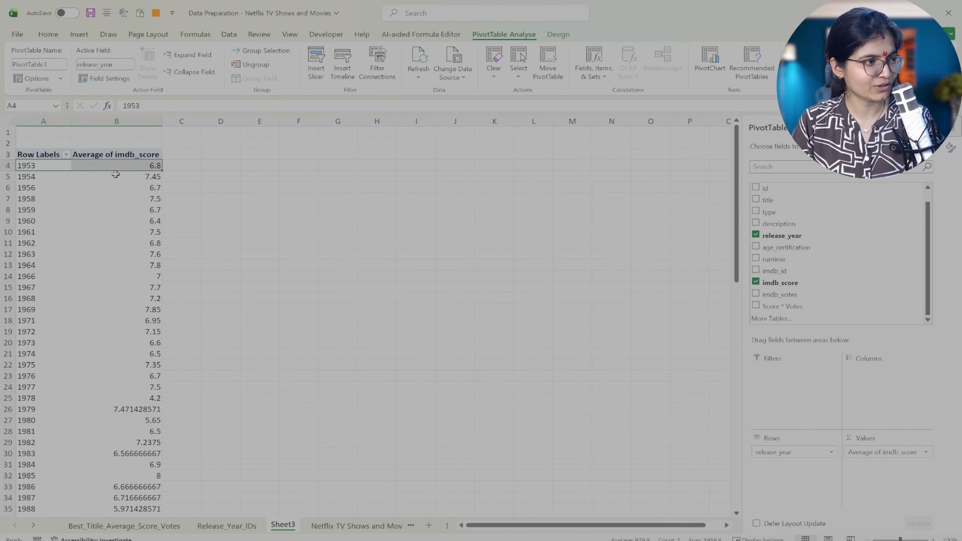
Examine the average IMDb scores of the first release years and compare them with the third question in the Word document.
click(40, 177)
click(147, 179)
click(49, 189)
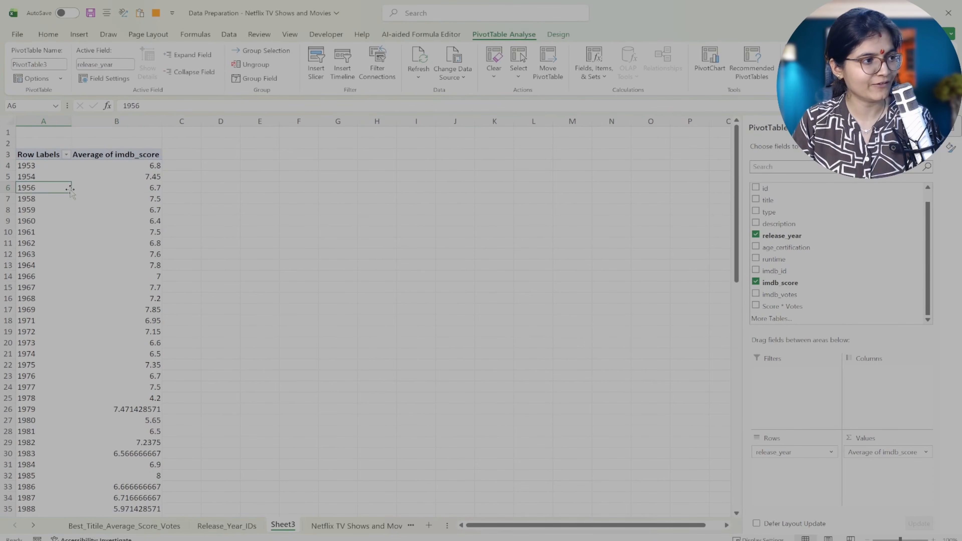
click(138, 191)
click(43, 207)
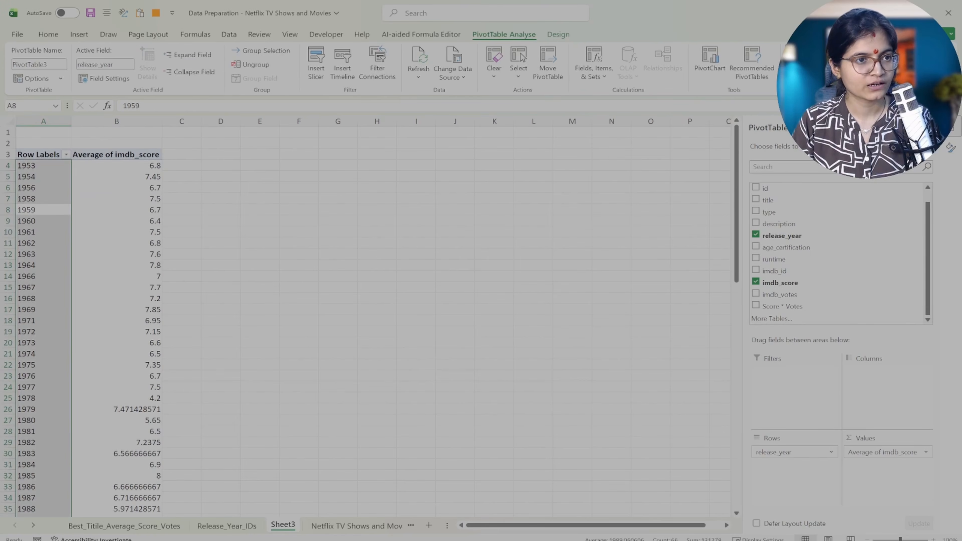
key(alt+Tab)
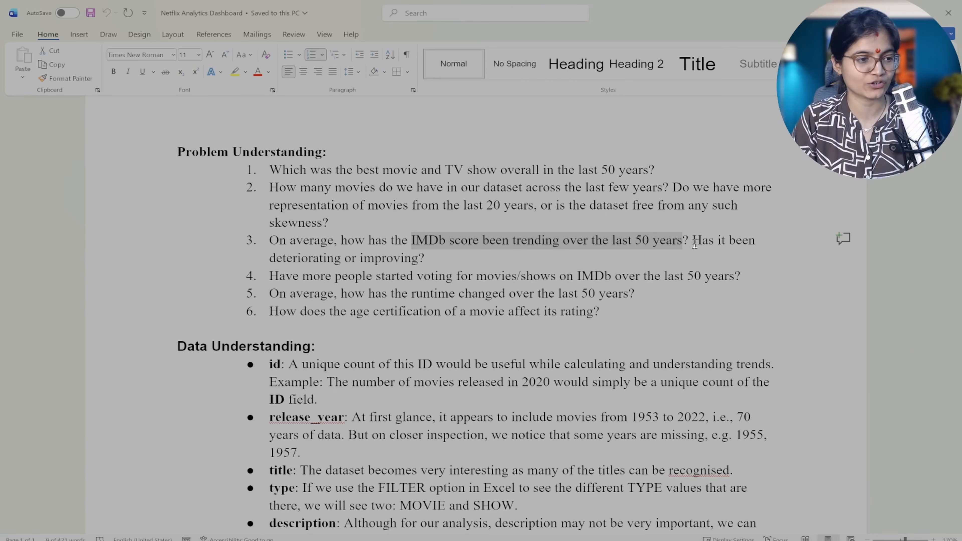
key(alt+Tab)
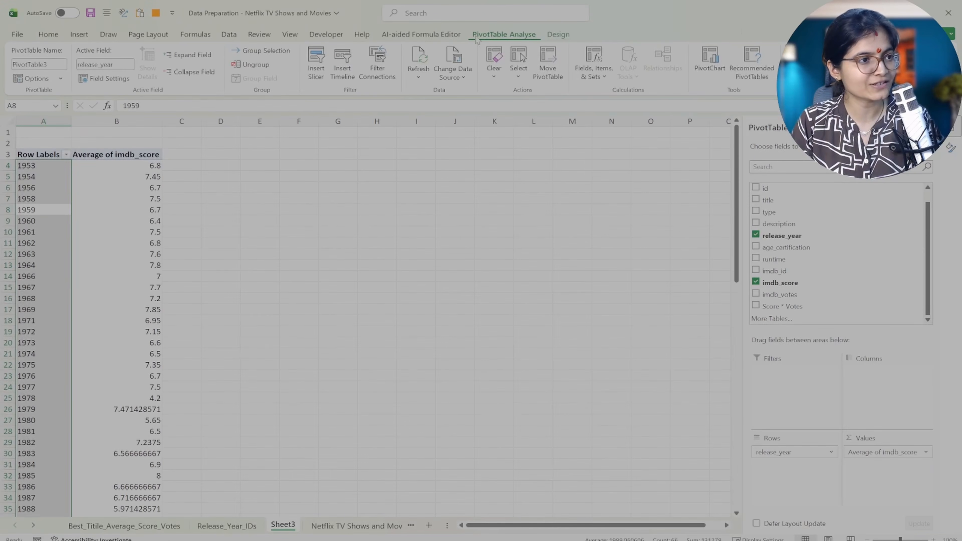
Insert a Clustered Bar PivotChart of the average IMDb scores, enlarge it and place it beside the top of the PivotTable.
click(710, 60)
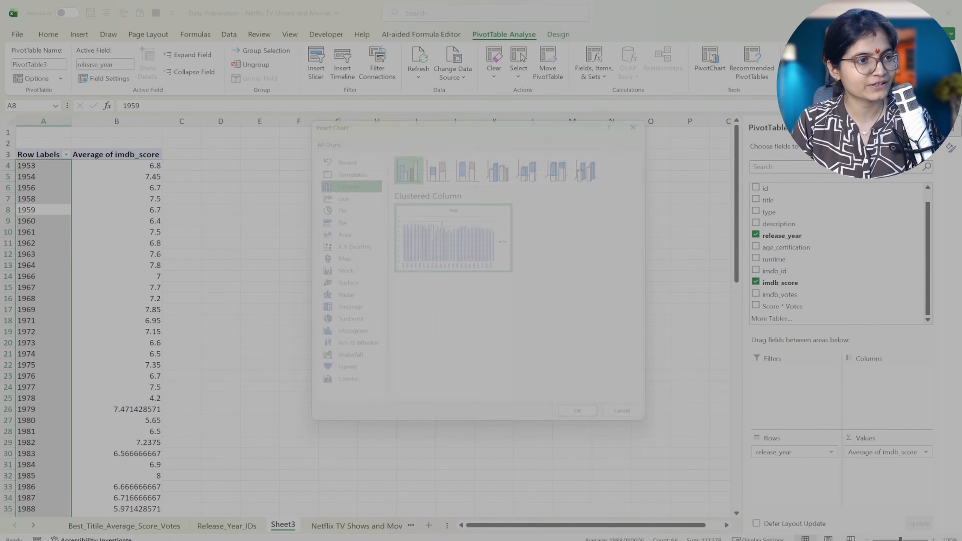
click(359, 221)
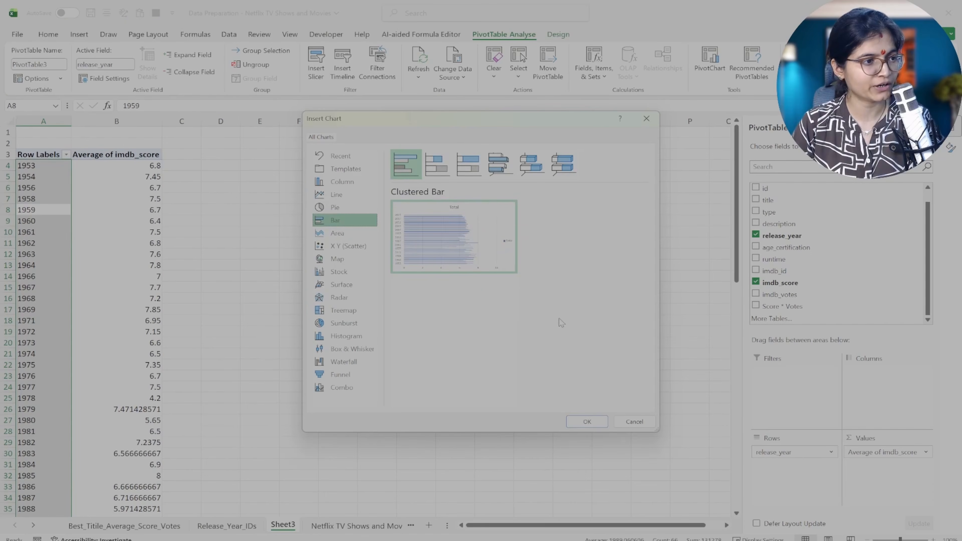
click(586, 422)
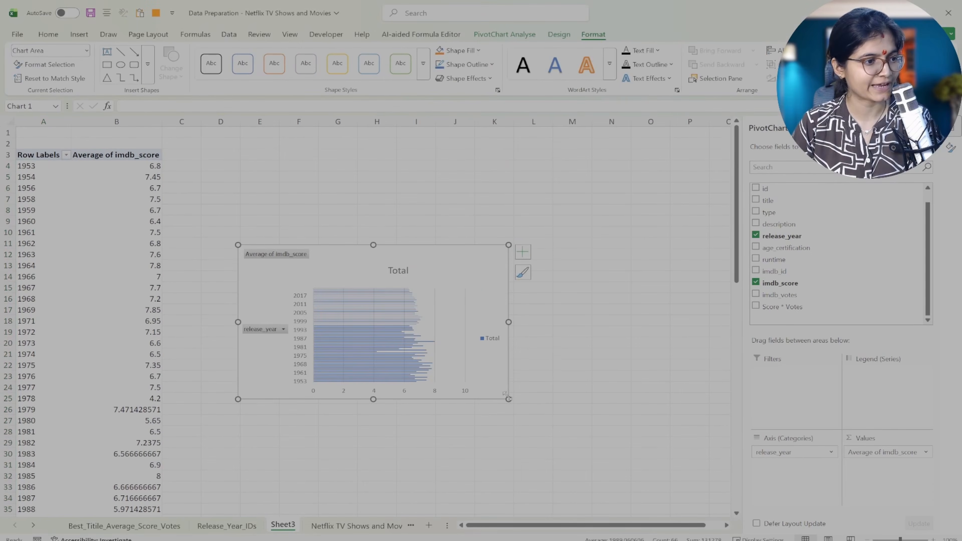
drag(508, 399, 669, 463)
drag(575, 258, 529, 161)
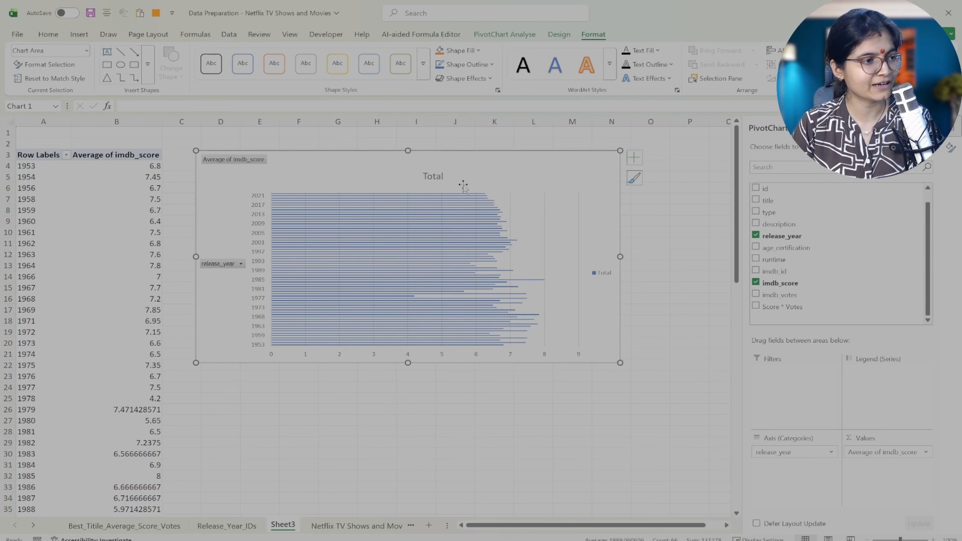
Change the PivotChart title to "Average of IMDB score by release year".
double_click(438, 177)
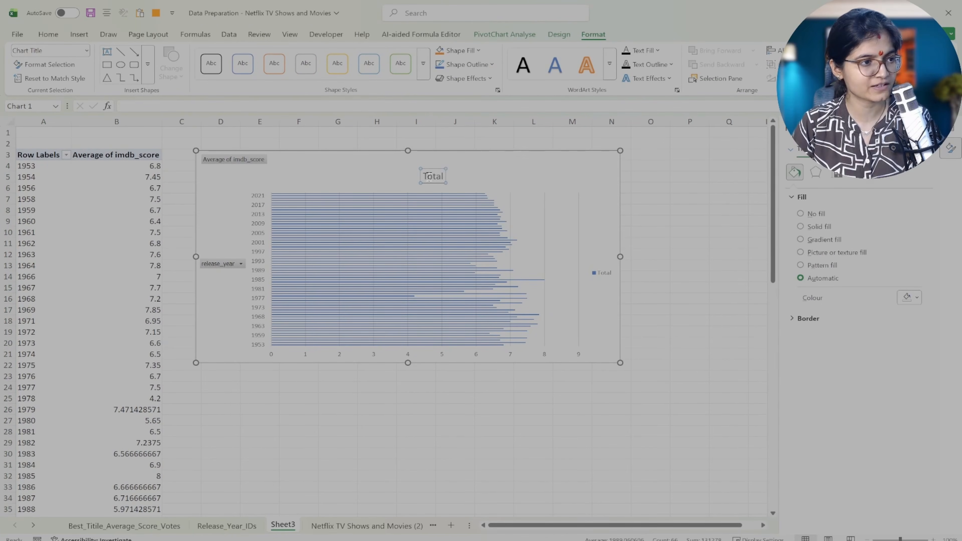
double_click(430, 176)
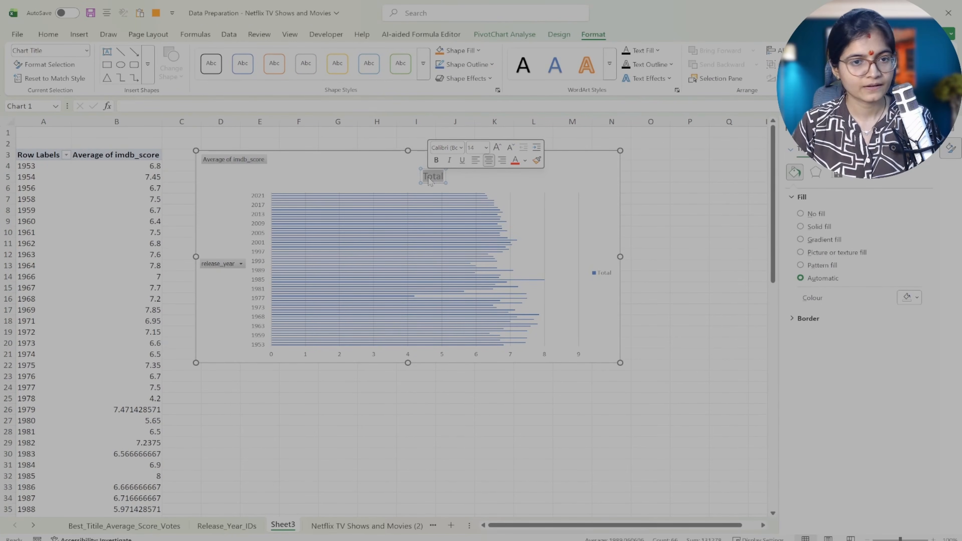
text(Av)
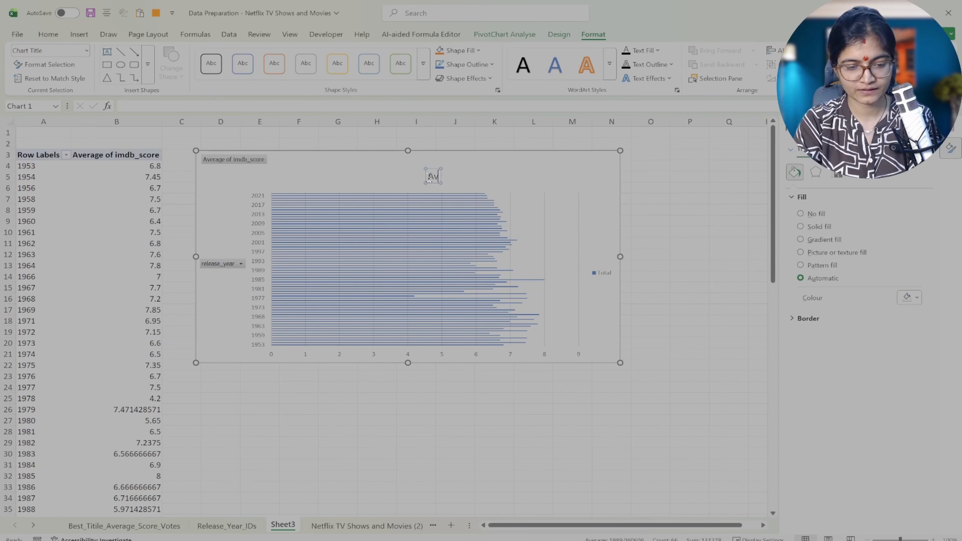
text(erage)
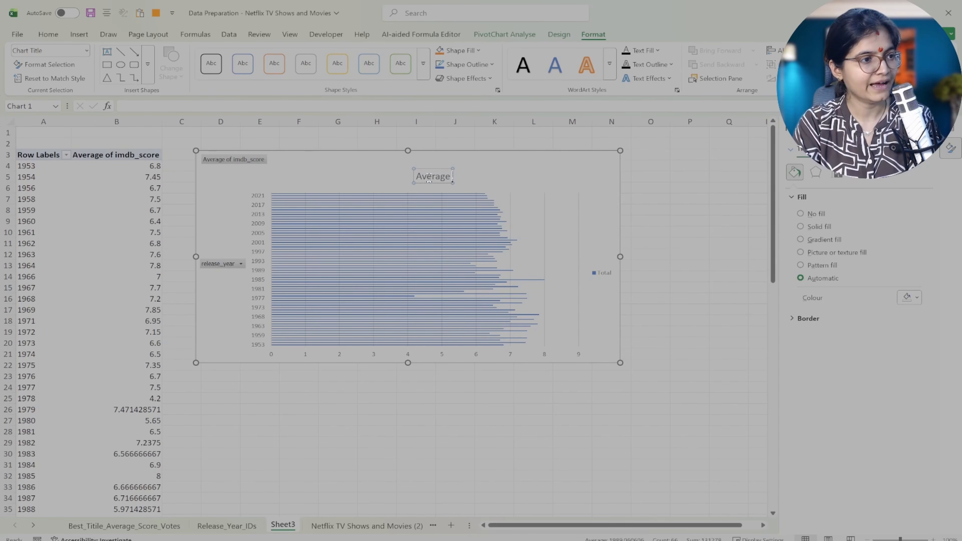
text( of IM)
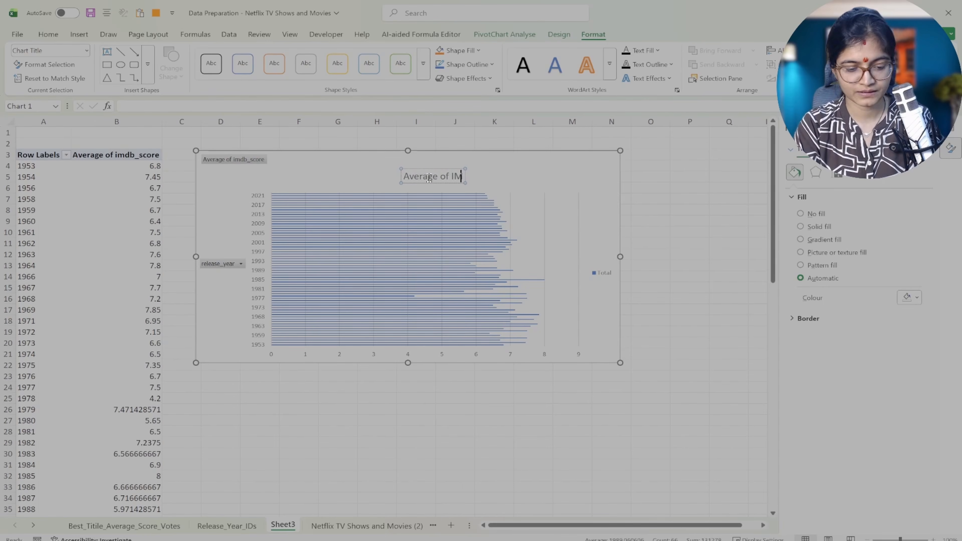
text(DB score by r)
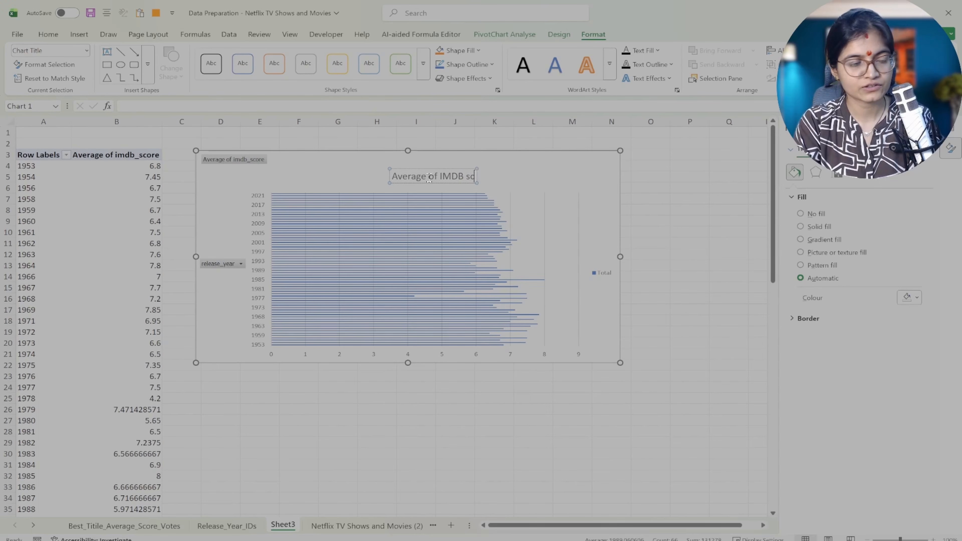
text(elease year)
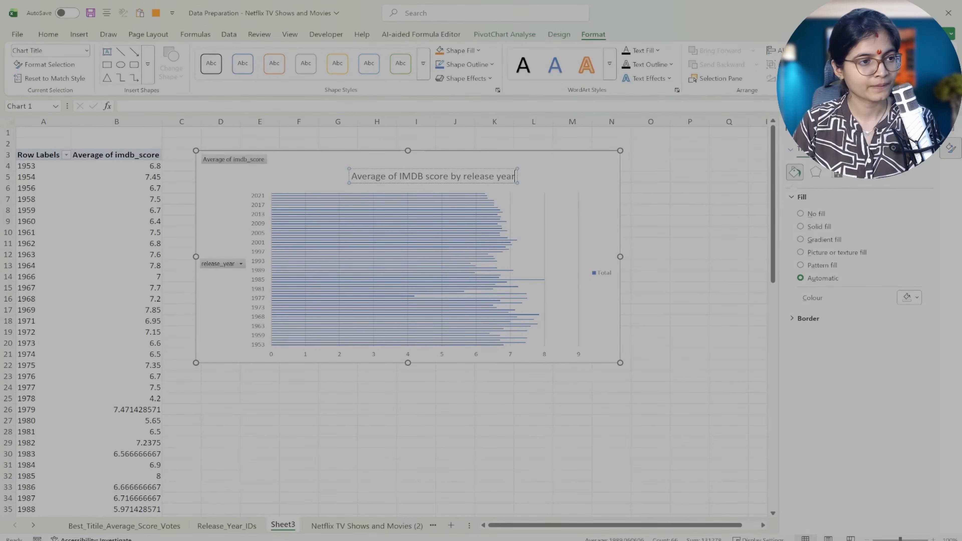
click(661, 217)
click(546, 191)
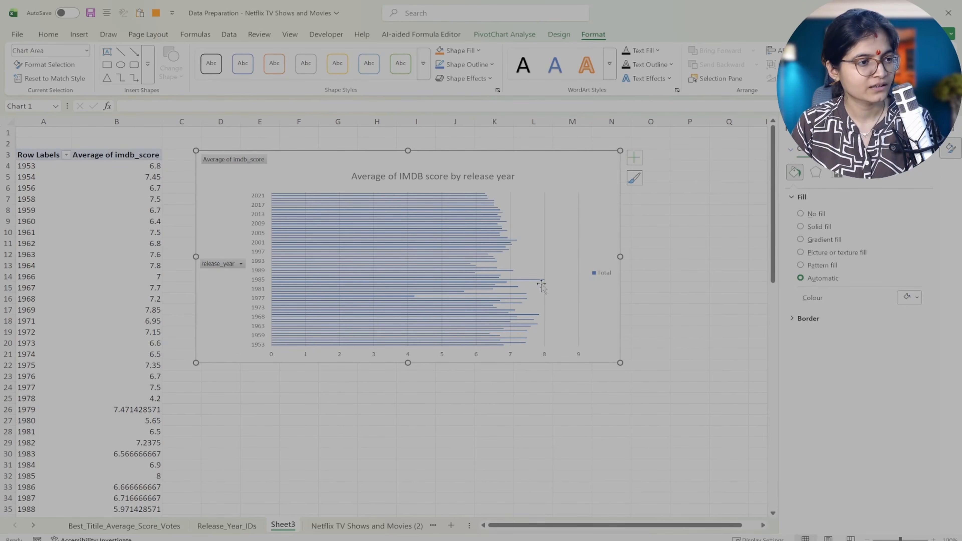
drag(540, 283, 518, 286)
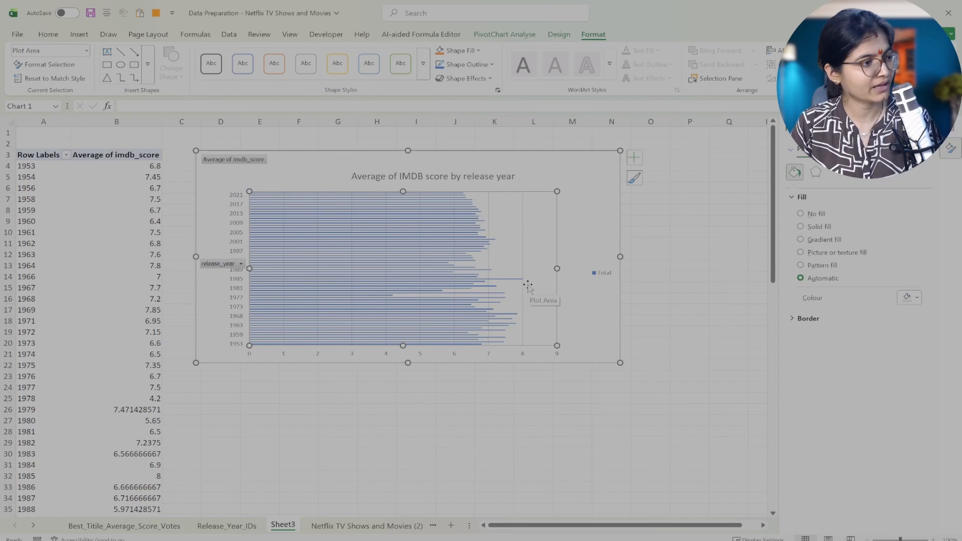
key(ctrl+z)
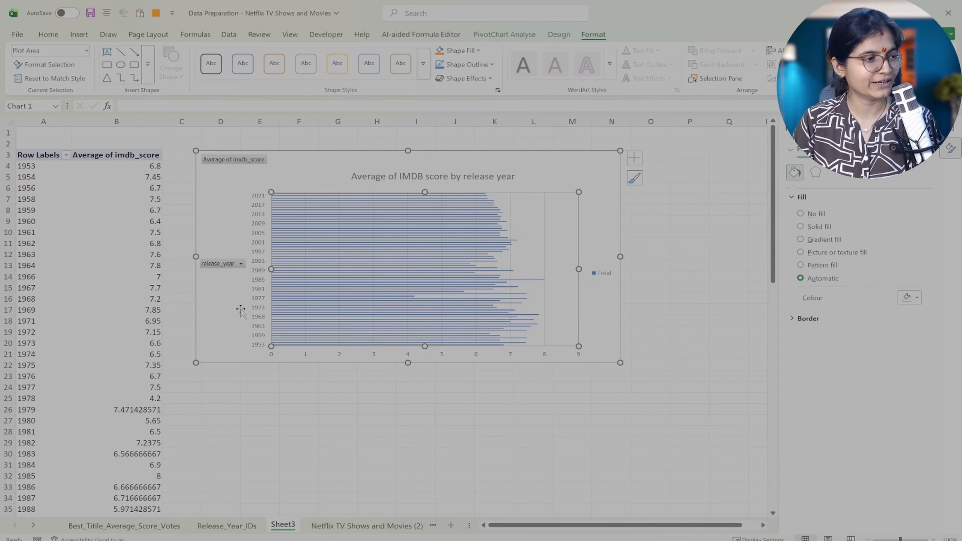
click(419, 410)
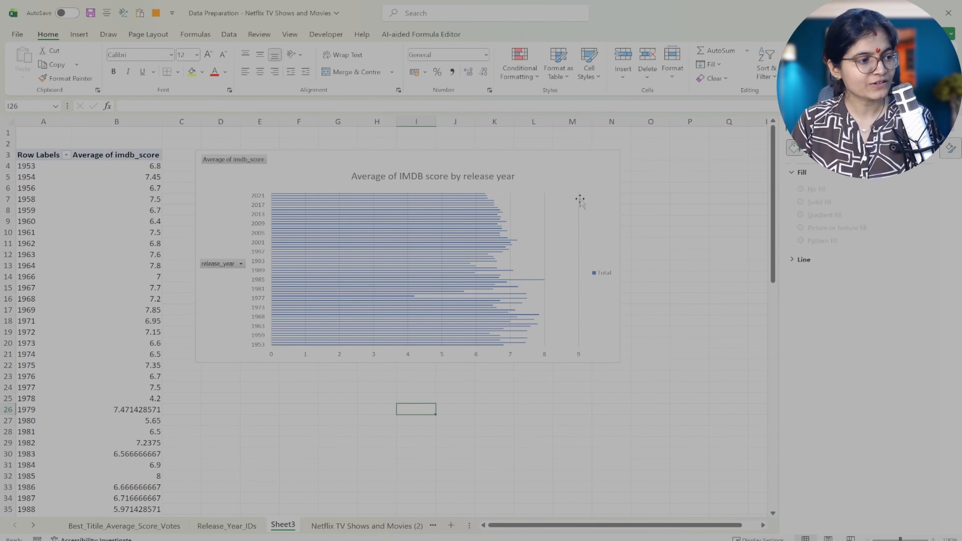
Look through the fill, effects and size formatting options of the PivotChart's chart area.
click(593, 175)
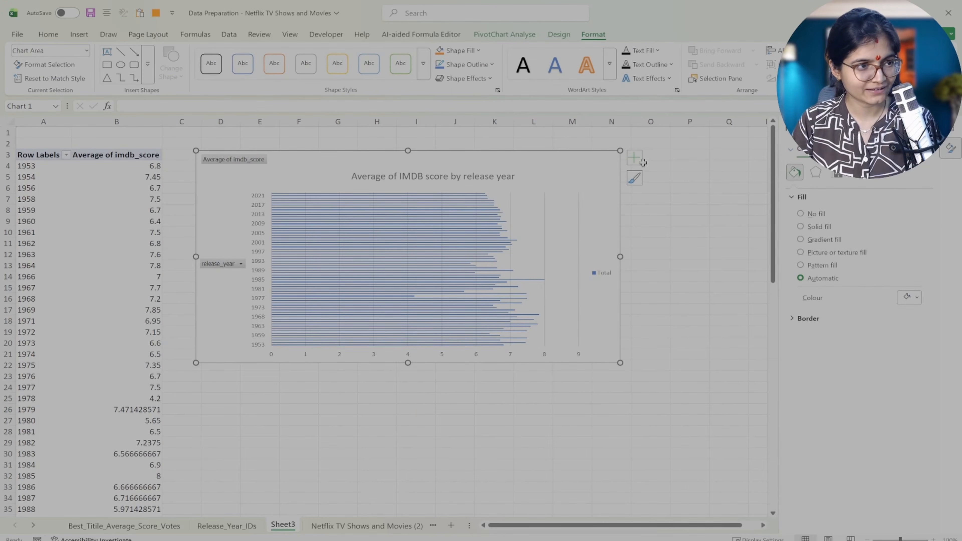
click(800, 239)
click(802, 283)
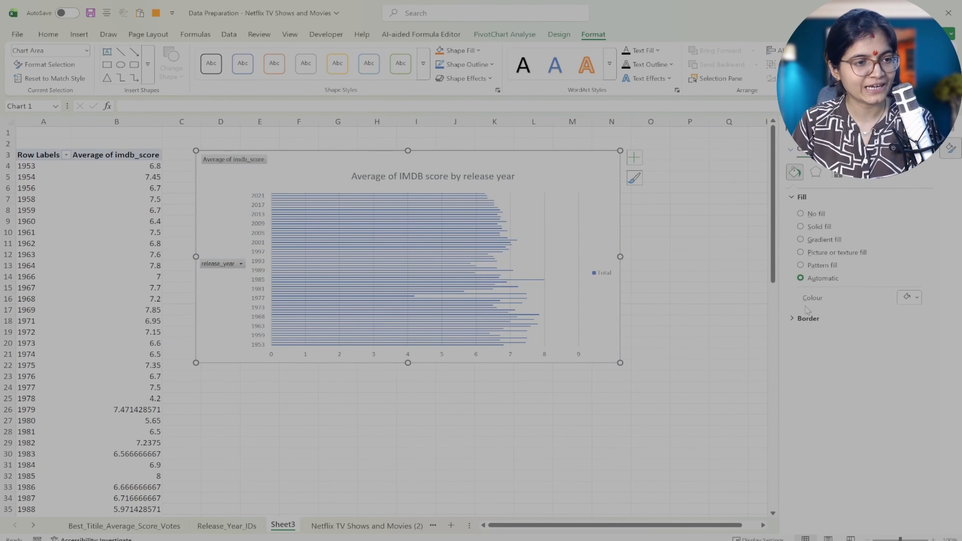
click(816, 173)
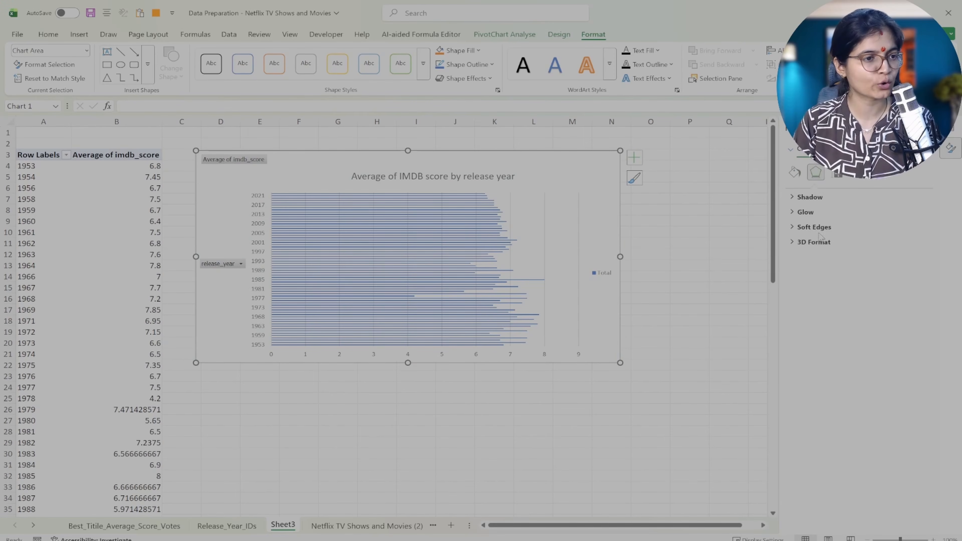
click(842, 177)
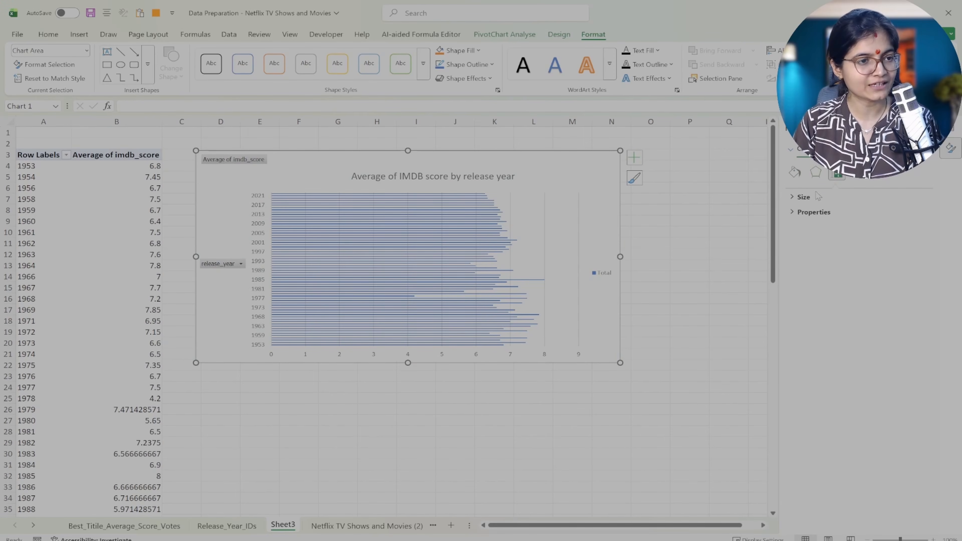
click(792, 172)
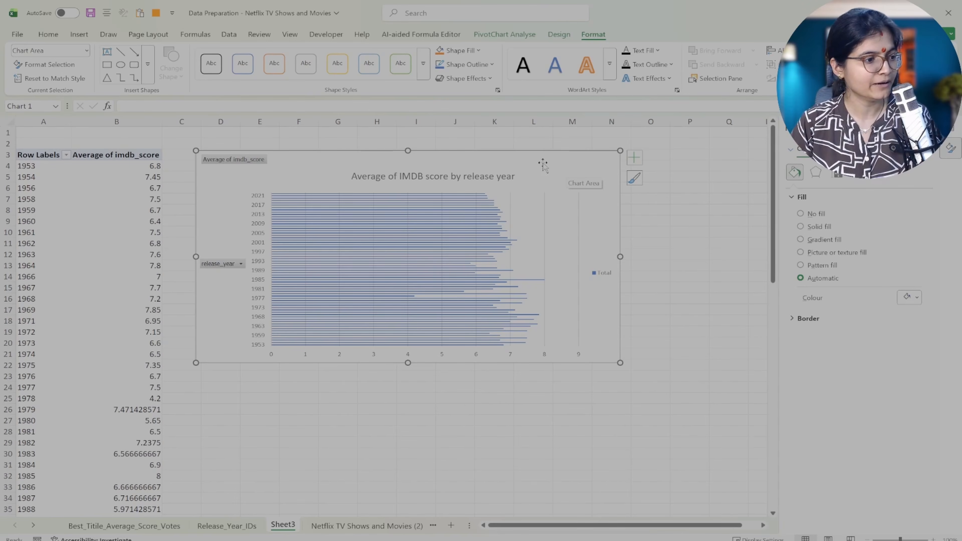
Rename the worksheet Sheet3 as Avg_IMDB_Score_Release_Year.
right_click(283, 526)
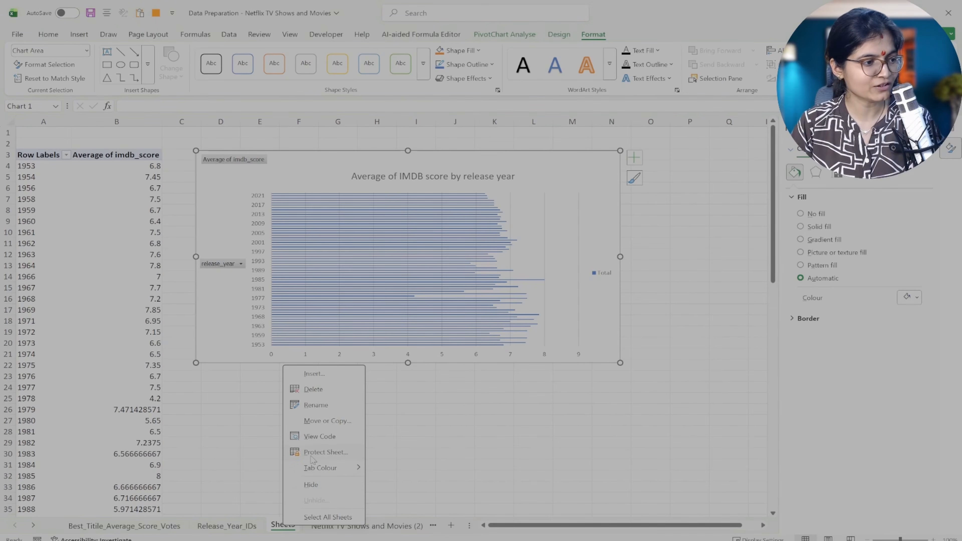
click(337, 406)
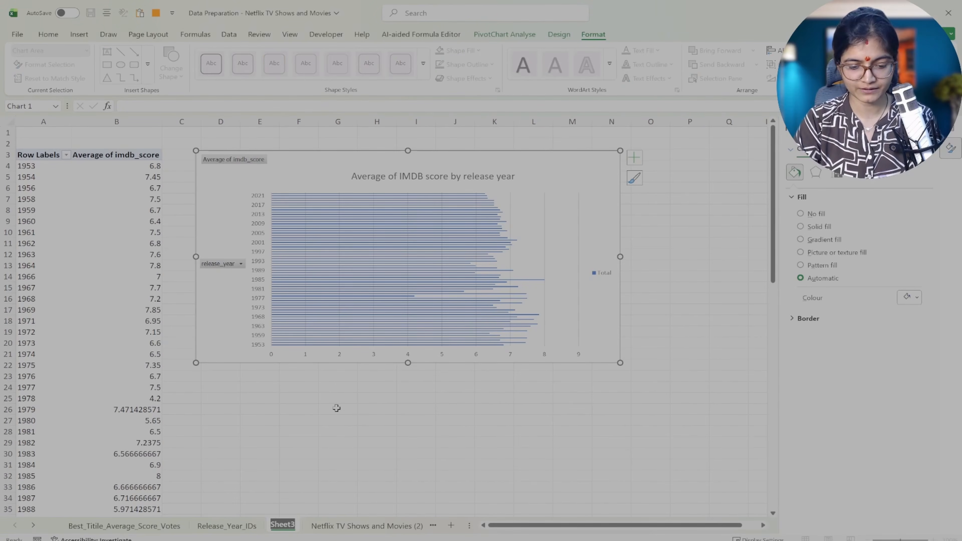
text(Av)
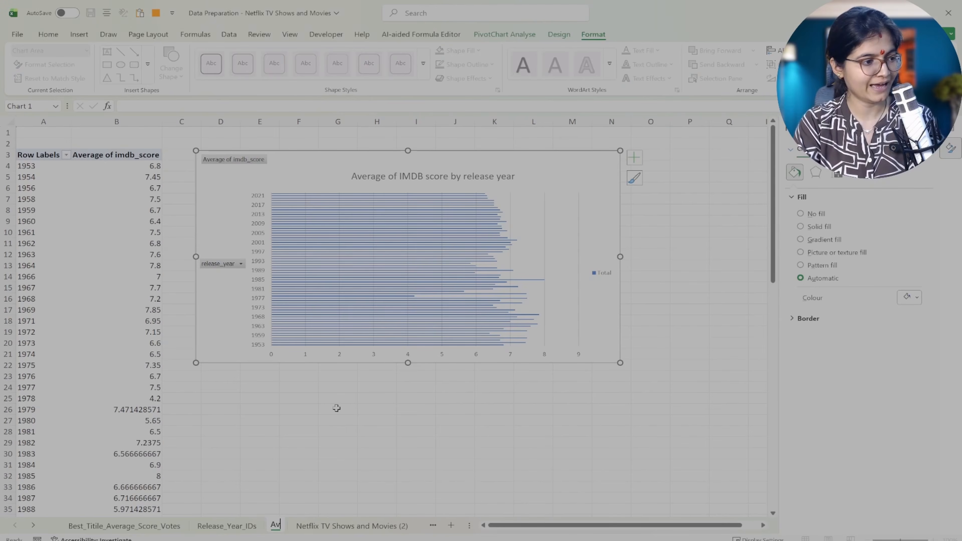
text(h)
text(_)
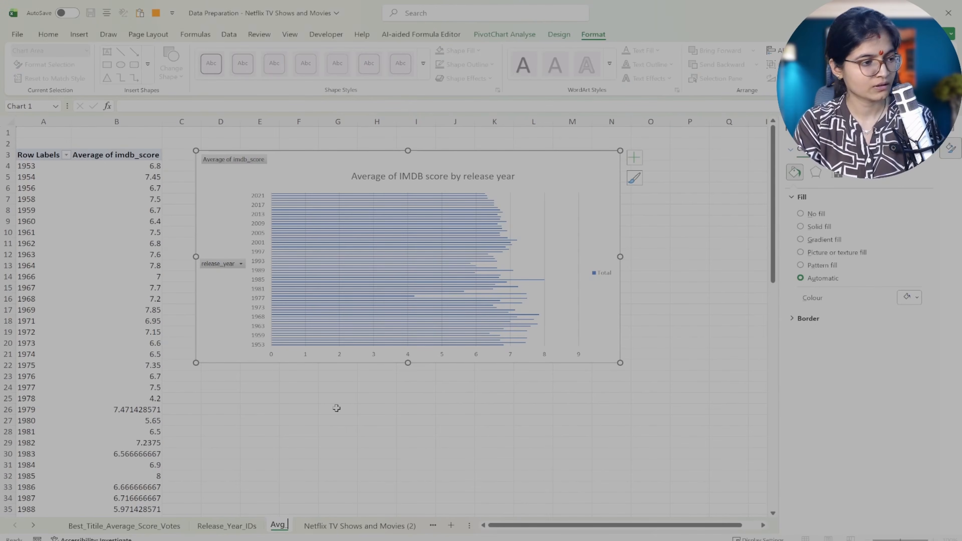
text(IM)
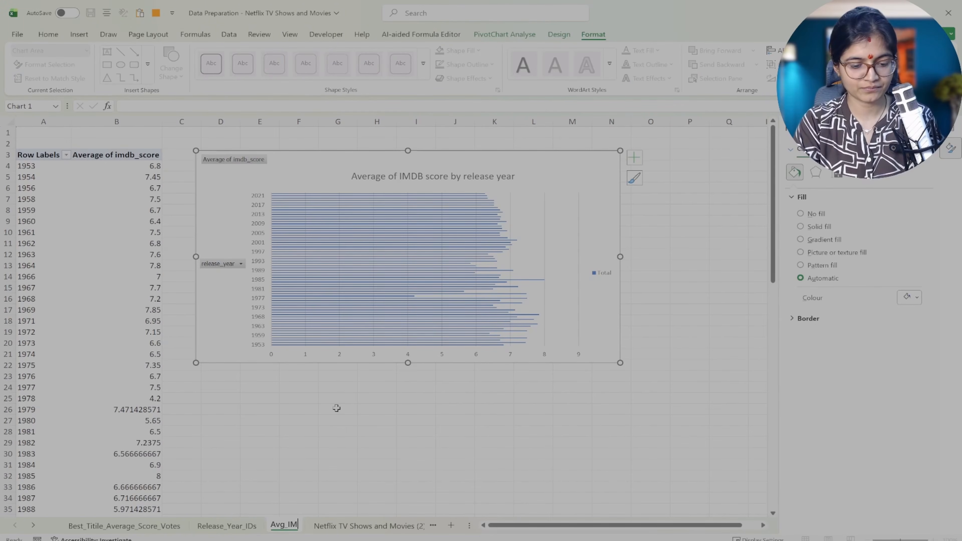
text(DB_S)
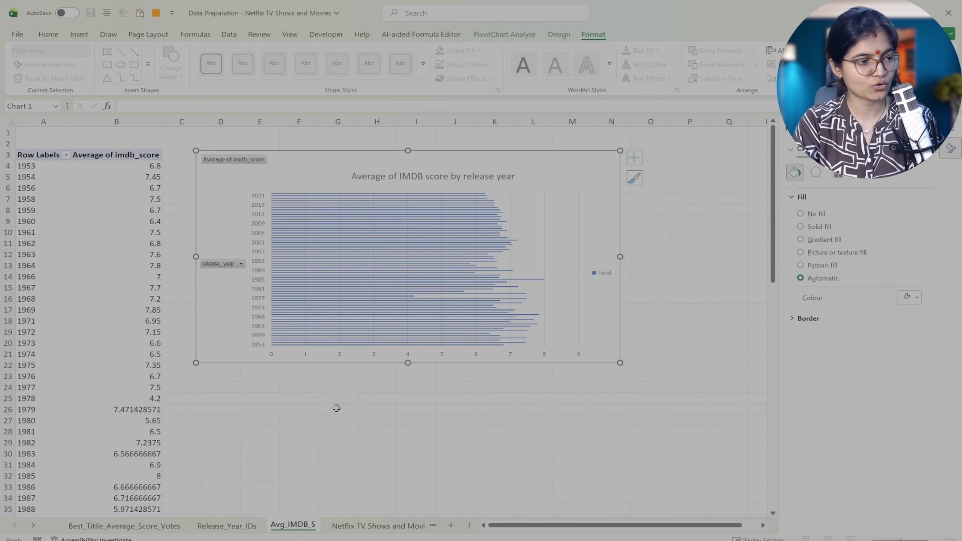
text(core)
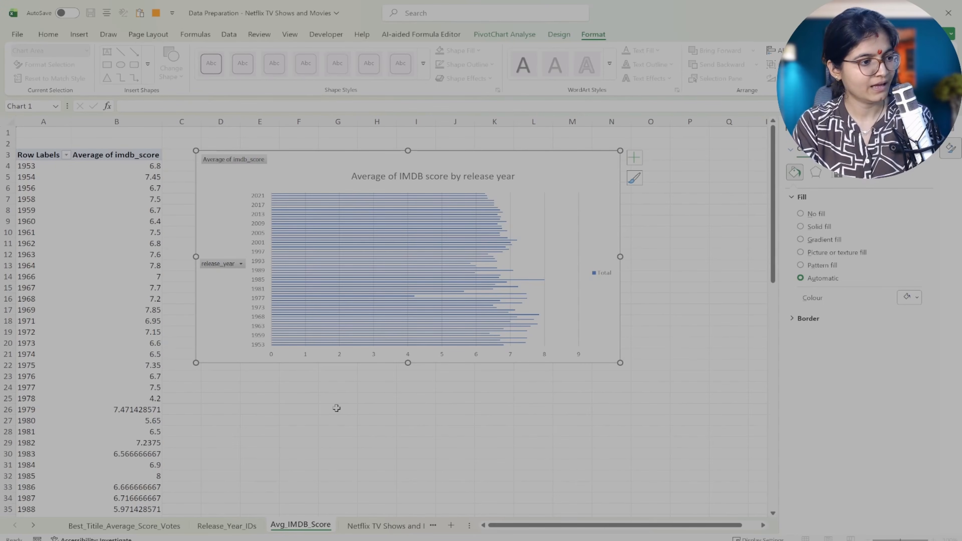
text(_Re)
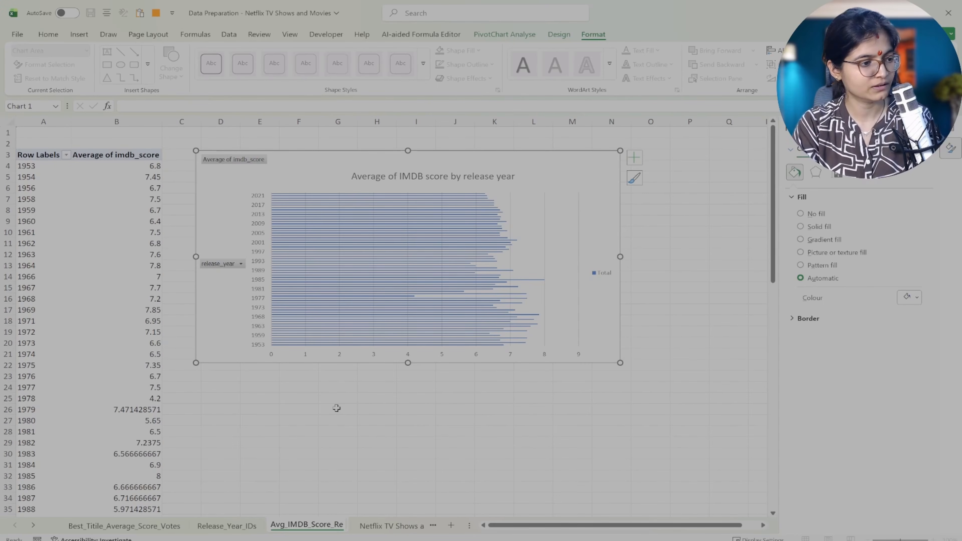
text(le)
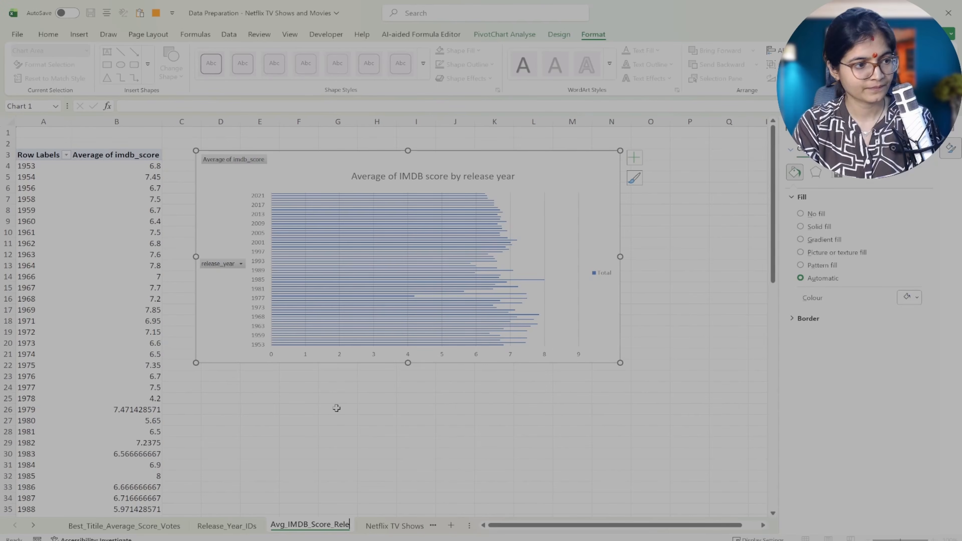
text(ase_Yea)
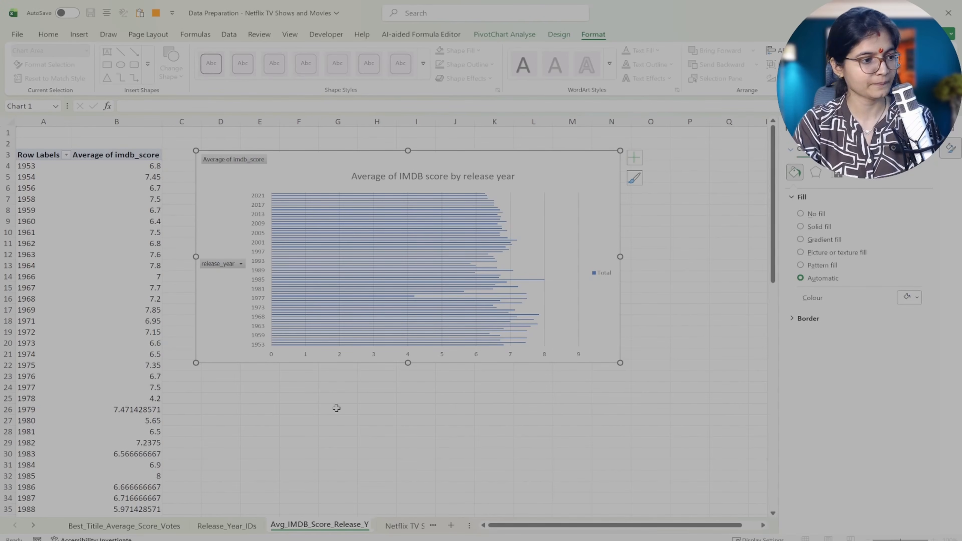
text(r)
key(Return)
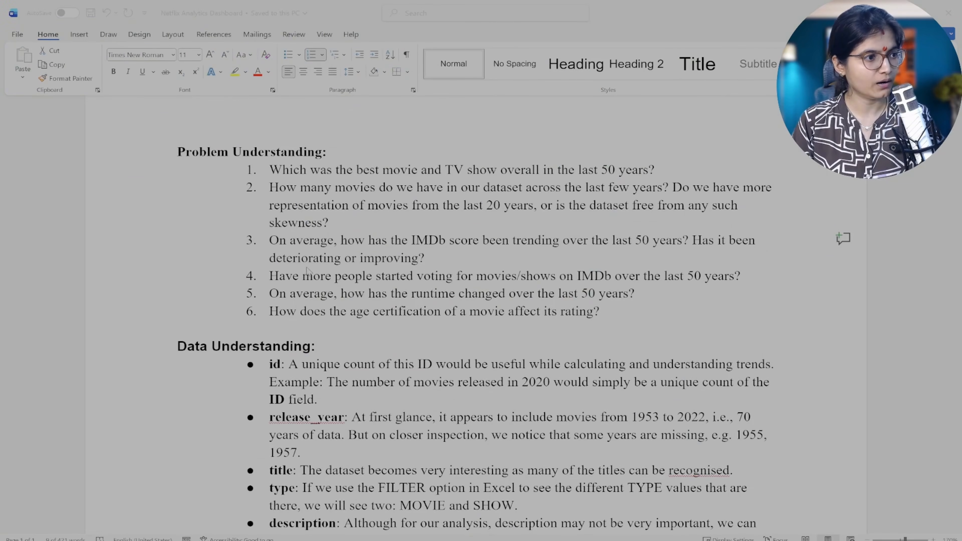
Review the fourth question about IMDb voting in the Word document and insert a PivotTable of the Netflix data on a new worksheet in Excel.
drag(417, 276, 457, 278)
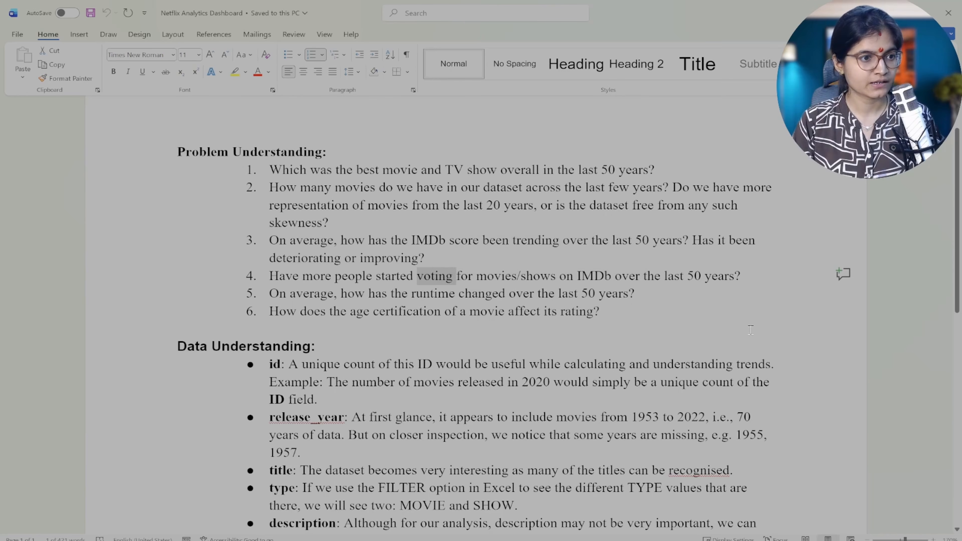
drag(750, 275, 270, 280)
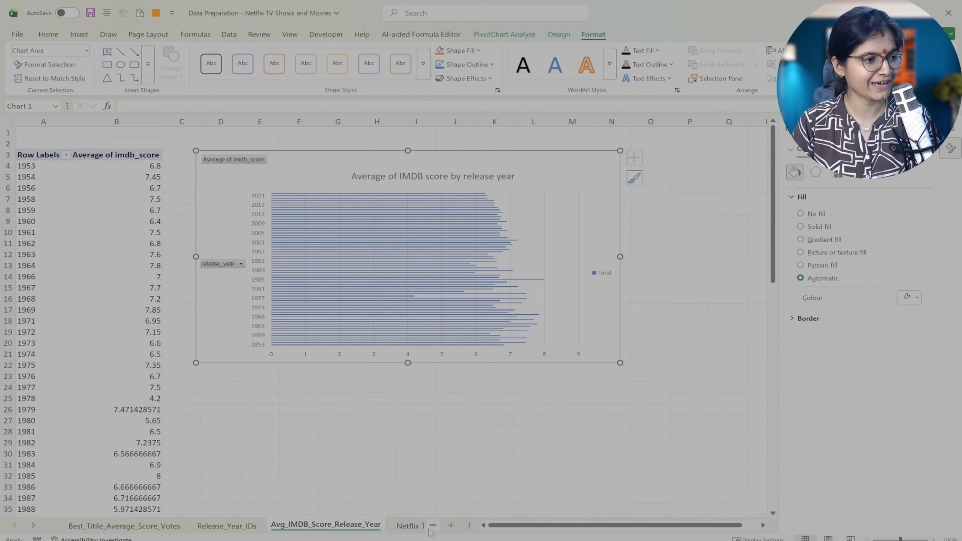
click(411, 526)
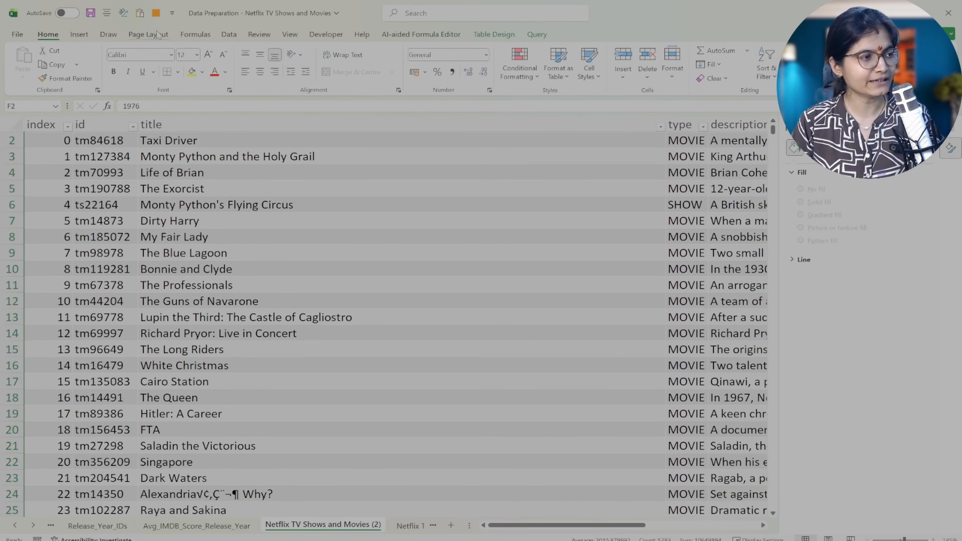
click(79, 34)
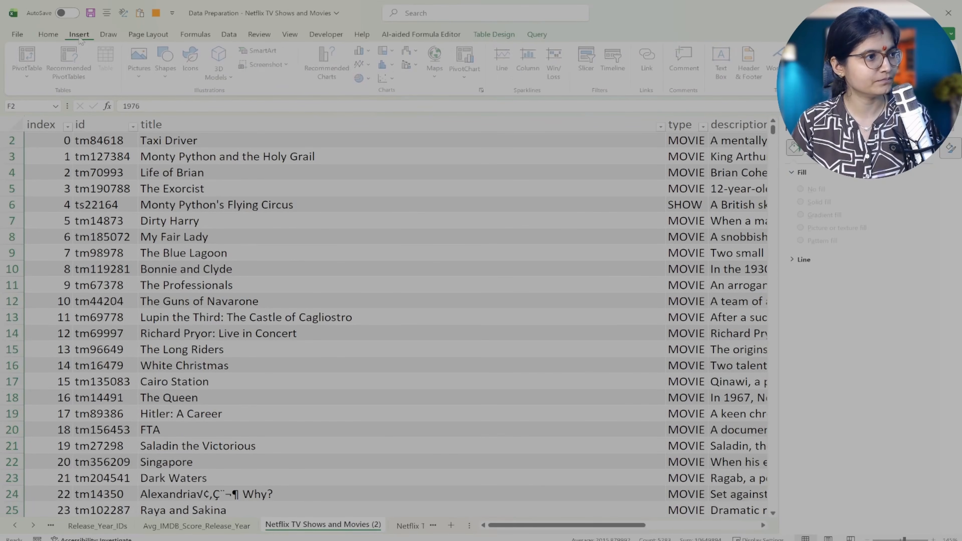
click(27, 61)
click(715, 307)
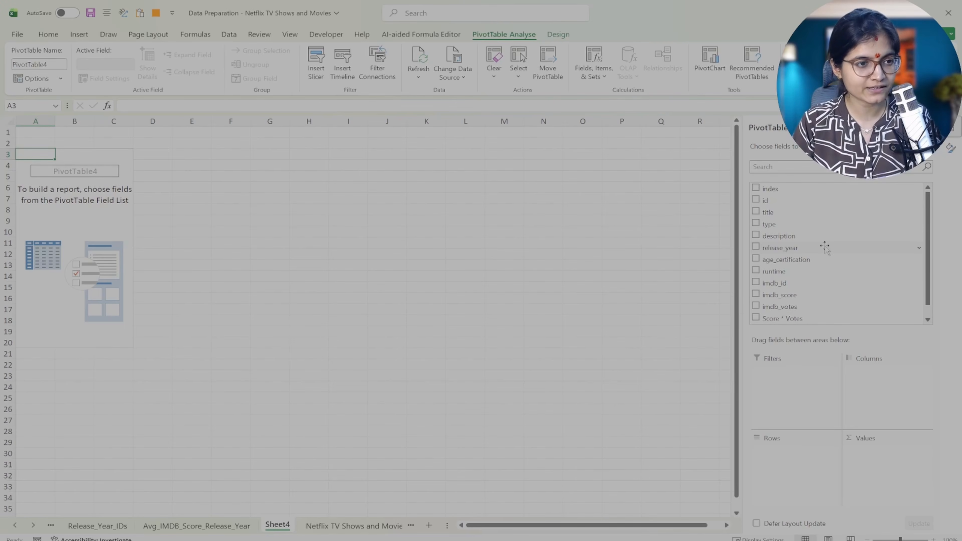
Set up the new PivotTable with release_year as rows and imdb_votes as values, summarised by Average.
drag(825, 248, 796, 453)
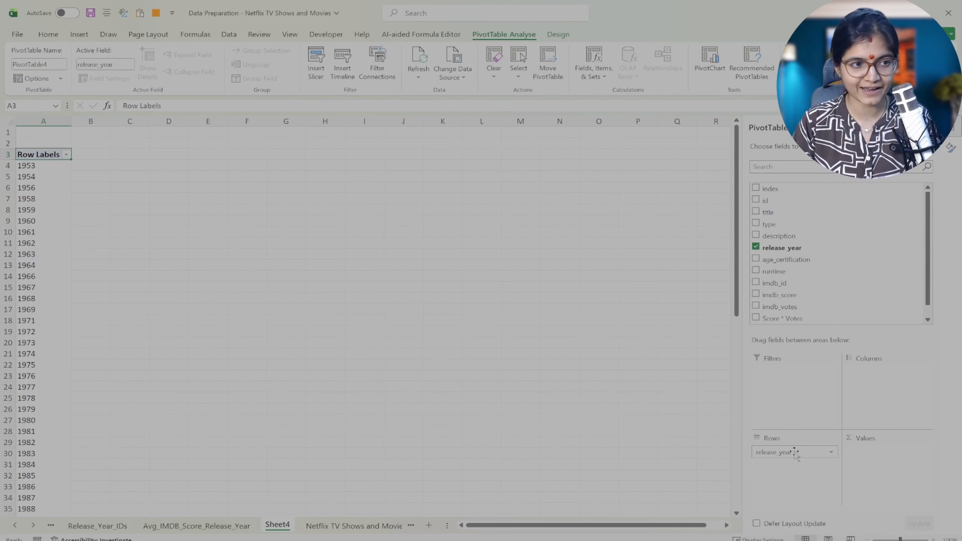
scroll(814, 254, down, 1)
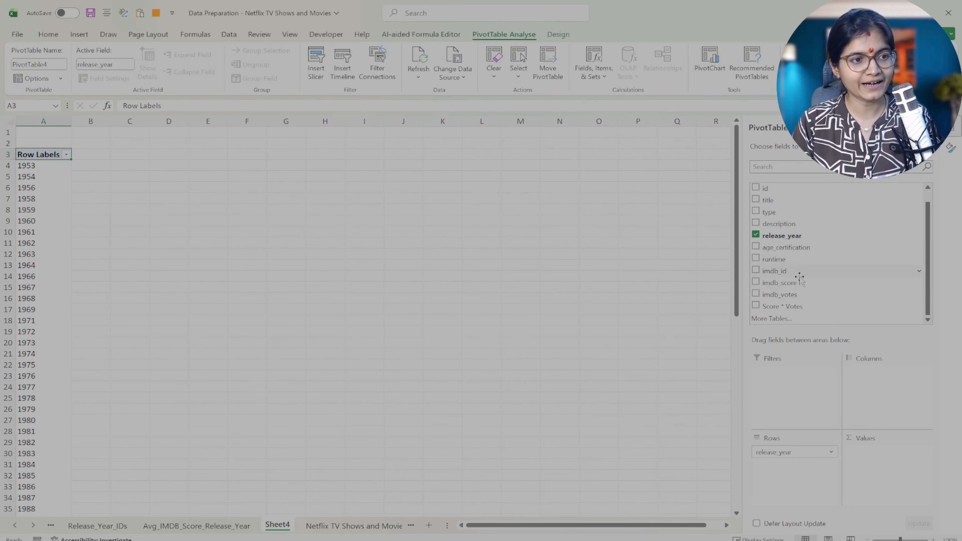
drag(789, 298, 865, 459)
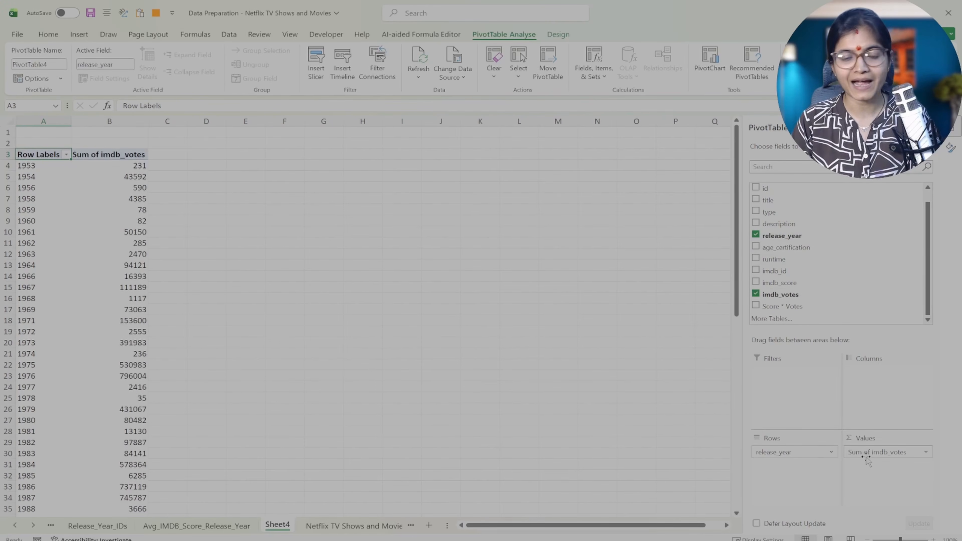
click(922, 452)
click(882, 441)
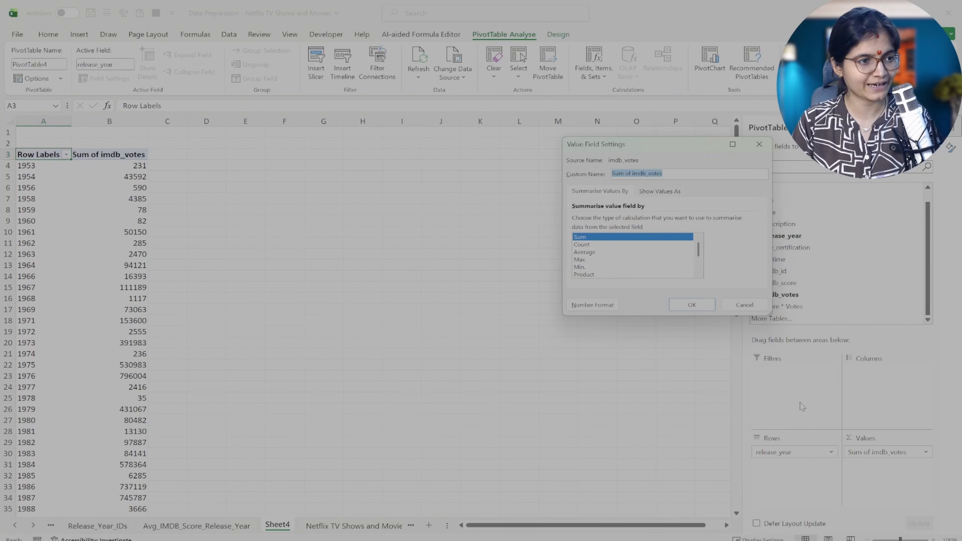
click(599, 252)
click(681, 304)
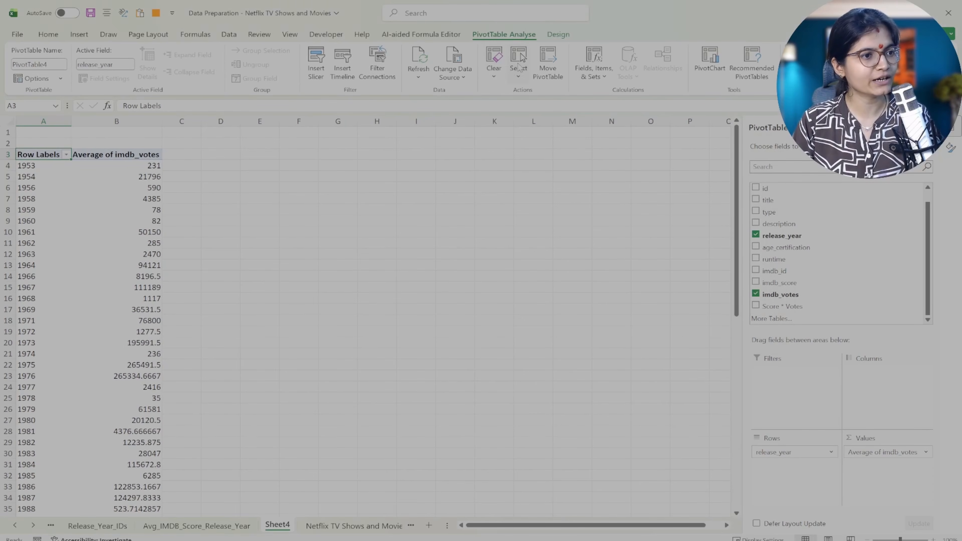
Insert a Line PivotChart of the average IMDb votes per release year, rechecking the fourth question in the Word document before confirming.
click(712, 61)
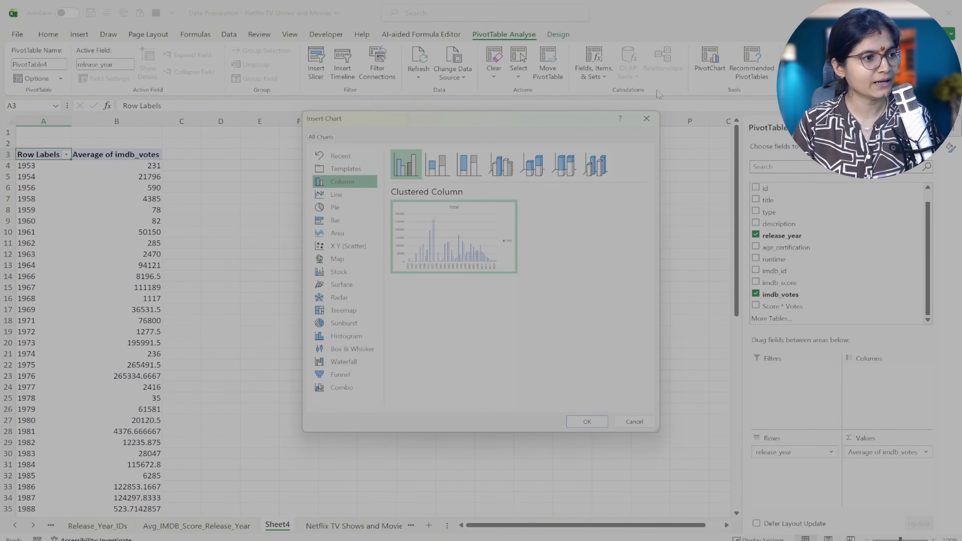
click(331, 195)
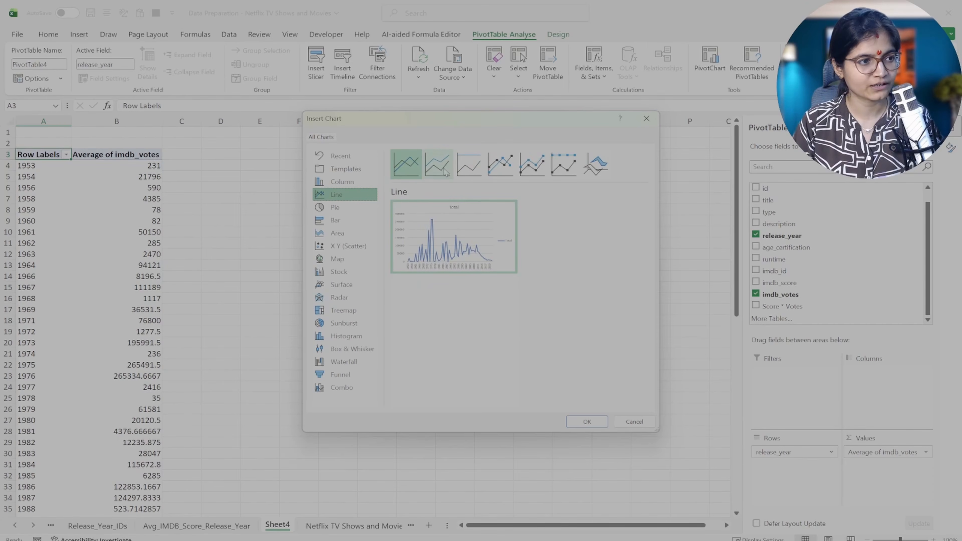
key(alt+Tab)
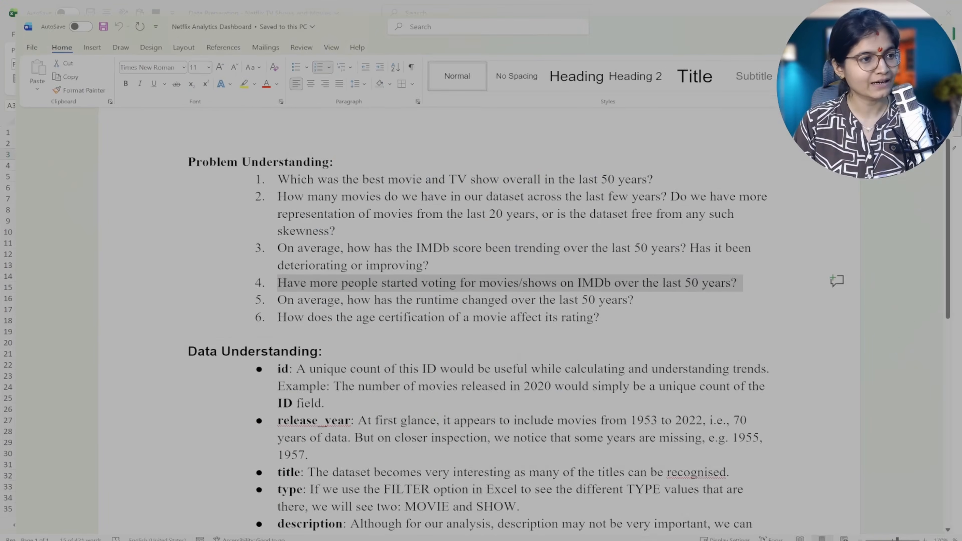
key(alt+Tab)
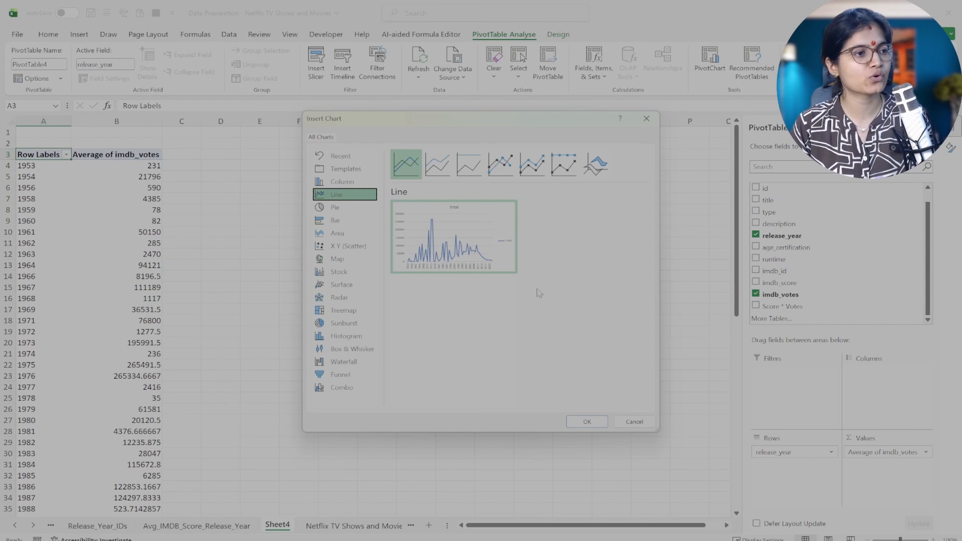
click(587, 420)
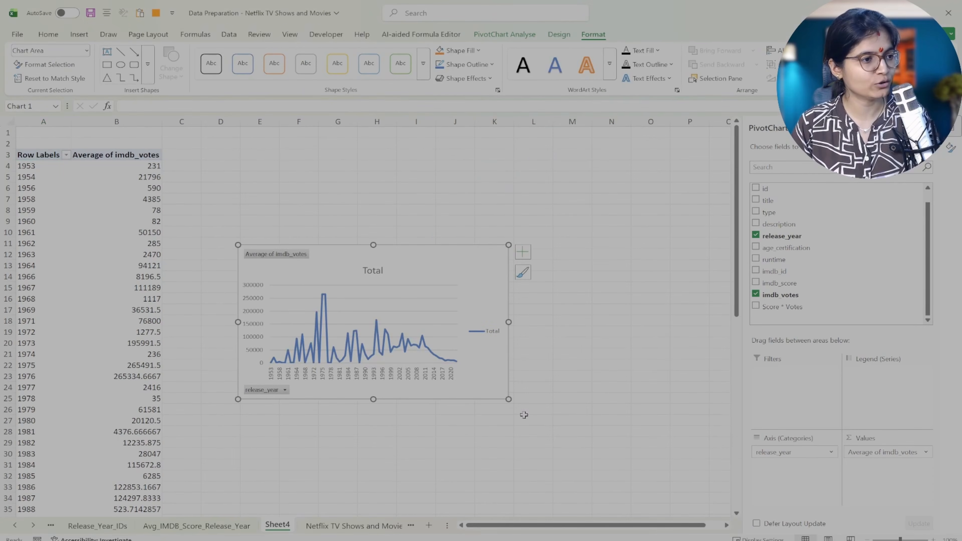
Enlarge the Line PivotChart to about 9.5 cm high and 16.5 cm wide and move it slightly up the sheet.
drag(505, 401, 591, 438)
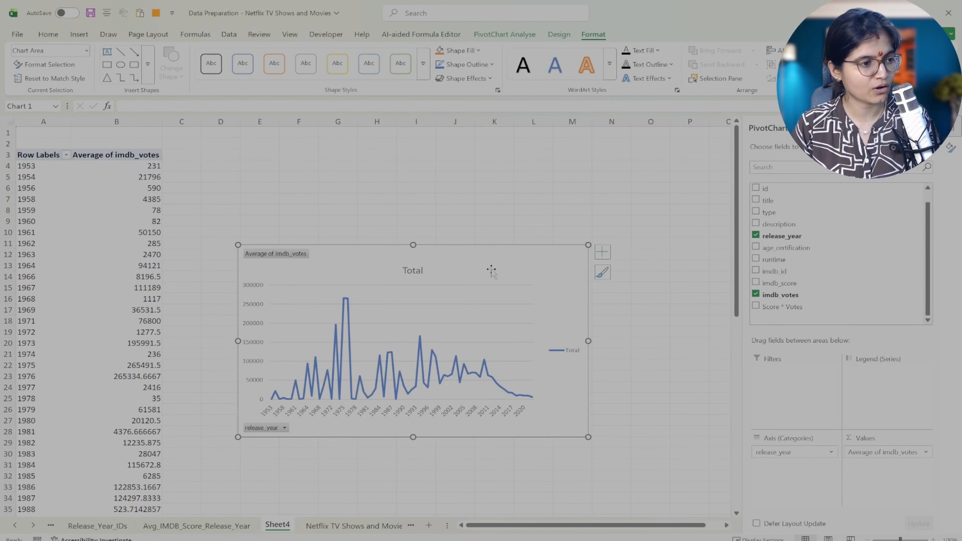
drag(469, 270, 473, 234)
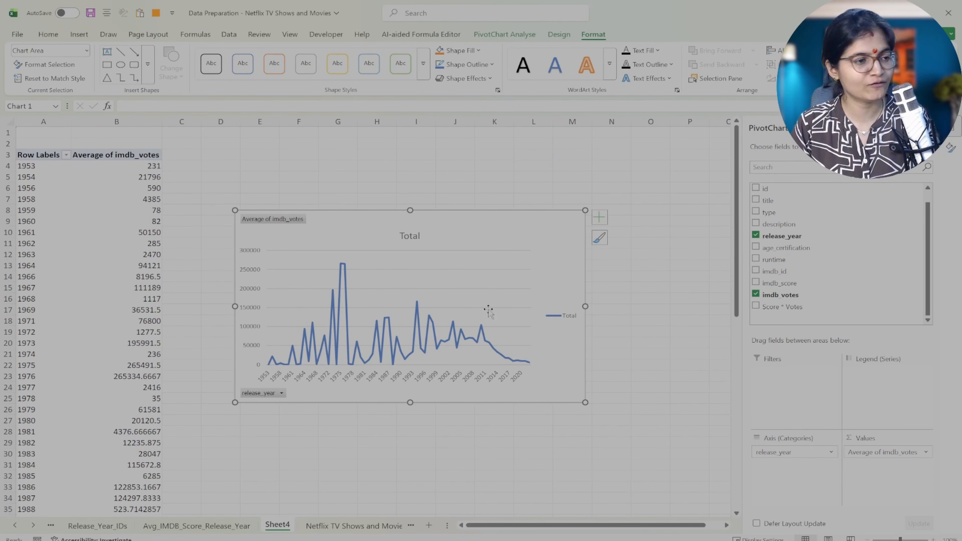
right_click(484, 258)
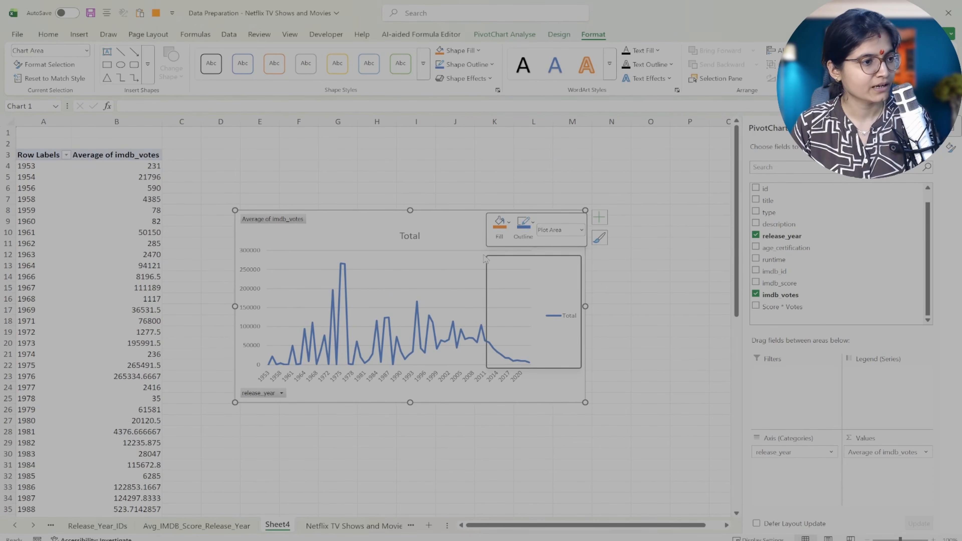
click(420, 227)
right_click(459, 232)
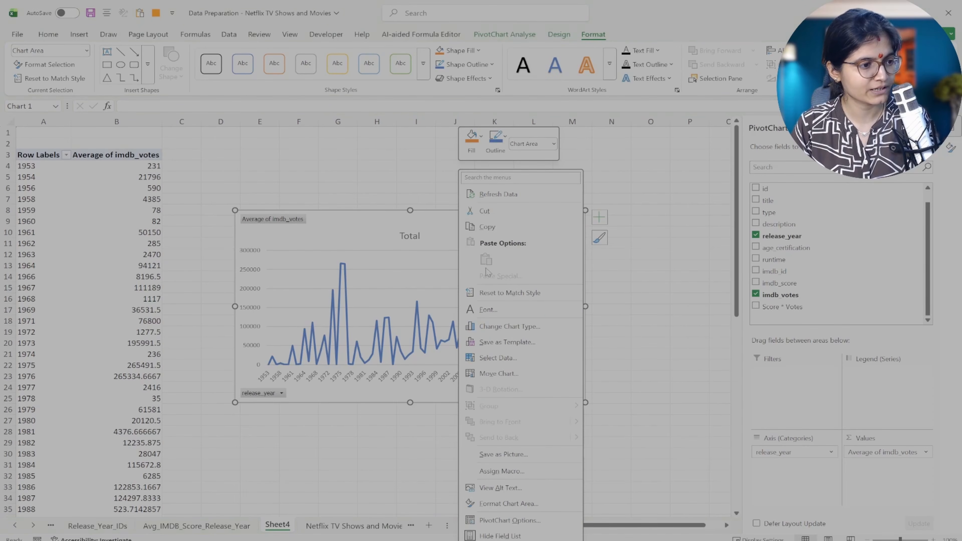
Replace the PivotChart's title with "Avg Of IMDB Votes by release_year".
click(410, 236)
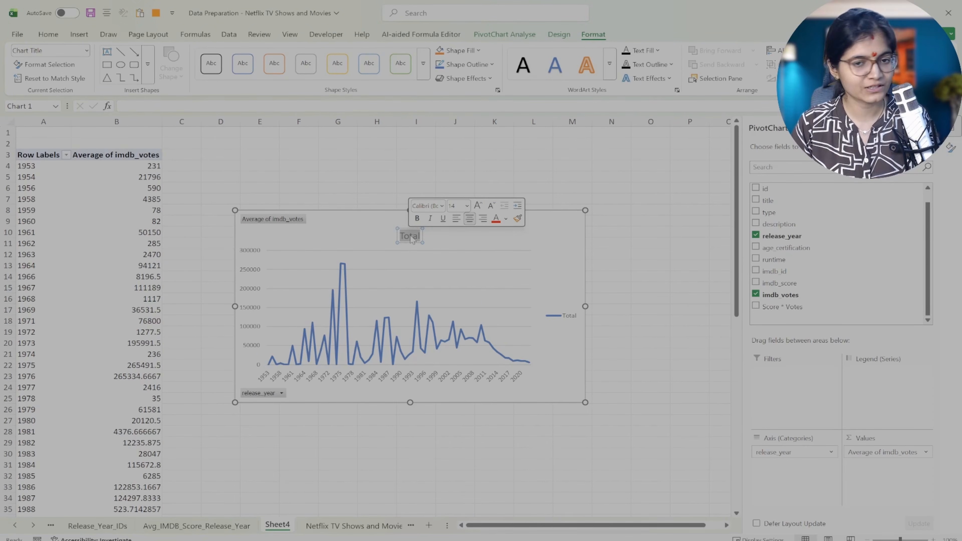
double_click(405, 236)
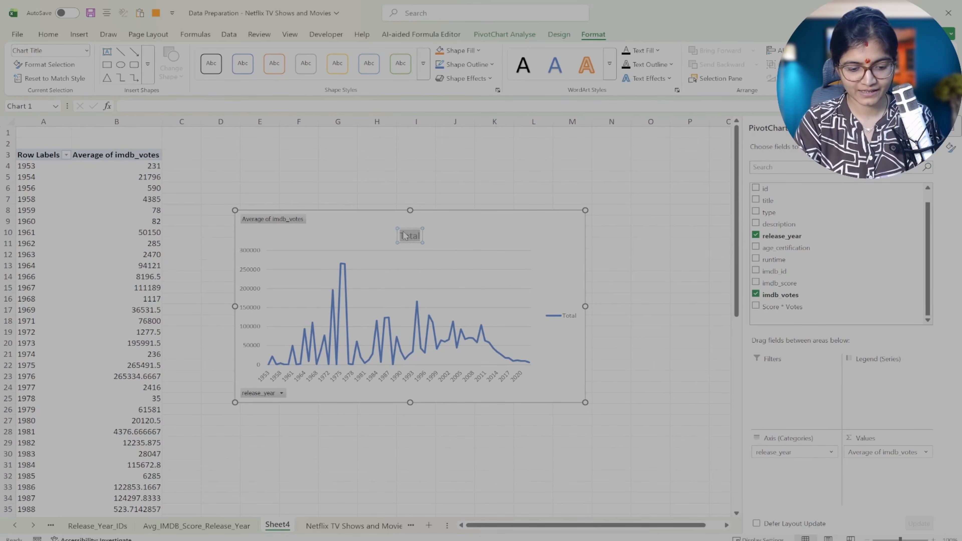
key(BackSpace)
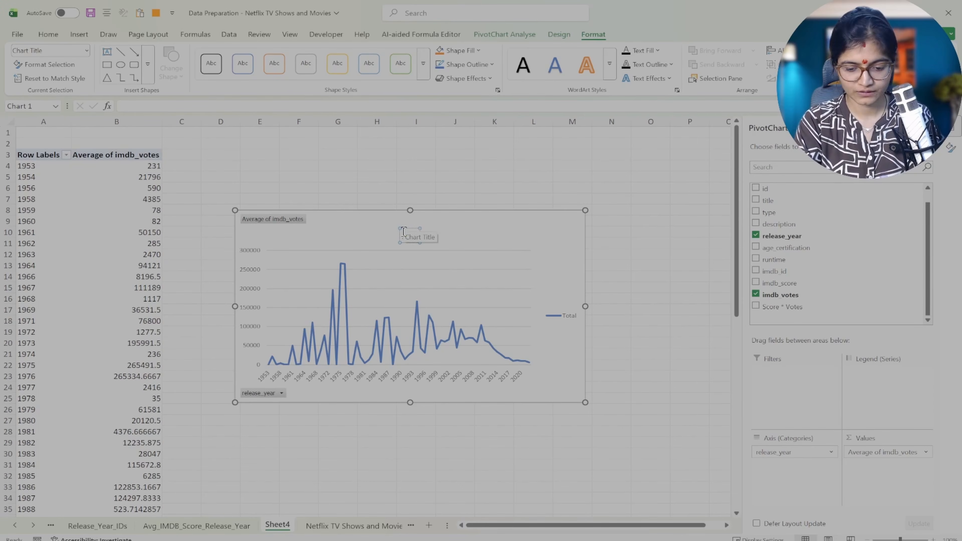
text(A)
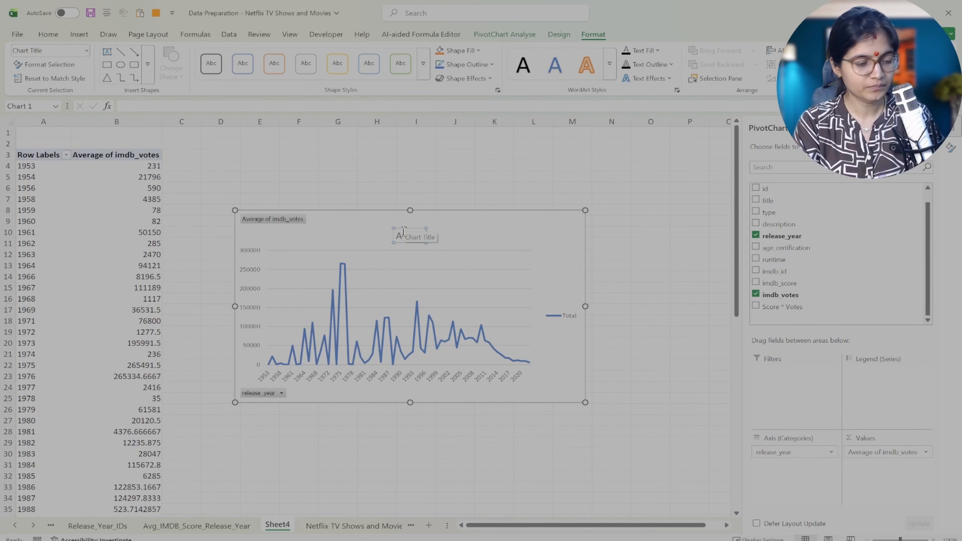
text(vg of IMDB)
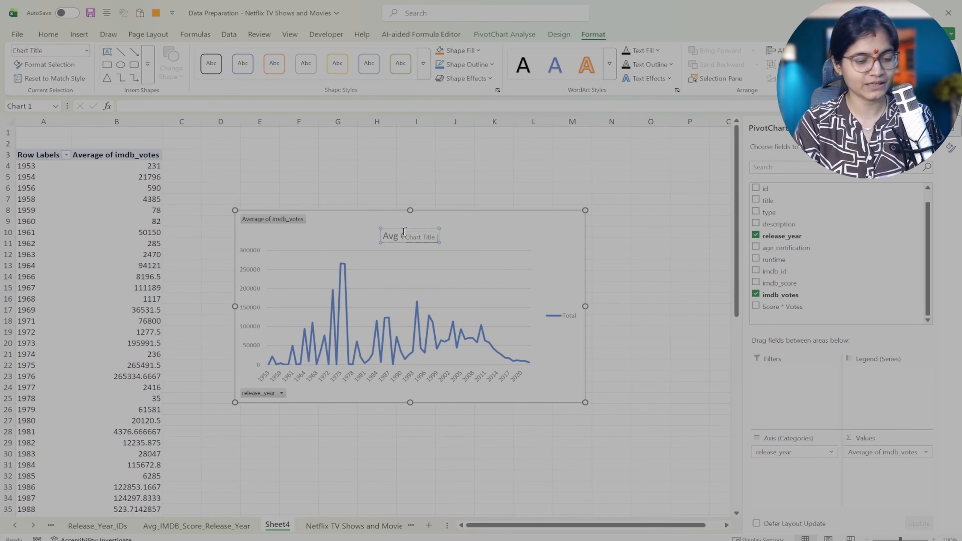
text( Vpt)
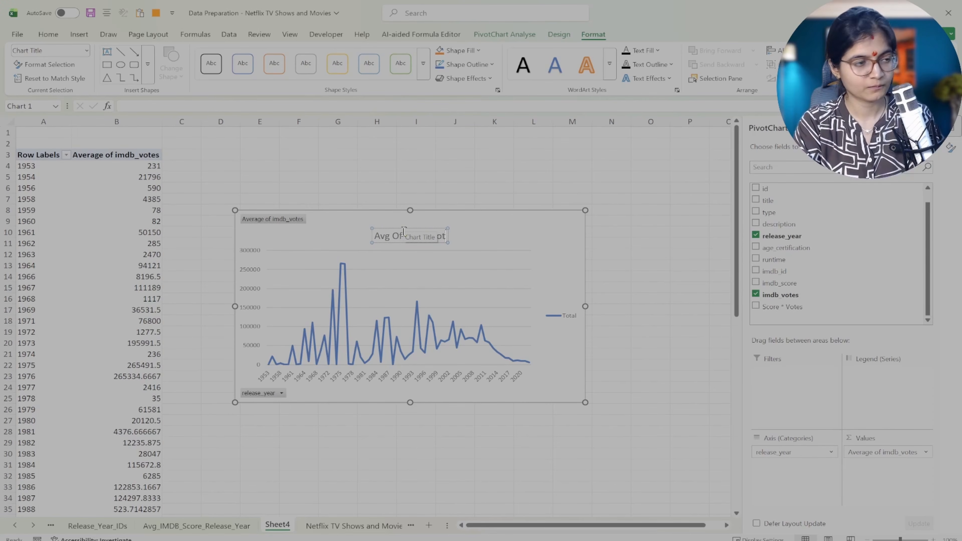
text(es by R)
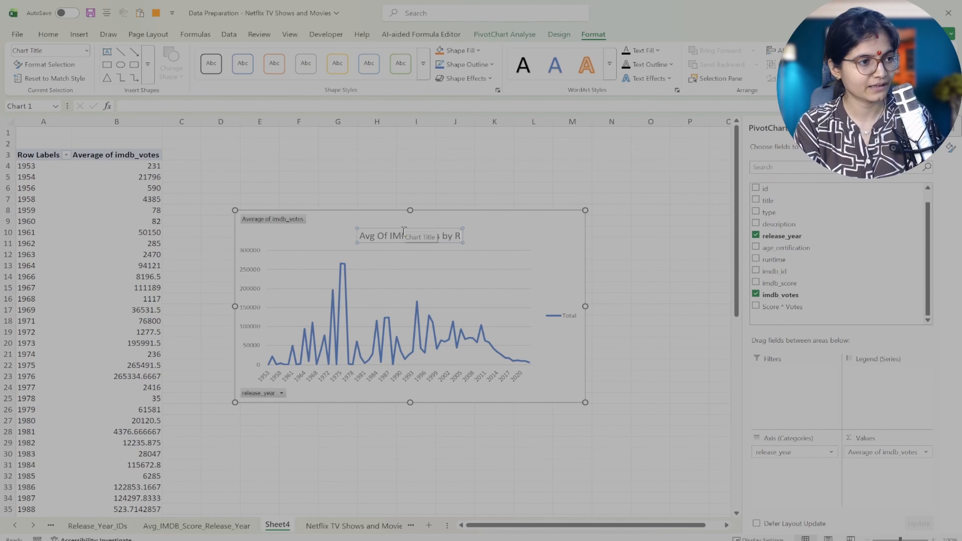
key(BackSpace)
key(BackSpace)
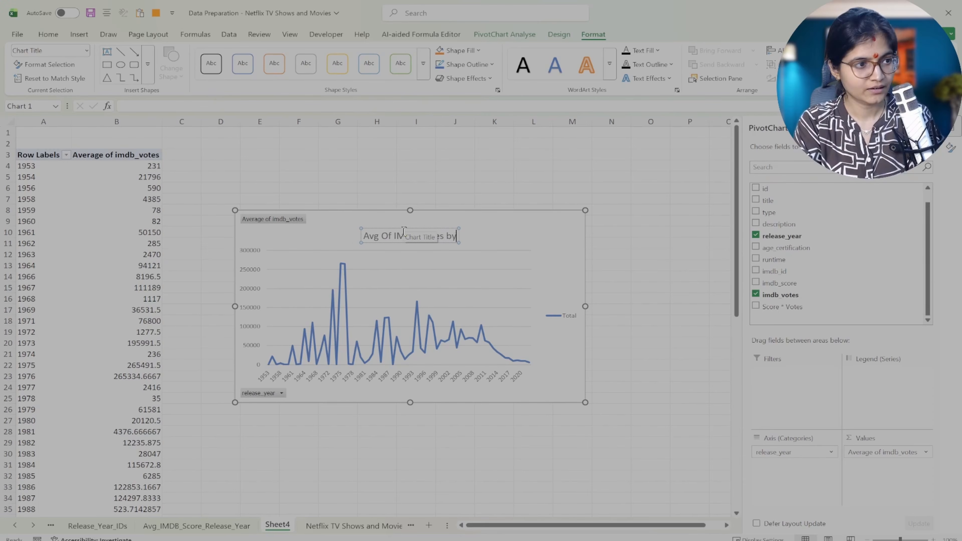
text(release_)
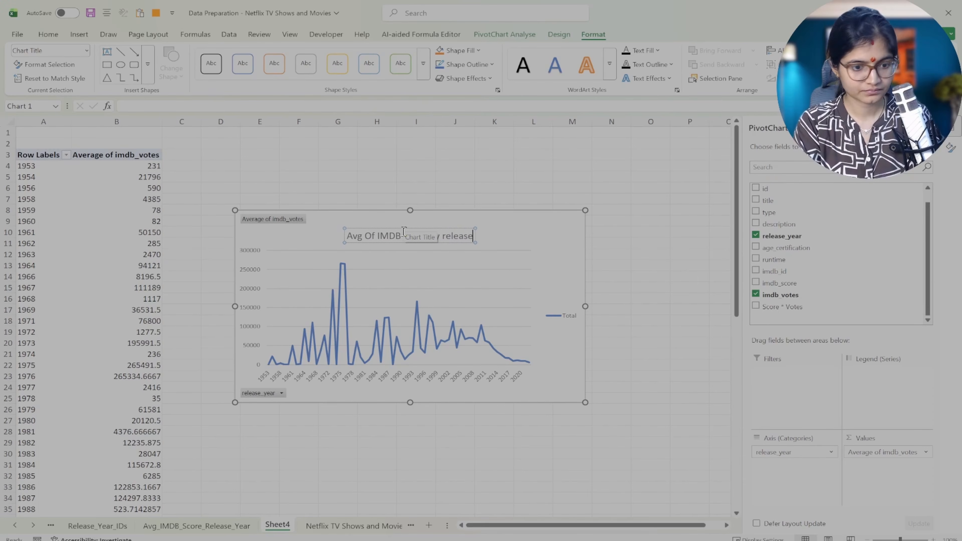
text(year)
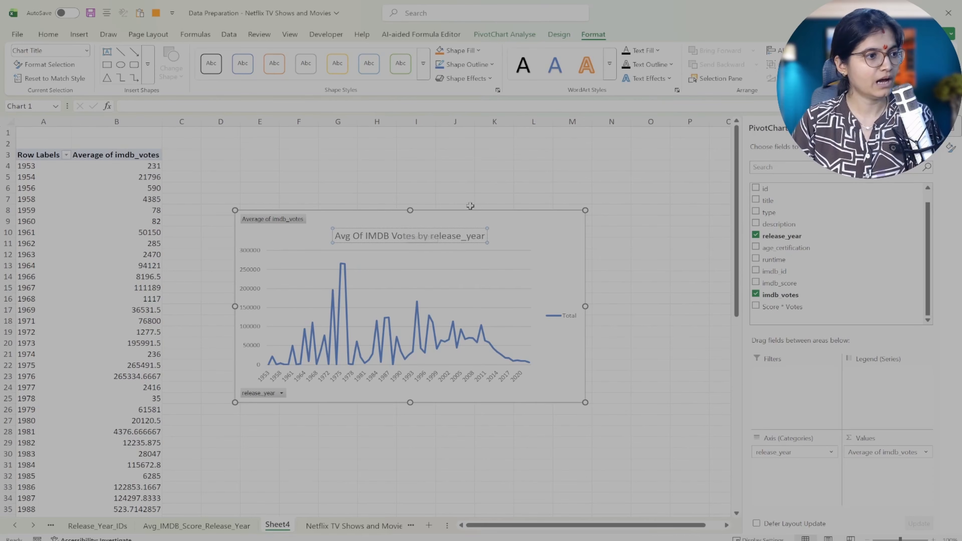
Move the PivotChart up beside the first PivotTable rows and examine its trend of average votes across the release years.
click(500, 189)
click(525, 254)
click(561, 234)
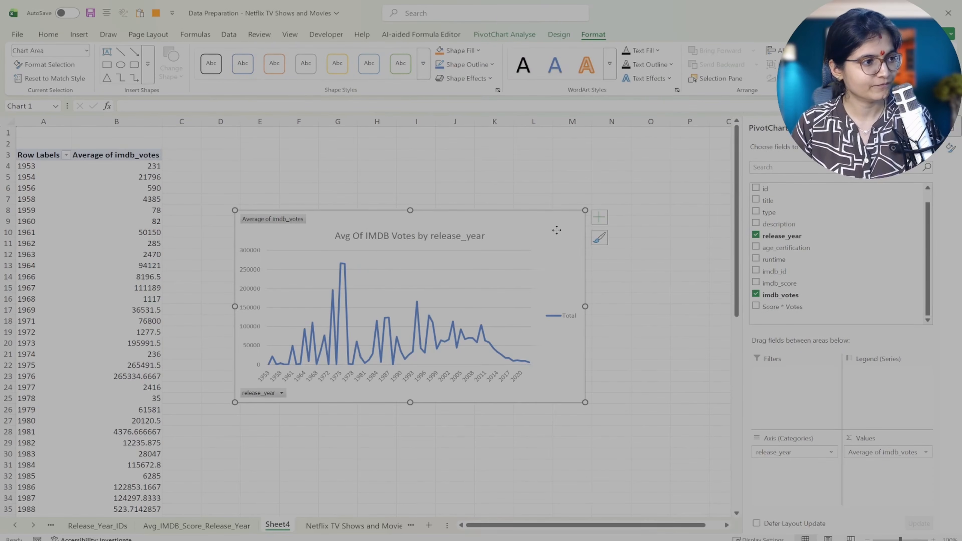
drag(556, 230, 524, 168)
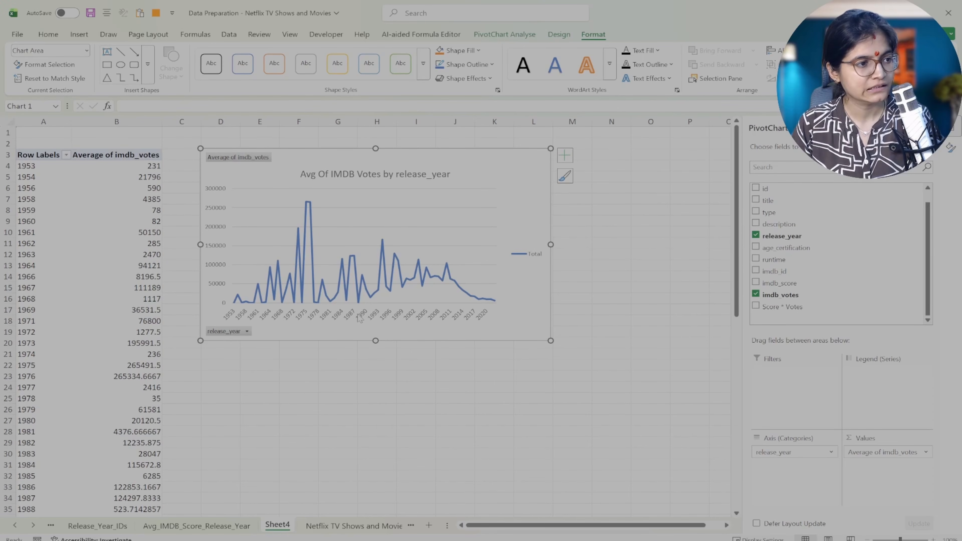
mouse_move(381, 245)
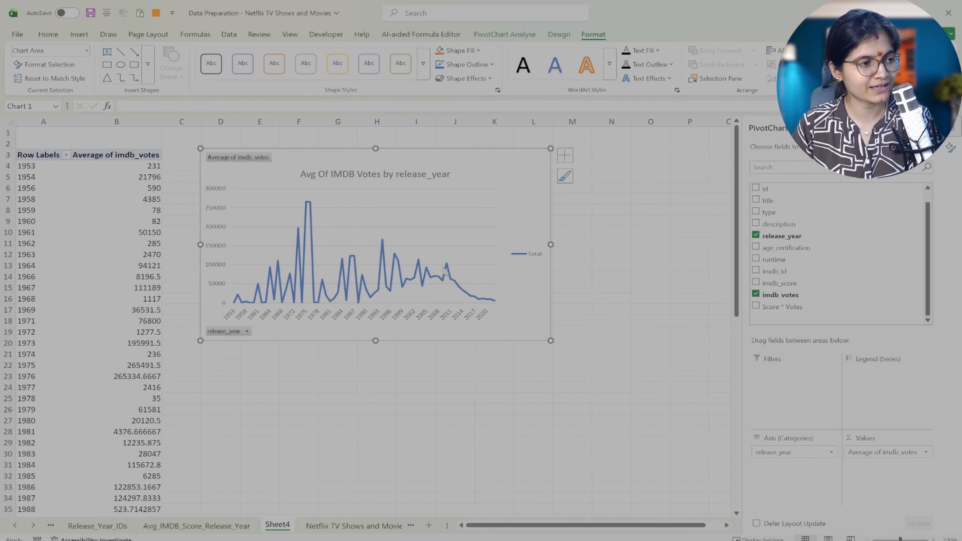
mouse_move(467, 295)
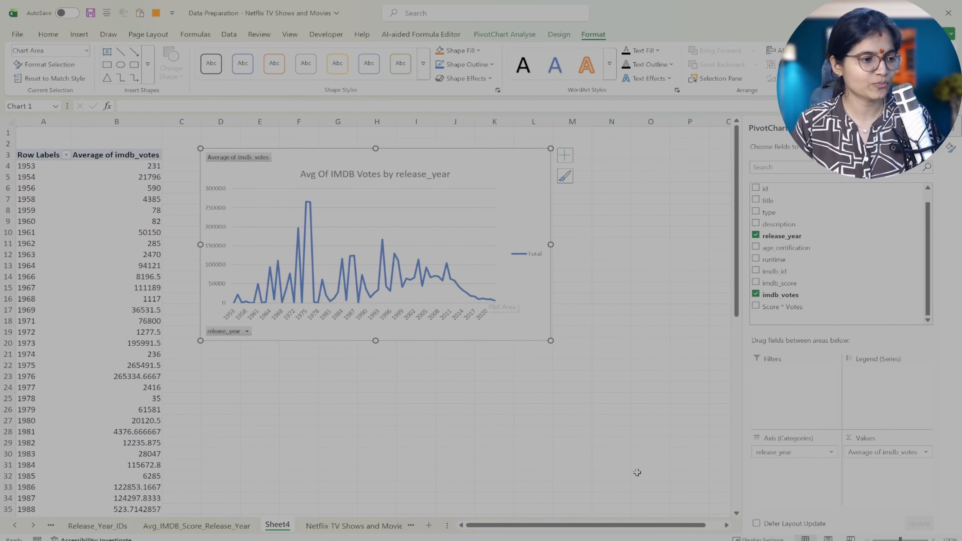
Rename the worksheet Sheet4 as Avg_IMDB_votes_Release_Year.
right_click(291, 524)
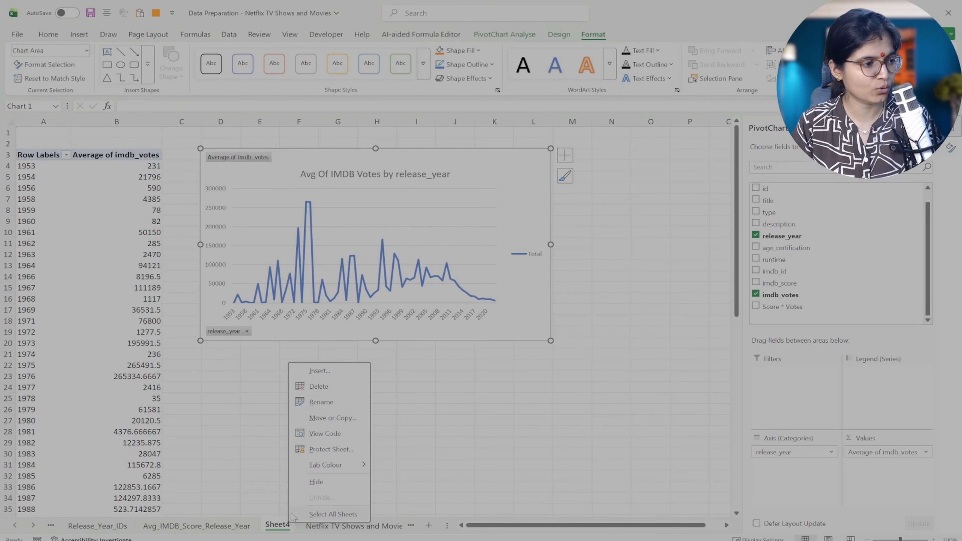
click(321, 402)
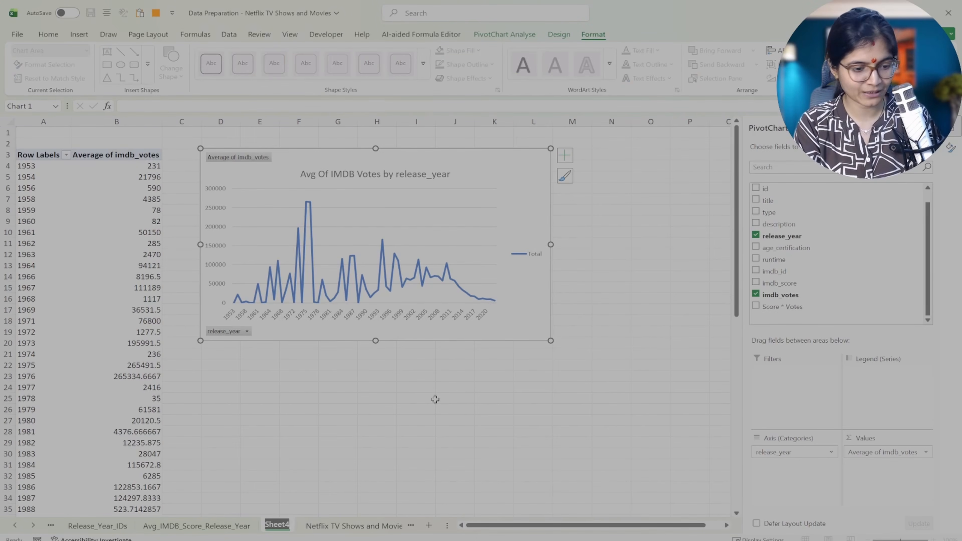
text(Avg)
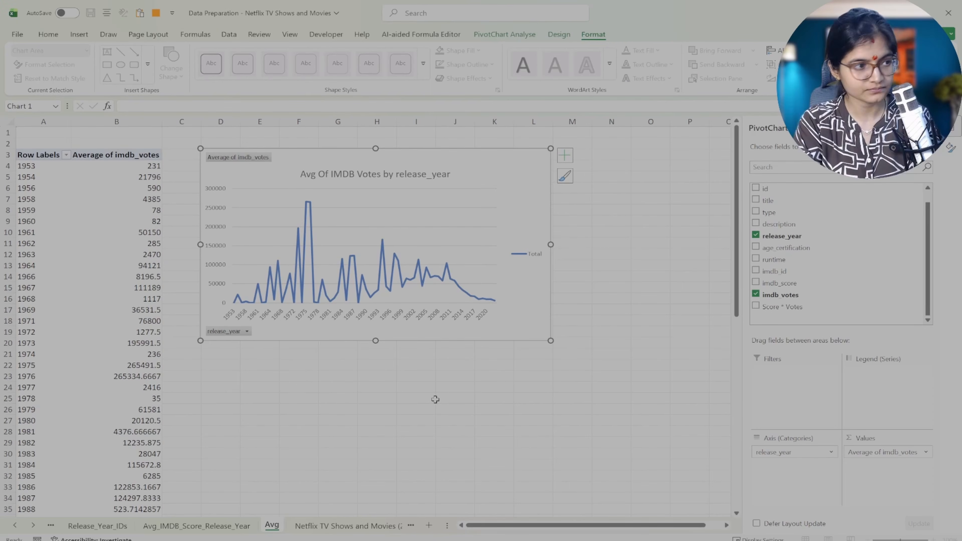
text(_IM)
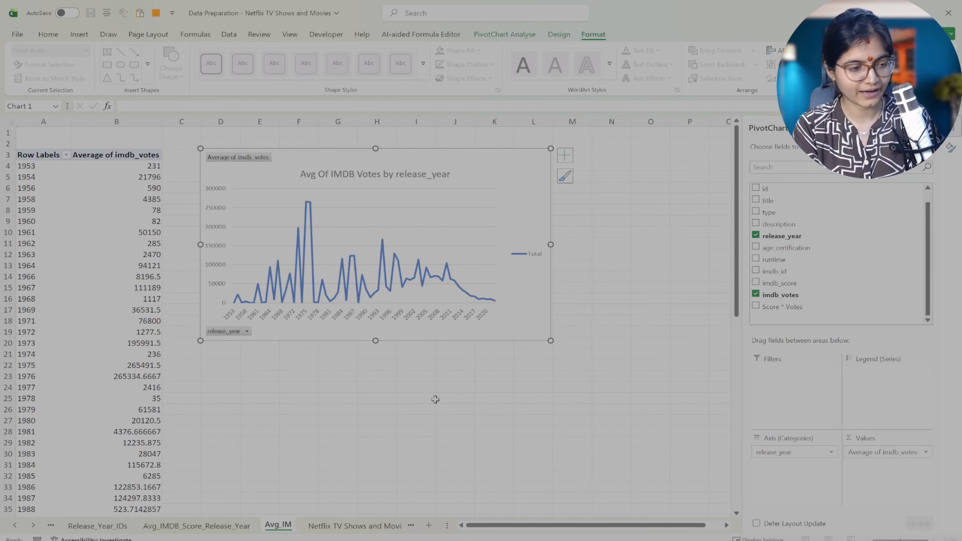
text(DB_vot)
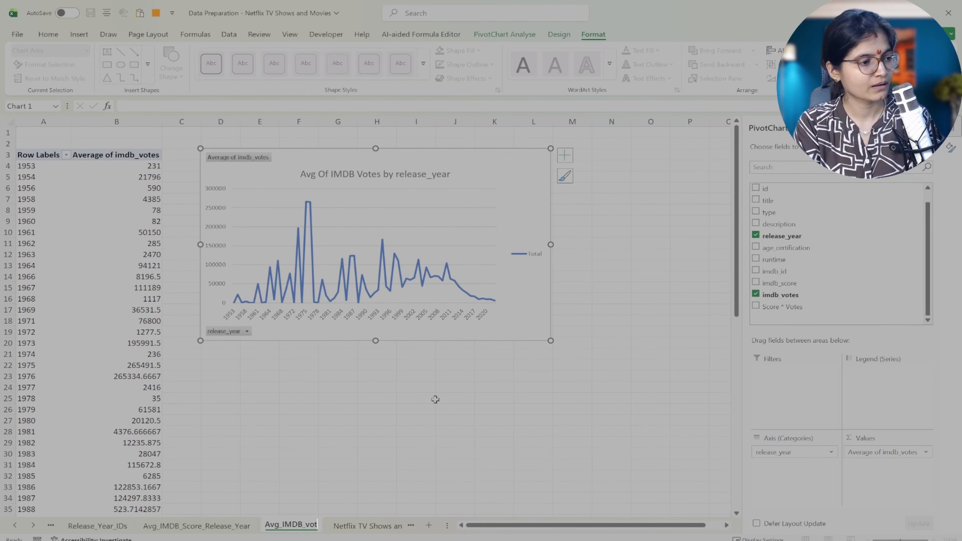
text(es_)
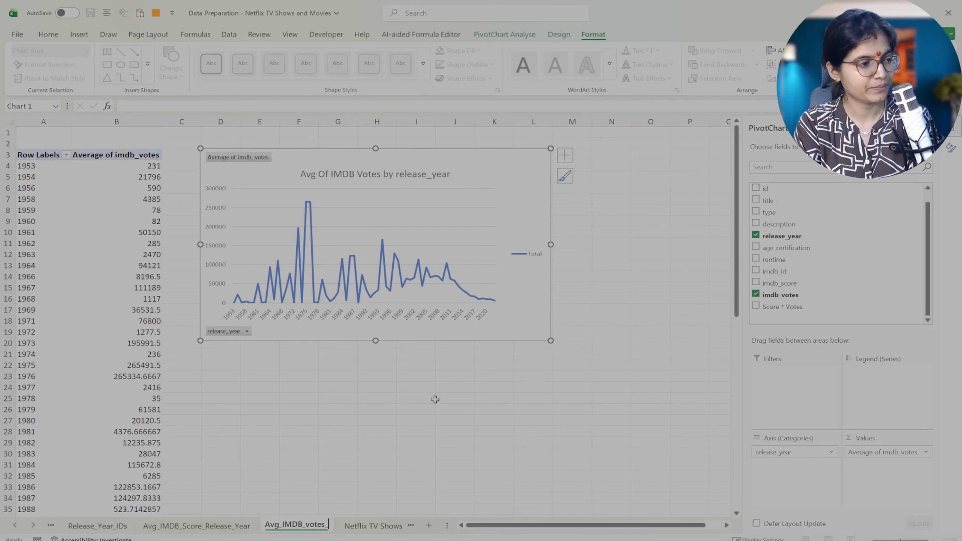
text(R)
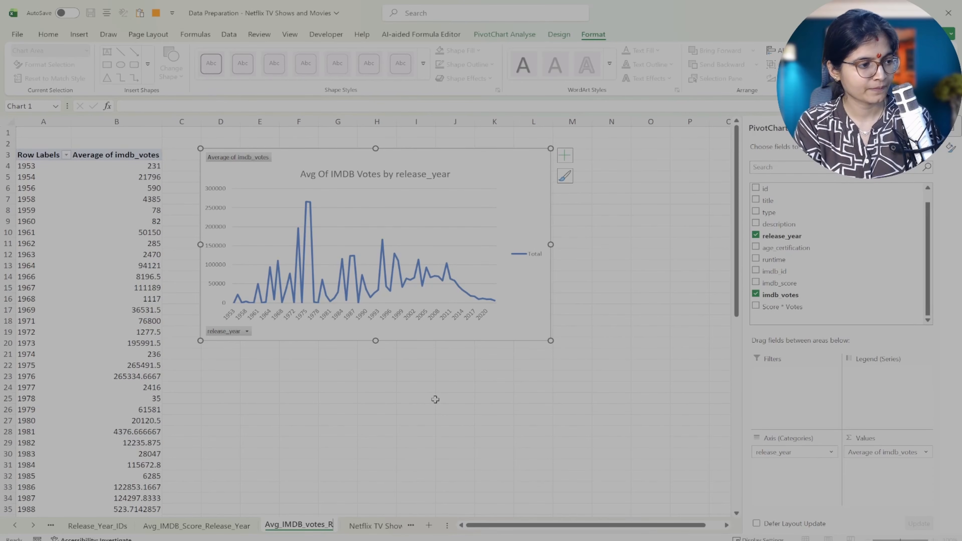
text(elease_)
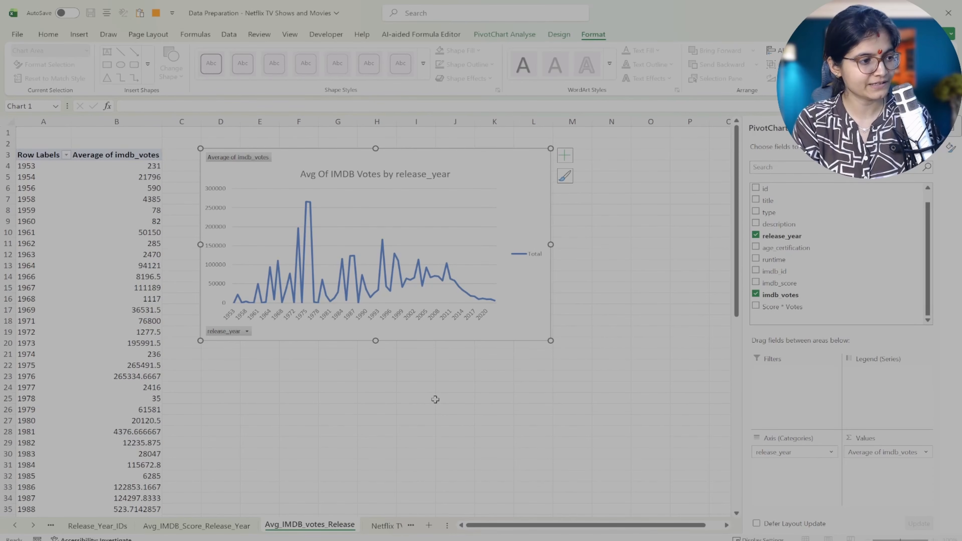
text(Year)
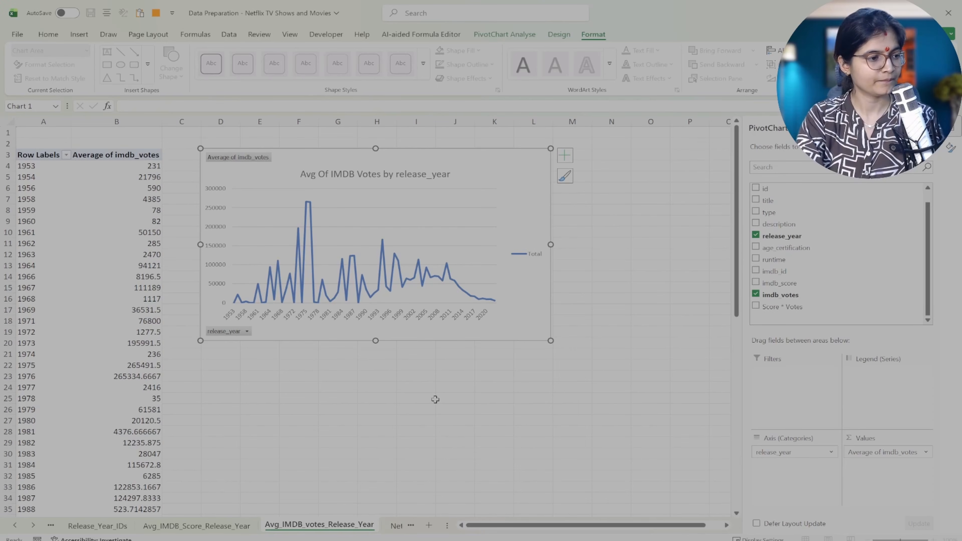
key(Return)
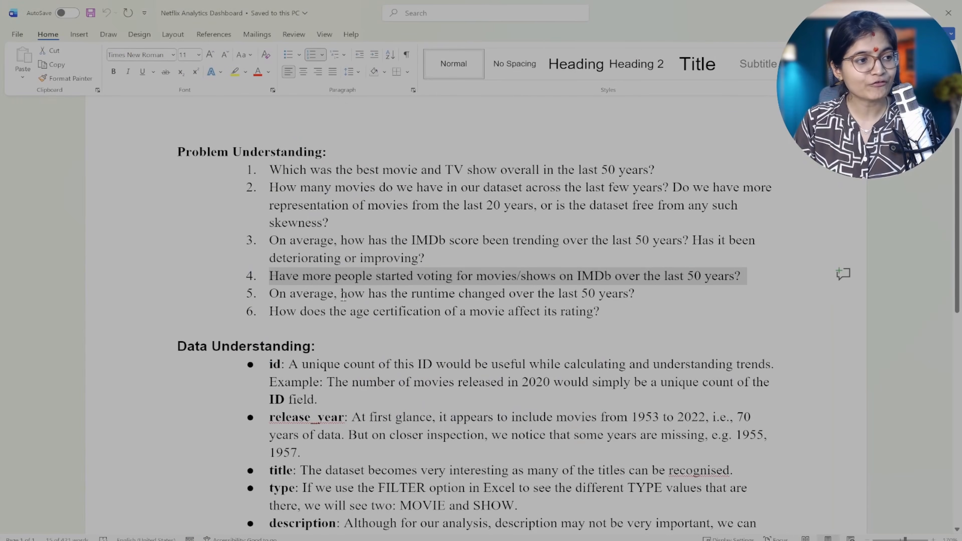
Review the fifth question about runtime changes over the last 50 years in the Word document, and return to the maximised Excel workbook.
drag(341, 294, 633, 285)
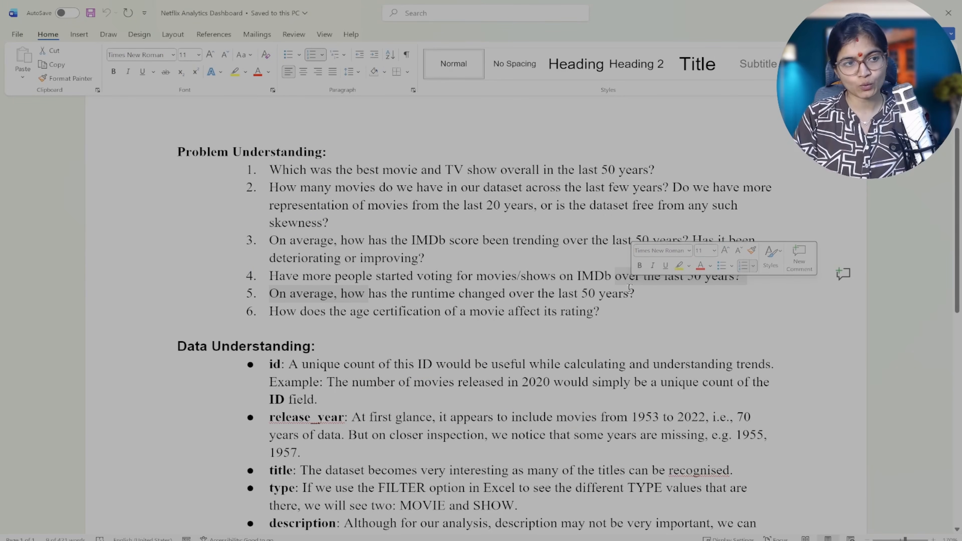
double_click(606, 294)
triple_click(606, 294)
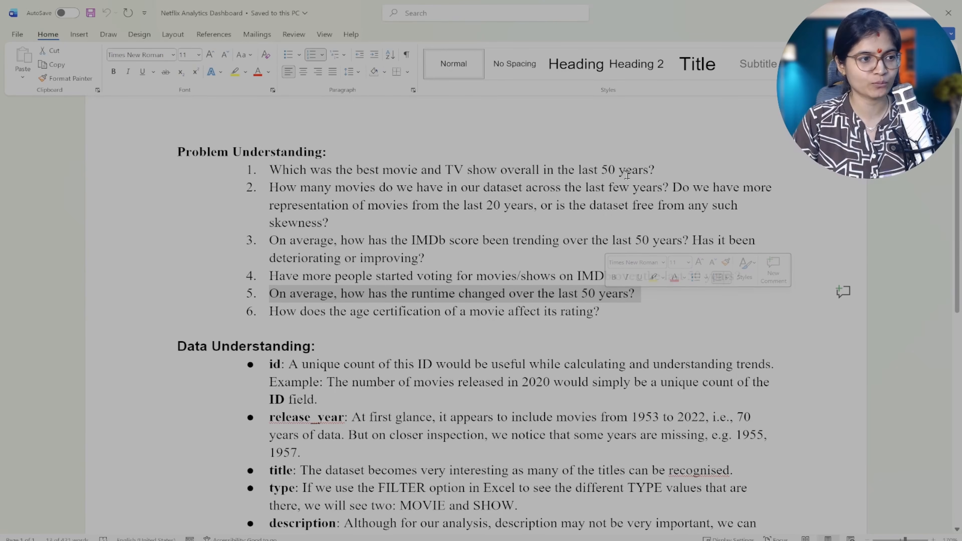
key(alt+Tab)
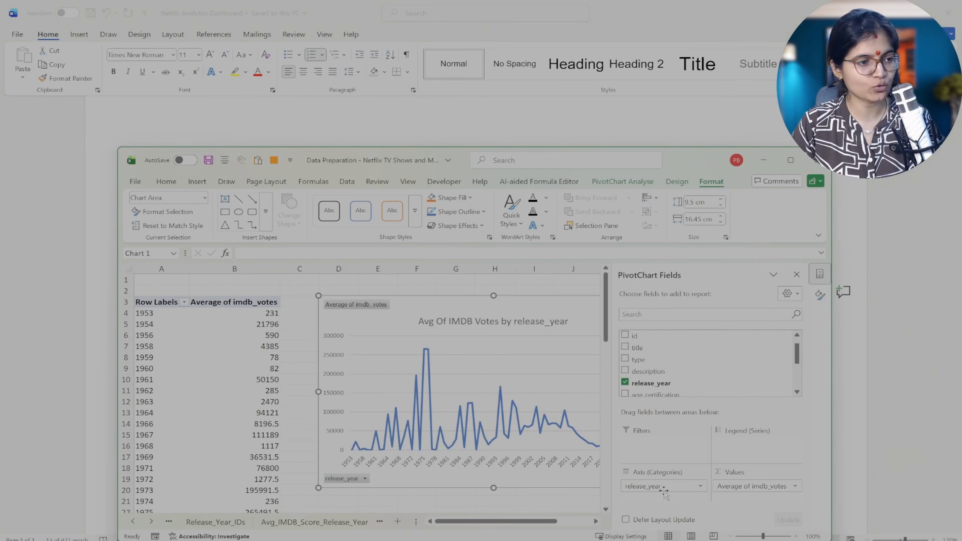
click(790, 161)
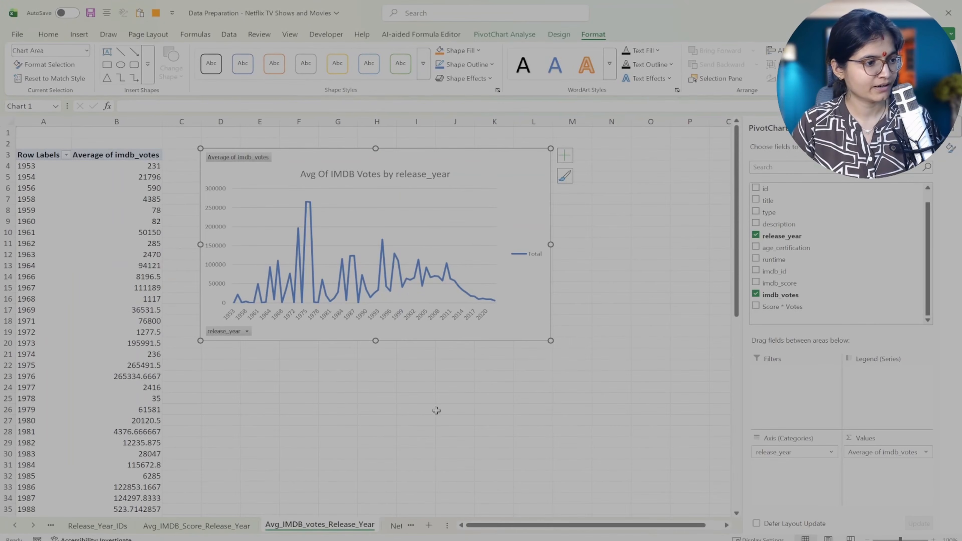
Create a PivotTable from the Netflix_TV_Shows_and_Movies table on a new worksheet, with release_year as rows and runtime as values.
click(396, 525)
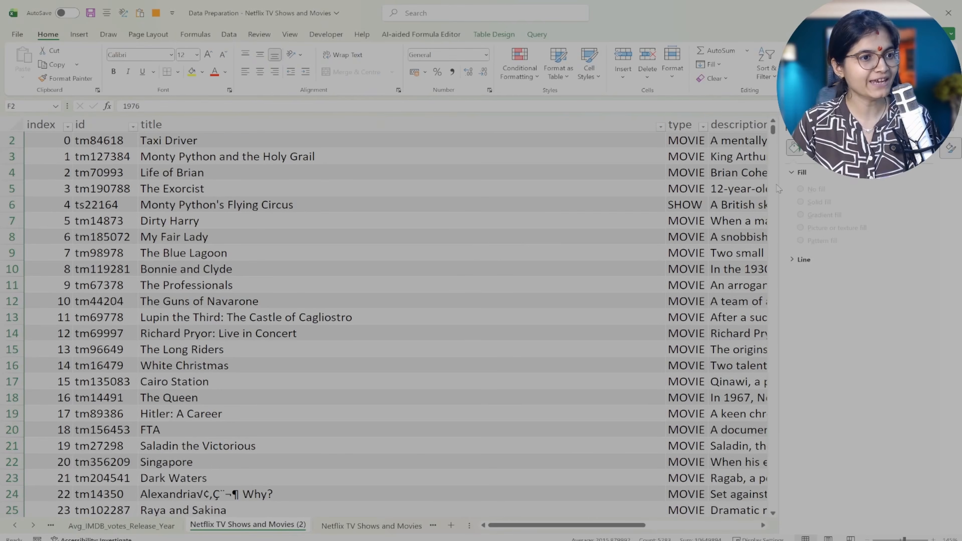
click(948, 128)
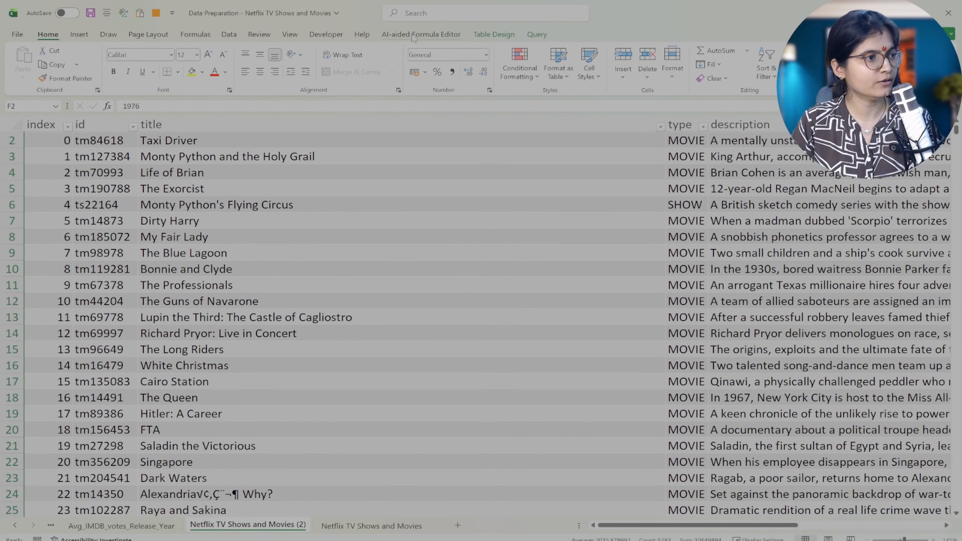
click(81, 36)
click(27, 57)
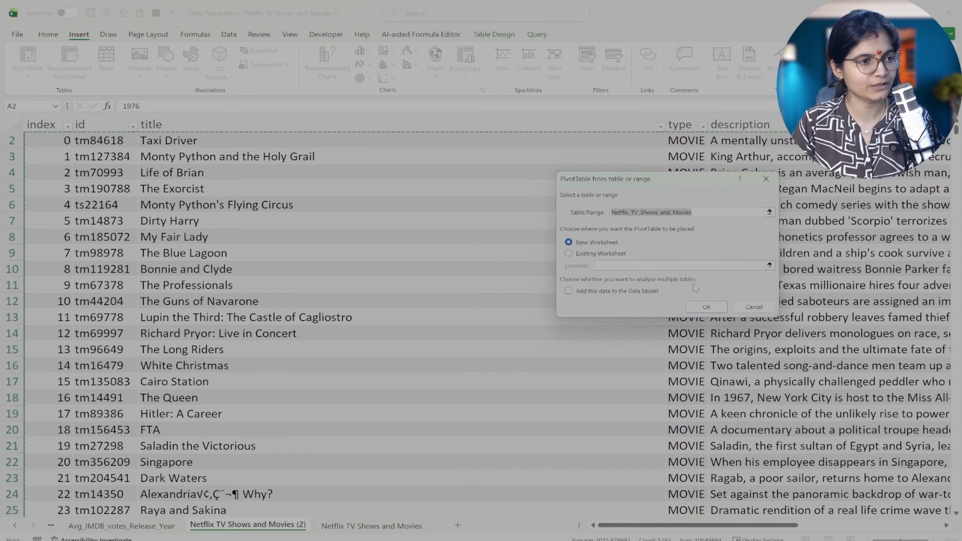
click(692, 303)
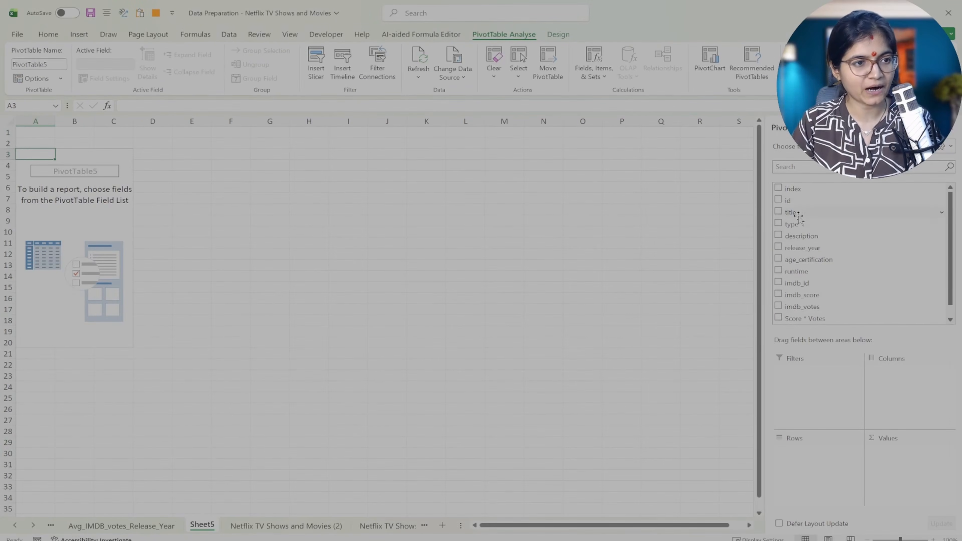
drag(811, 248, 816, 453)
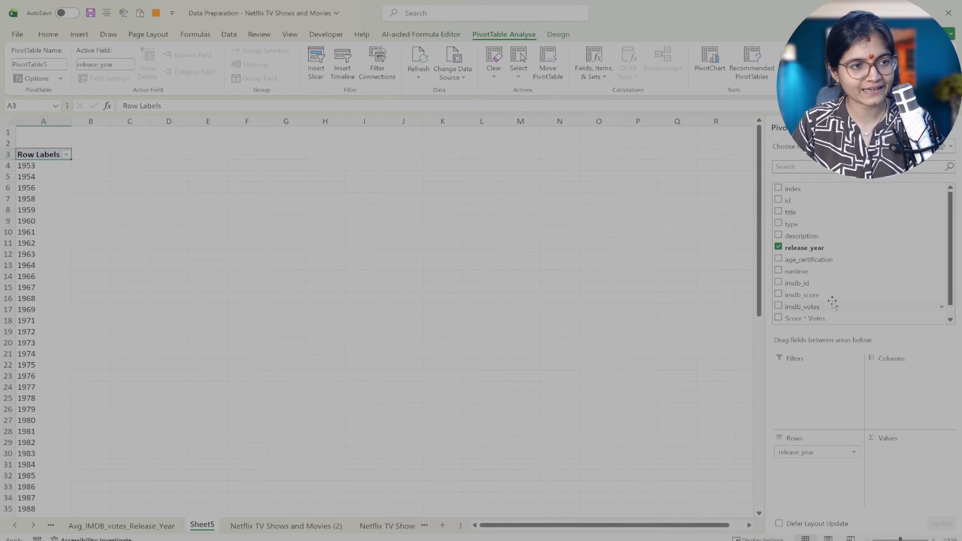
drag(822, 270, 899, 447)
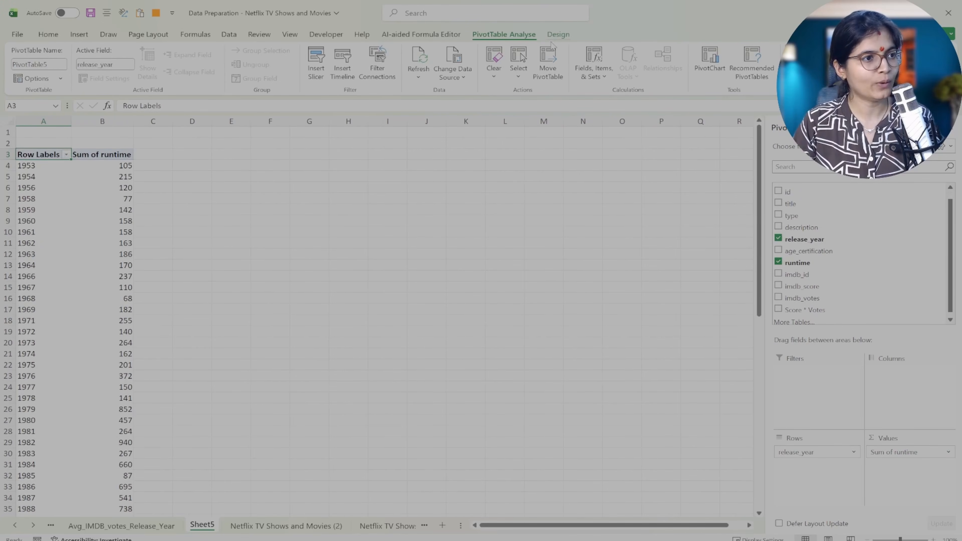
Insert a Stacked Line with Markers PivotChart based on the runtime PivotTable.
click(707, 62)
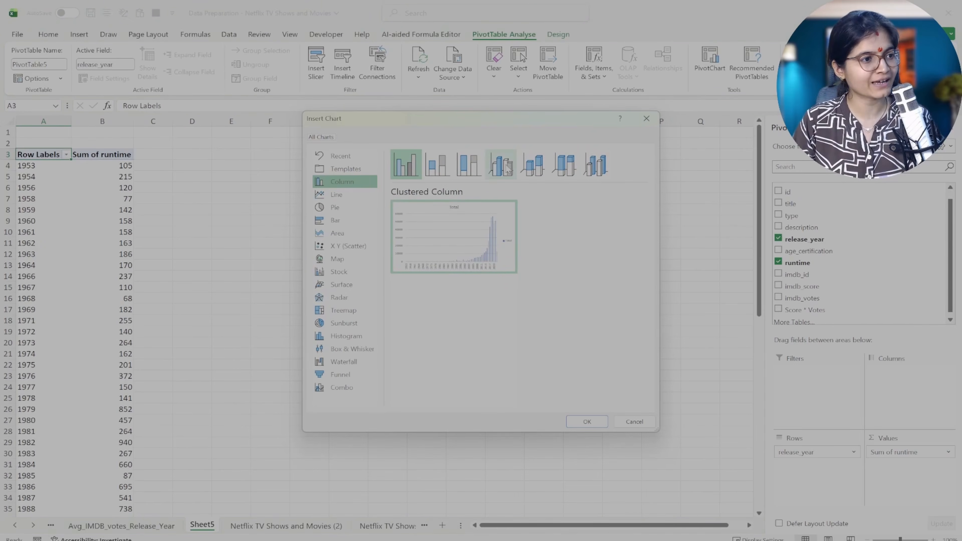
click(341, 196)
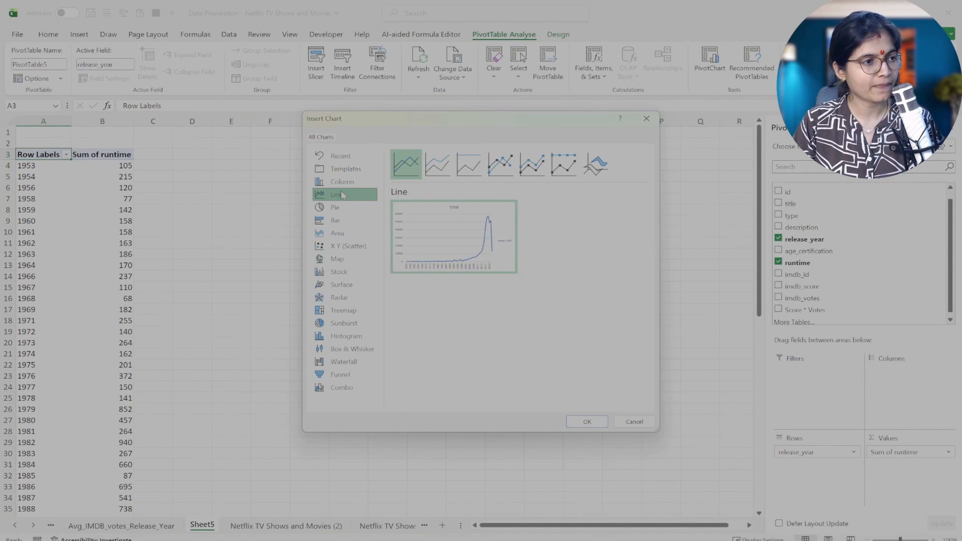
click(585, 171)
click(564, 169)
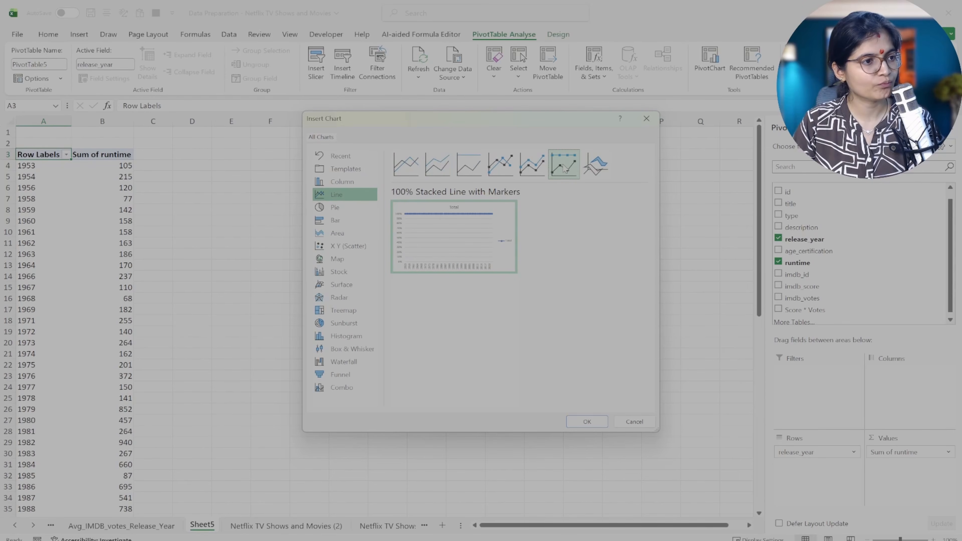
click(533, 164)
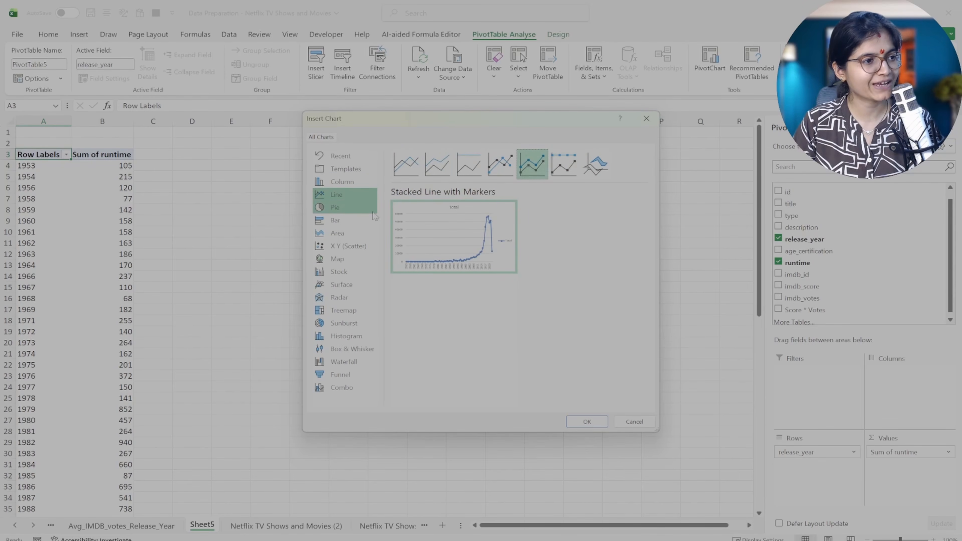
mouse_move(432, 215)
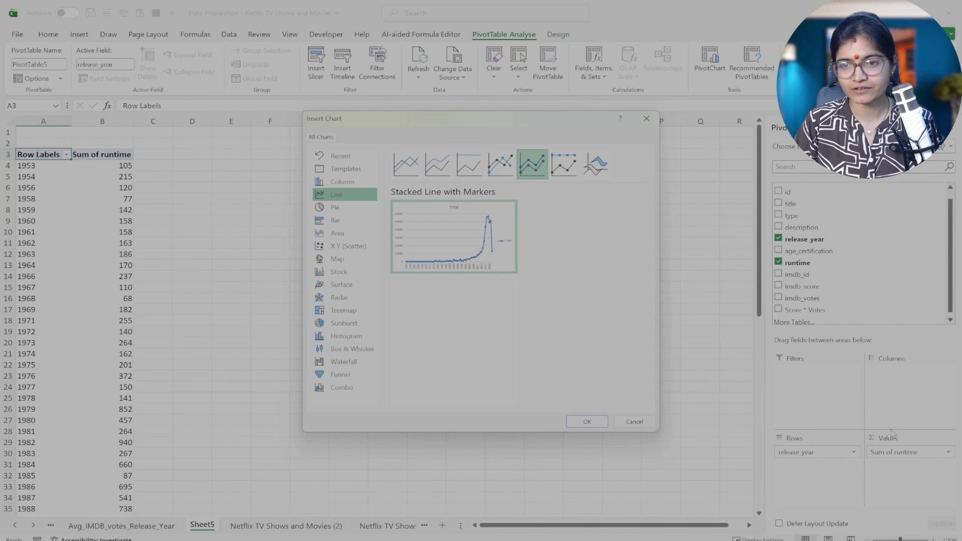
click(589, 420)
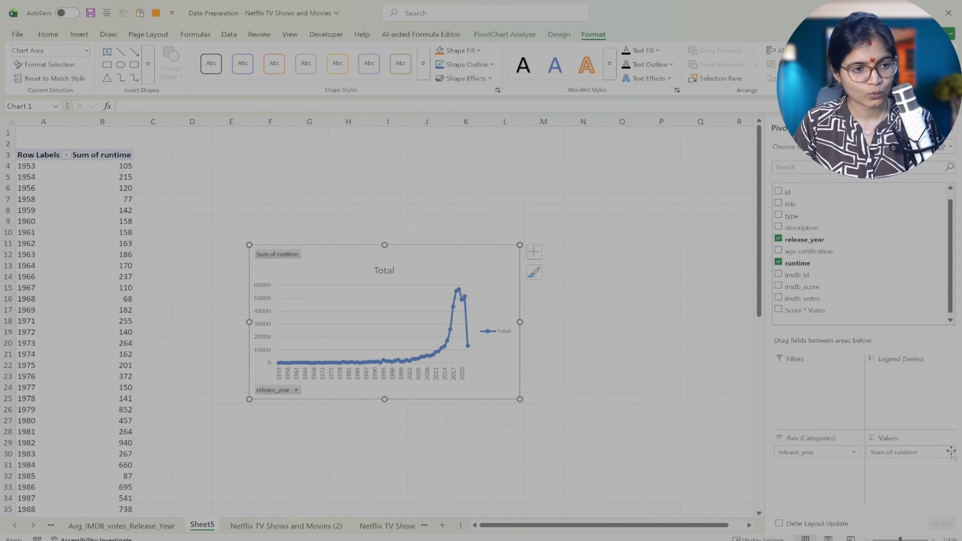
Summarise the runtime value field by Average instead of Sum.
click(943, 453)
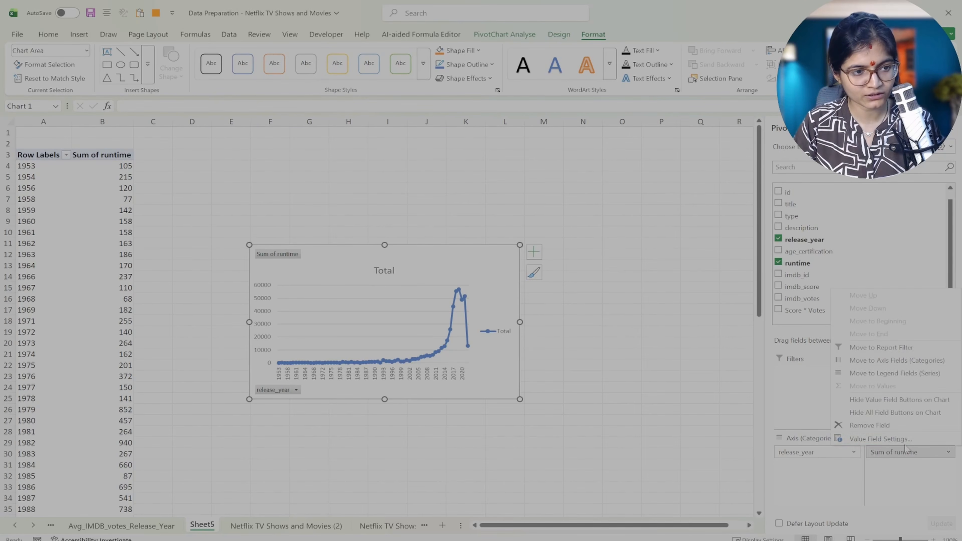
click(889, 439)
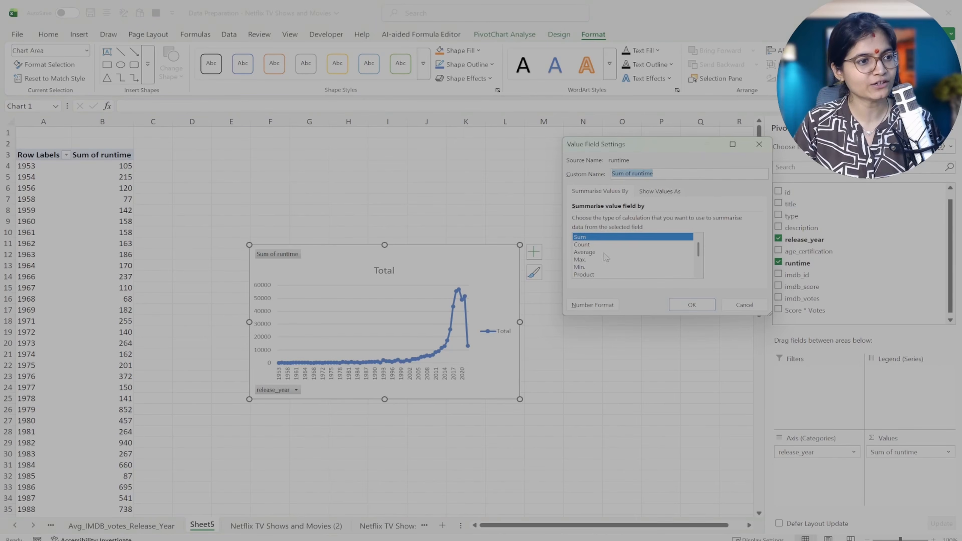
click(604, 252)
click(677, 306)
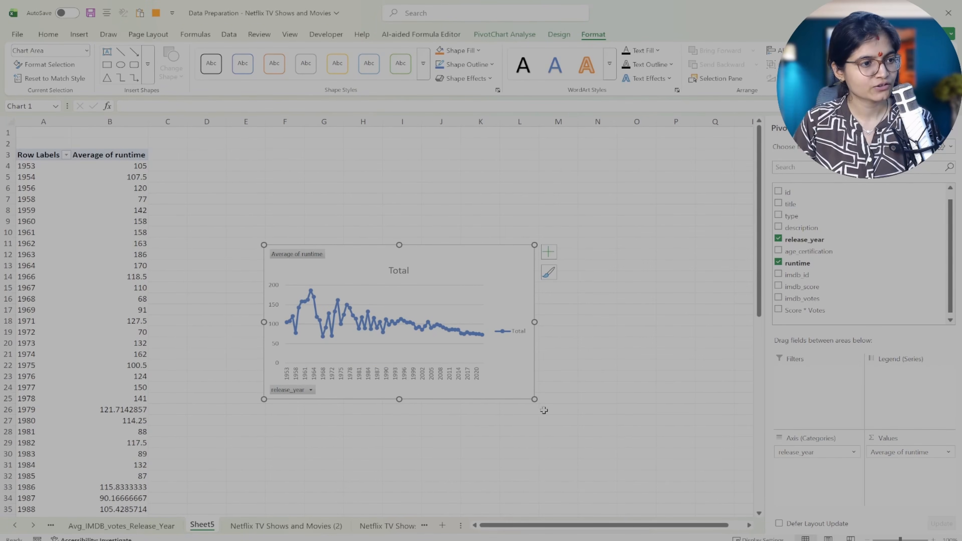
Enlarge the PivotChart and move it up beside the first PivotTable rows, spanning about columns D to N.
drag(535, 399, 659, 436)
drag(462, 254, 426, 168)
drag(581, 340, 614, 360)
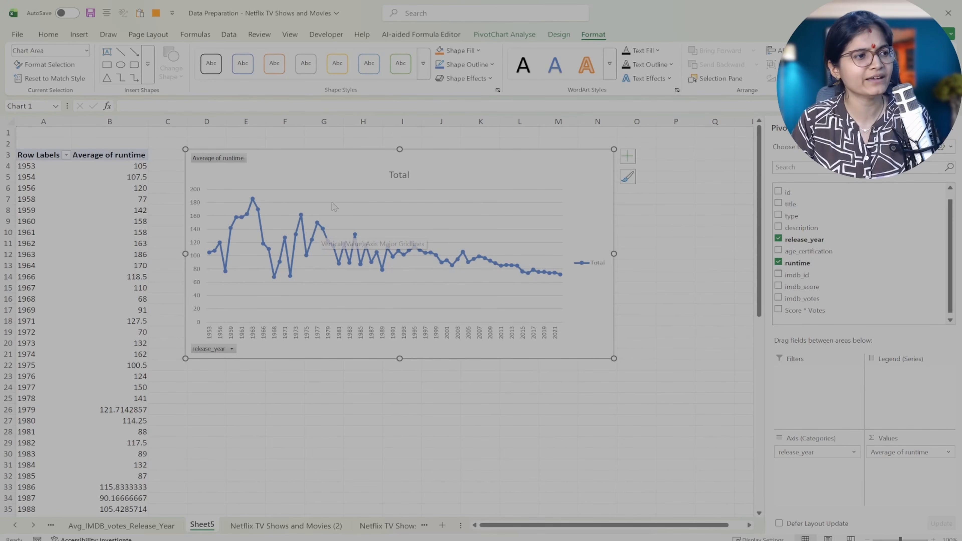
Replace the PivotChart's title with "Average Of Runtime by release_year".
double_click(402, 174)
double_click(403, 174)
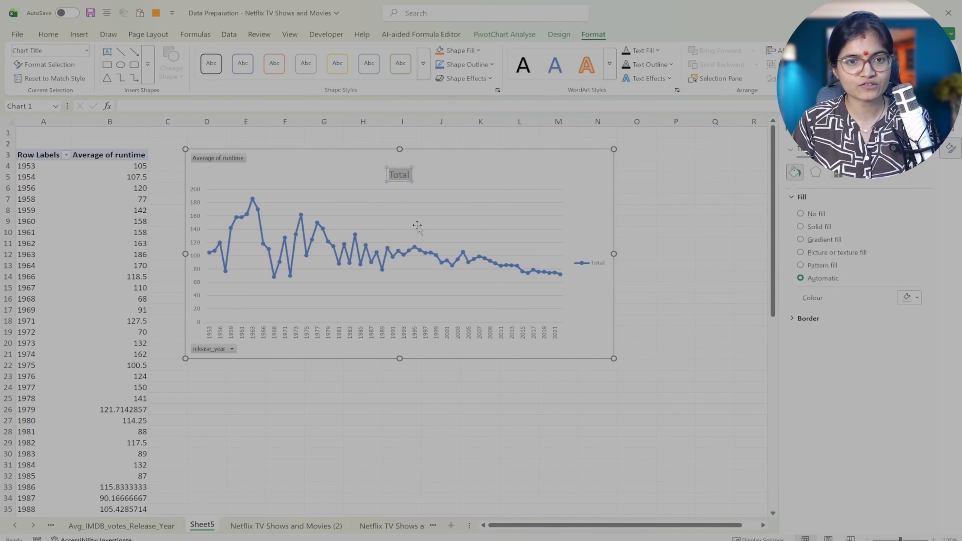
text(Av)
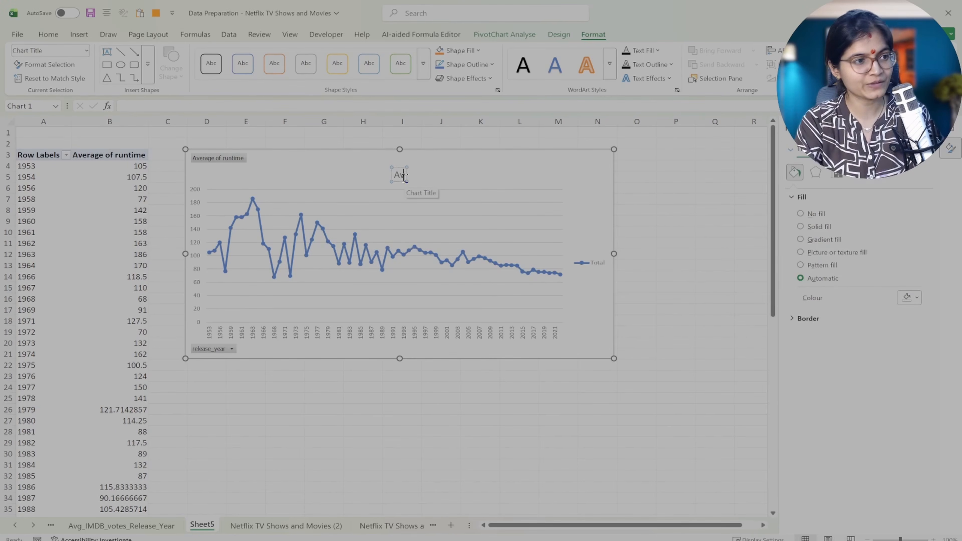
text(erage)
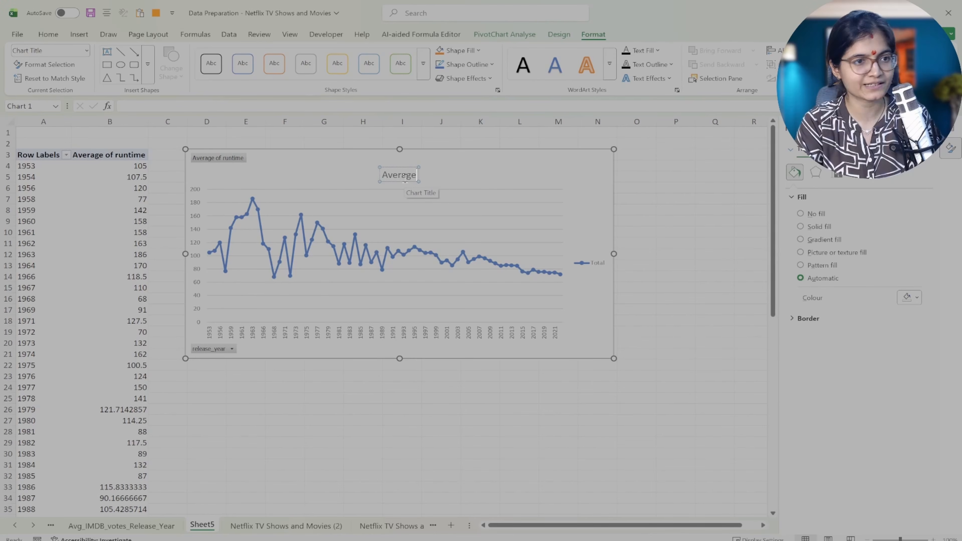
text( Of)
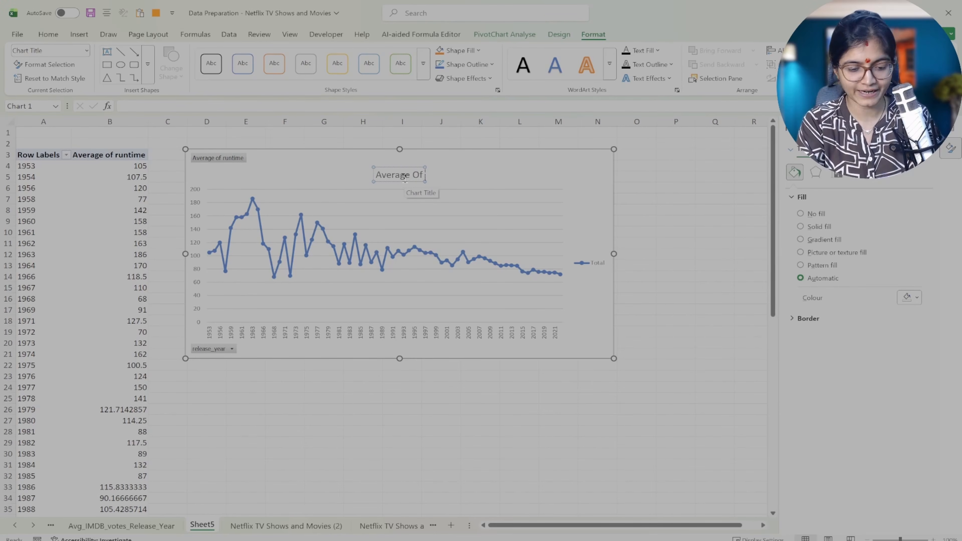
text( Runtime)
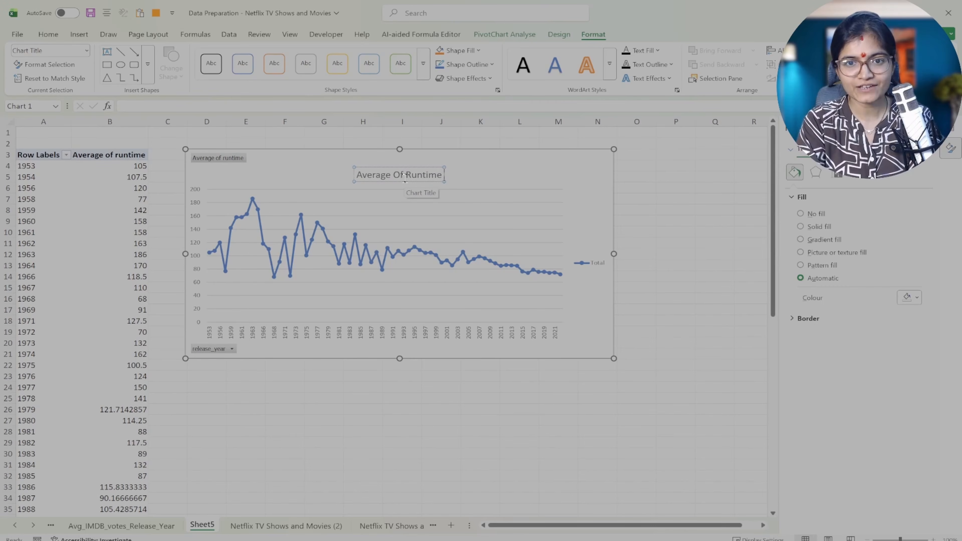
text( by)
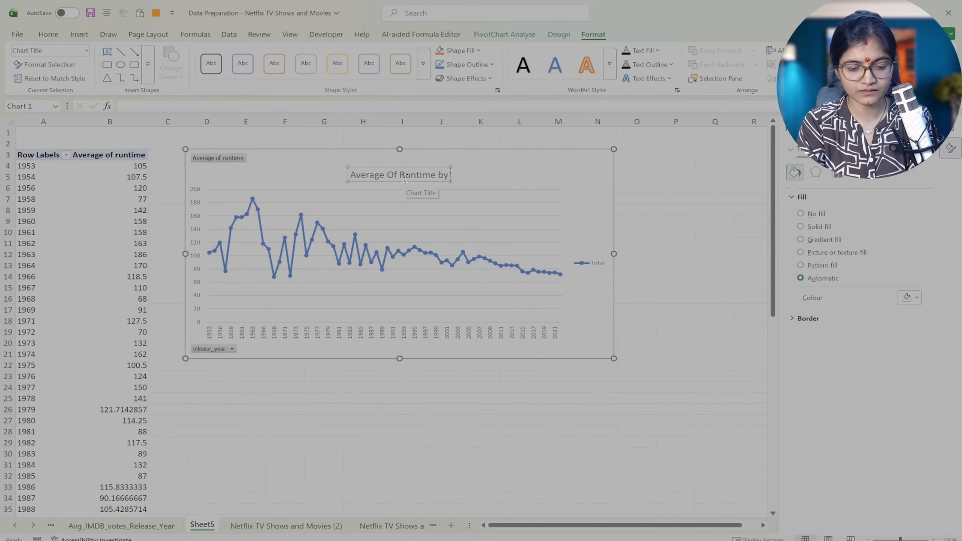
text( release_y)
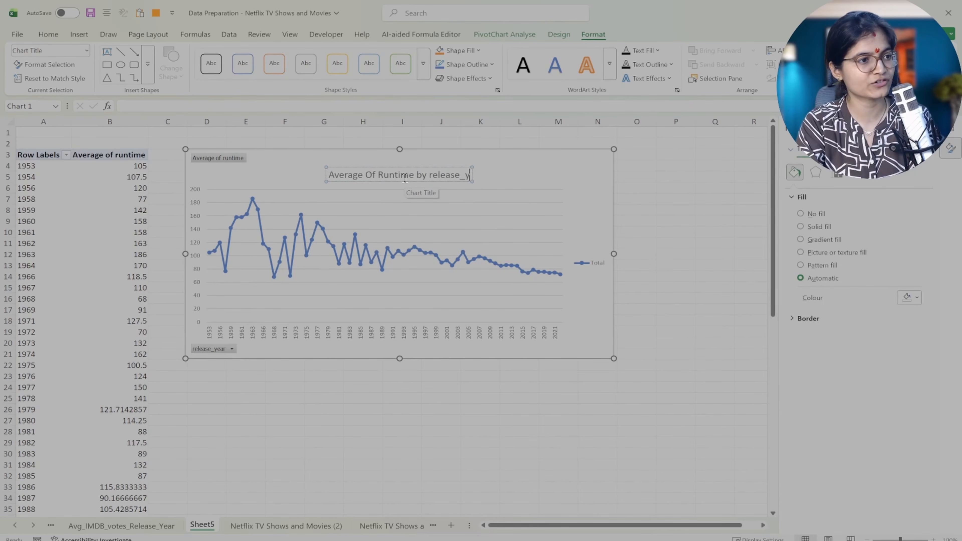
text(ear)
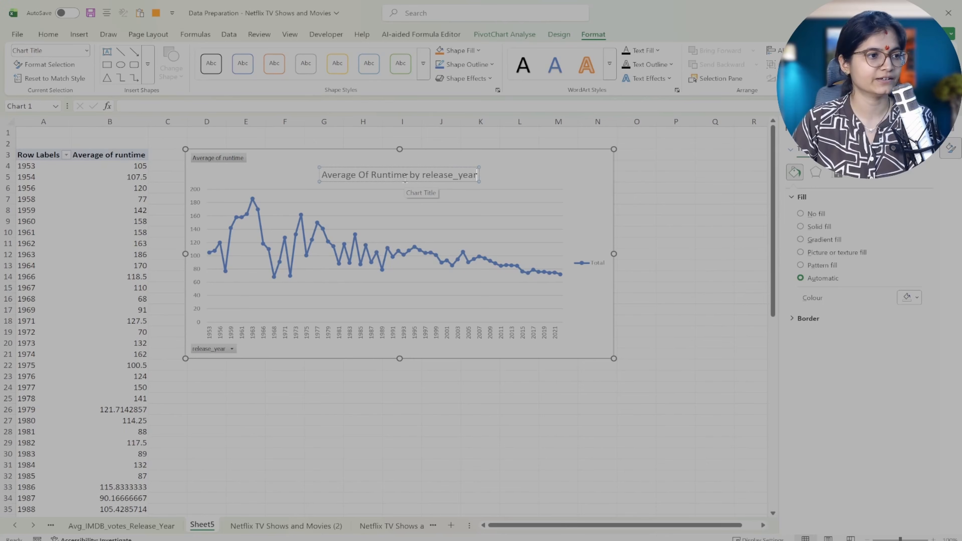
click(712, 261)
click(576, 182)
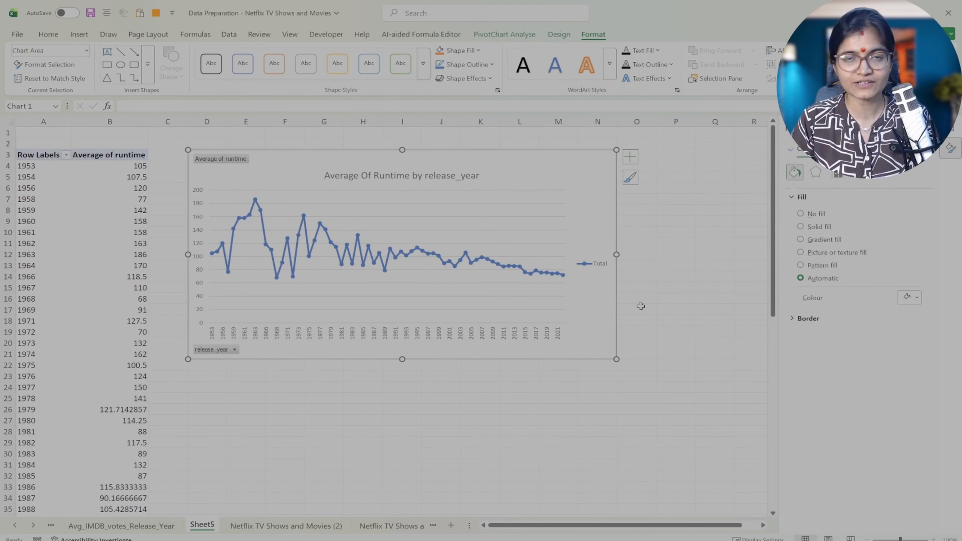
click(647, 247)
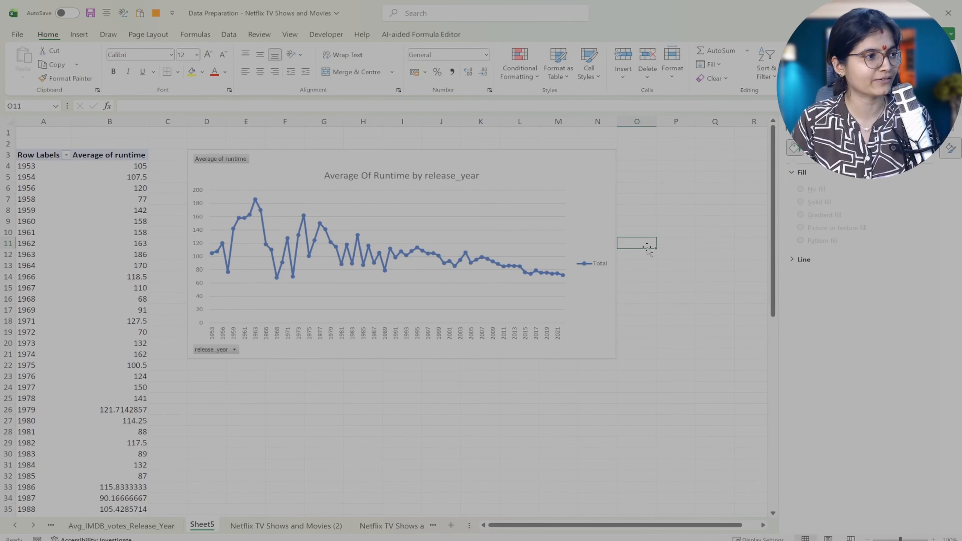
click(379, 170)
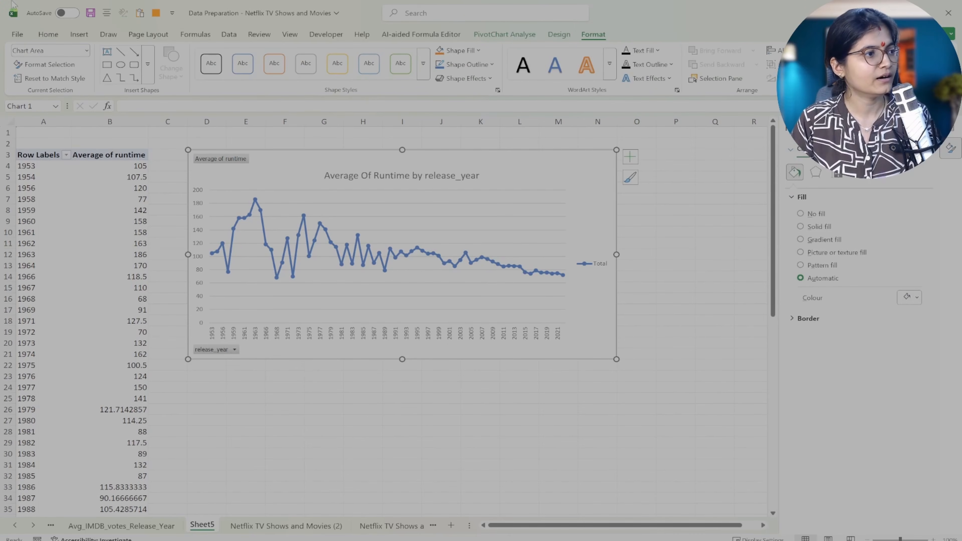
Draw a rectangle shape just below the PivotChart, about as wide as the chart and roughly six rows tall.
click(229, 35)
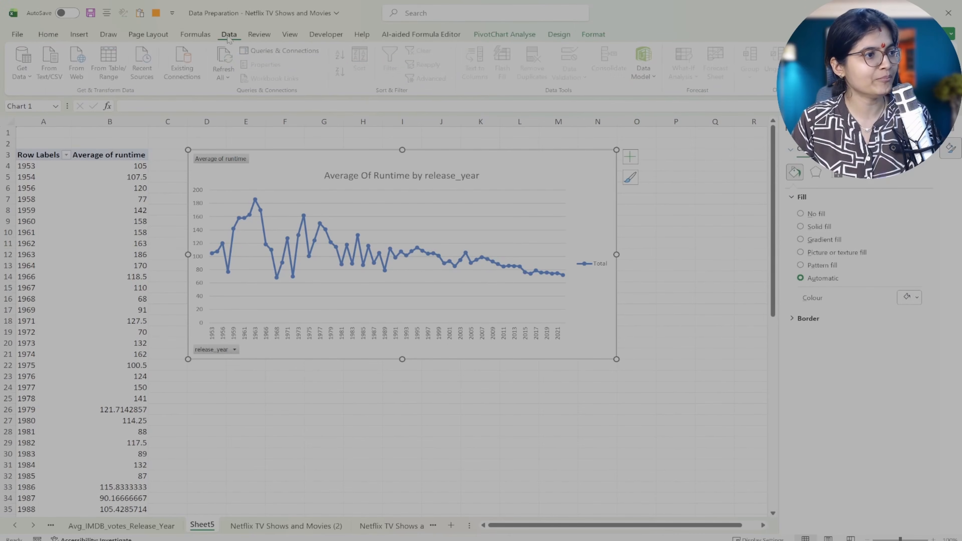
click(48, 34)
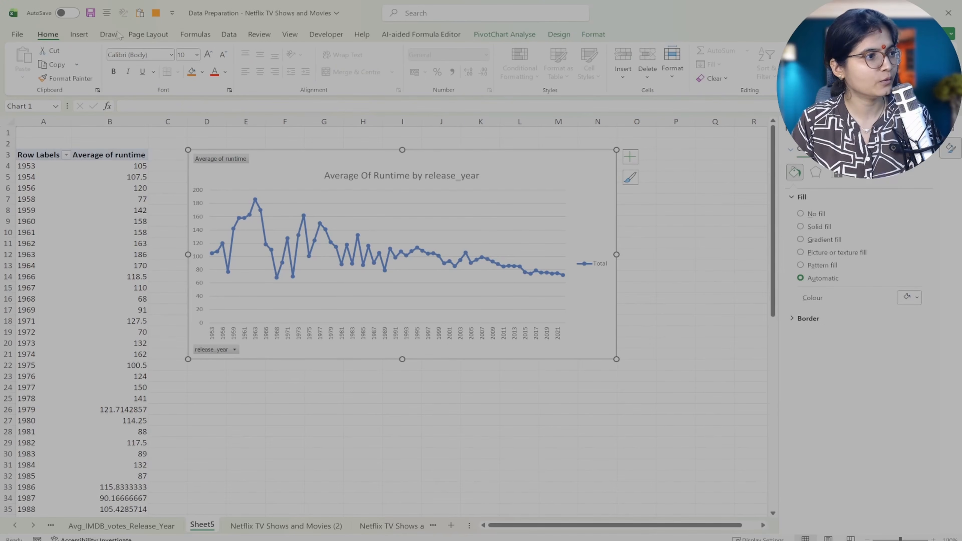
click(85, 38)
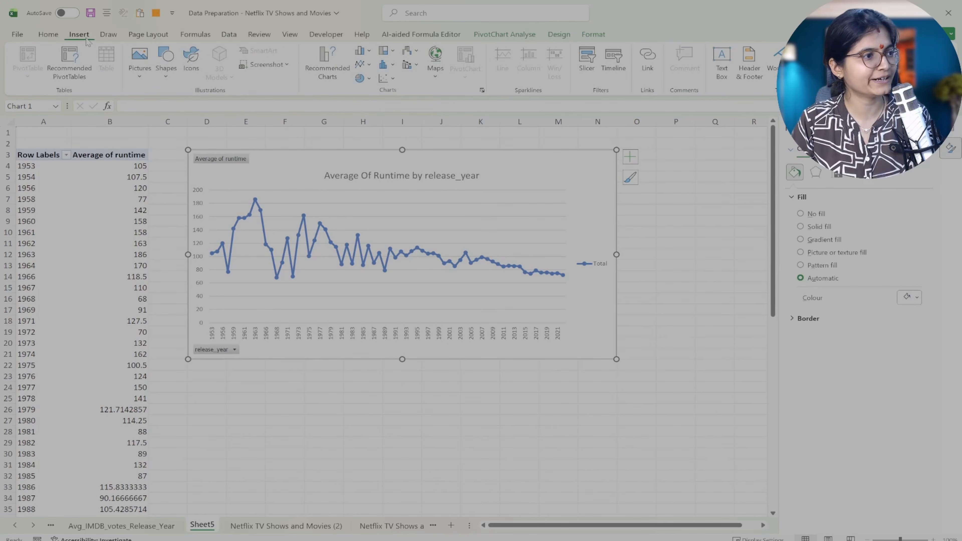
click(168, 74)
click(200, 107)
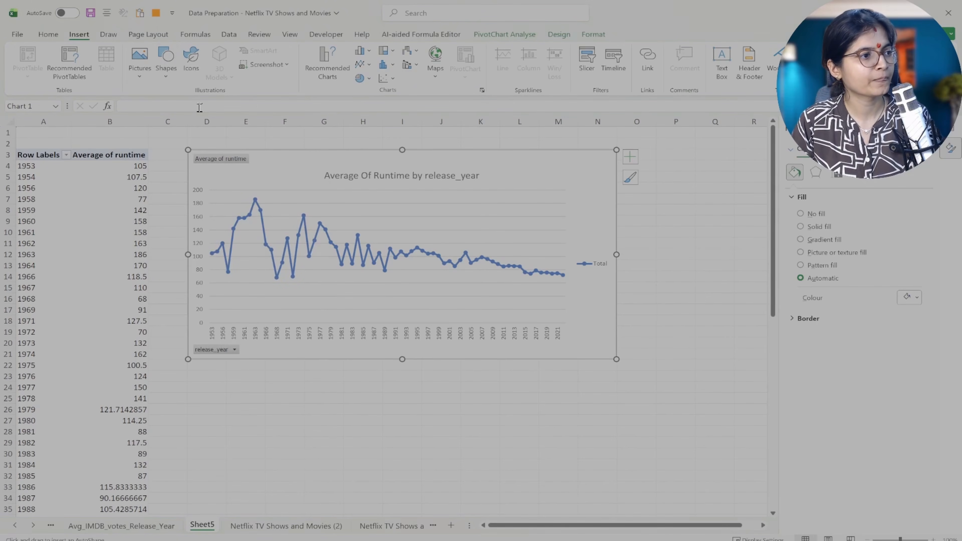
drag(188, 379, 620, 449)
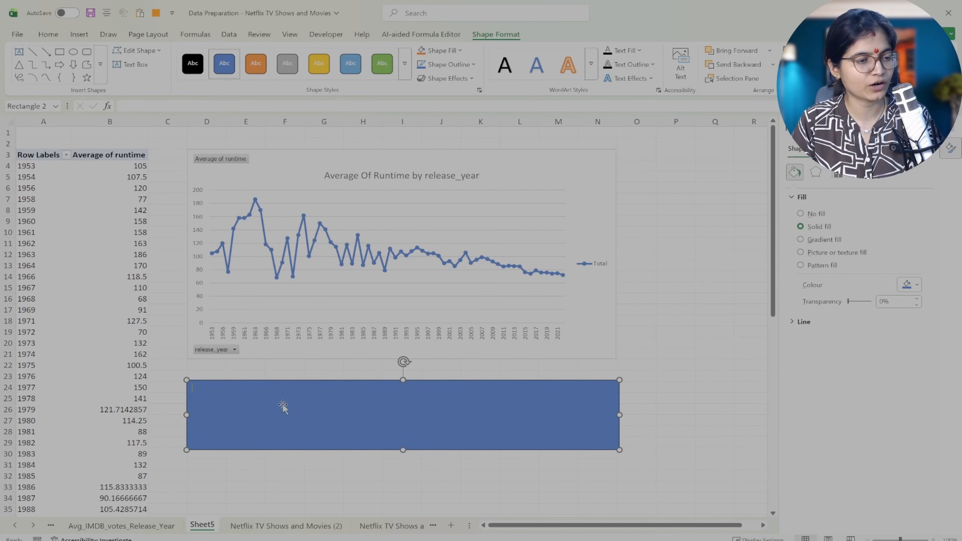
Remove both the shape fill and the text fill from the rectangle below the PivotChart.
click(803, 215)
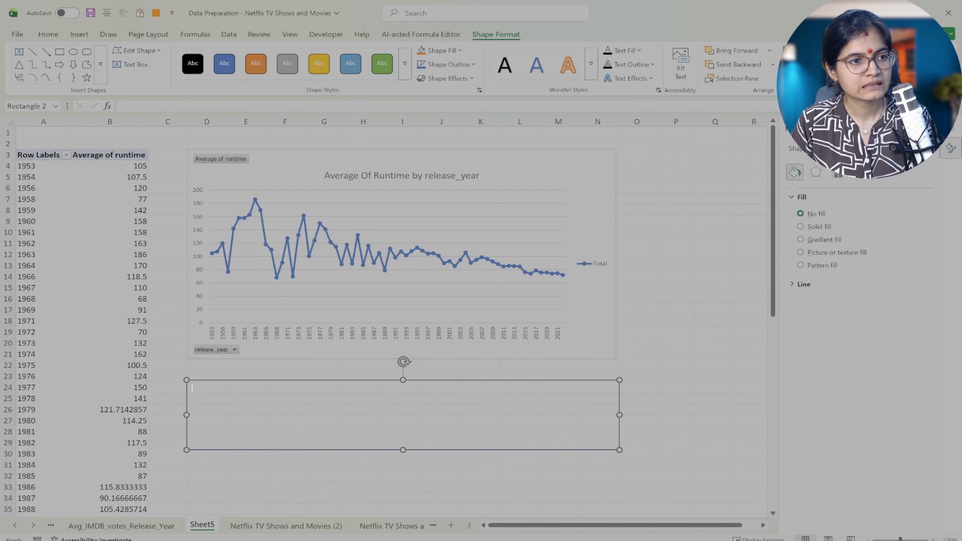
click(865, 149)
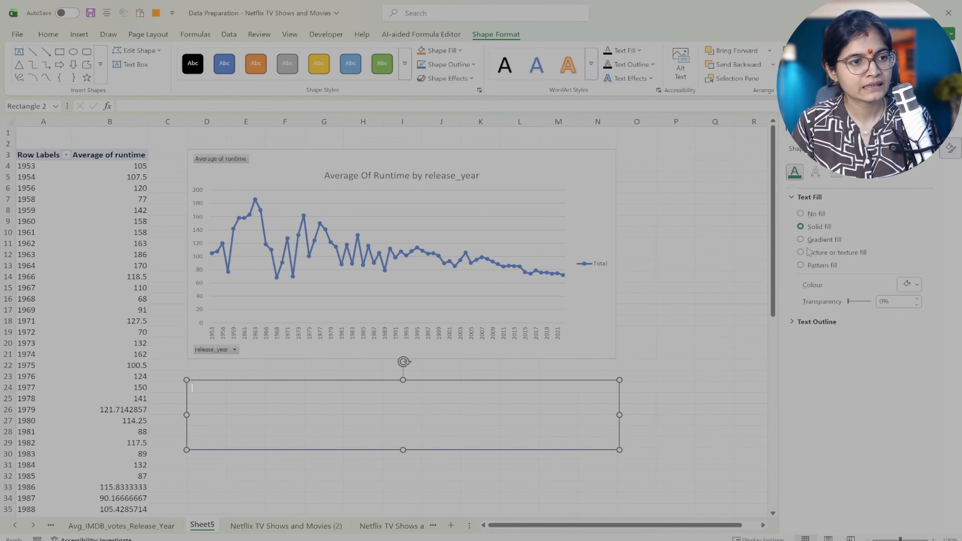
click(803, 216)
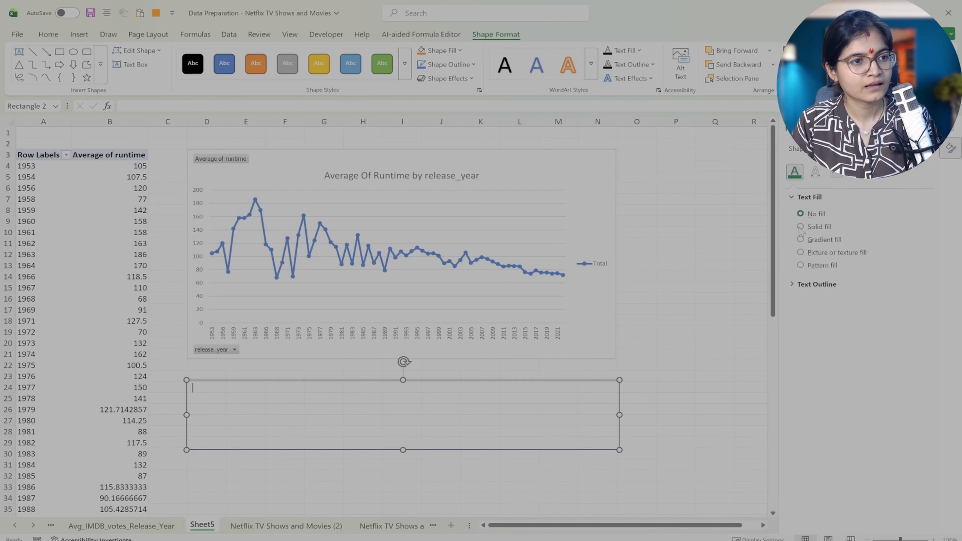
Enter the label "Insights:" in cell D24, inside the upper corner of the rectangle.
click(245, 399)
double_click(205, 397)
click(209, 386)
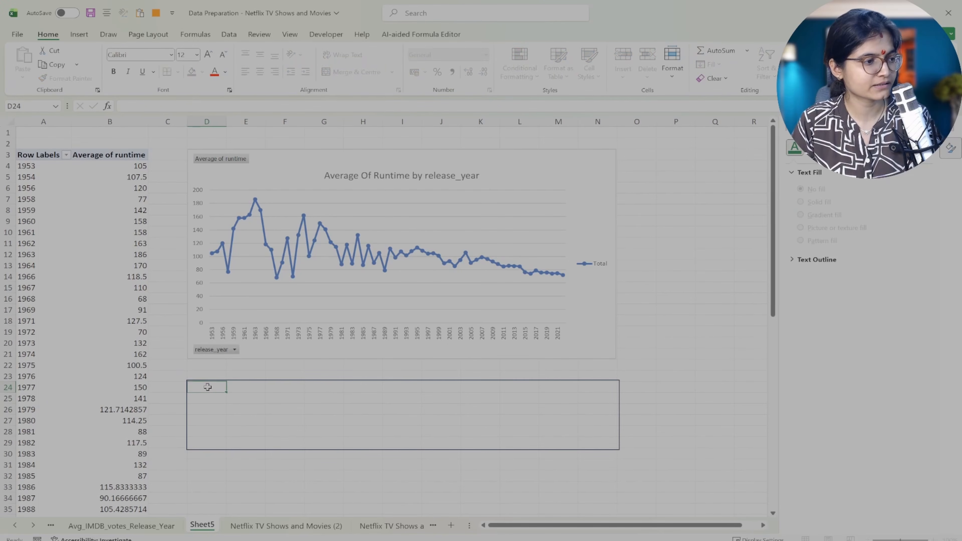
text(In)
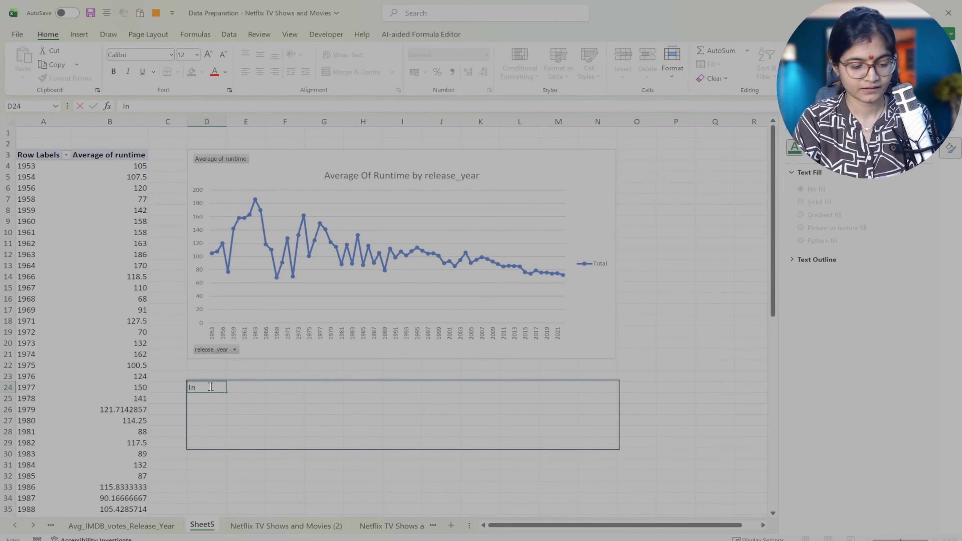
text(sights:)
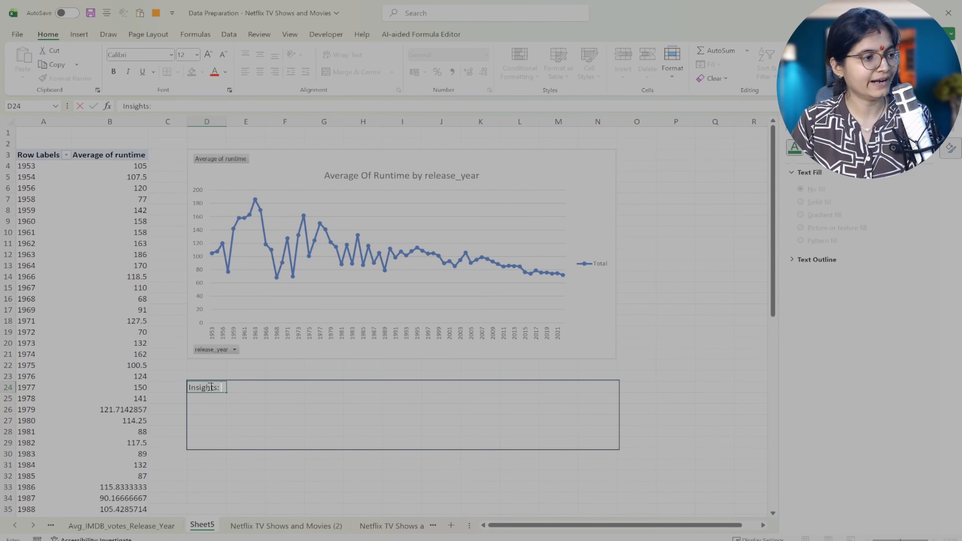
click(250, 395)
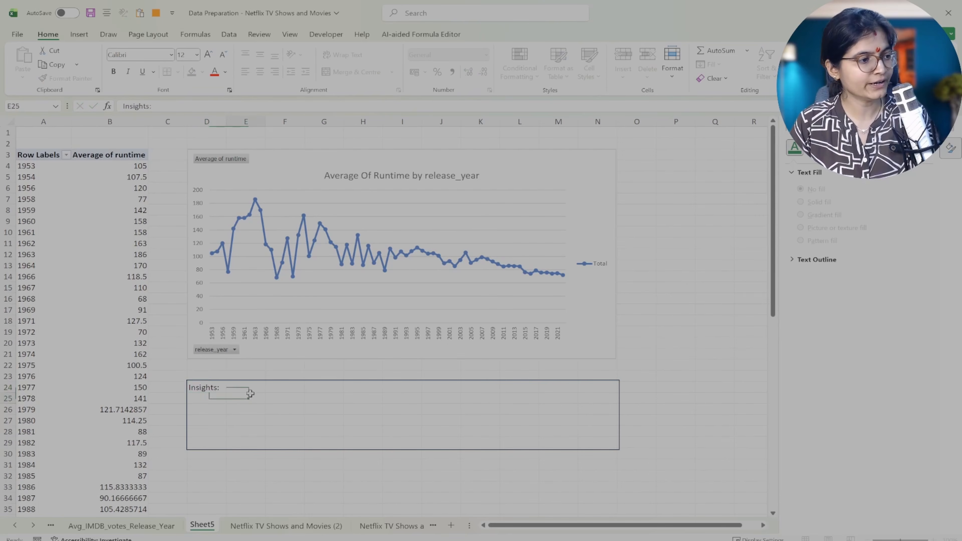
Enter "As we can see from this chart, the trend has become more consistent and the runtime has broadly decreased." in cell E24.
click(243, 381)
click(243, 386)
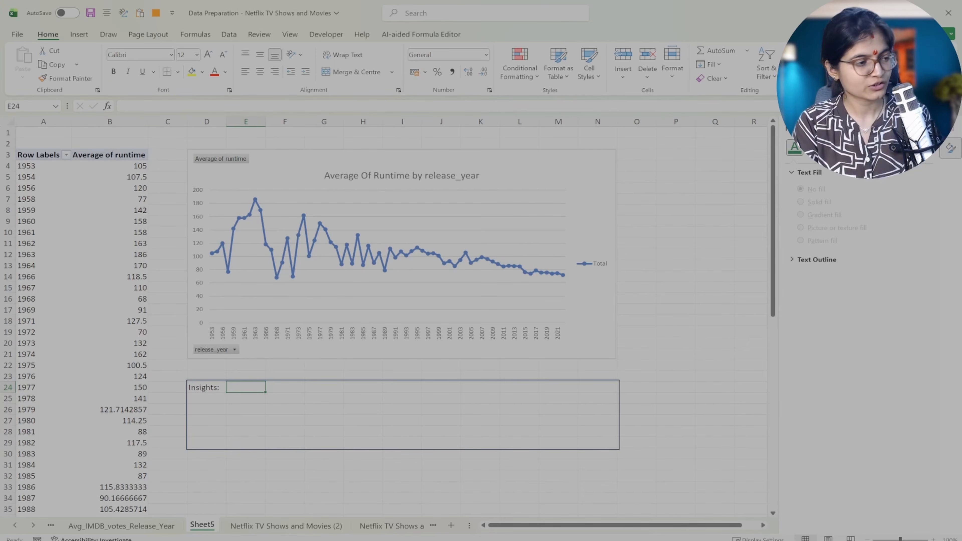
text(As we can see)
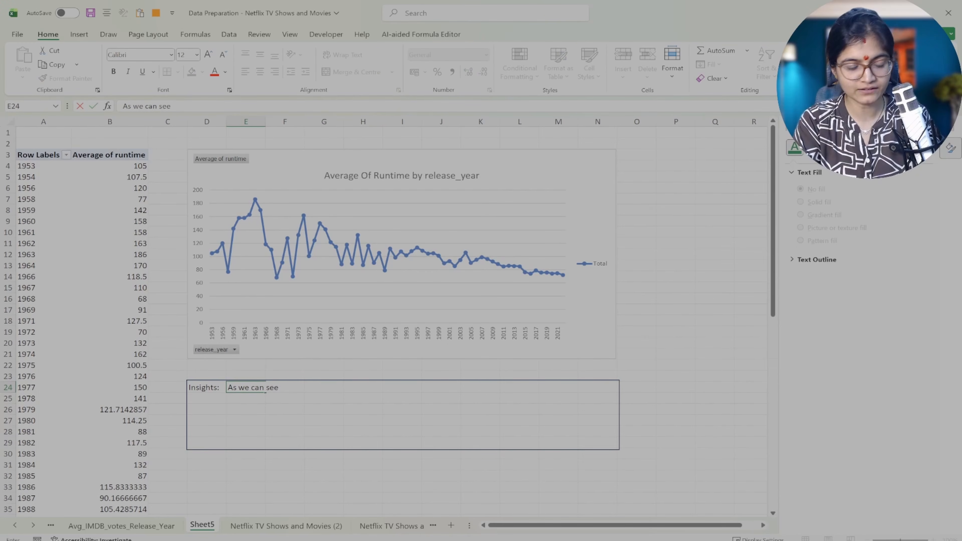
text(rom the)
key(BackSpace)
key(BackSpace)
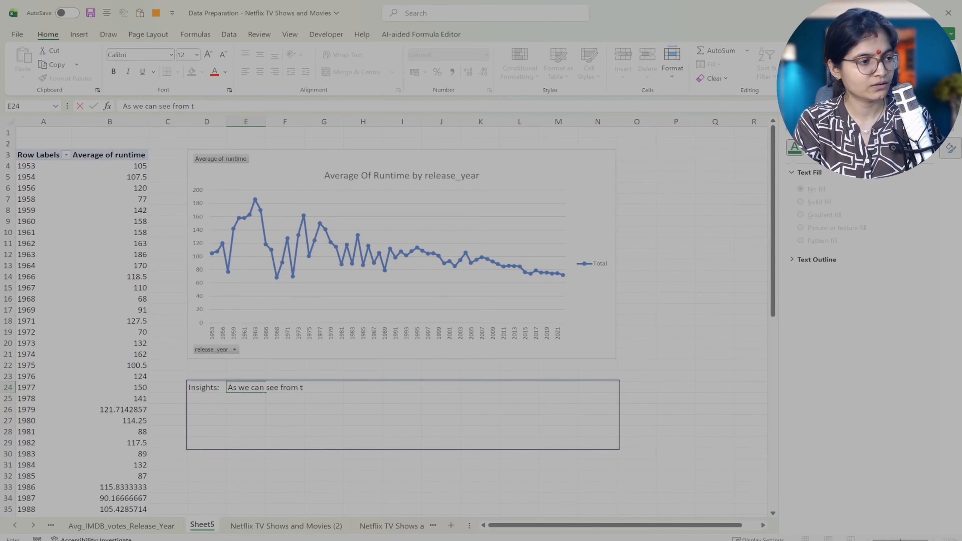
text(his ch)
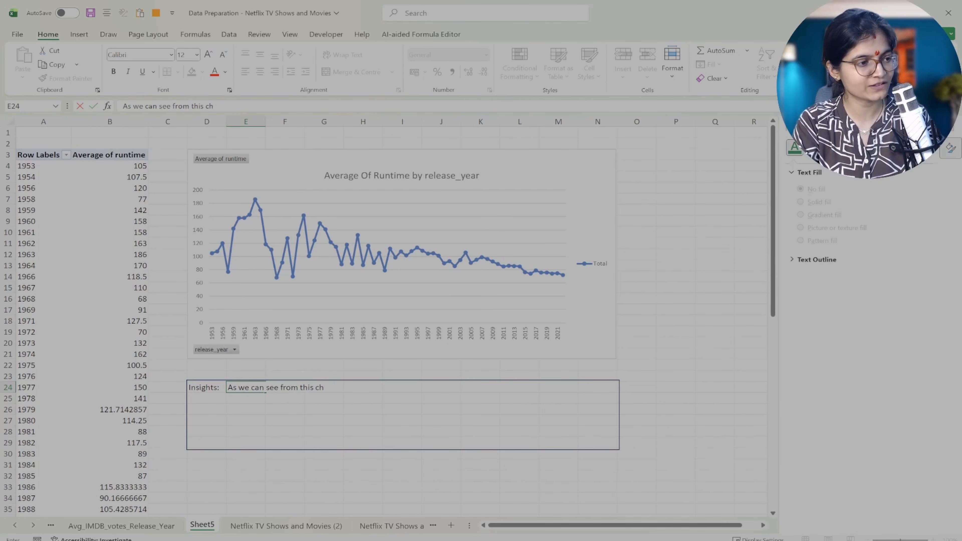
text(art, the trend has)
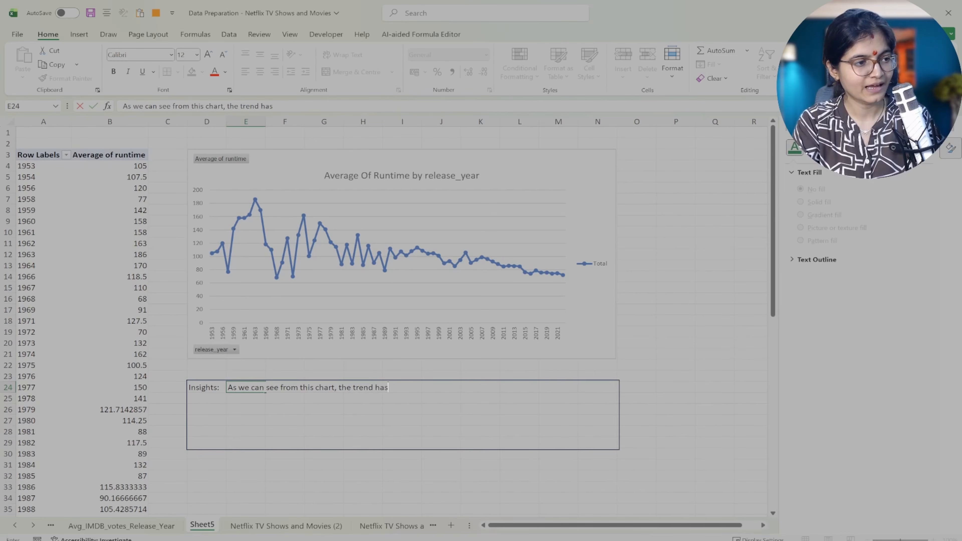
text( become more )
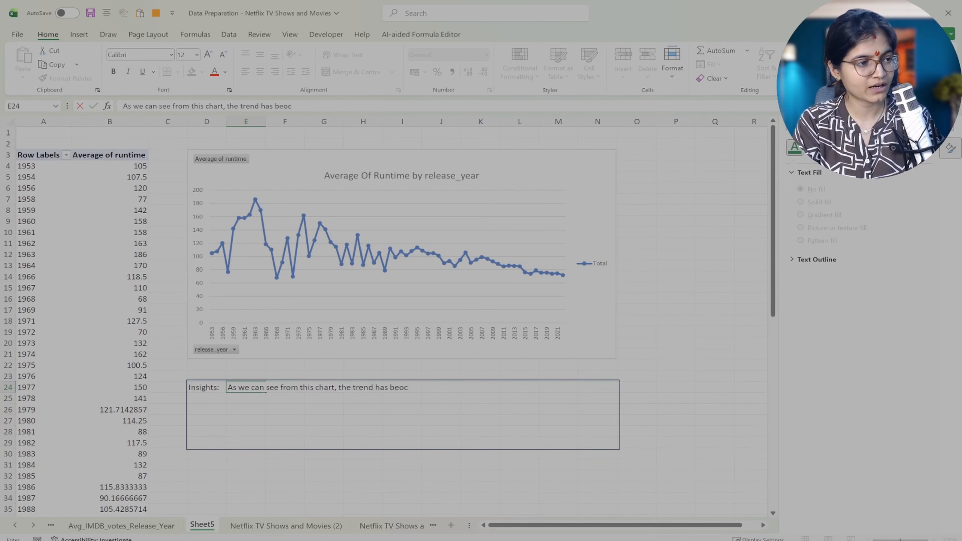
text(co)
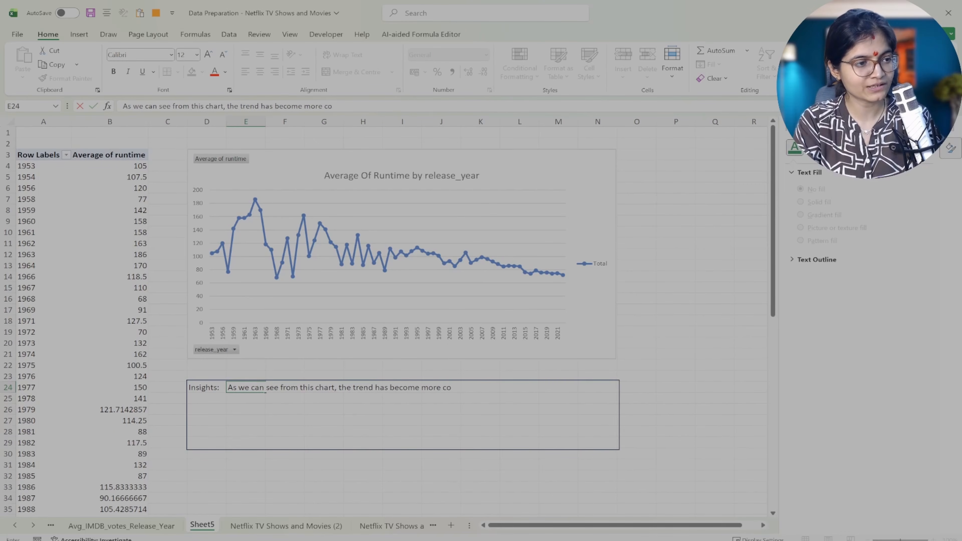
text(nsistent an)
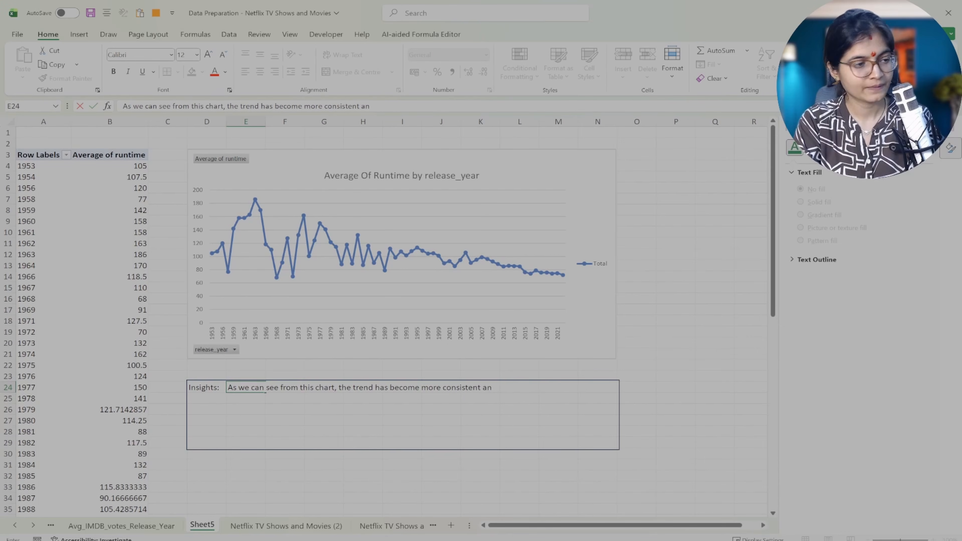
text(d the tuunti)
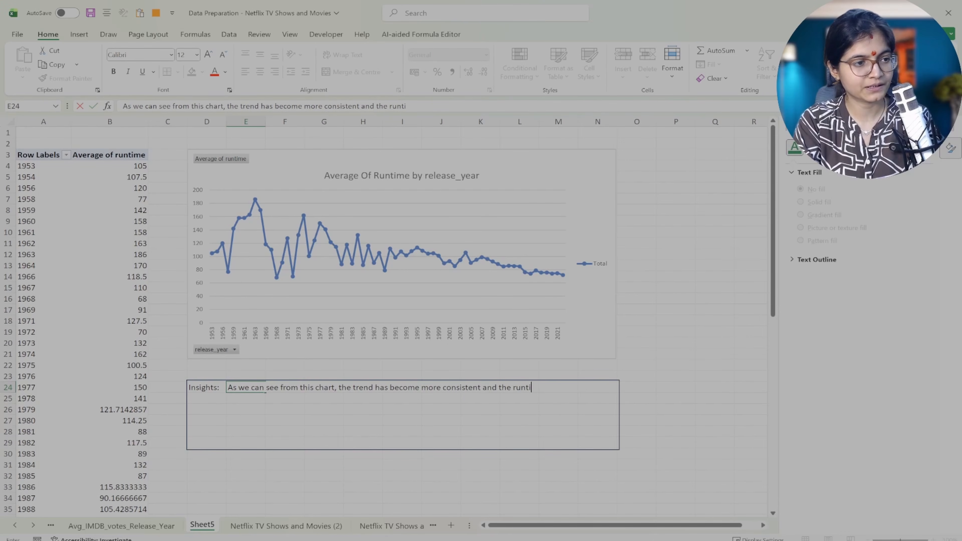
text(me has bro)
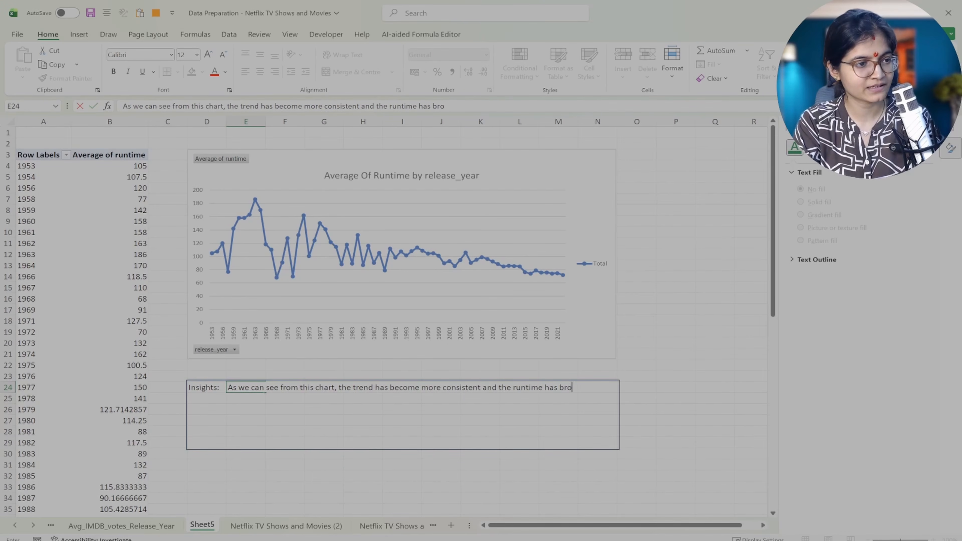
text(adl)
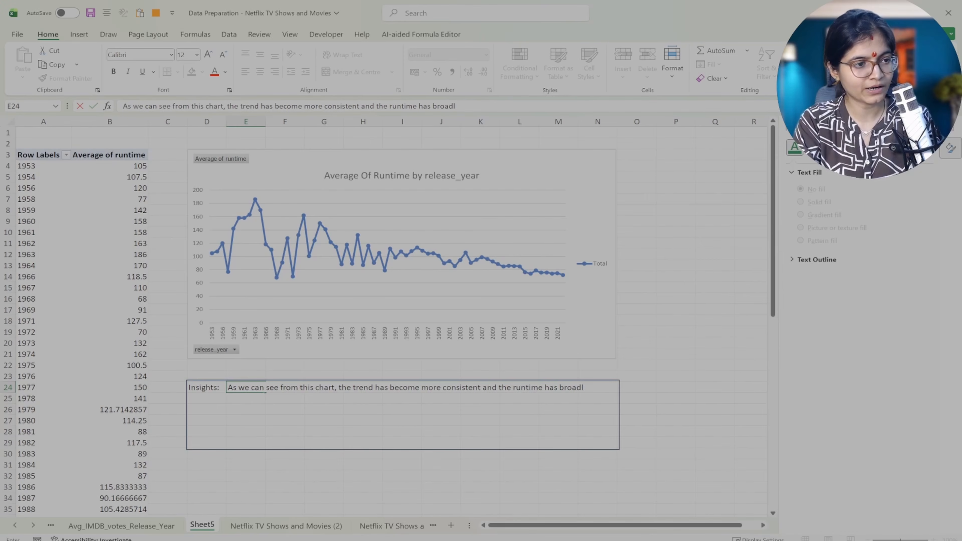
text(uy decreased.)
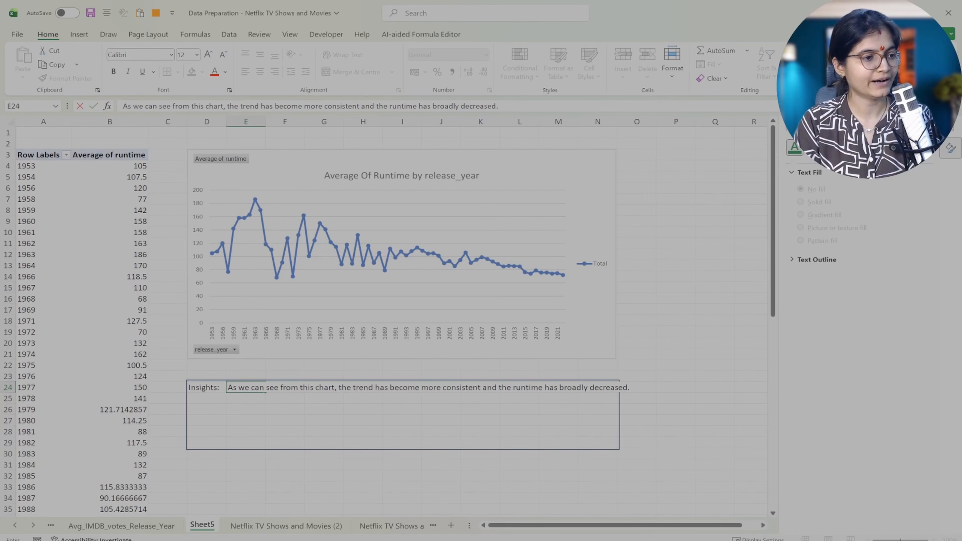
click(554, 398)
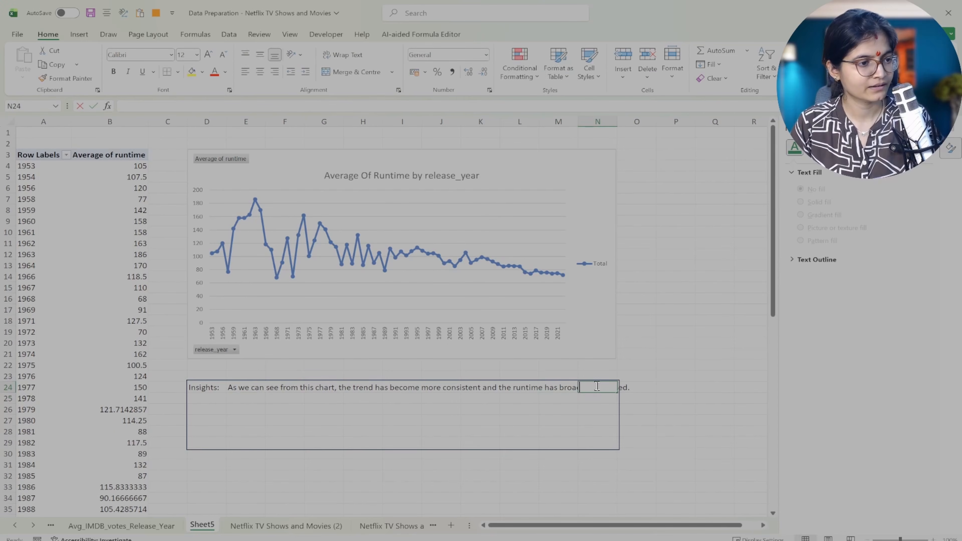
click(381, 406)
click(205, 401)
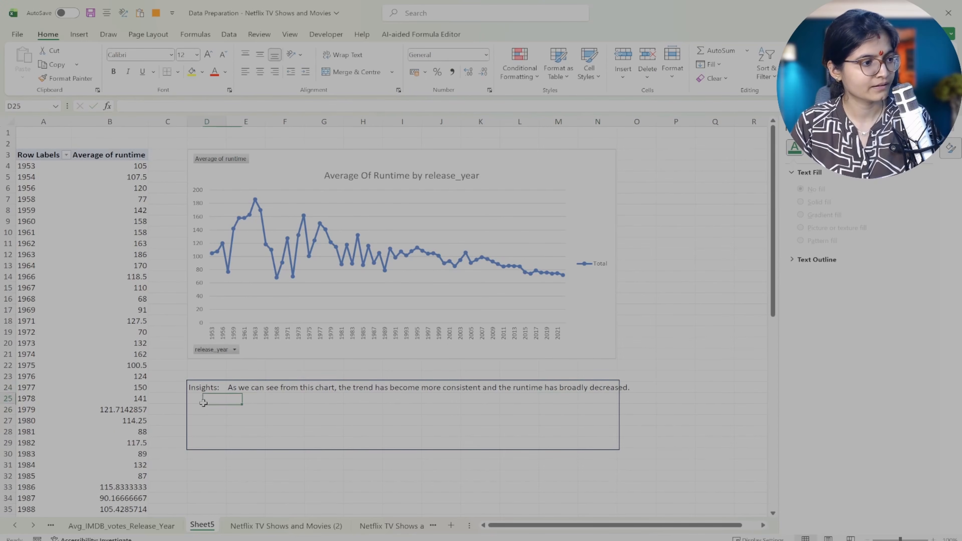
click(603, 431)
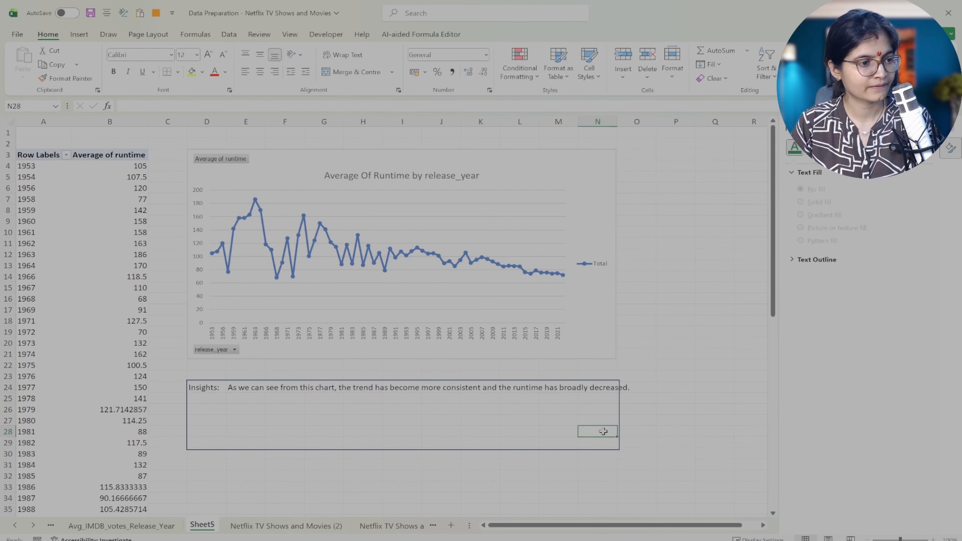
click(458, 400)
Begin a second insight in cell D25 with the words "It is important to understand that part of".
click(203, 399)
double_click(203, 400)
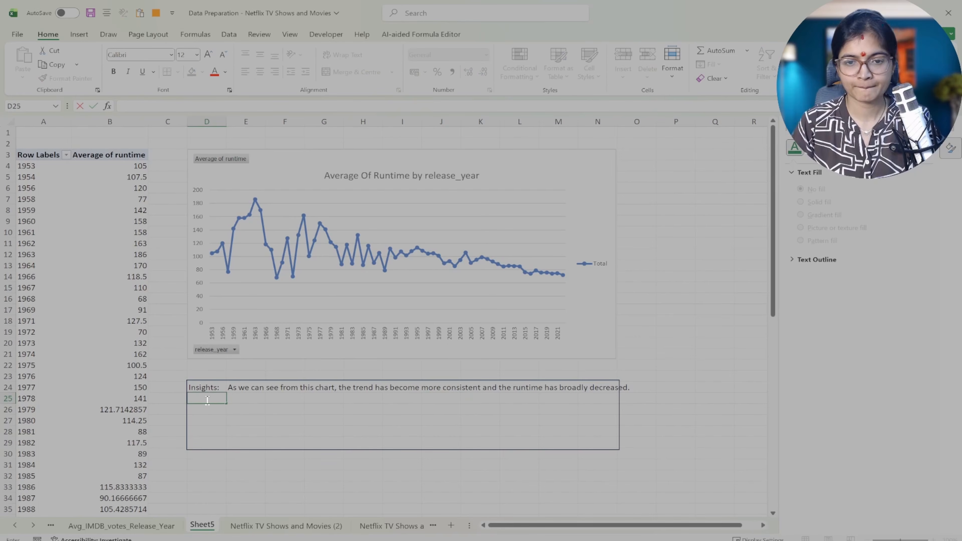
text(It is impor)
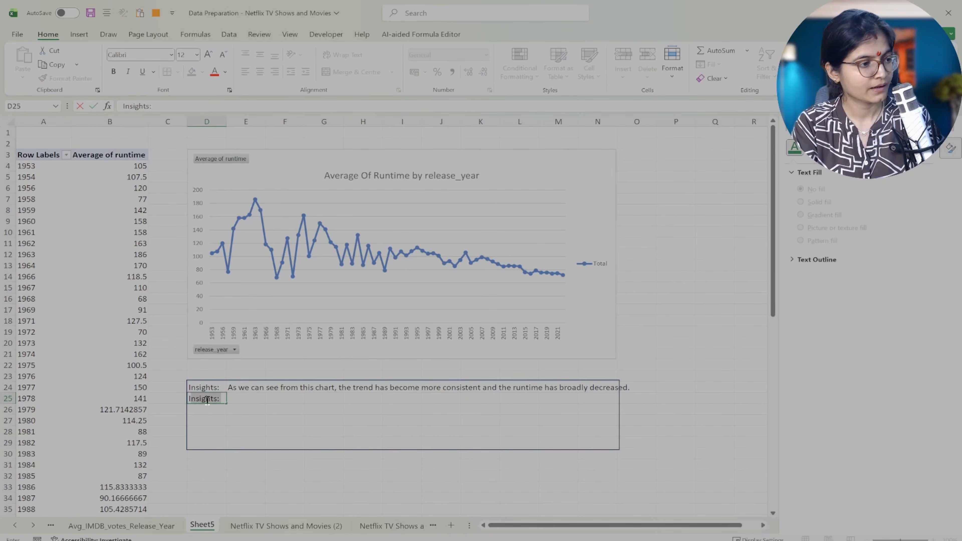
text(ta)
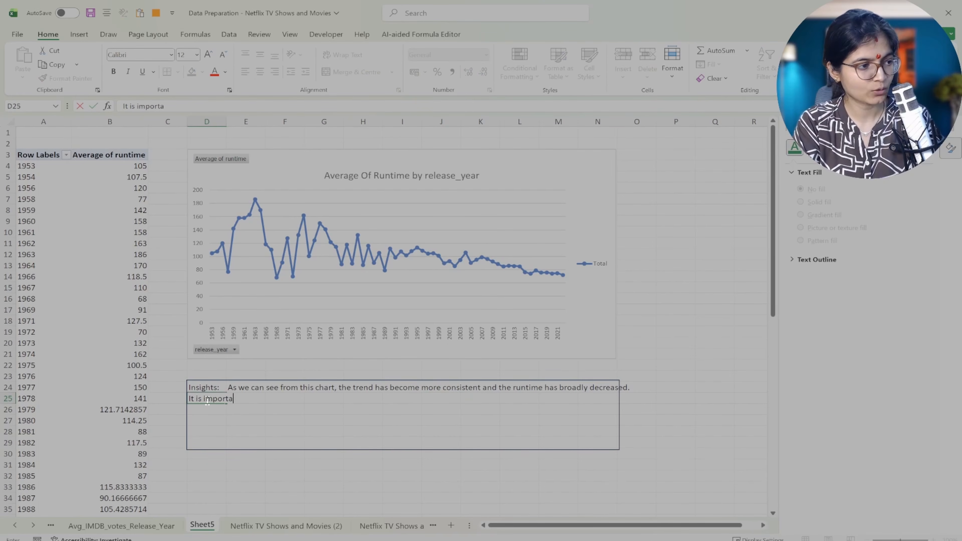
text(nt to th)
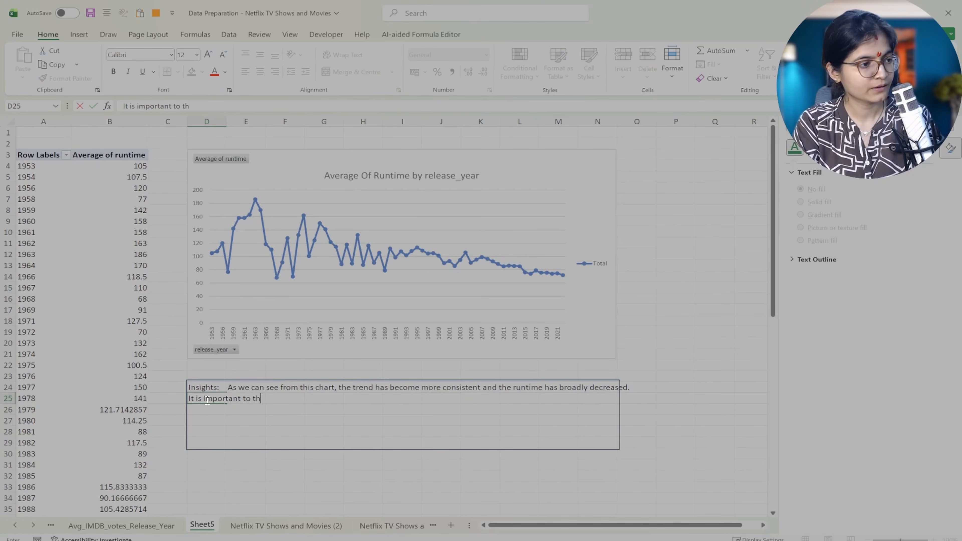
text(a)
key(BackSpace)
key(BackSpace)
key(BackSpace)
text(underst)
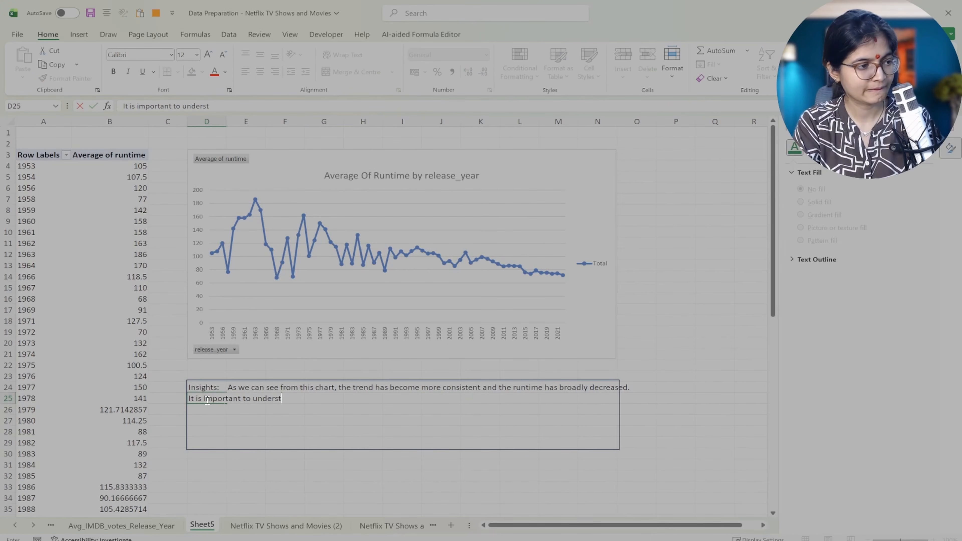
text(and t)
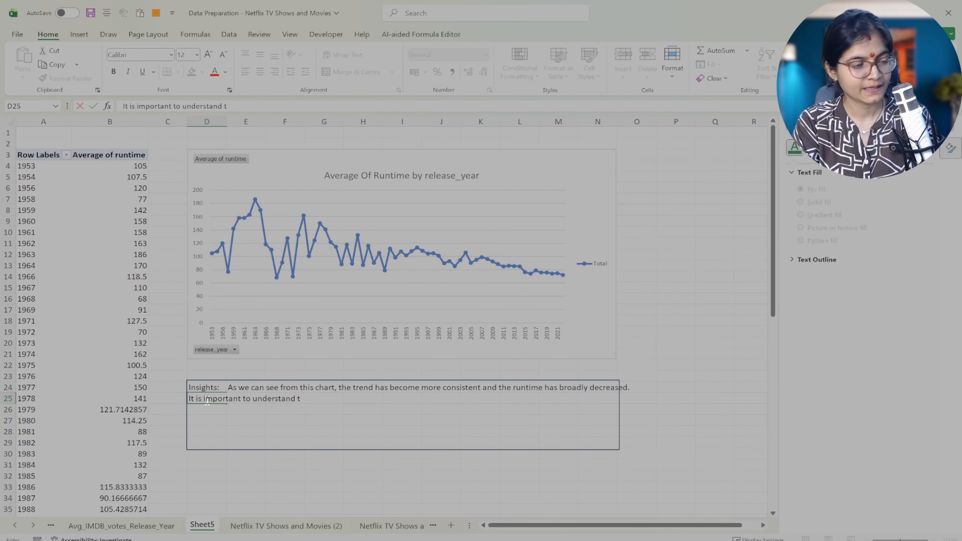
text(hat part of)
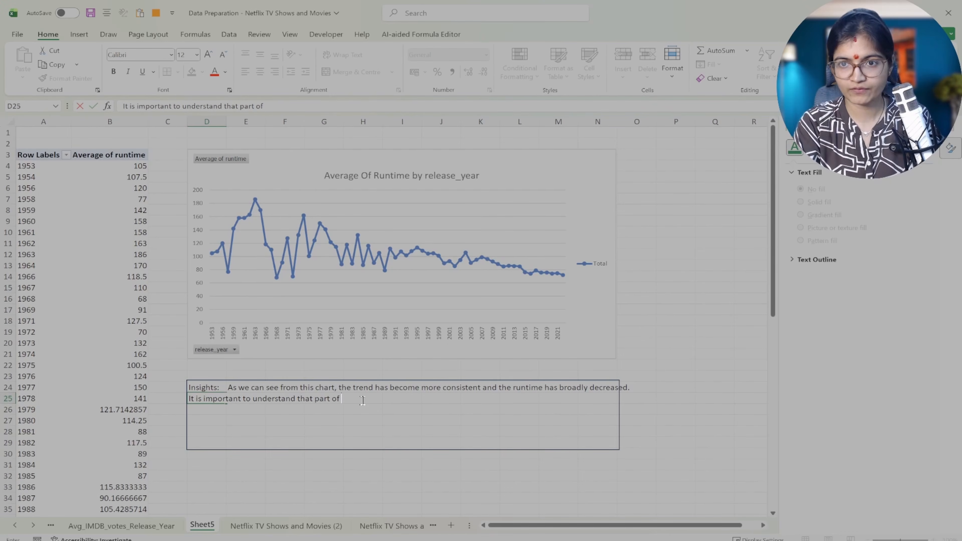
Complete the D25 sentence with "the reason of this trend may be the few data points we have clearly see for the early years:".
text( the rease)
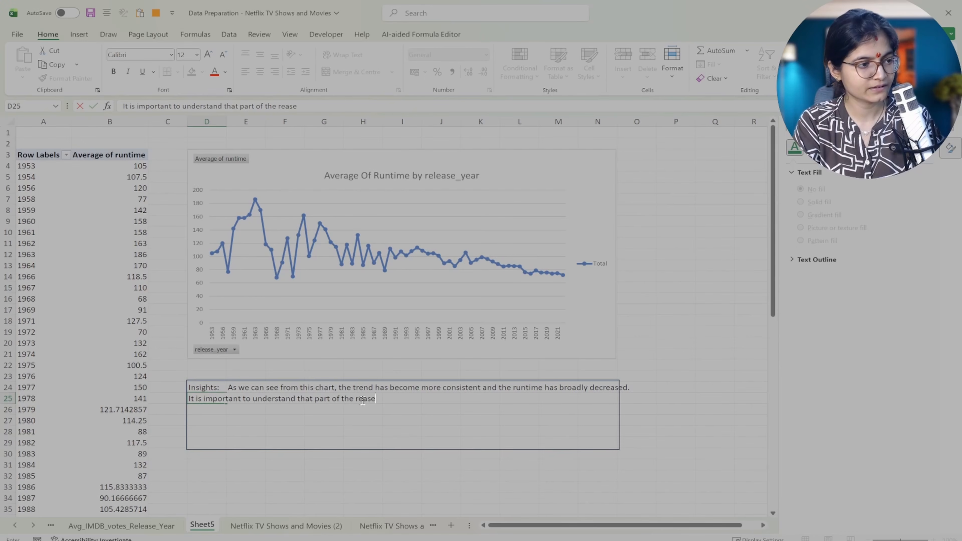
key(BackSpace)
text(in o)
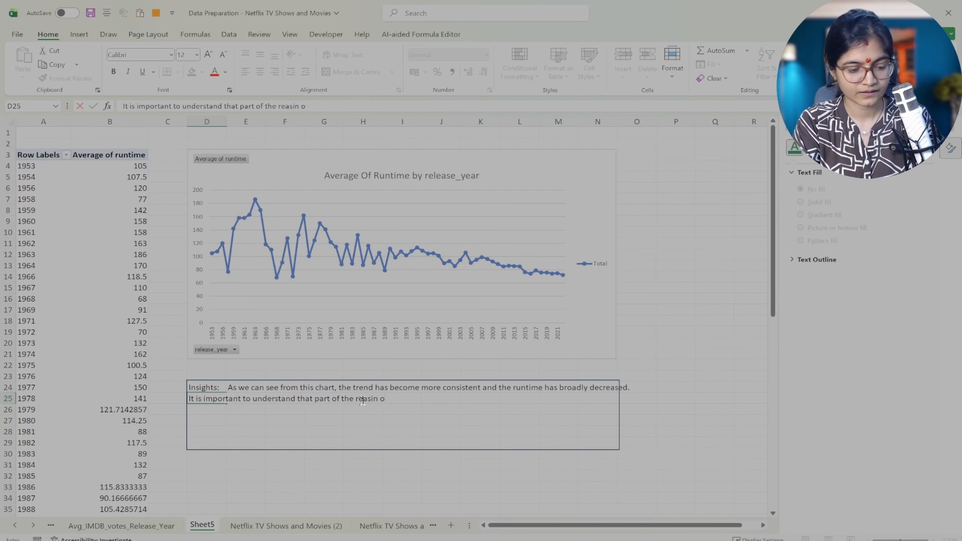
key(BackSpace)
key(BackSpace)
key(BackSpace)
key(BackSpace)
text(on o)
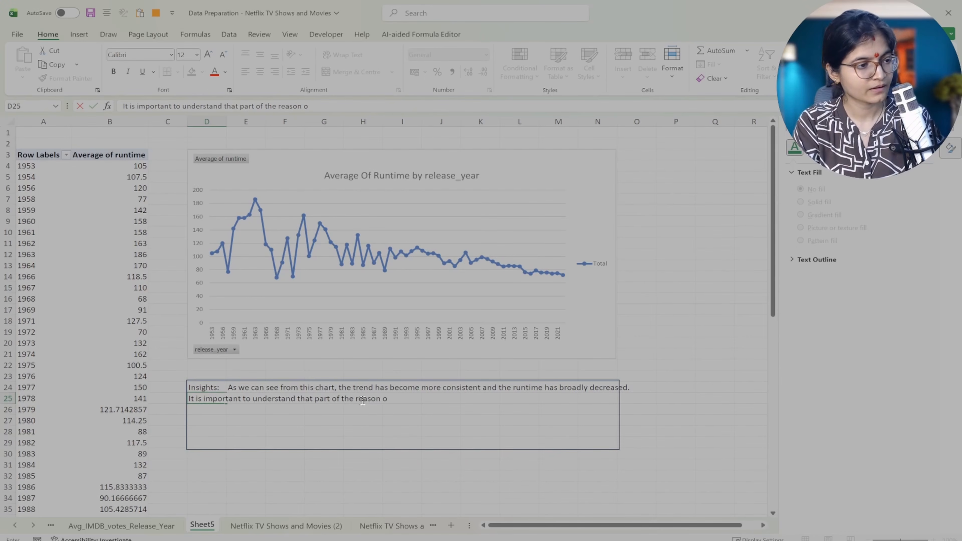
text(n of ths)
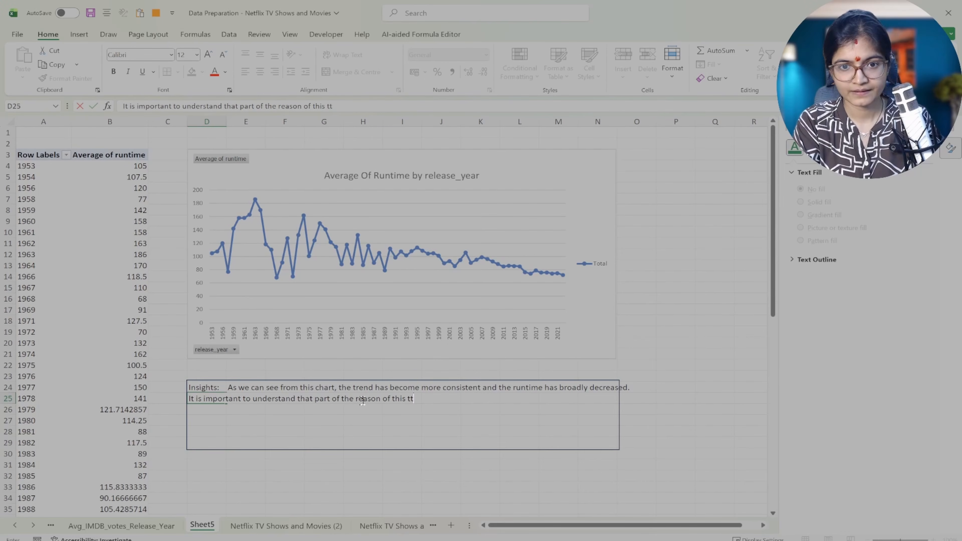
key(BackSpace)
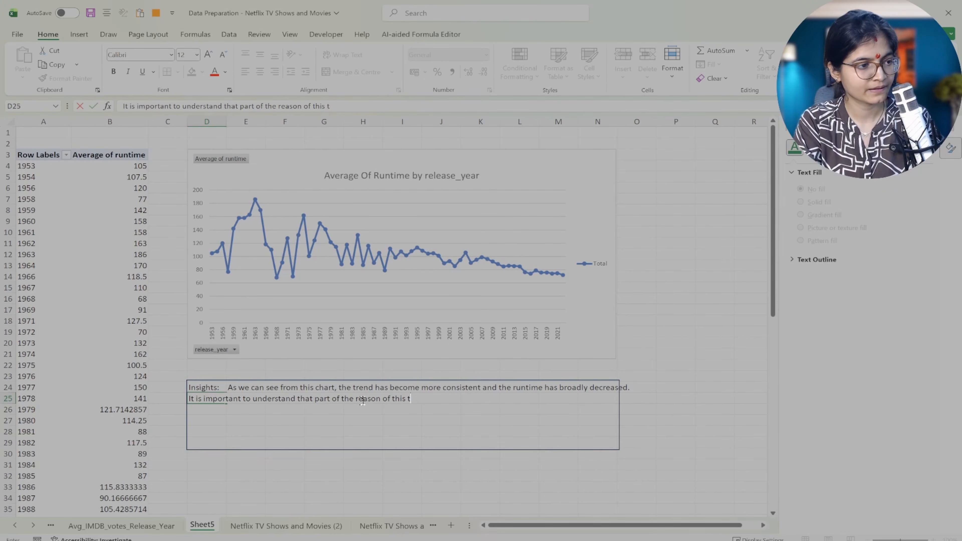
text(rend may )
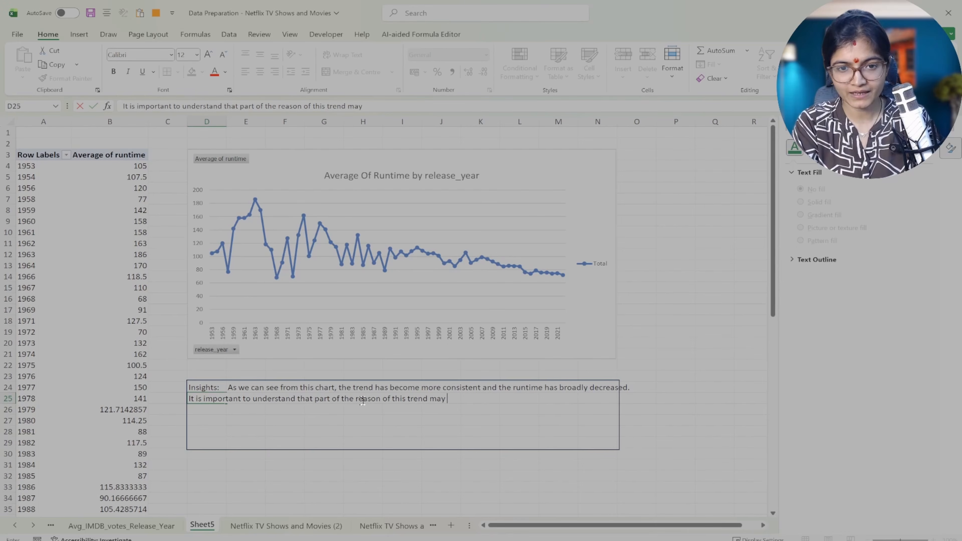
text(be the few)
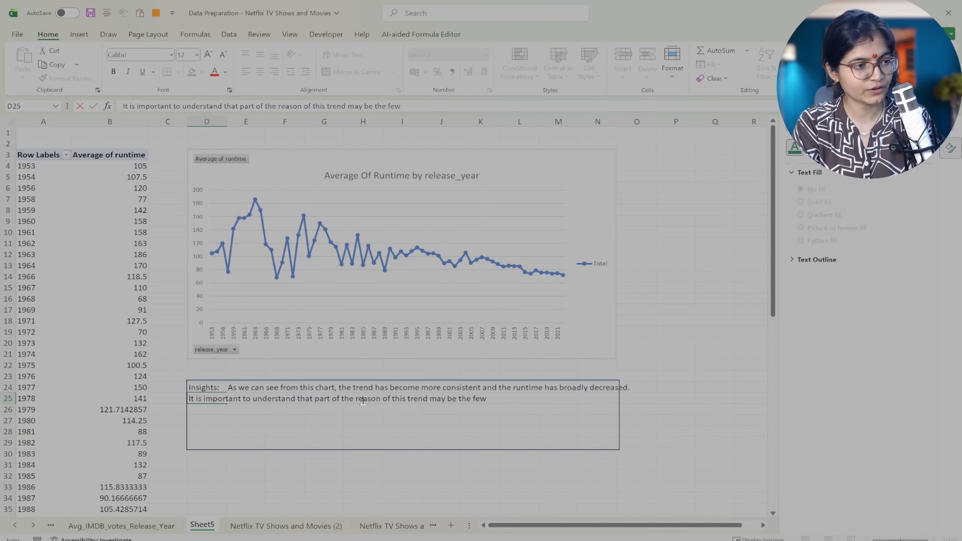
text( data po)
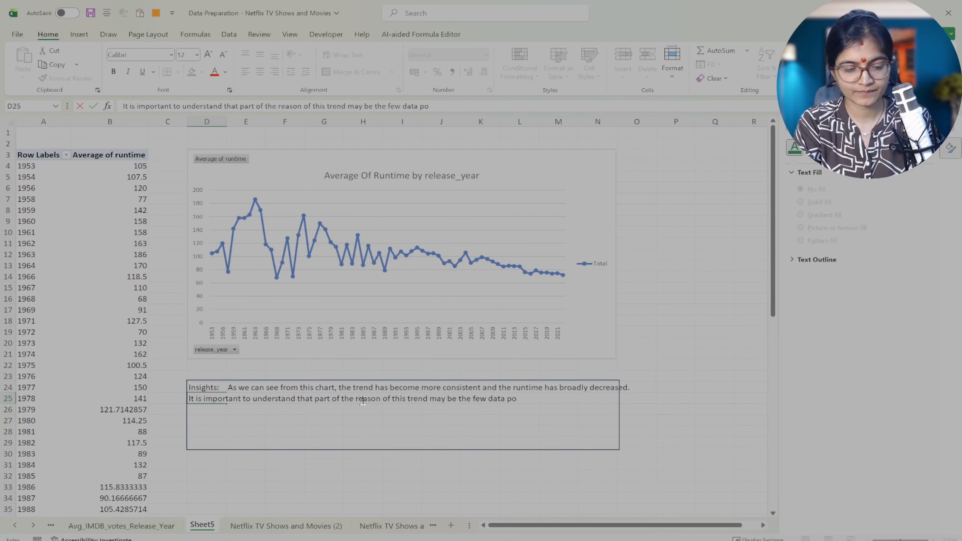
text(ints we have clearly)
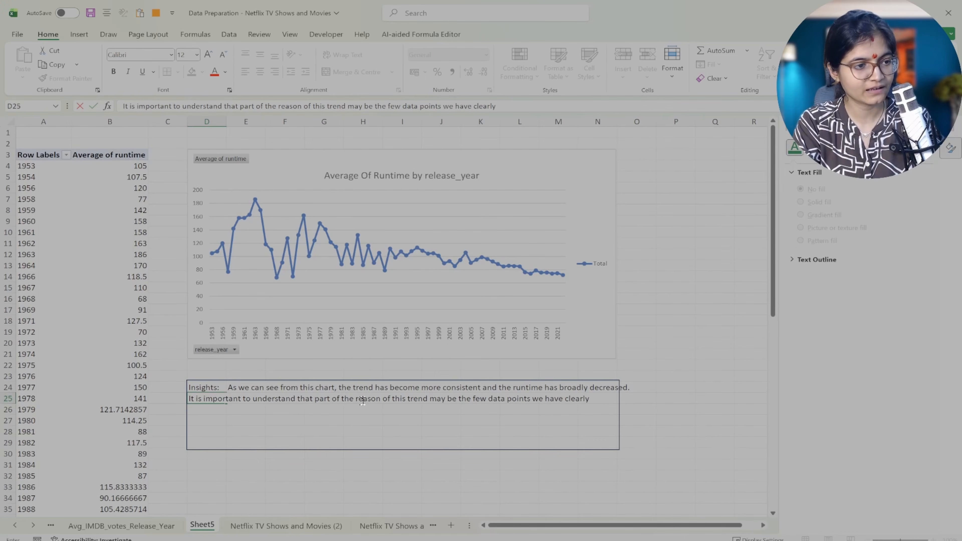
text( see fo)
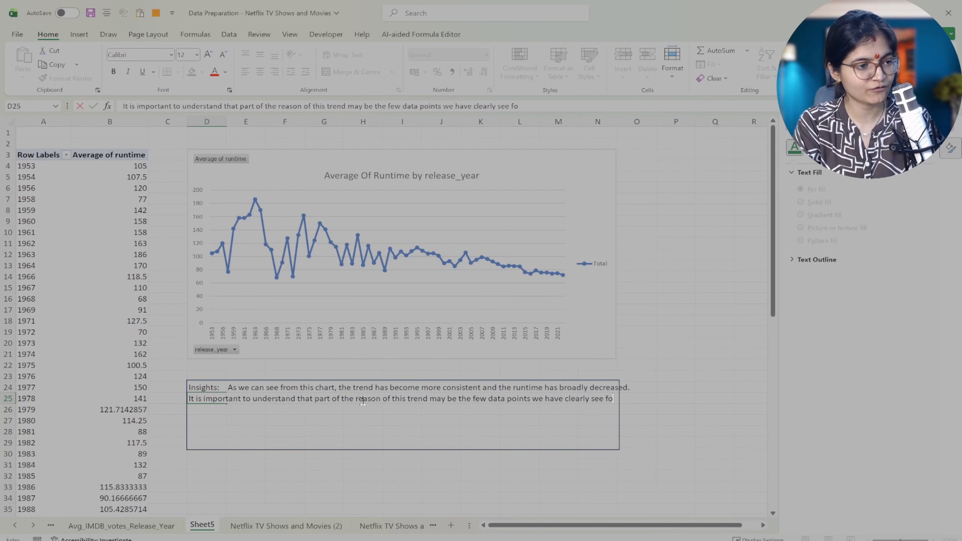
text(r the ear)
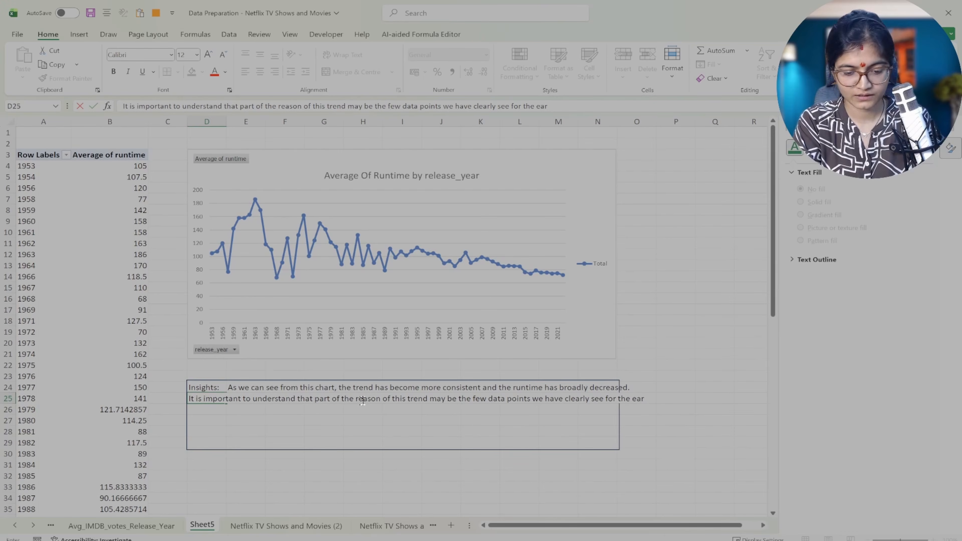
text(ly years:)
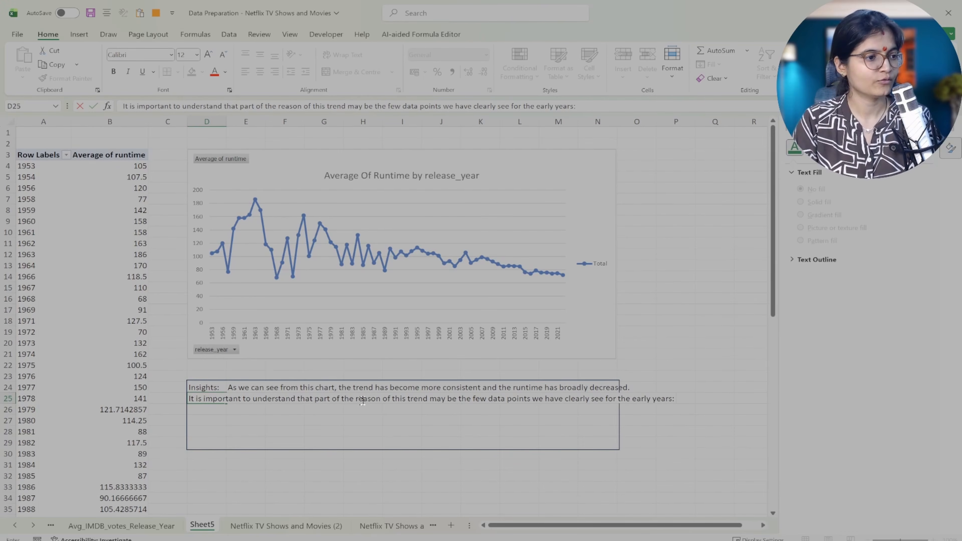
key(Return)
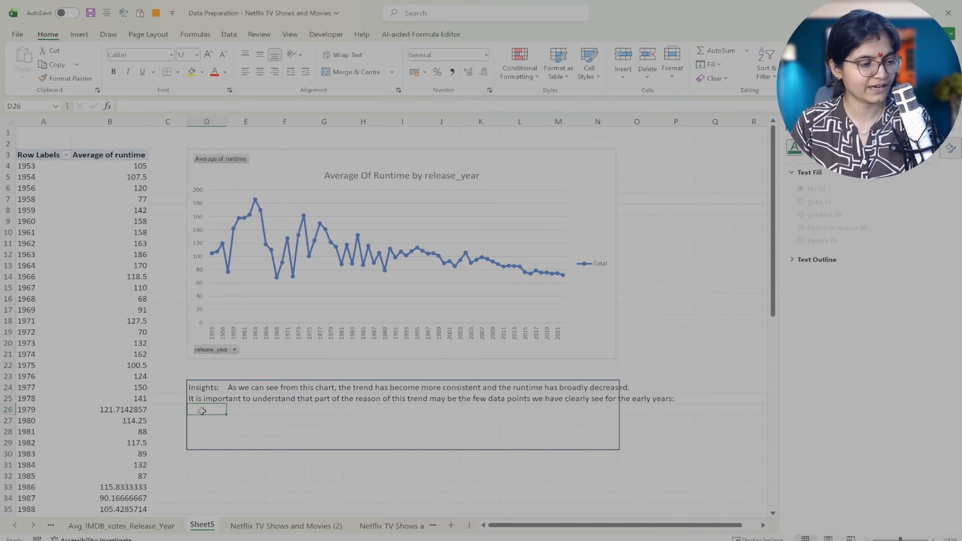
Enter "1950s, 1960s, 1970s, 1980s and 1990s." in cell D26 below the second insight line.
text(1950s,)
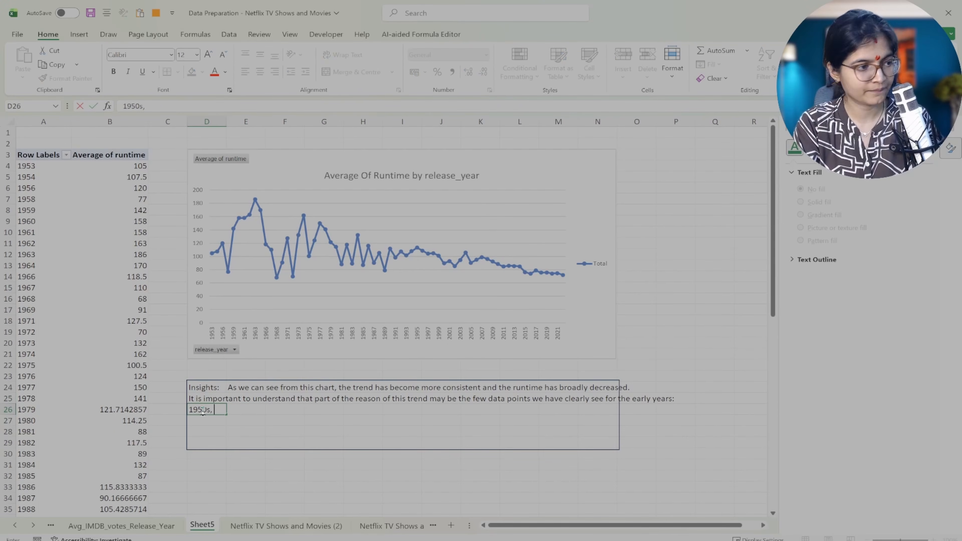
text( 1960)
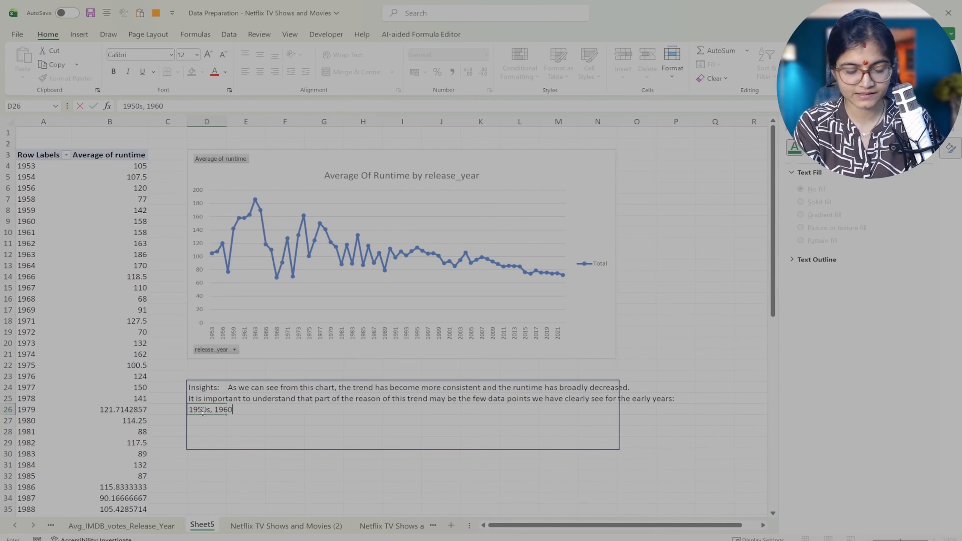
text(s, 1)
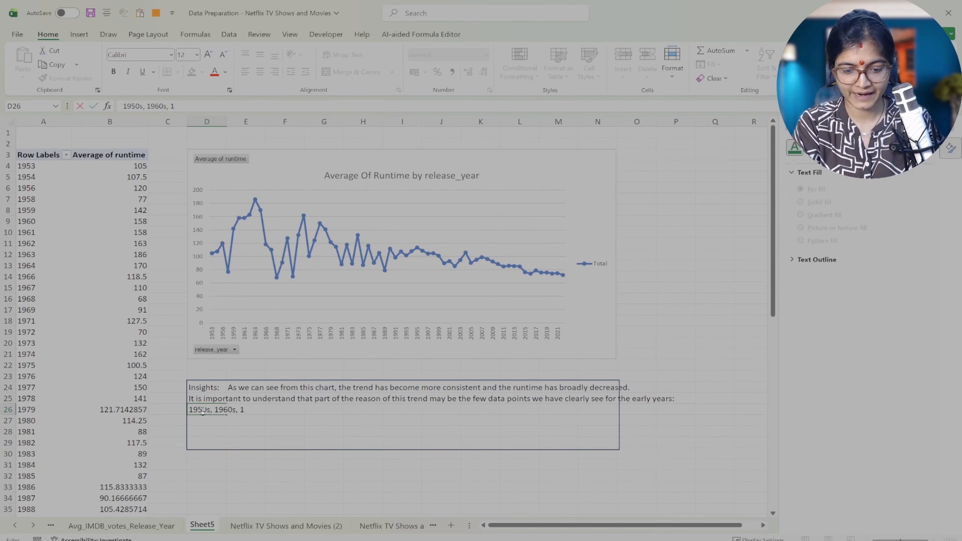
text(970s)
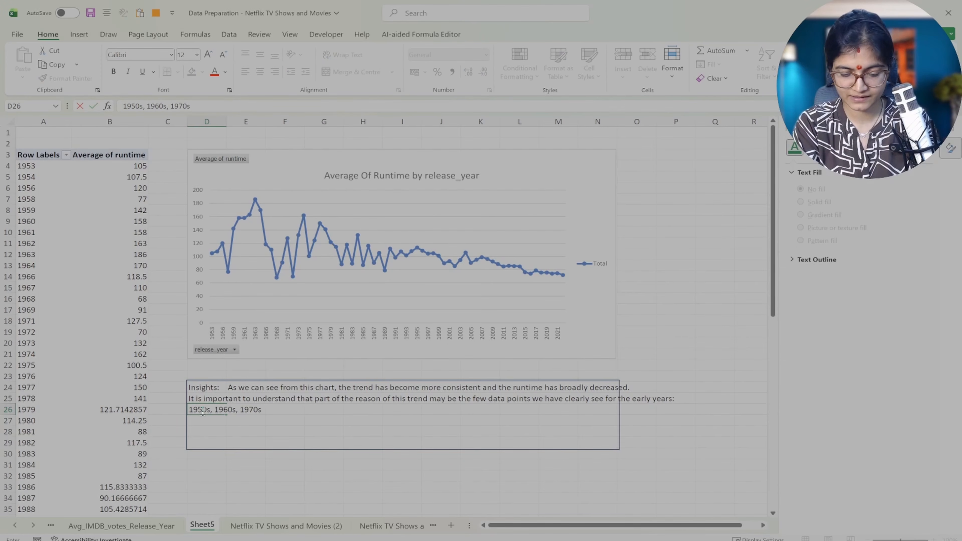
text(, 1980)
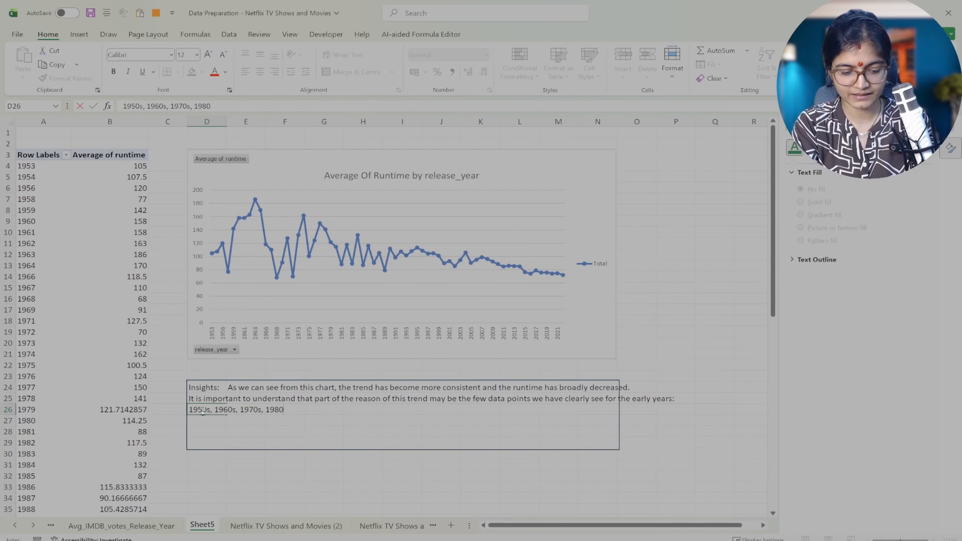
text(s and )
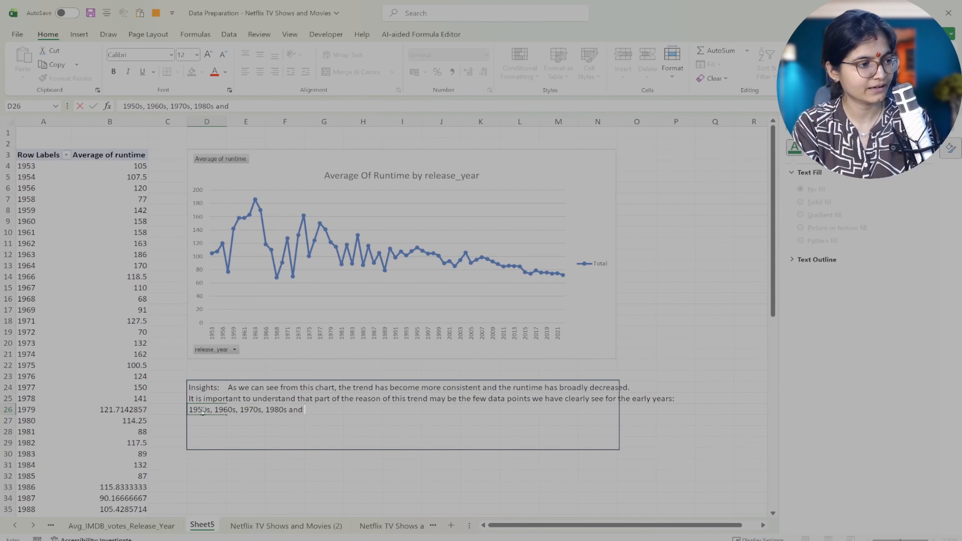
text(199)
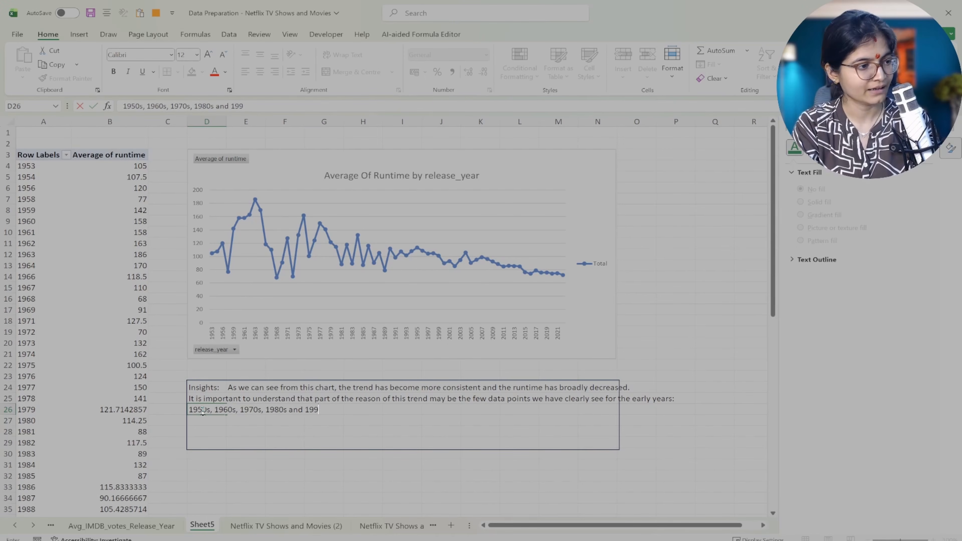
text(0s.)
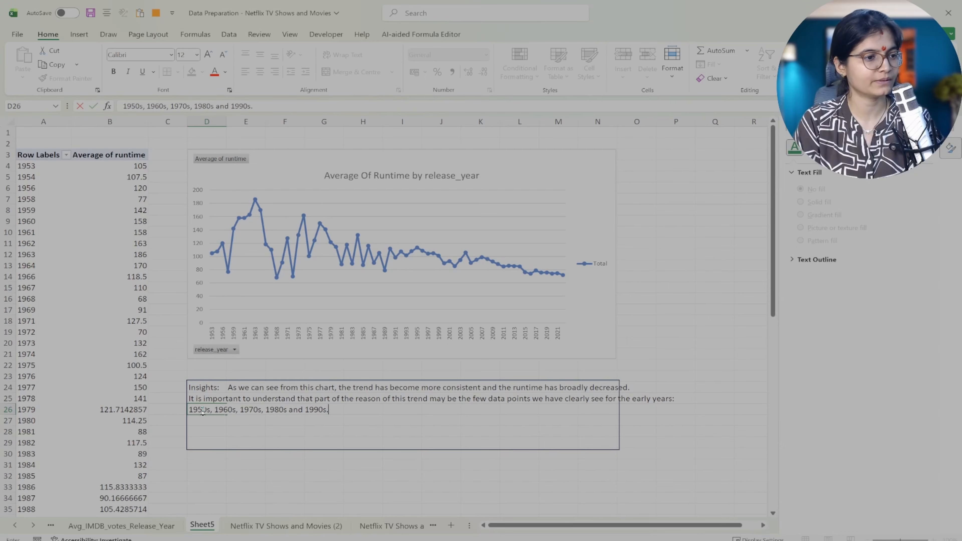
Enlarge the insights rectangle from its upper-right corner into column P so that it encloses the longest text line.
click(369, 450)
click(435, 424)
click(600, 399)
click(609, 388)
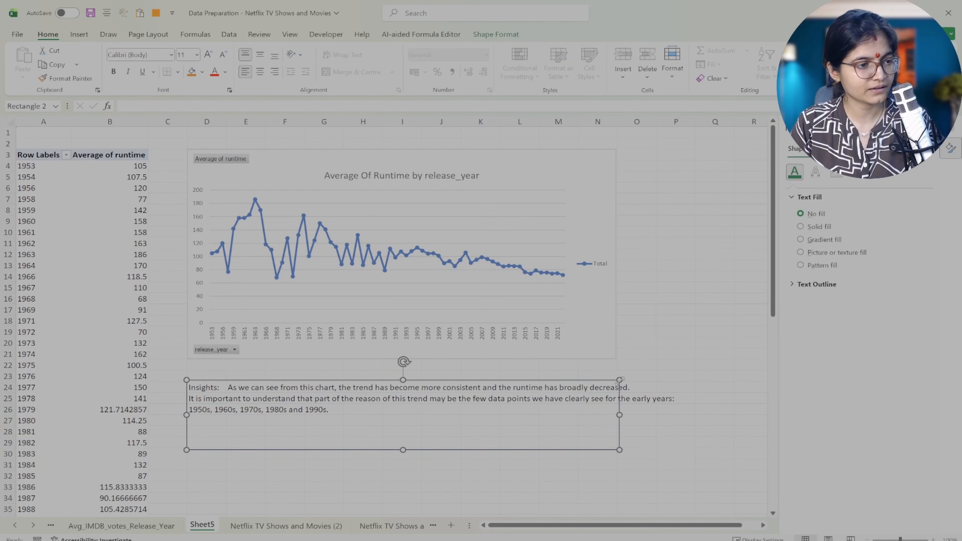
drag(619, 380, 684, 375)
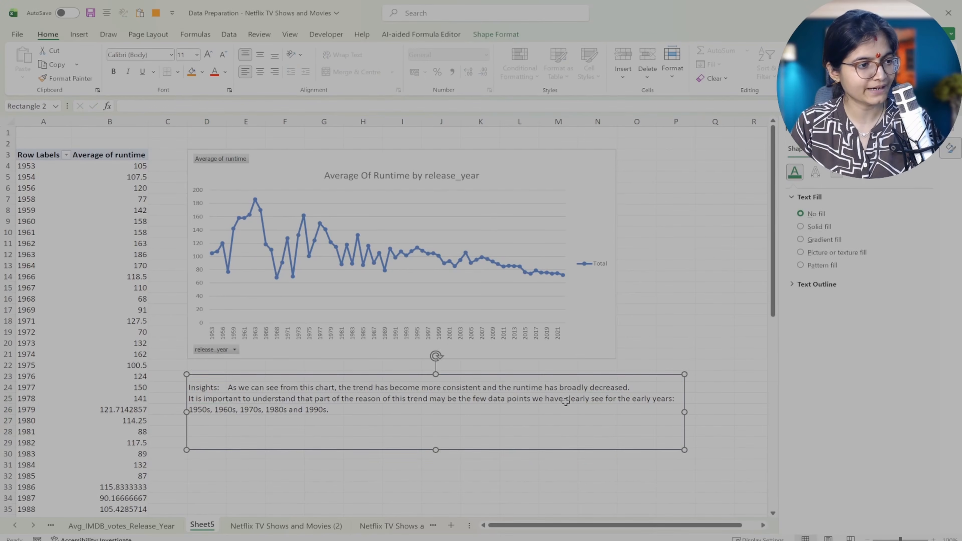
click(565, 401)
click(359, 409)
click(281, 422)
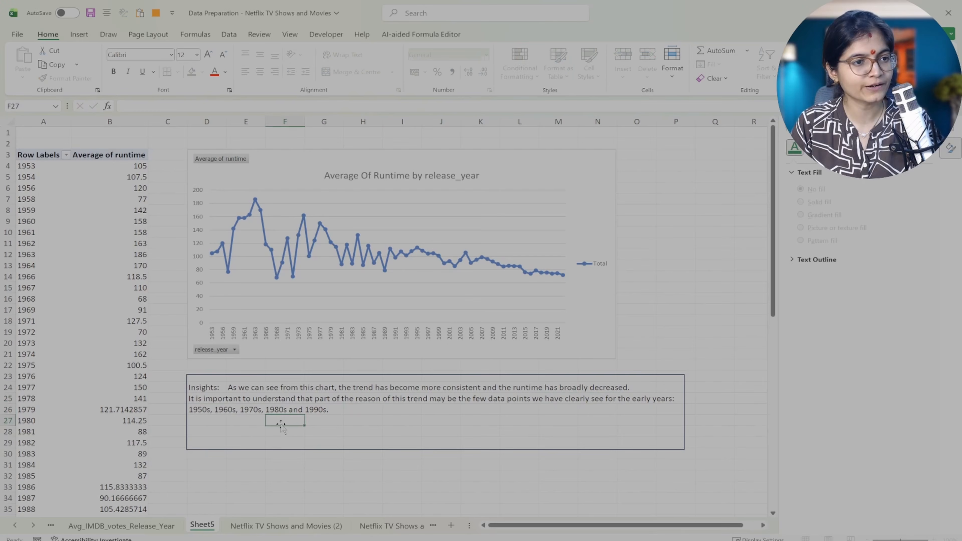
click(200, 407)
click(197, 379)
click(216, 390)
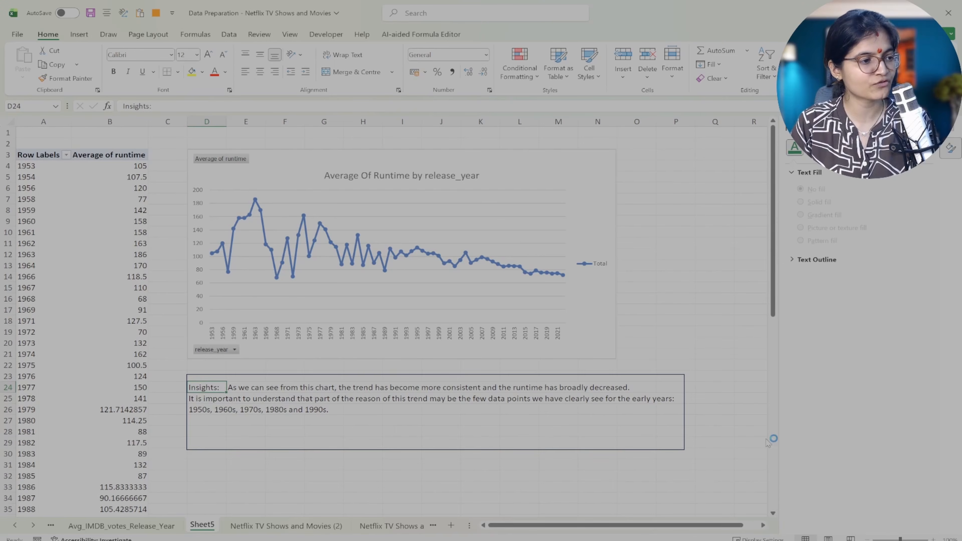
Shrink the insights rectangle slightly from its lower-right corner, keeping all the text inside.
click(645, 436)
click(684, 450)
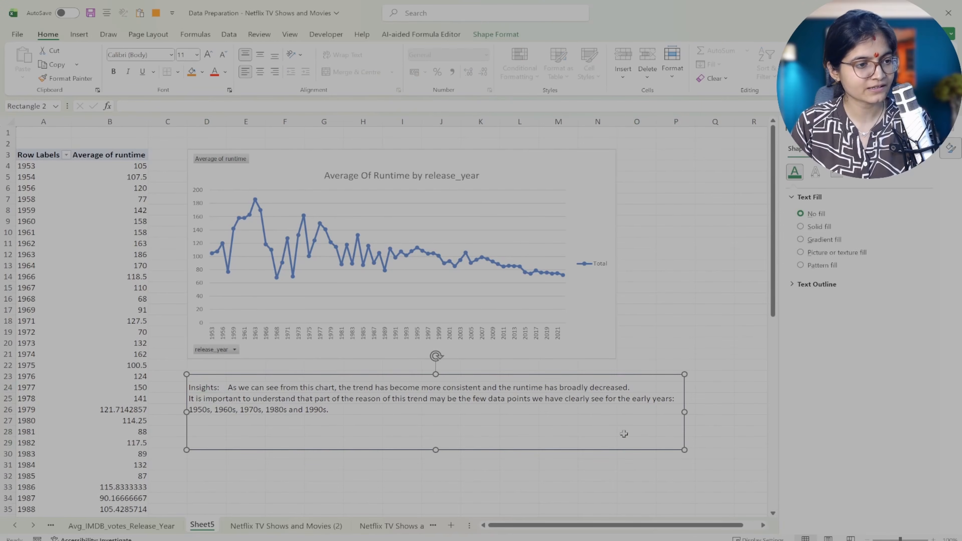
drag(685, 450, 681, 448)
Try a gradient text fill on the insights rectangle and look through its text effect options.
click(816, 175)
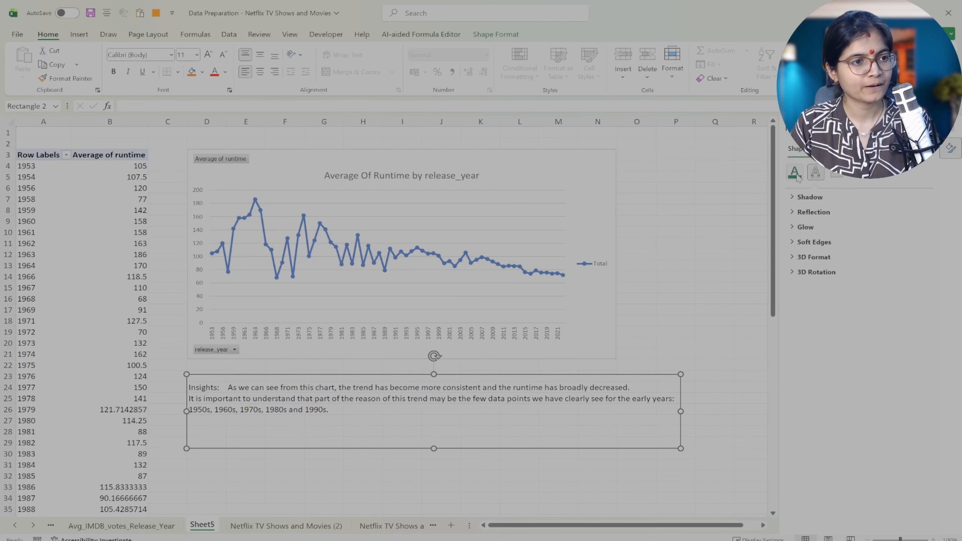
click(794, 171)
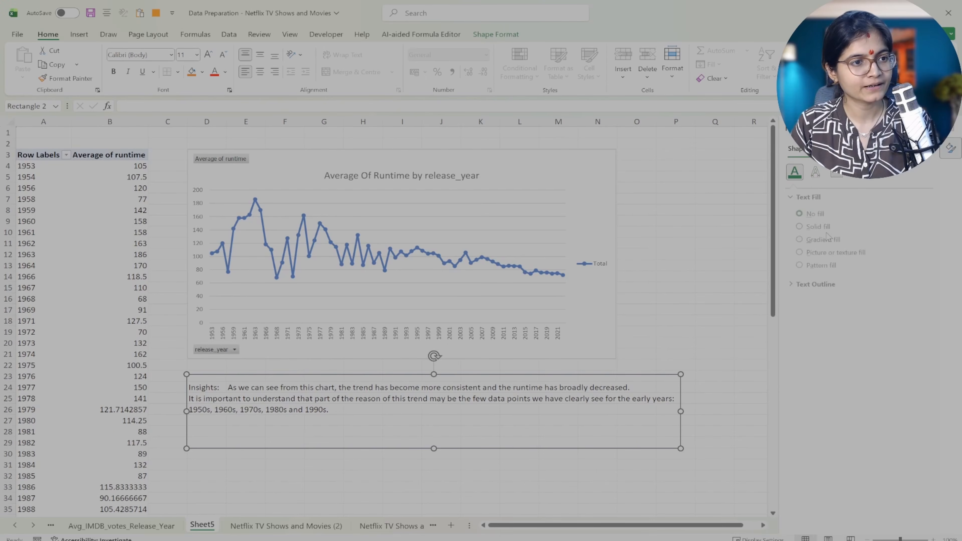
click(801, 239)
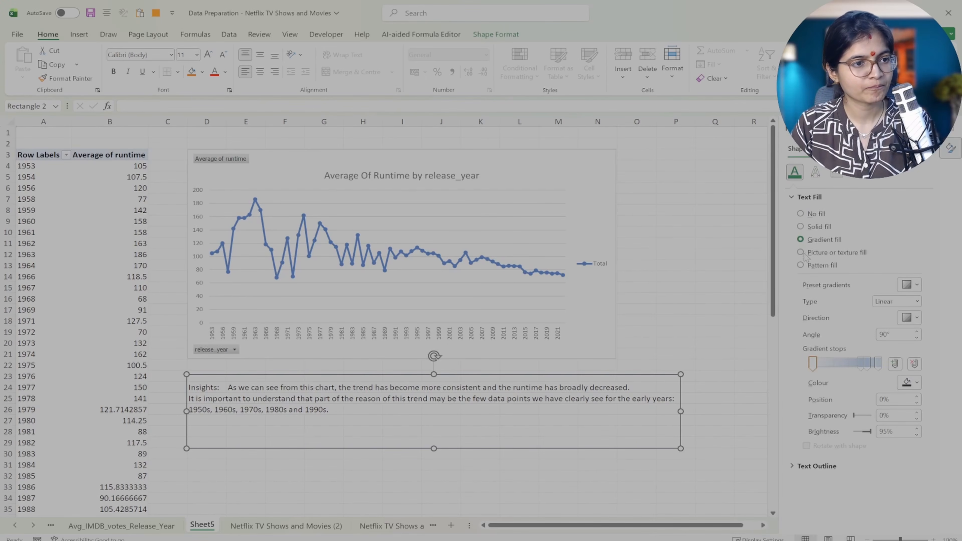
click(816, 172)
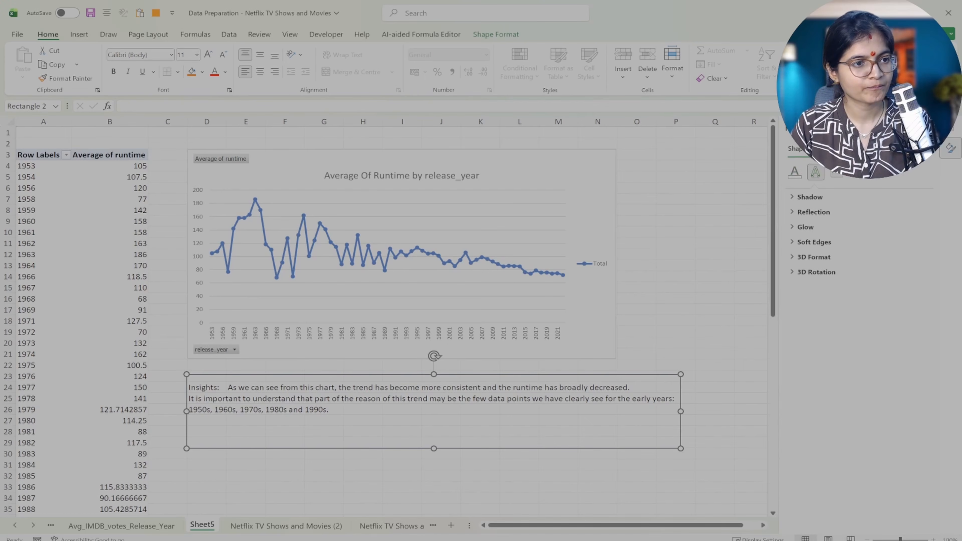
click(795, 172)
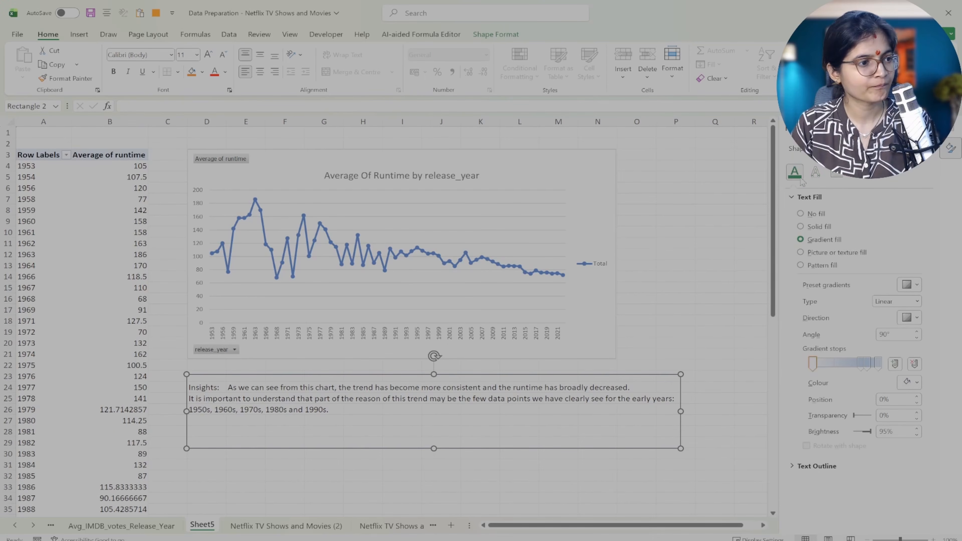
Give the insights rectangle a solid text fill and a solid text outline, and check its text box settings.
click(802, 227)
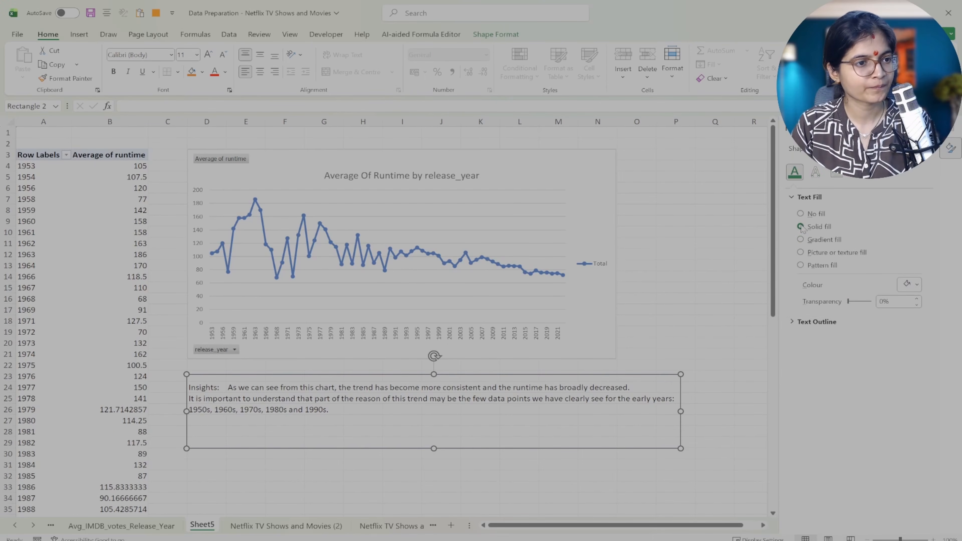
click(814, 322)
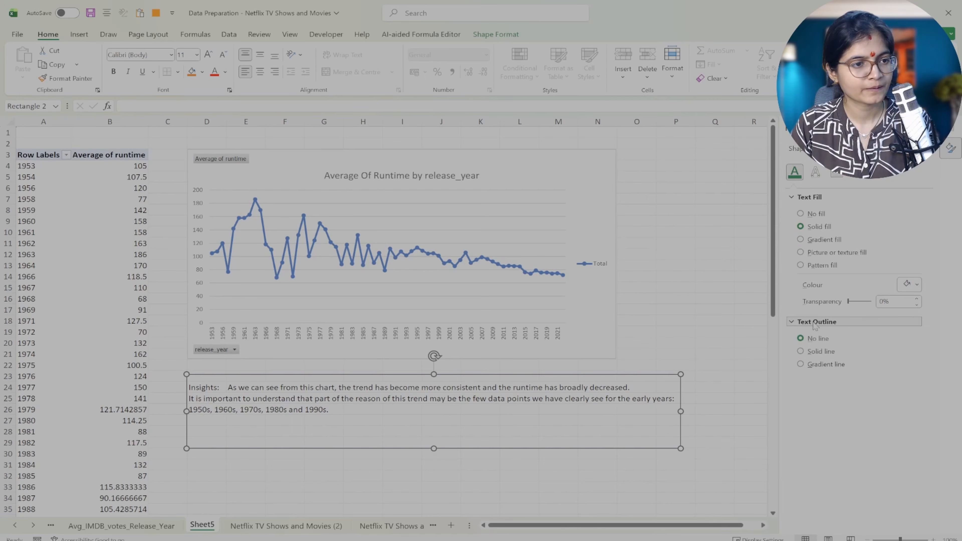
click(814, 352)
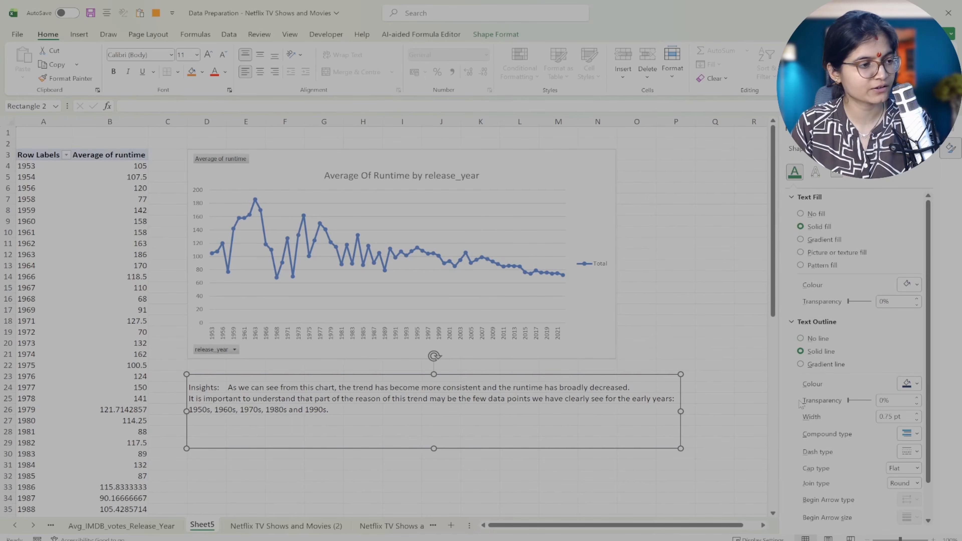
scroll(837, 402, down, 1)
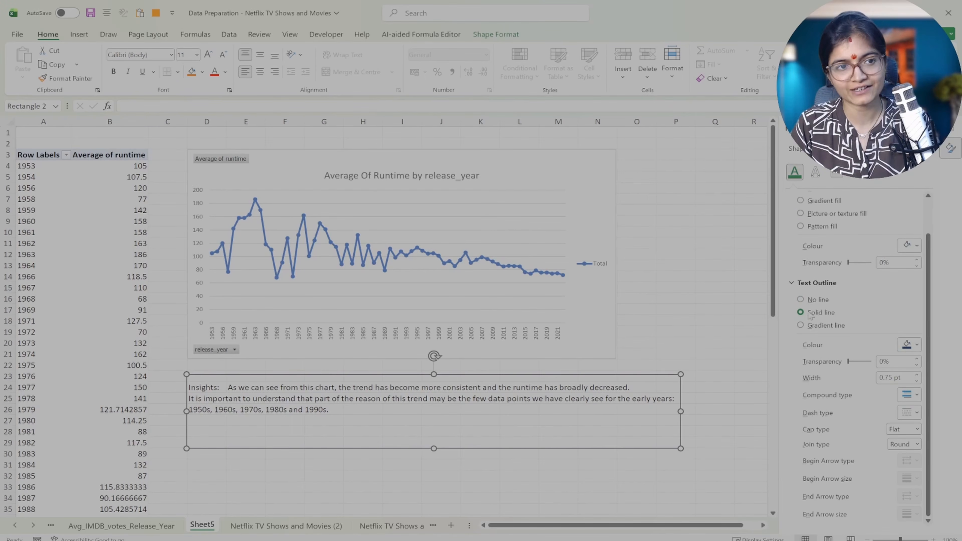
scroll(810, 314, up, 1)
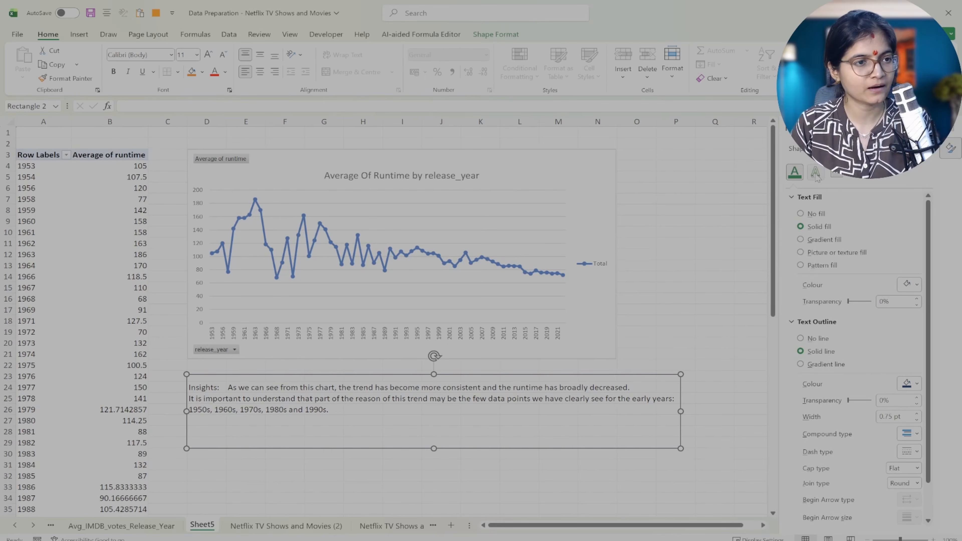
click(836, 174)
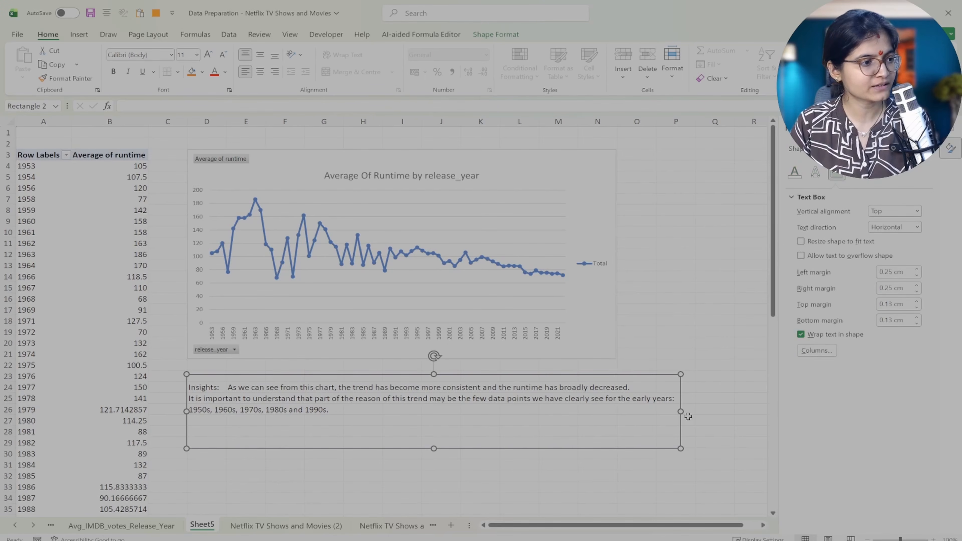
click(708, 387)
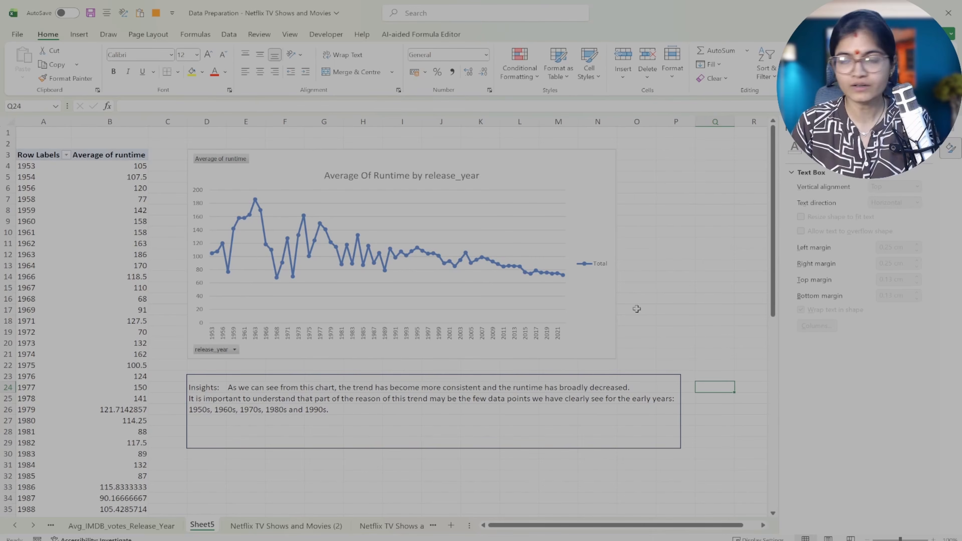
Deselect the chart and save the workbook.
click(605, 184)
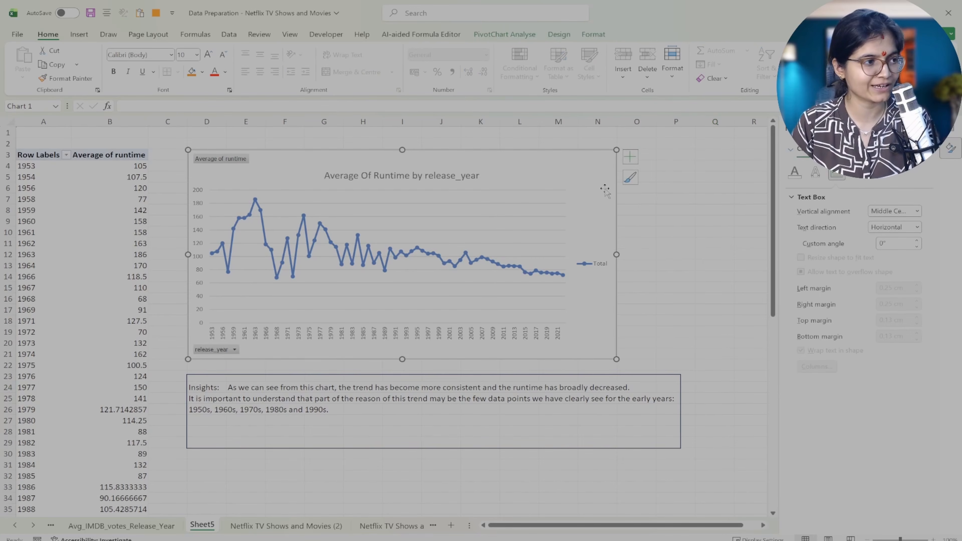
click(568, 474)
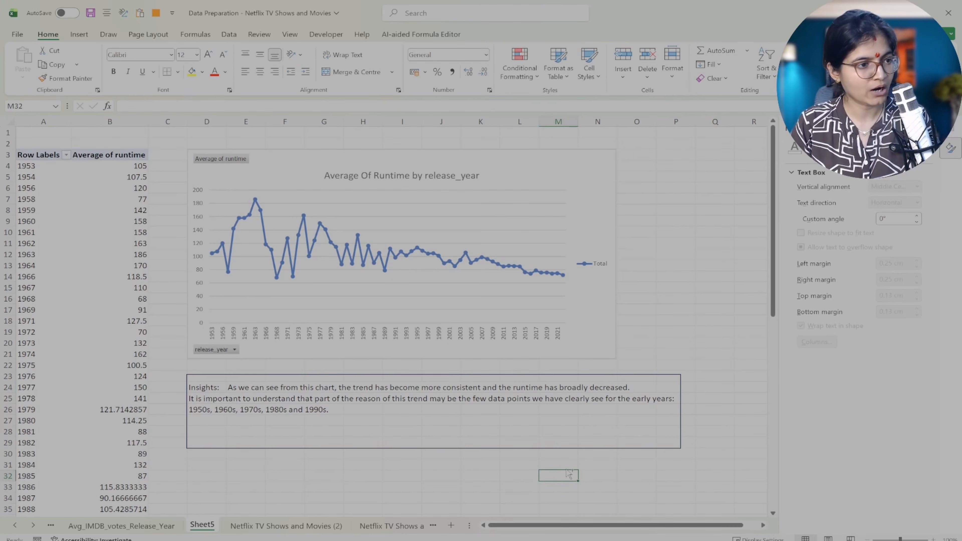
key(ctrl+s)
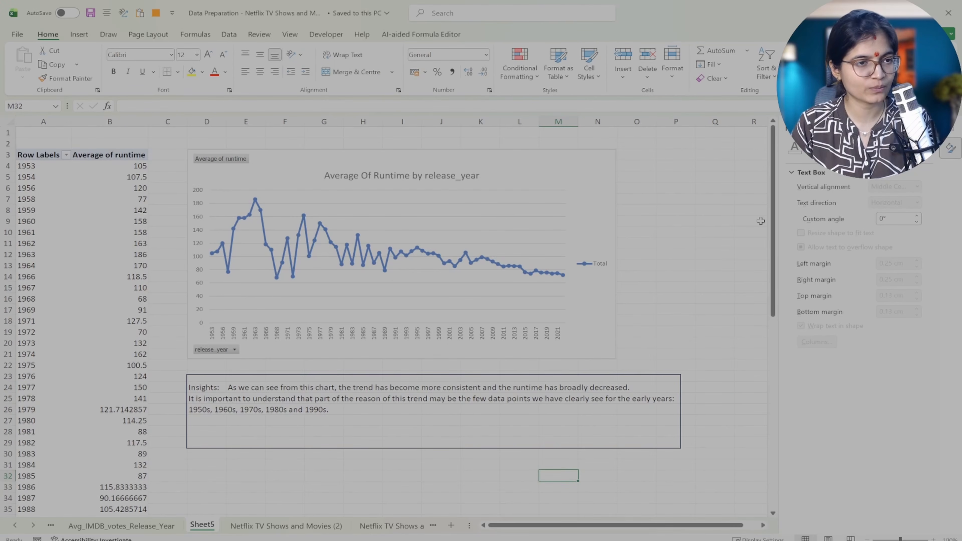
Rename Sheet5 as Avg_Runtime_release_year.
right_click(205, 524)
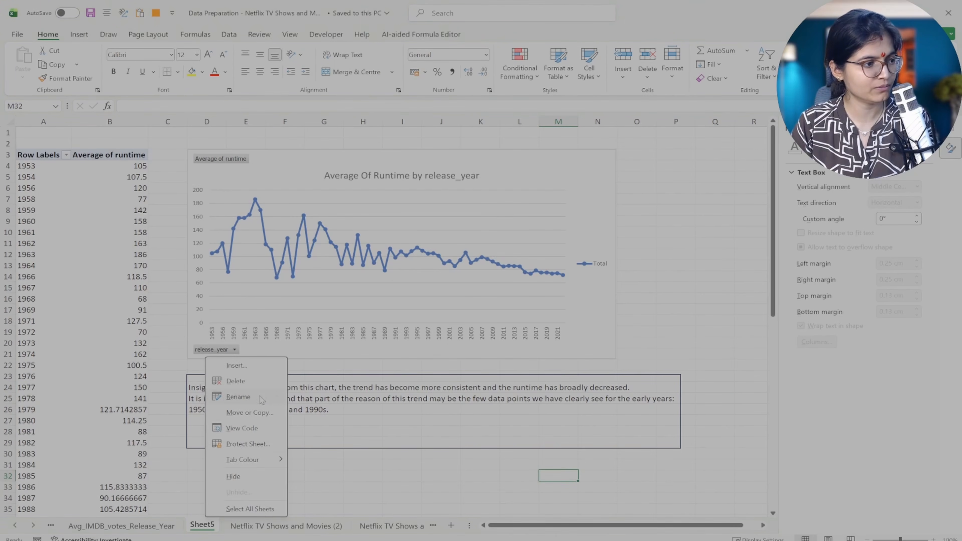
click(238, 397)
text(Av)
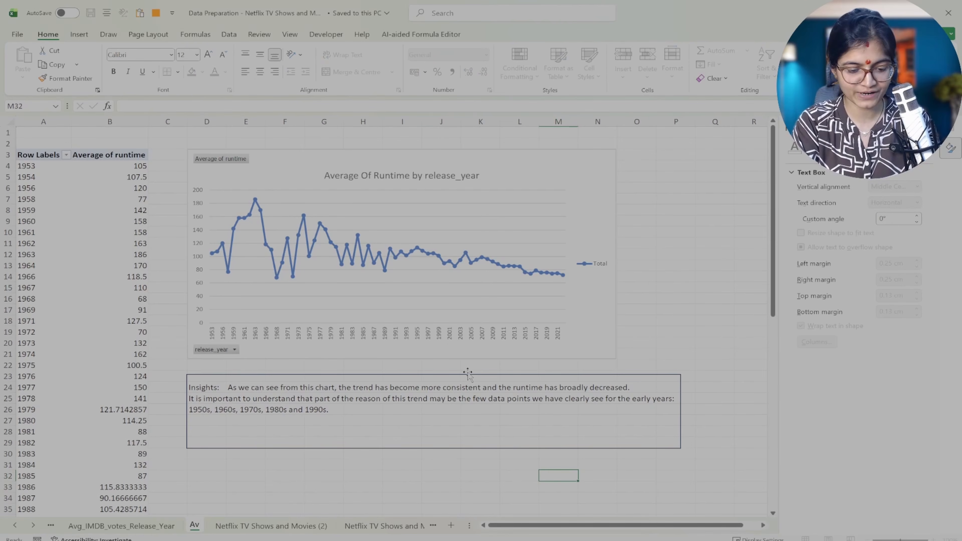
text(g_Runti)
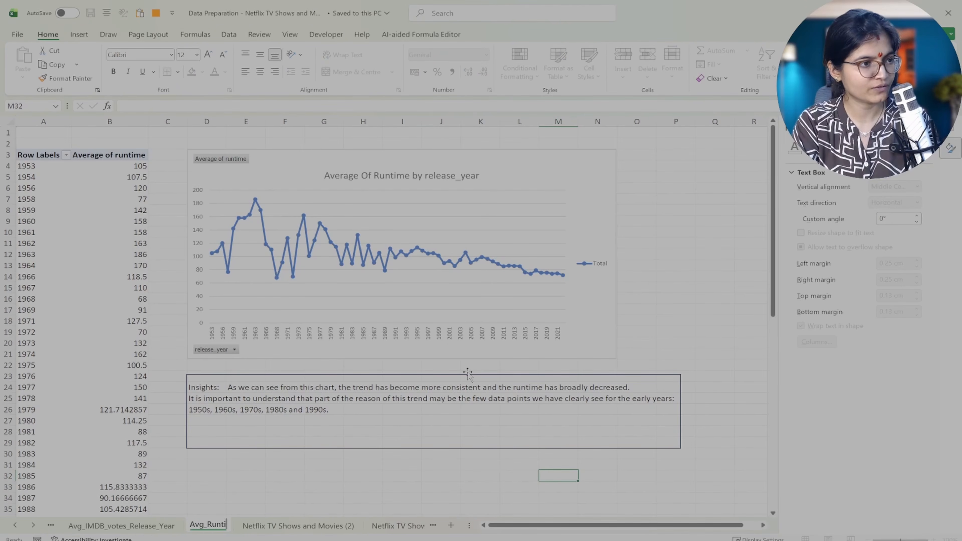
text(me)
key(Return)
text(_)
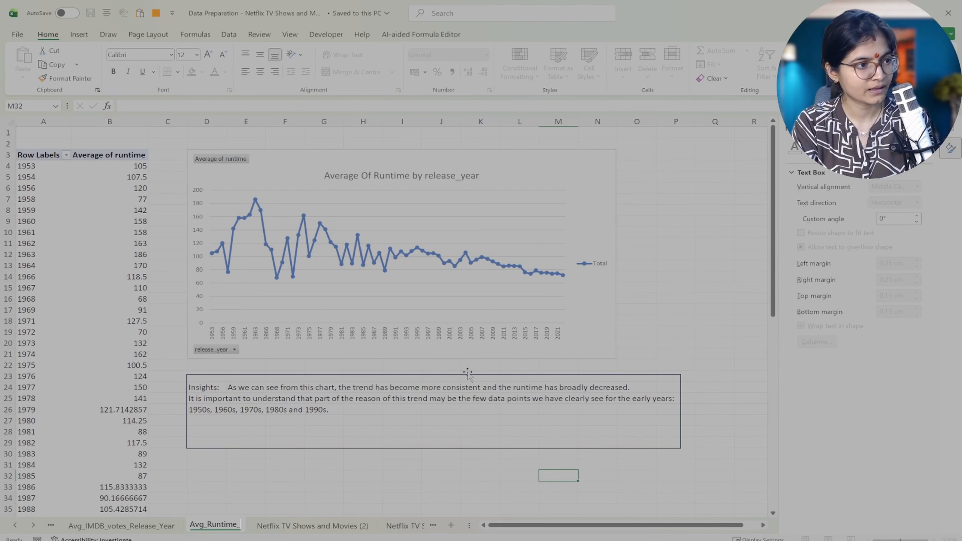
text(releas)
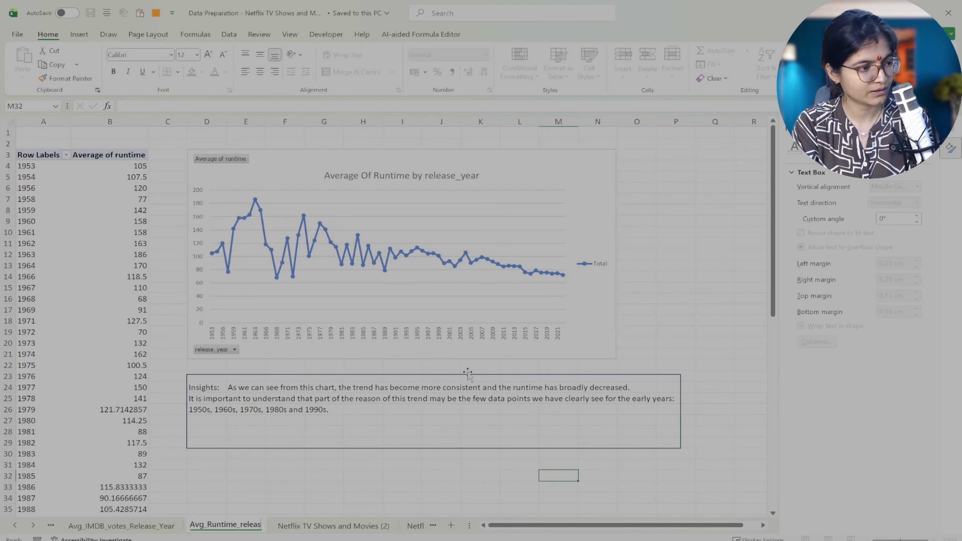
text(e_year)
key(Return)
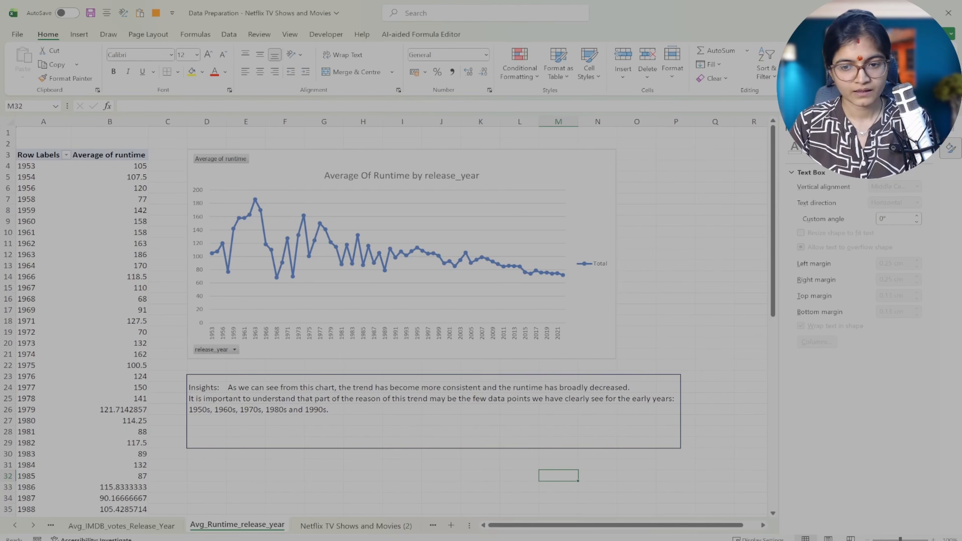
Switch to the Netflix Analytics Dashboard document in Word, examine question 6 on age certification, and return to the Excel workbook.
key(alt+Tab)
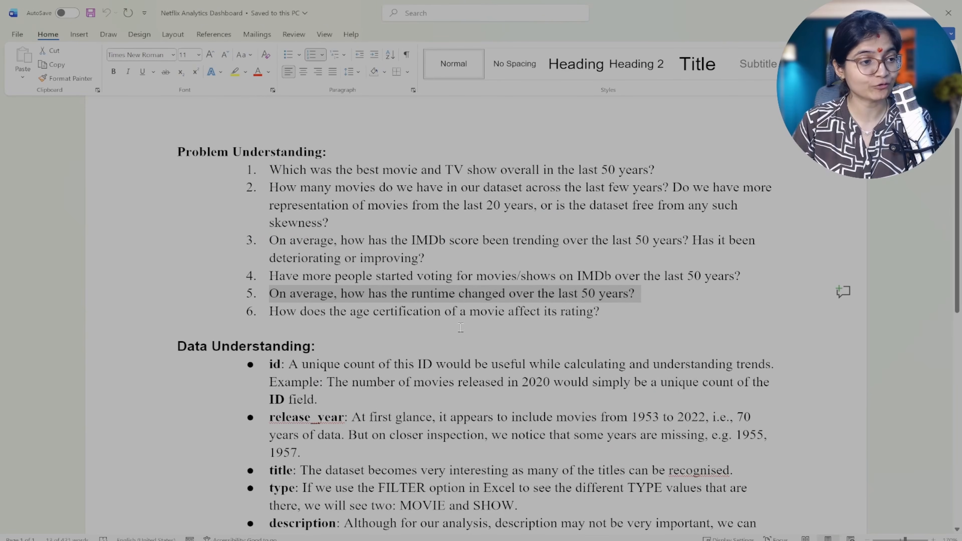
drag(351, 312, 444, 311)
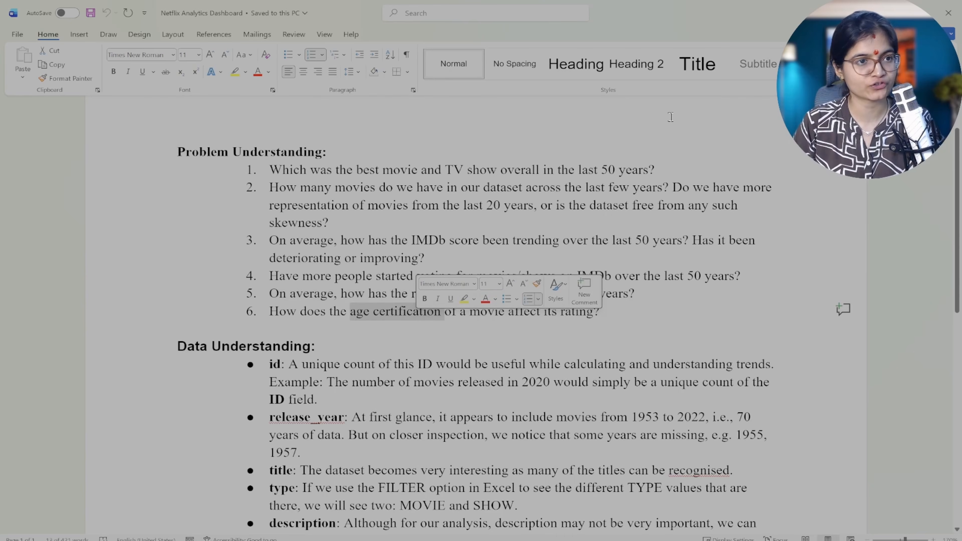
click(892, 13)
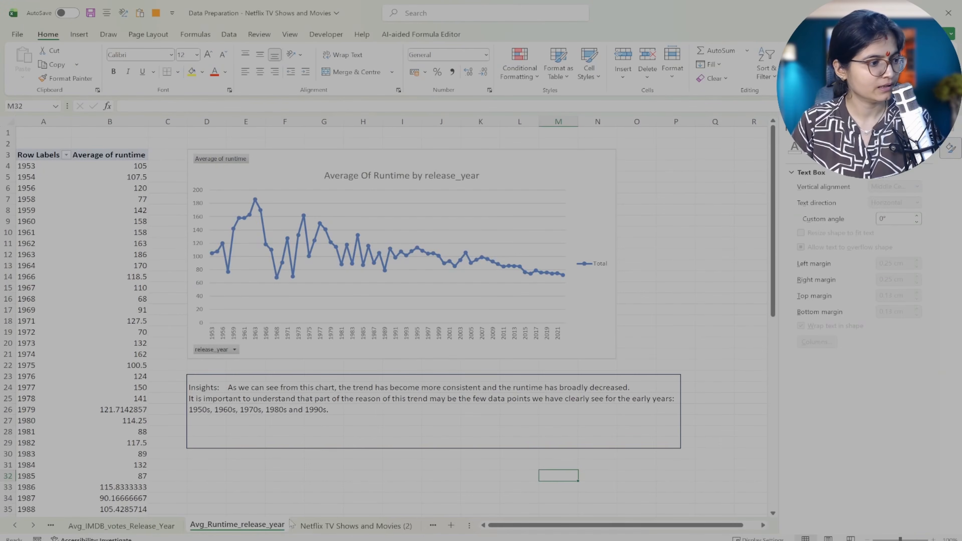
Create a PivotTable on a new worksheet from the Netflix_TV_Shows_and_Movies table on the Netflix TV Shows and Movies (2) sheet.
click(379, 526)
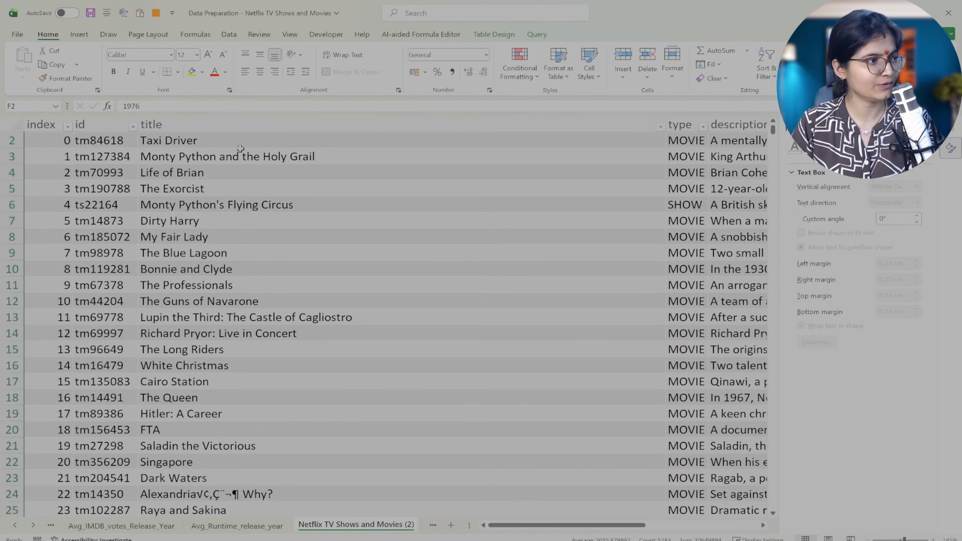
click(78, 34)
click(27, 59)
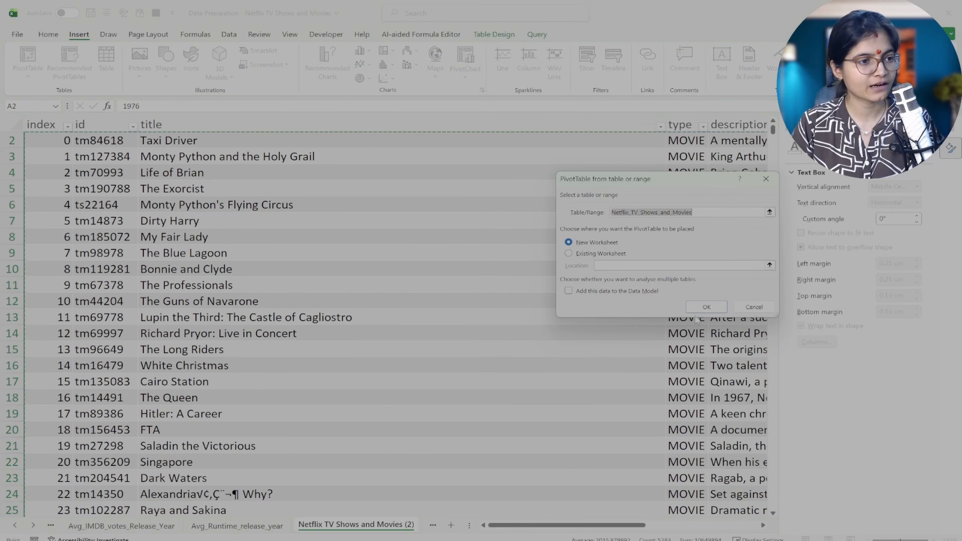
click(707, 307)
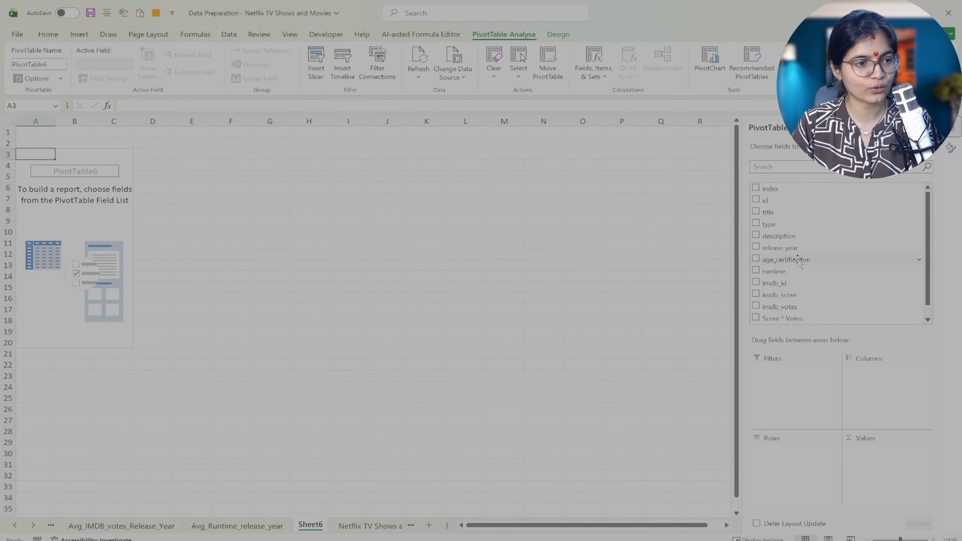
Build the PivotTable with age_certification as rows and imdb_score as values, summarised by Average.
drag(799, 261, 783, 454)
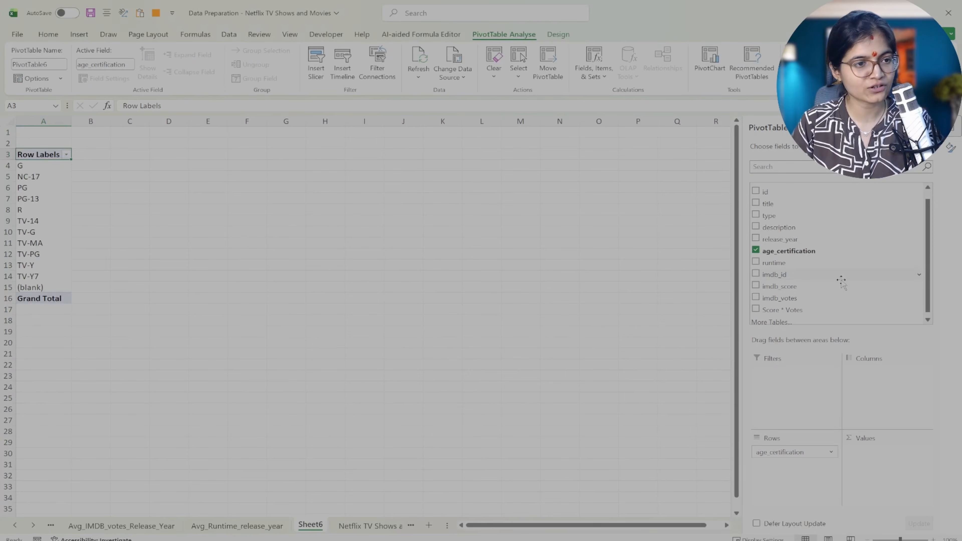
drag(805, 285, 900, 467)
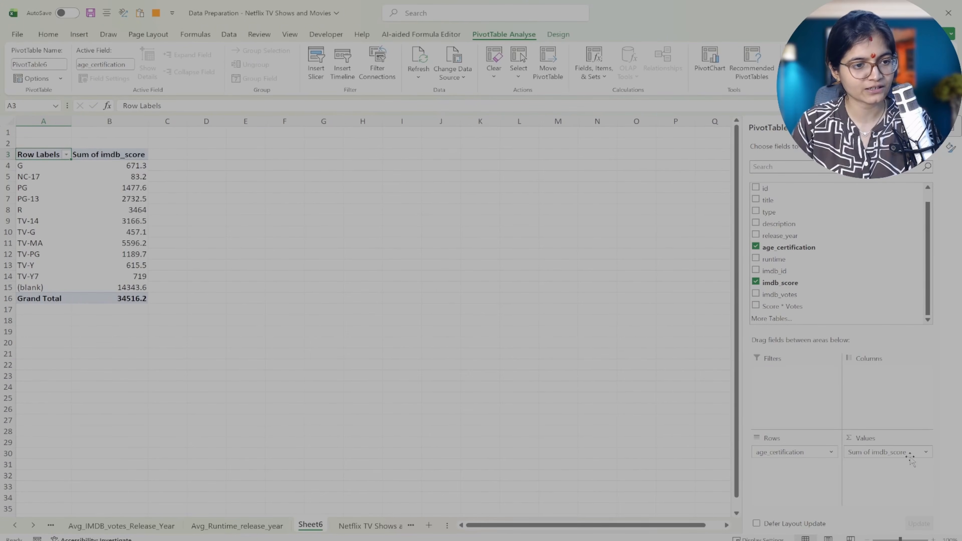
click(925, 452)
click(883, 440)
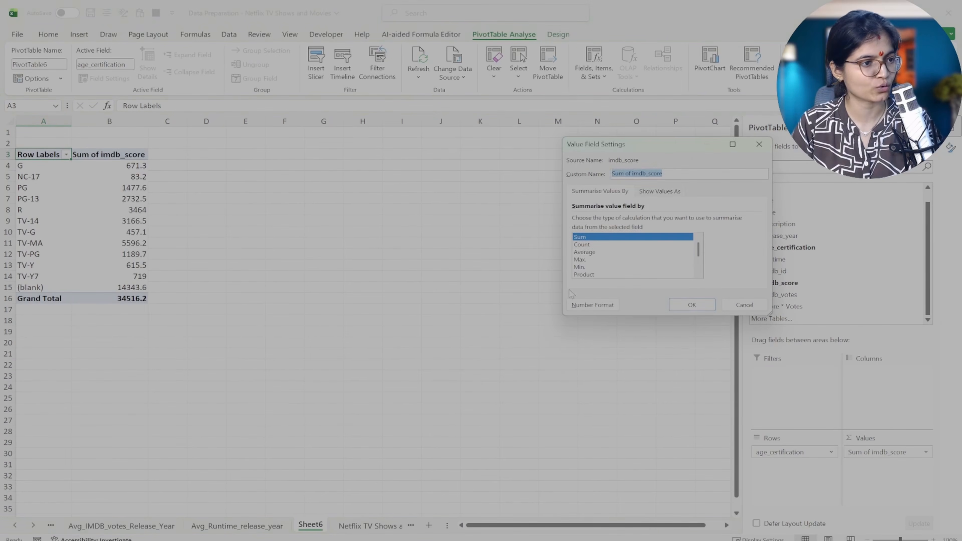
click(603, 254)
click(691, 302)
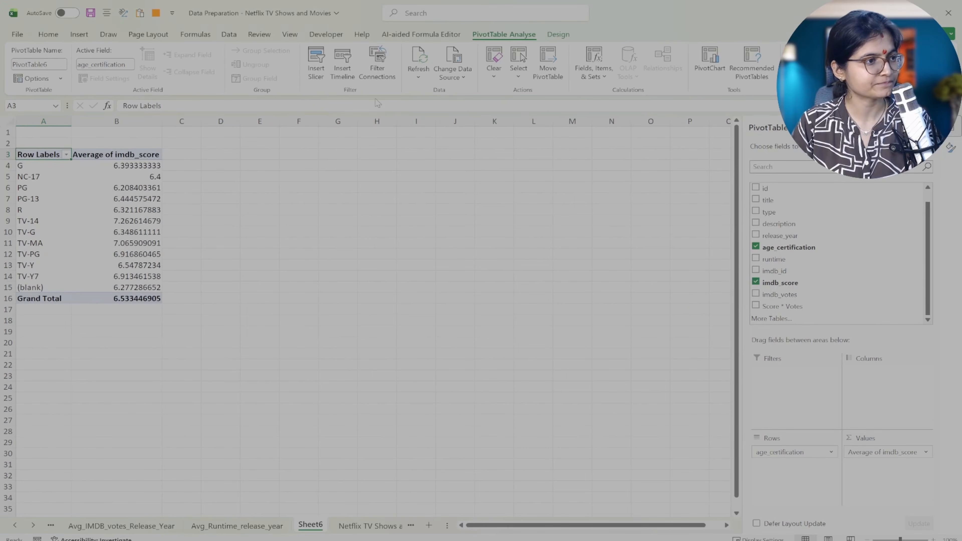
Insert a Clustered Column PivotChart of the average imdb_score by age_certification.
click(705, 61)
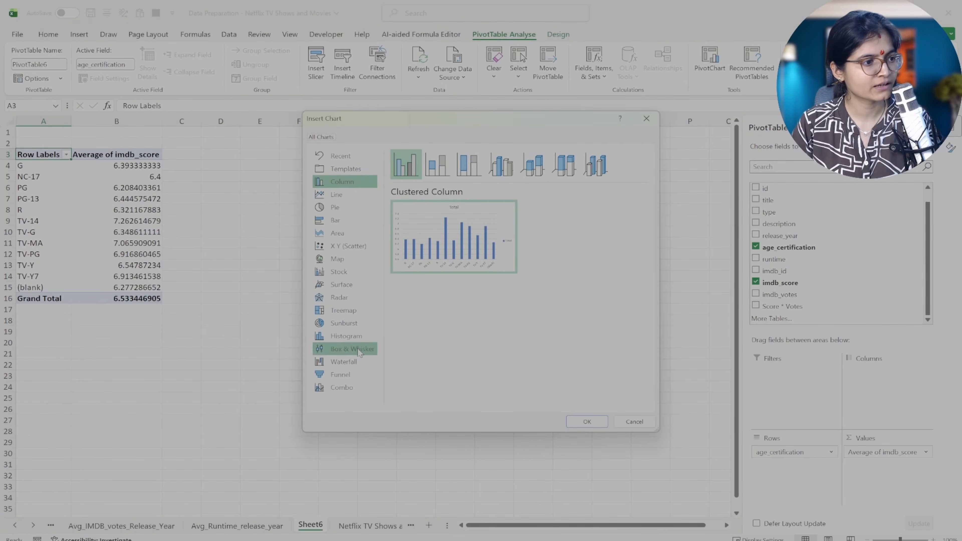
click(359, 248)
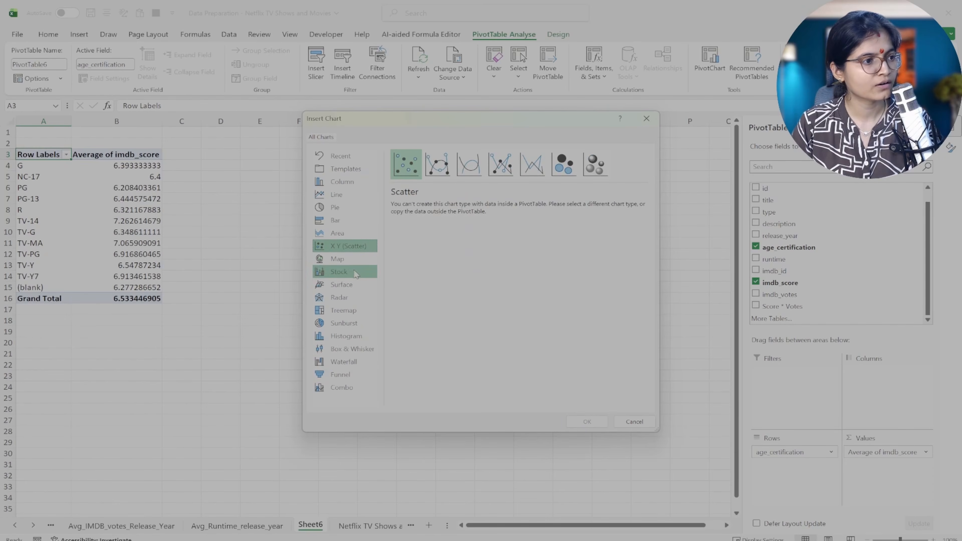
click(349, 232)
click(345, 220)
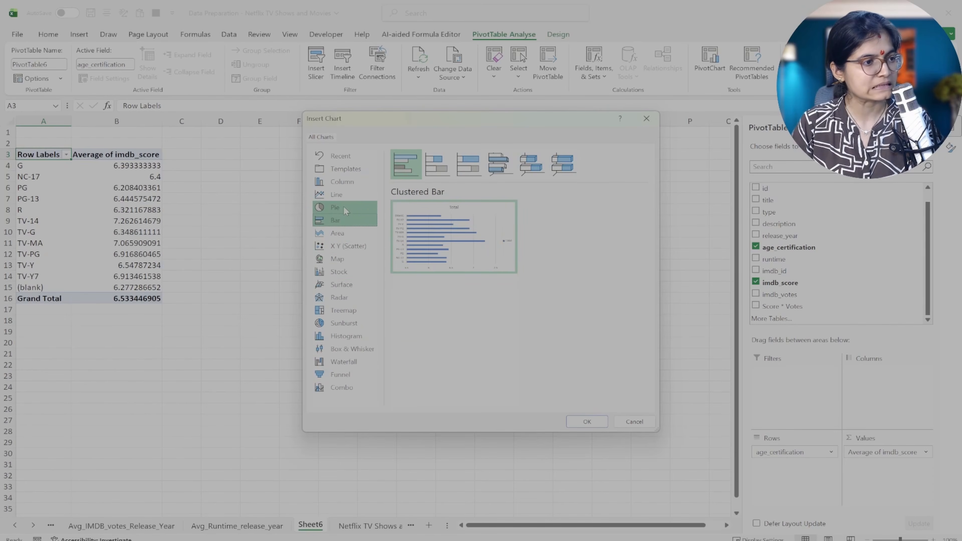
mouse_move(432, 233)
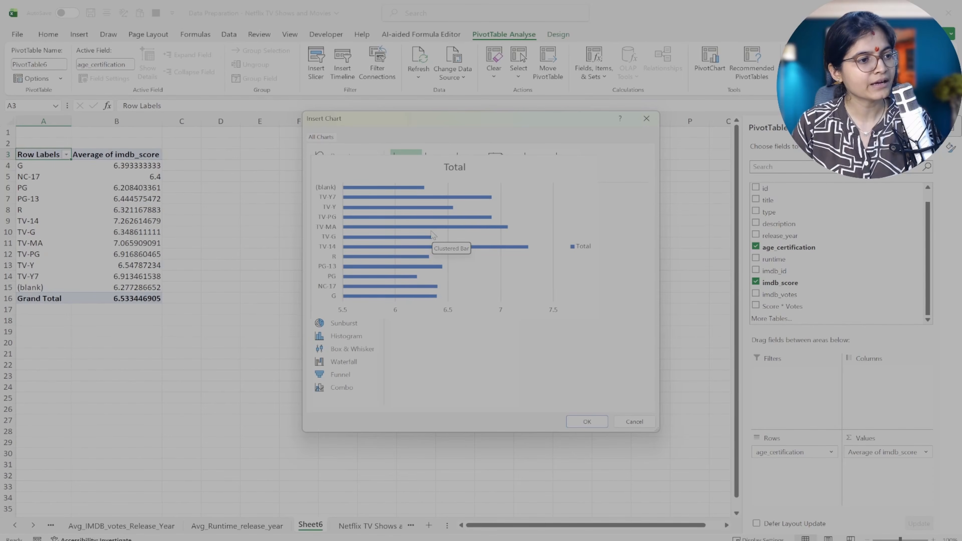
click(360, 208)
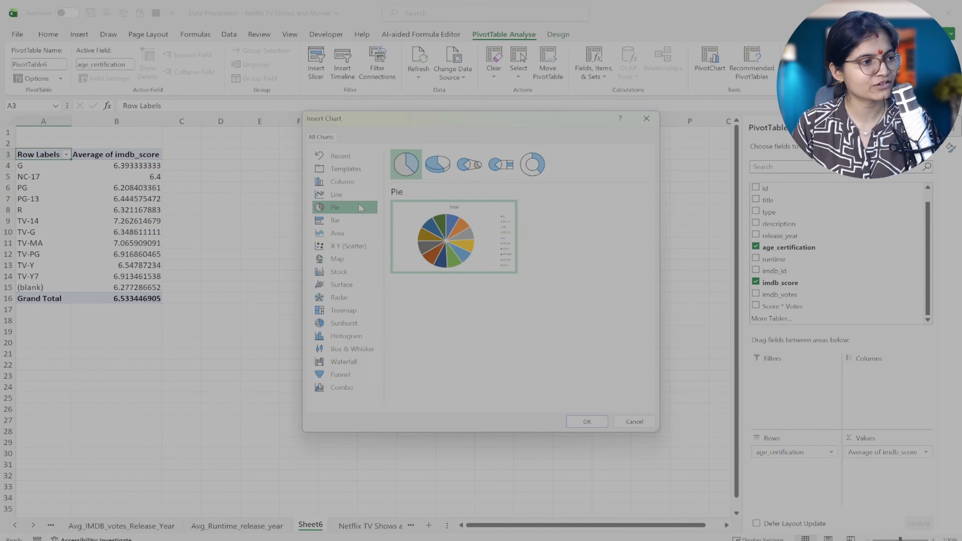
click(358, 195)
click(357, 184)
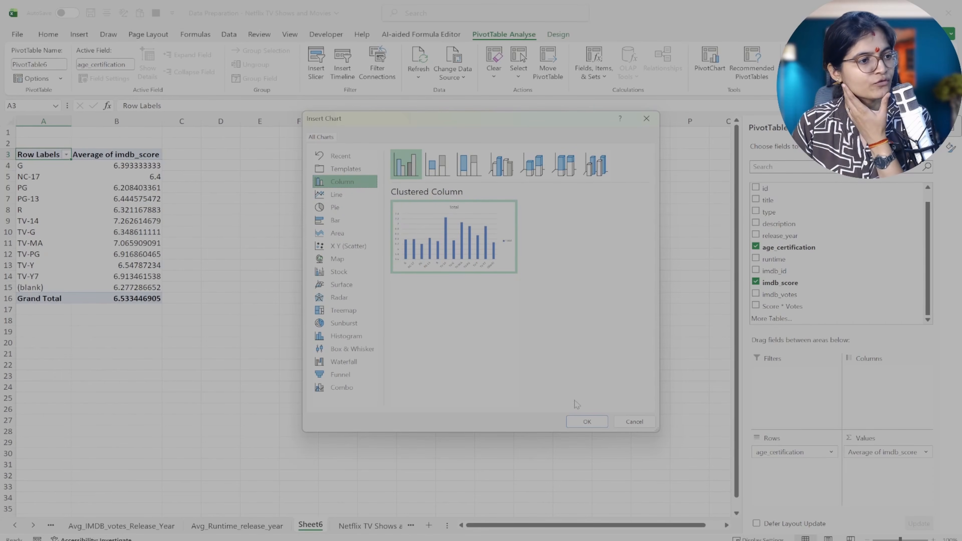
click(588, 422)
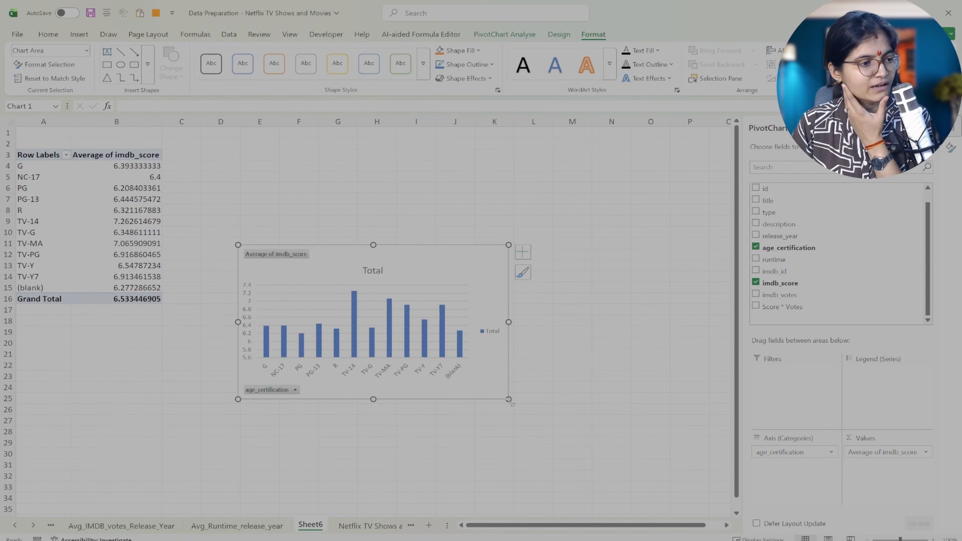
Enlarge the PivotChart and place it beside the PivotTable, spanning about columns D to N and rows 3 to 22.
drag(508, 399, 660, 457)
drag(562, 264, 522, 167)
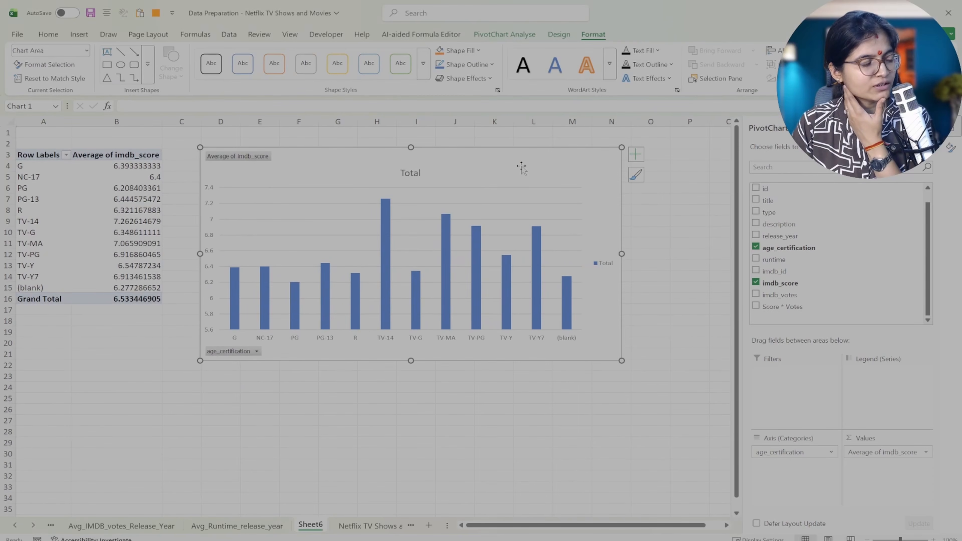
mouse_move(535, 311)
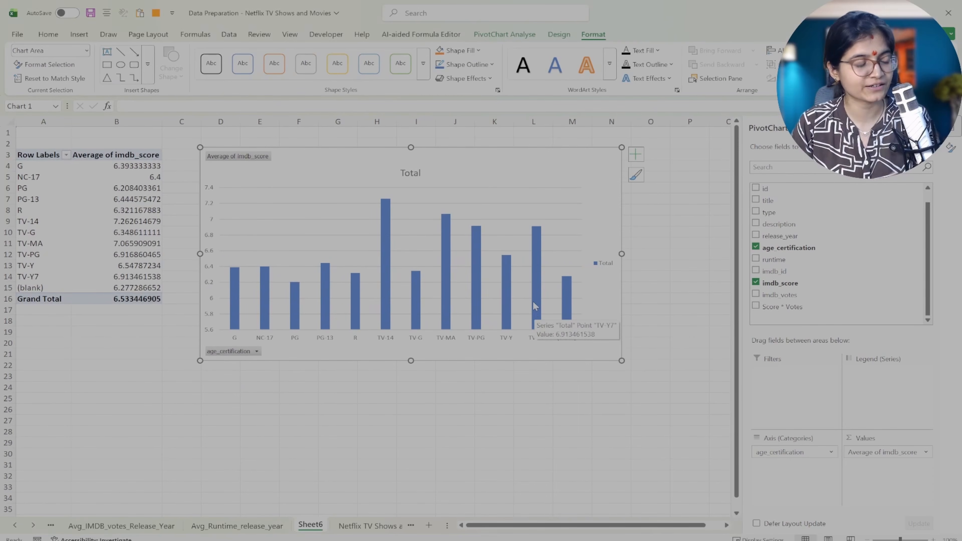
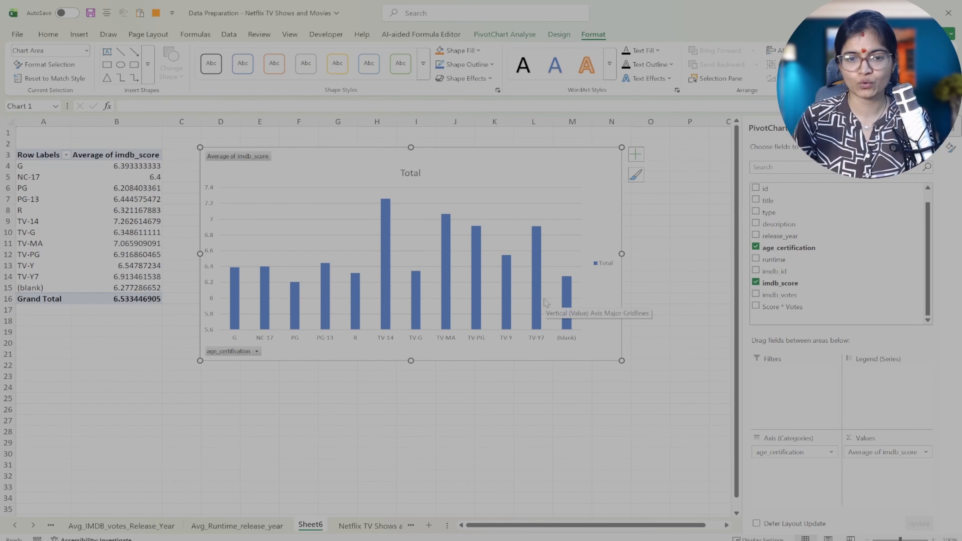
mouse_move(589, 354)
mouse_down()
mouse_move(583, 342)
mouse_move(583, 359)
mouse_move(589, 354)
mouse_up()
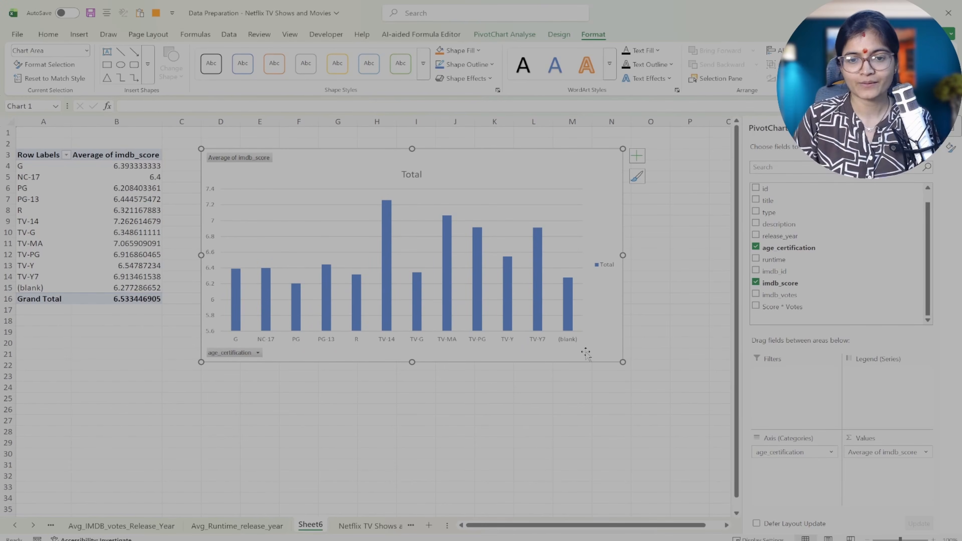
Draw a rectangle below the chart, spanning about D23 to N30, and set its fill to No Fill.
scroll(490, 390, down, 2)
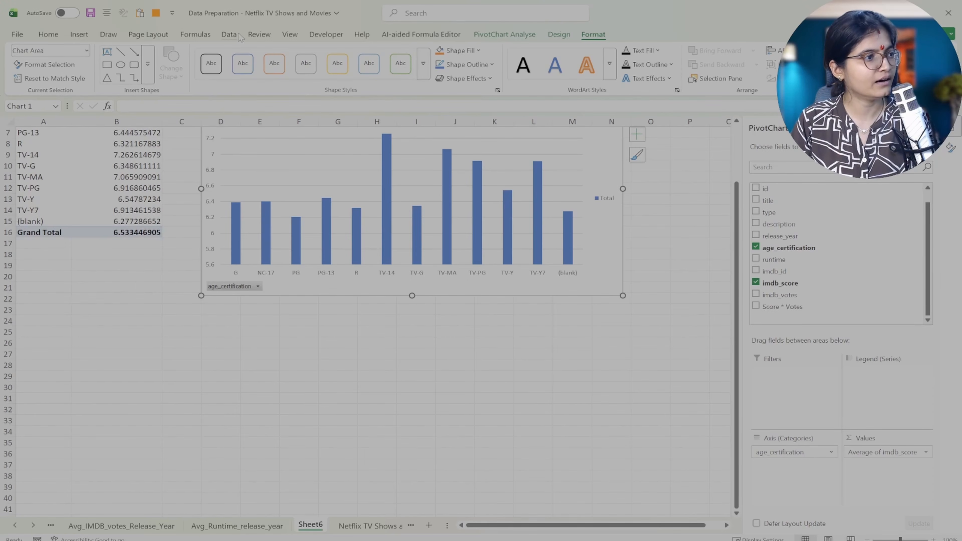
click(109, 34)
click(88, 35)
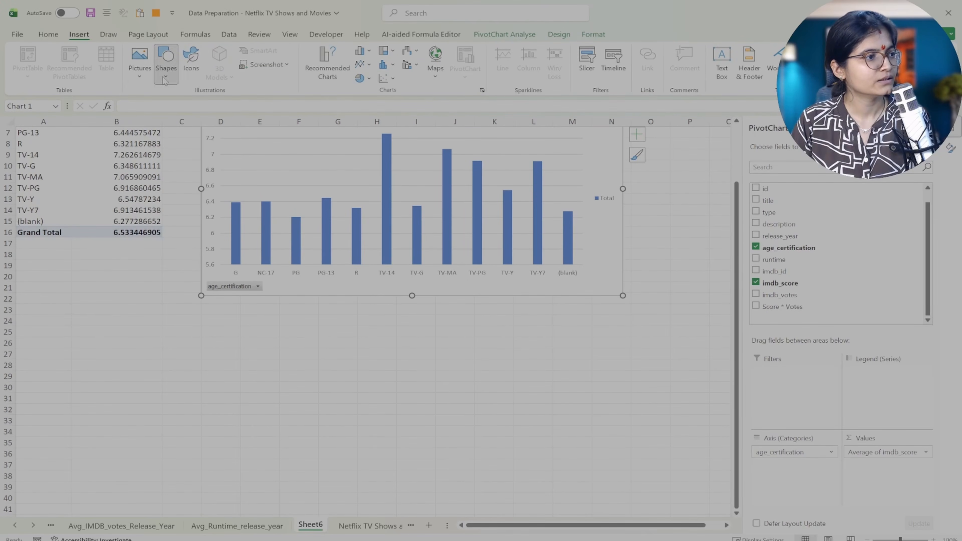
click(167, 64)
click(202, 108)
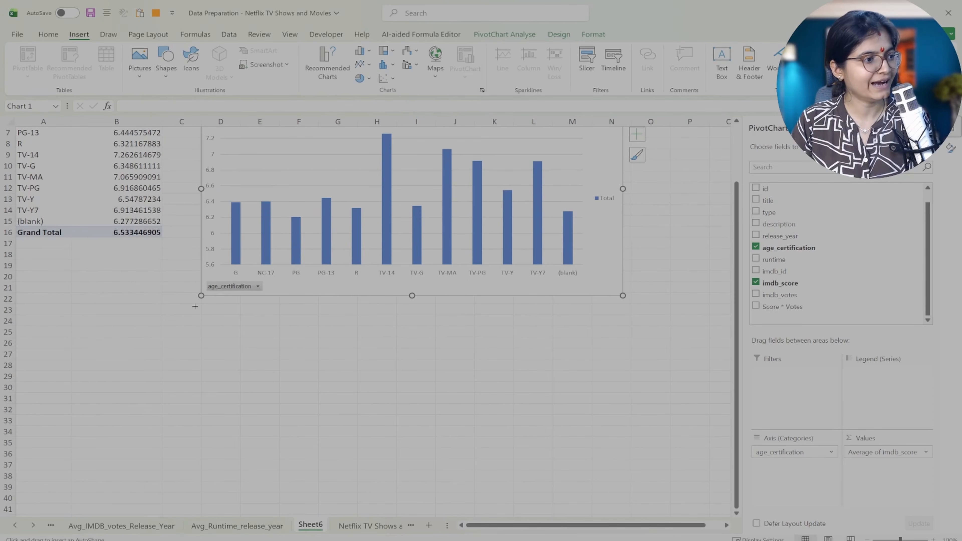
mouse_move(202, 306)
mouse_down()
mouse_move(235, 329)
mouse_move(623, 391)
mouse_up()
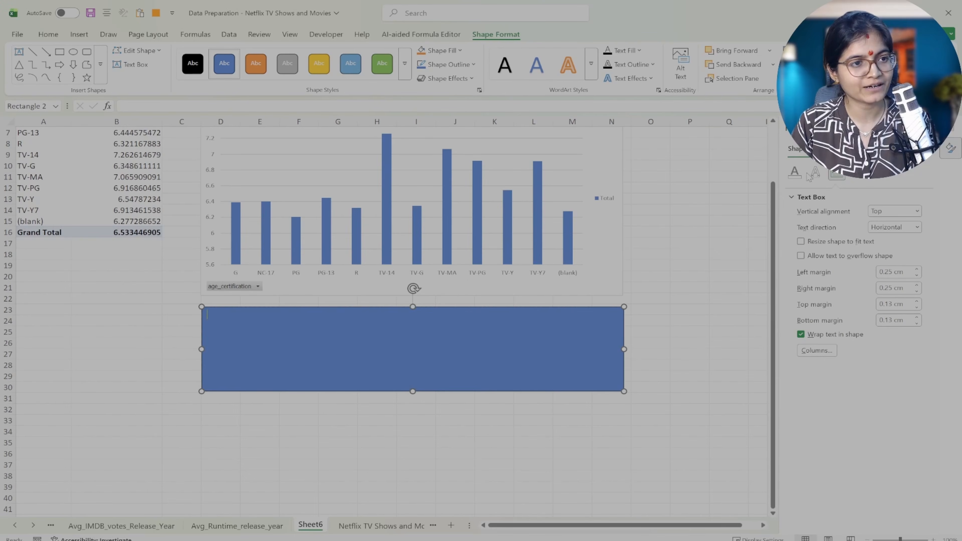
right_click(539, 336)
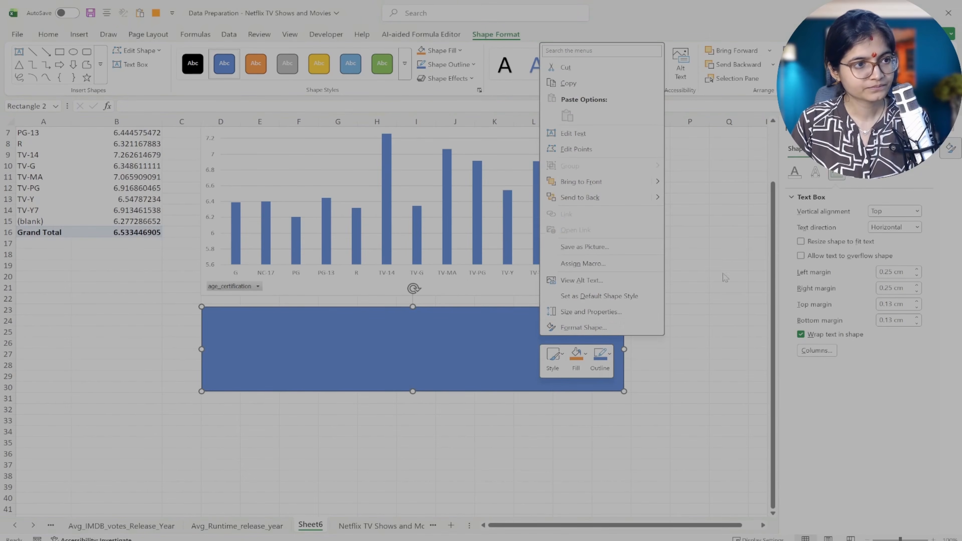
click(586, 355)
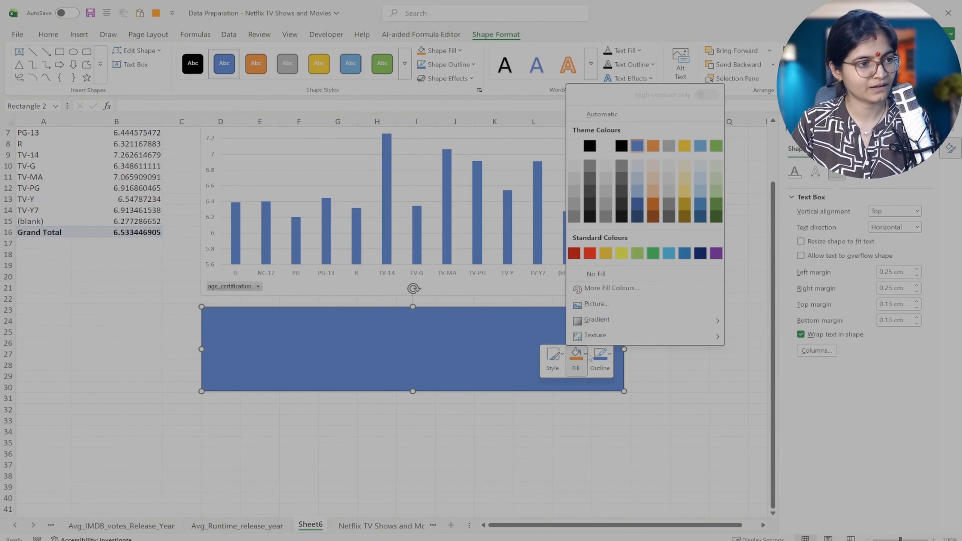
click(581, 275)
Enter the heading "Insights:" in cell D24 inside the rectangle.
click(244, 323)
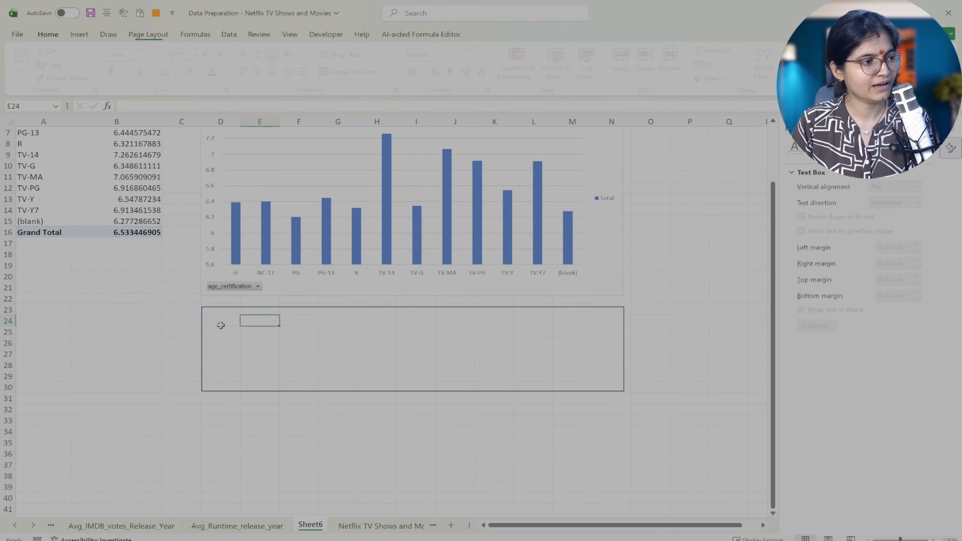
click(220, 323)
text(In)
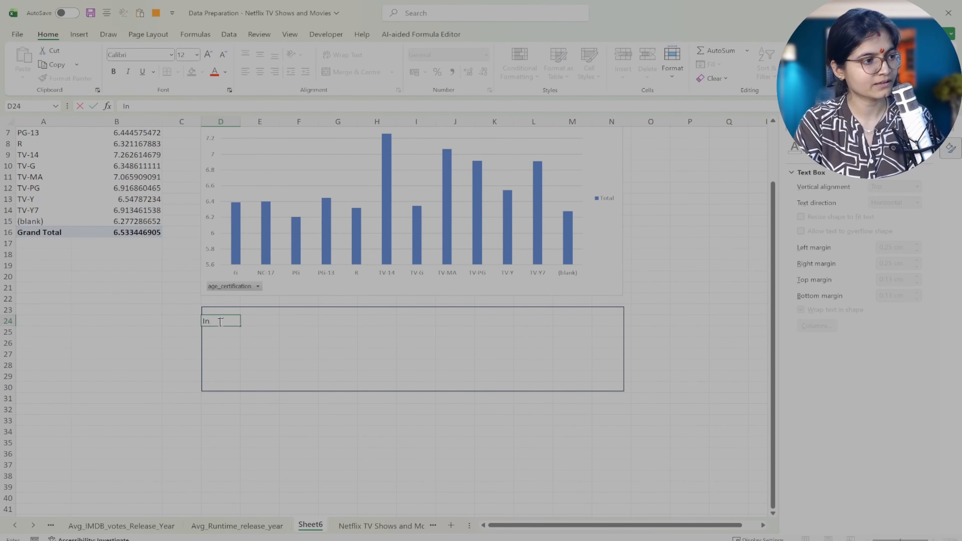
text(sights:)
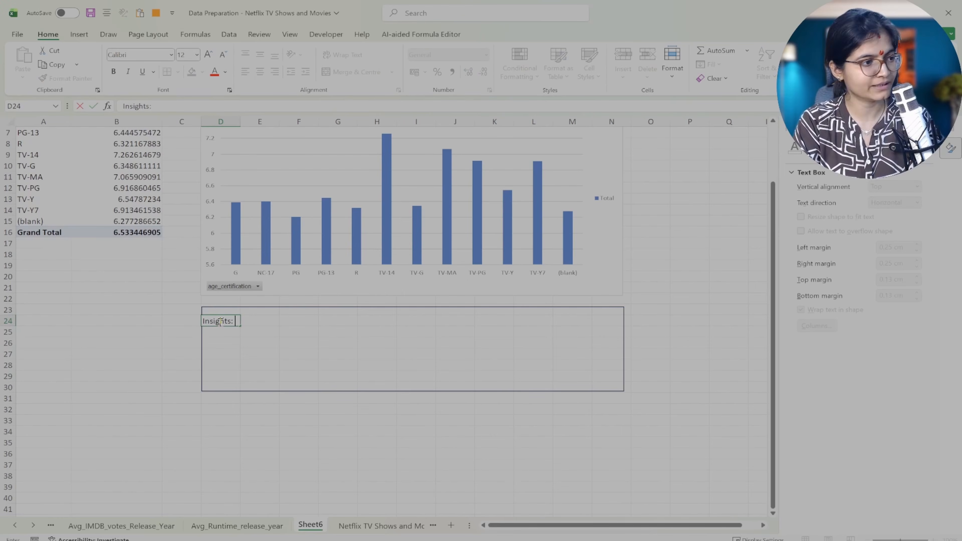
key(Return)
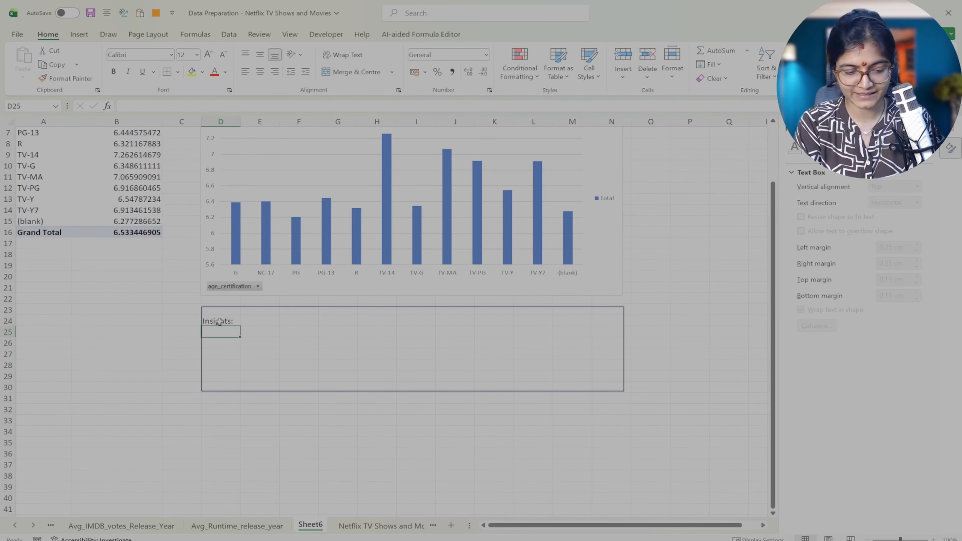
Enter "1. On average, TV shows have higher ratings as compared to movies" in cell D25.
text(1. O)
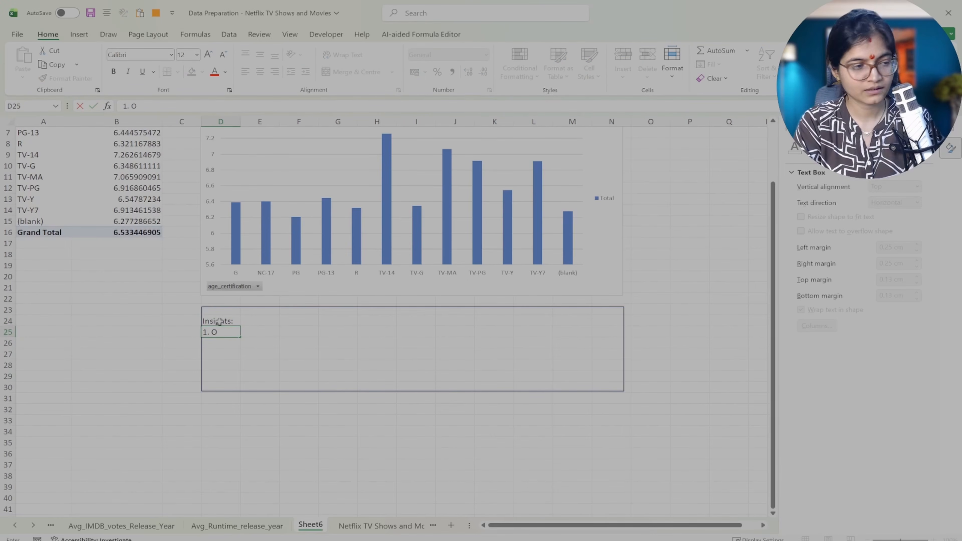
text(n average,)
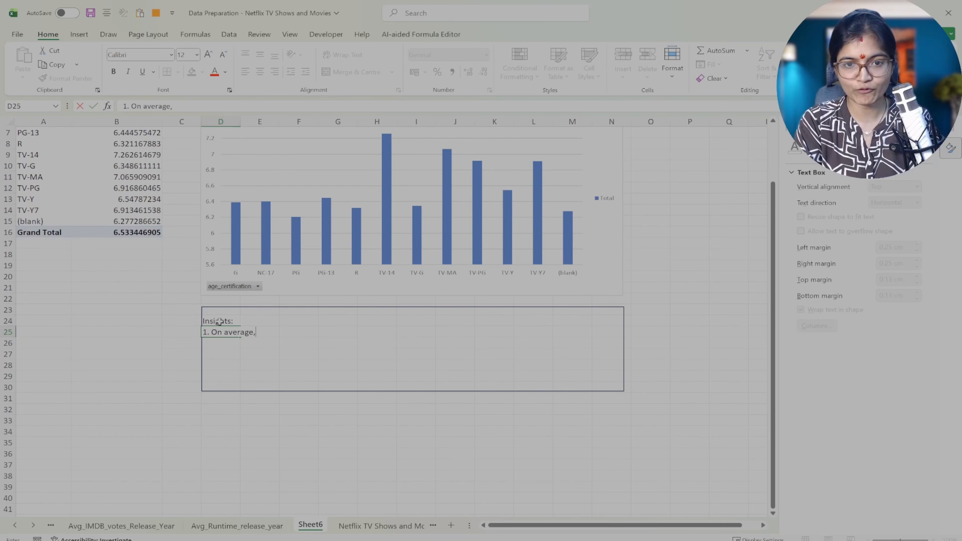
text( TV show)
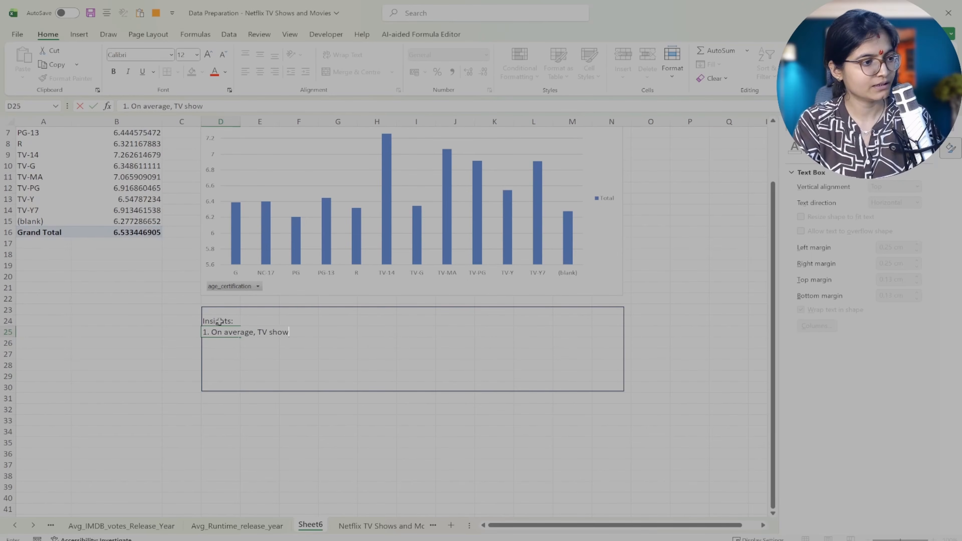
text(s have high)
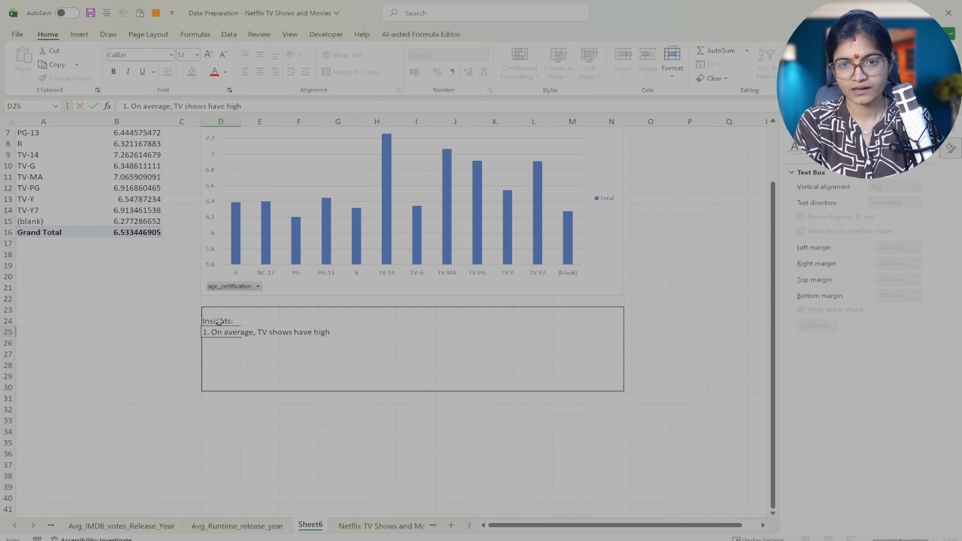
text(ter ratings as)
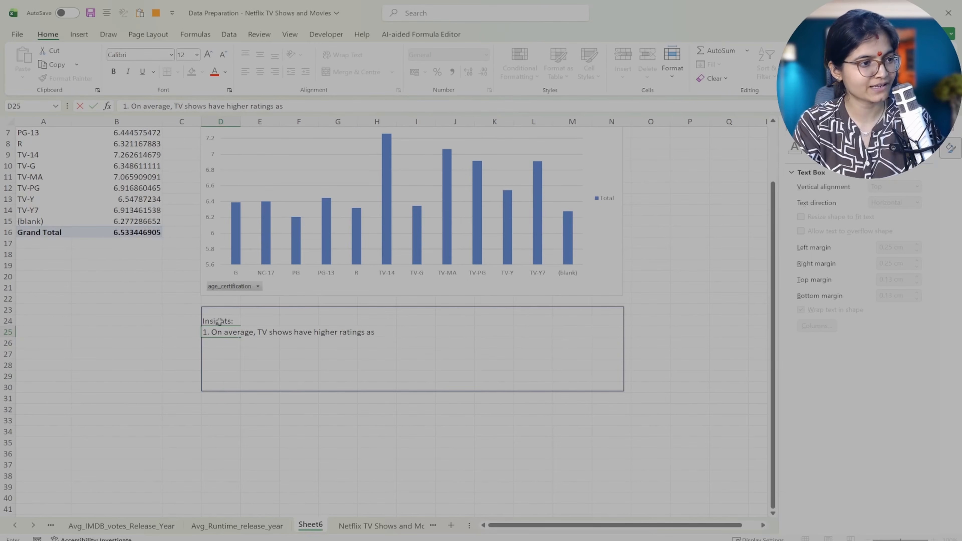
text( compared to movies)
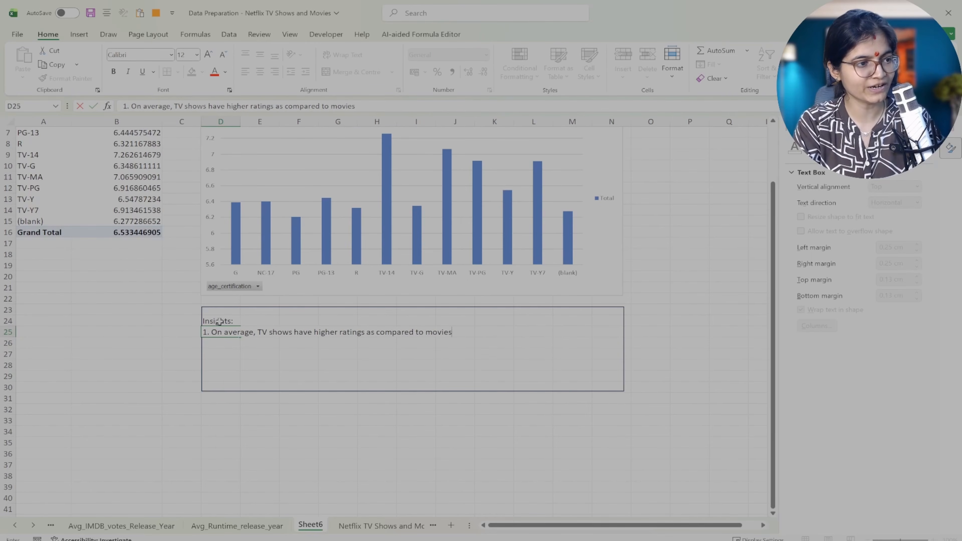
key(Return)
Enter "2. On average, within TV shows, TV-14 gets the highest ratings." in cell D26.
text(2.)
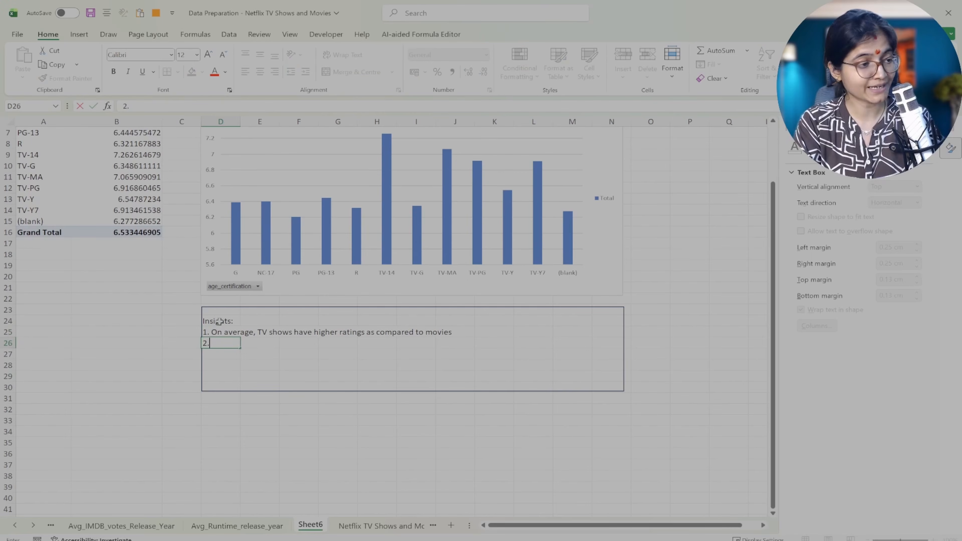
text( On )
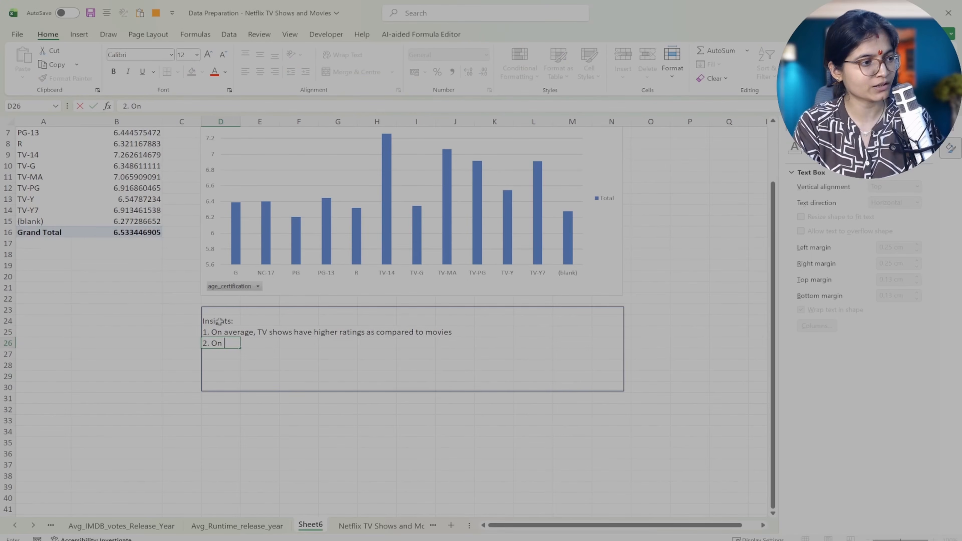
text(avera)
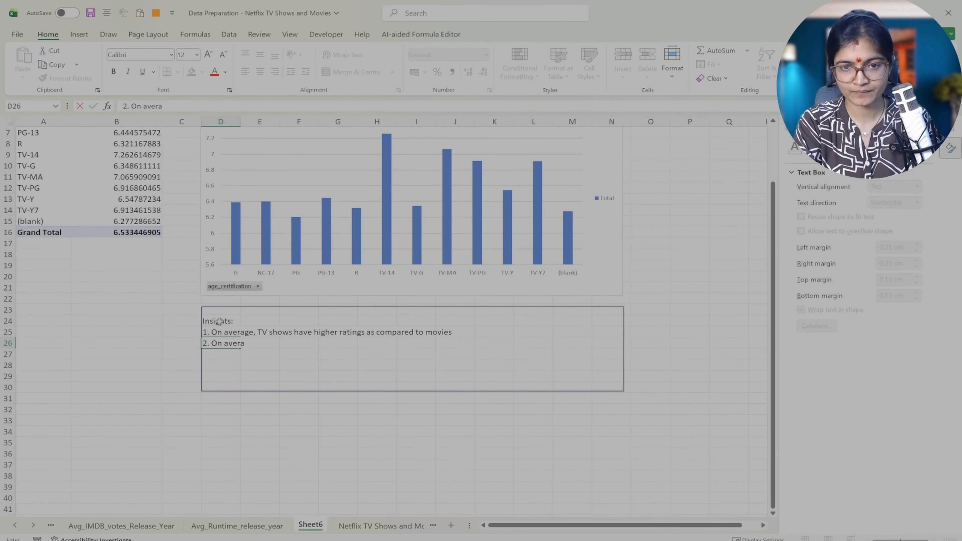
text(ege, within)
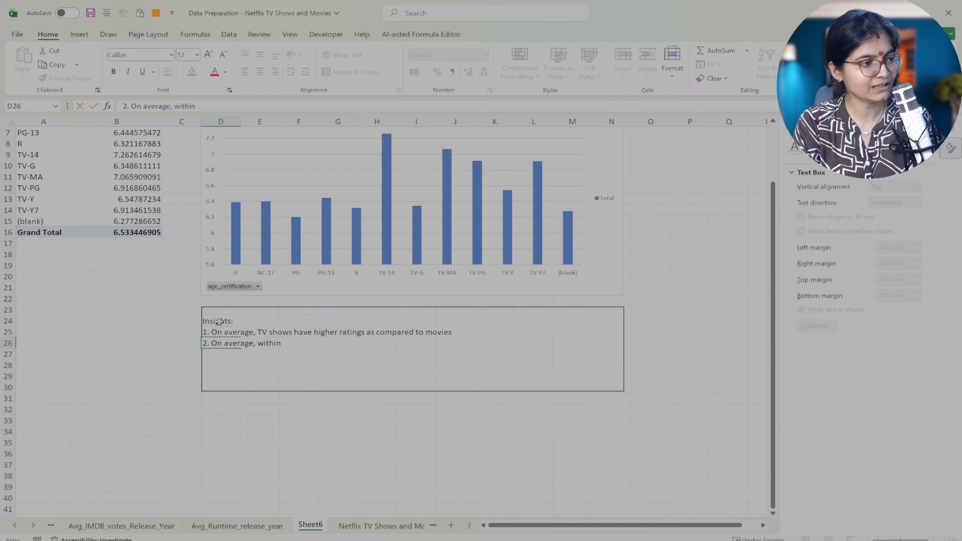
text( TC)
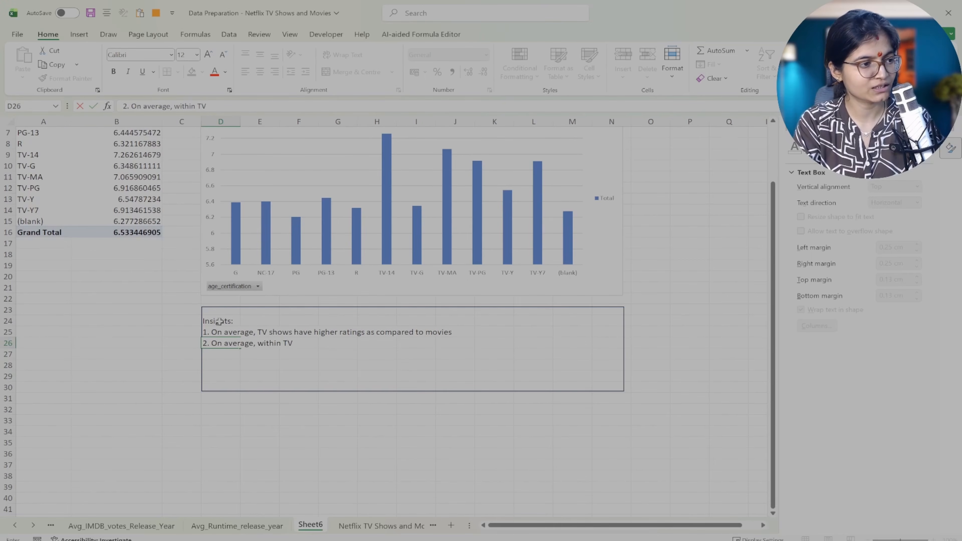
text( shows)
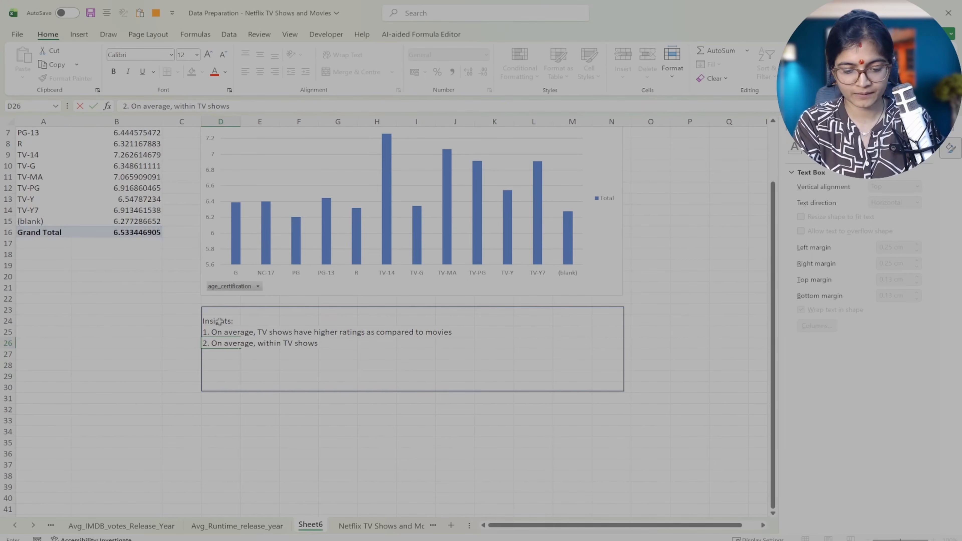
text(, TV-)
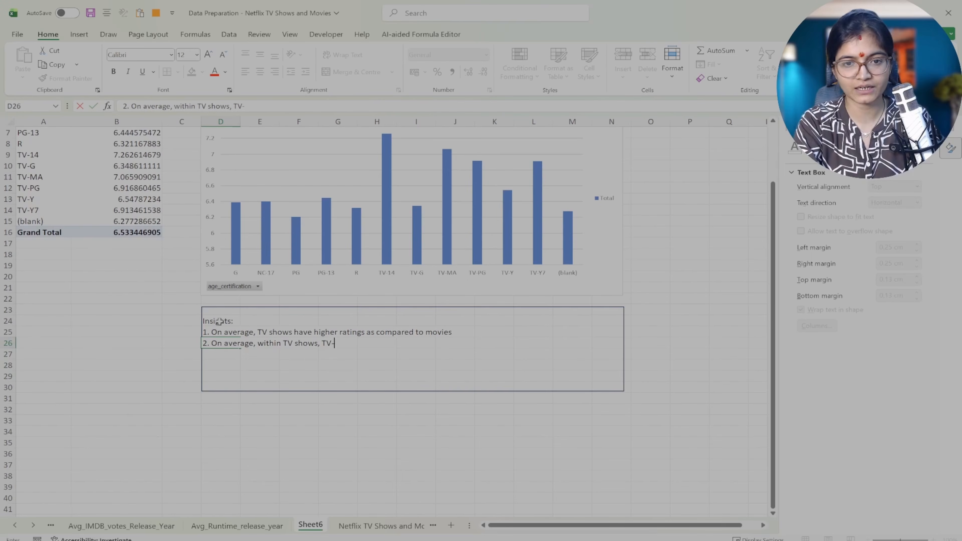
text(14 gets t)
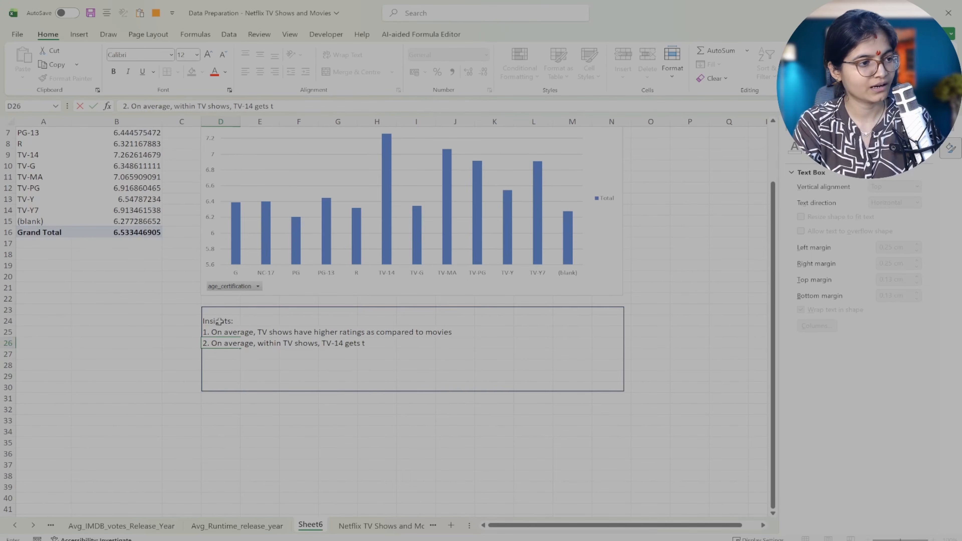
text(he hui)
text(igh)
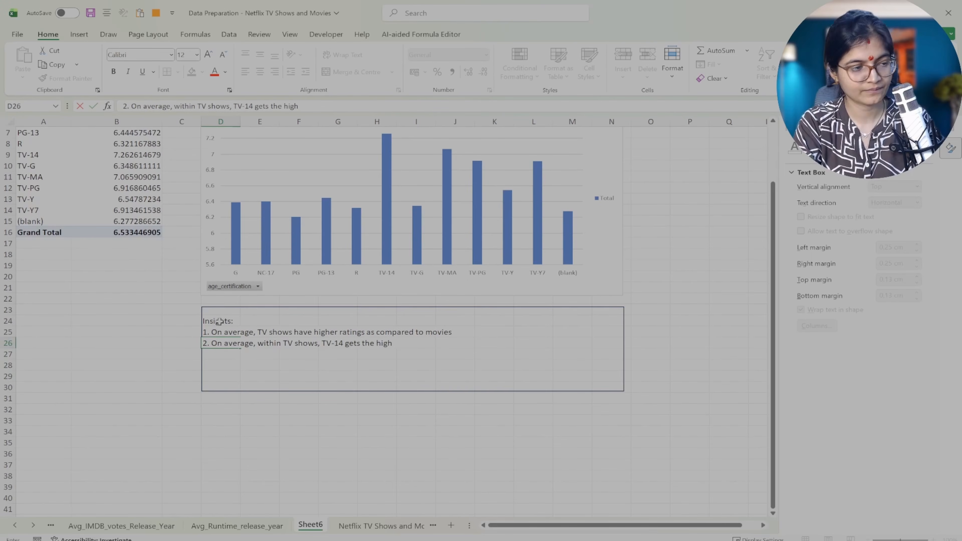
text(t)
key(BackSpace)
text(est ratings.)
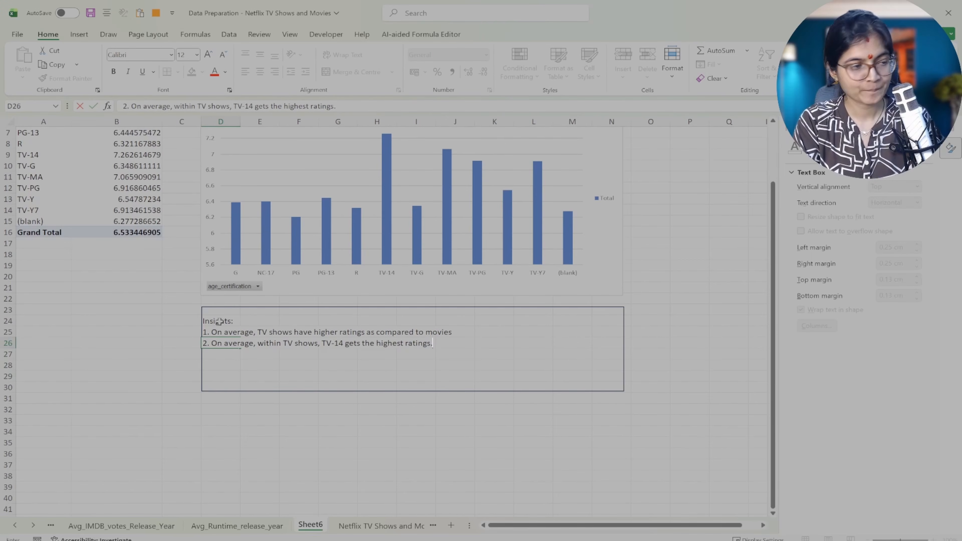
key(Return)
Enter "3. On average, within Moviwa, PG-13 movies have the highest rating." in cell D27.
text(3. )
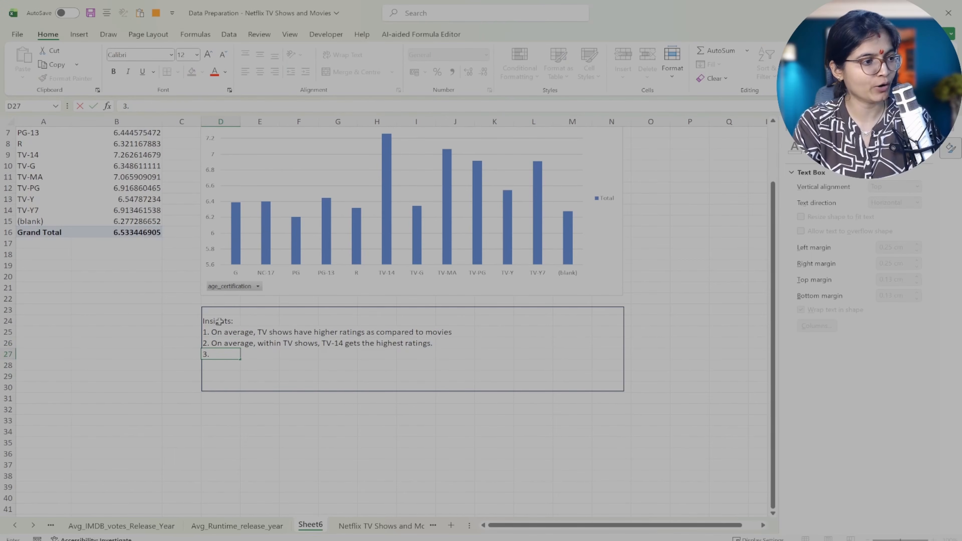
text(On average)
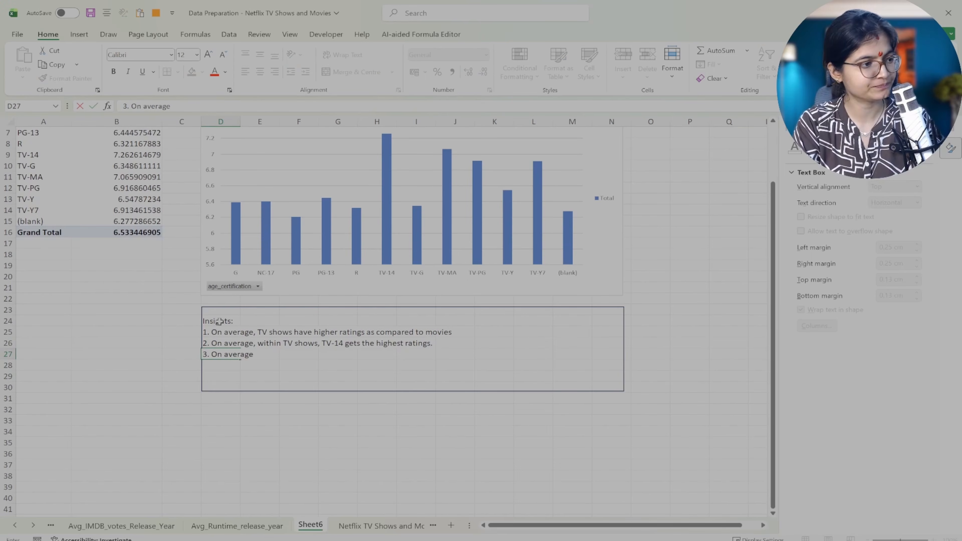
text(, with)
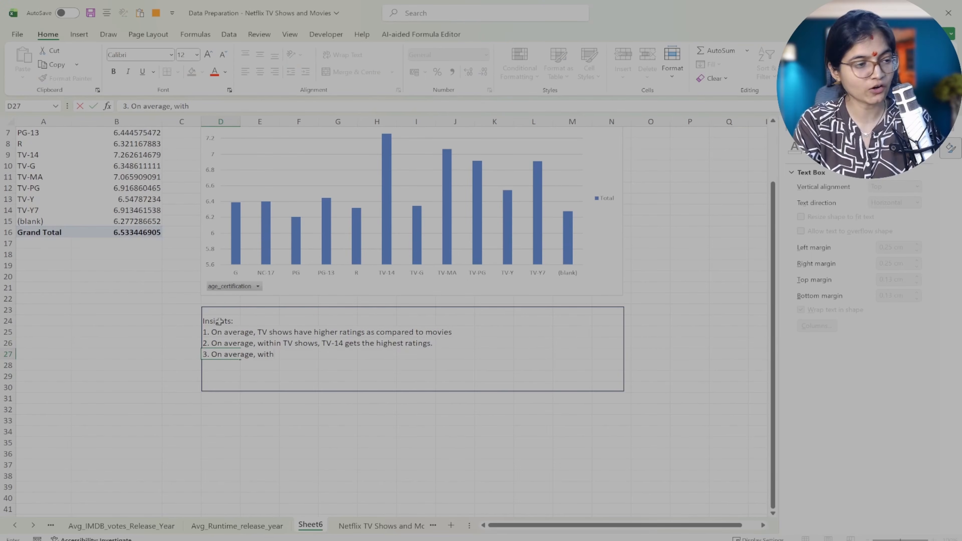
text(in Mov)
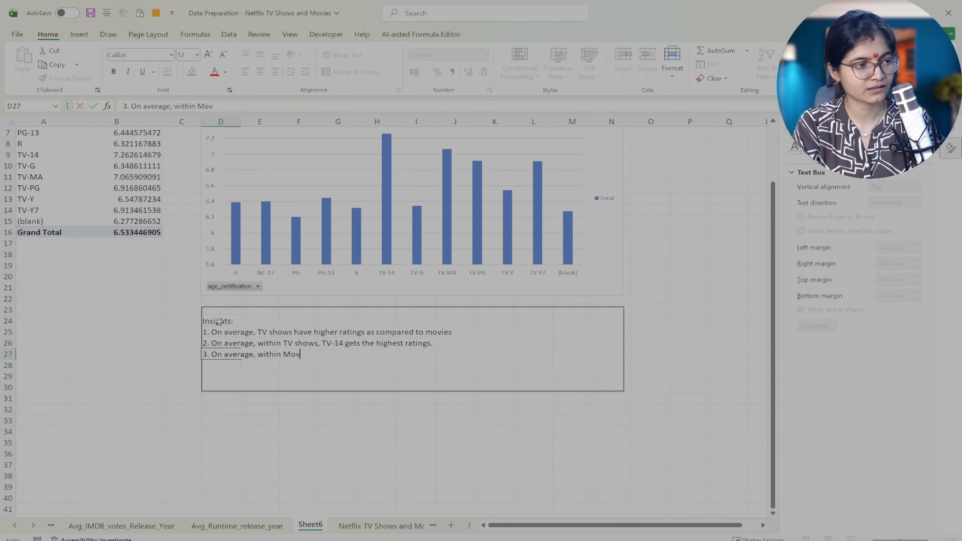
text(iwa, PF)
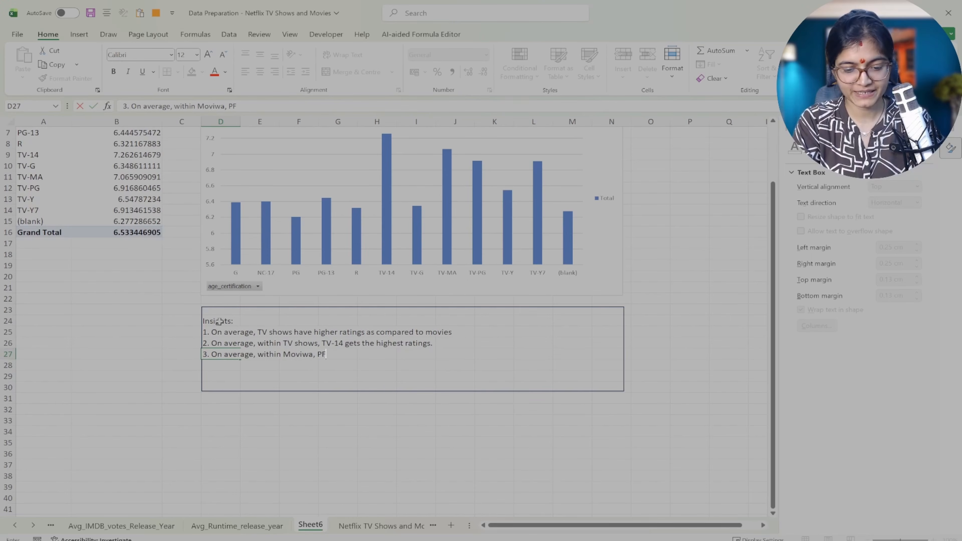
key(BackSpace)
text(G-1)
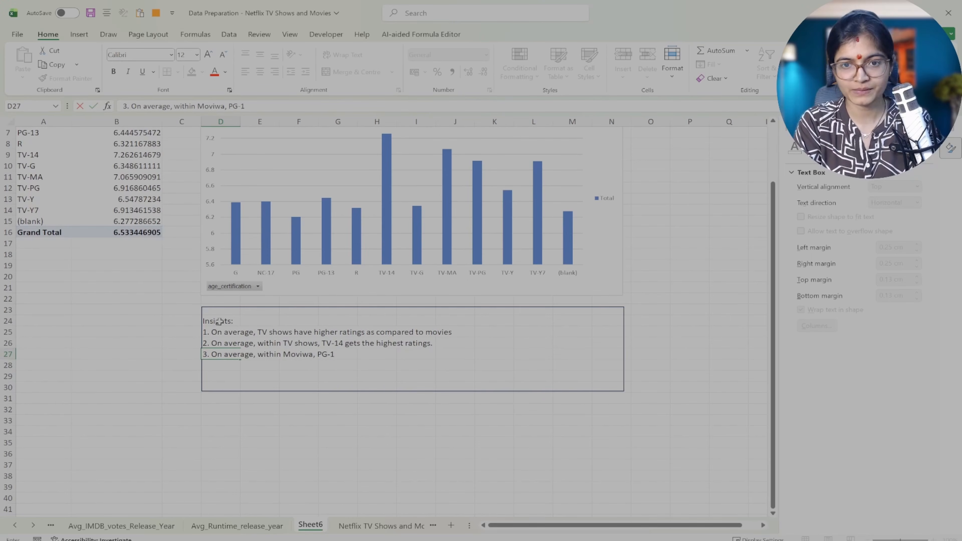
text(3 moves hav)
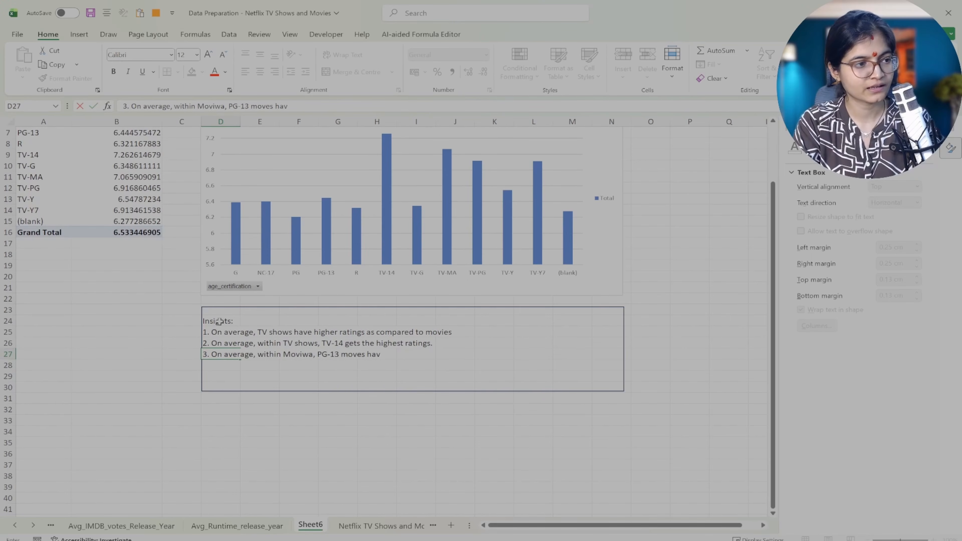
key(BackSpace)
key(BackSpace)
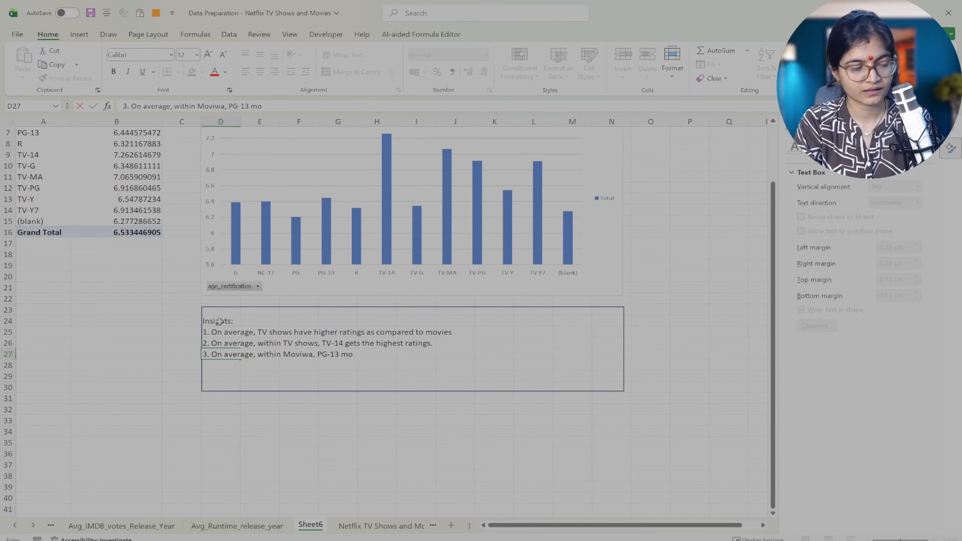
text(vies have the )
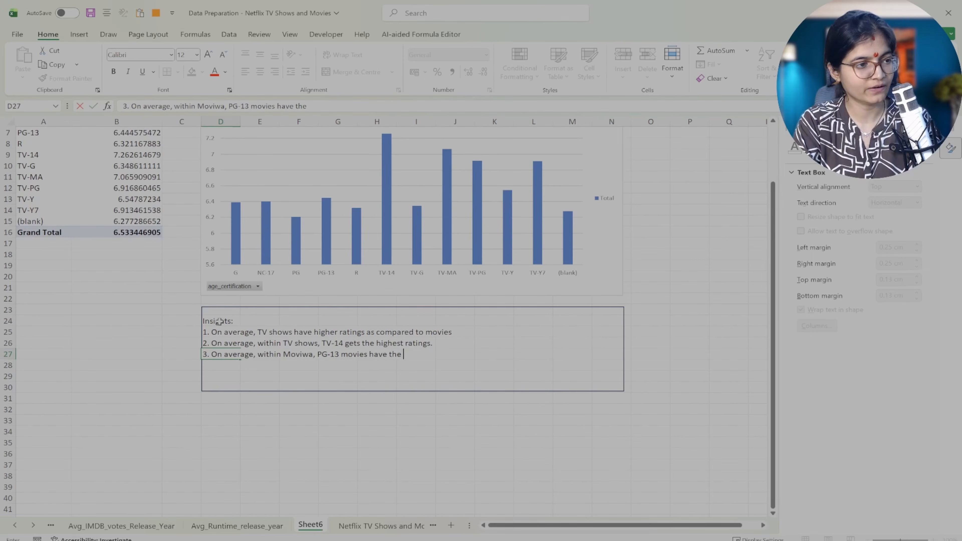
text(r)
key(BackSpace)
text(high)
key(BackSpace)
key(BackSpace)
key(BackSpace)
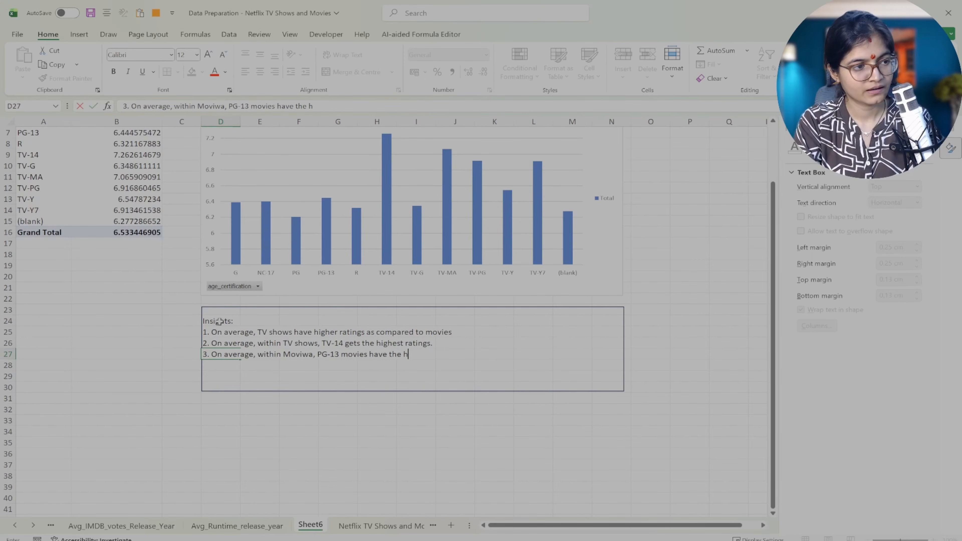
text(ighest ra)
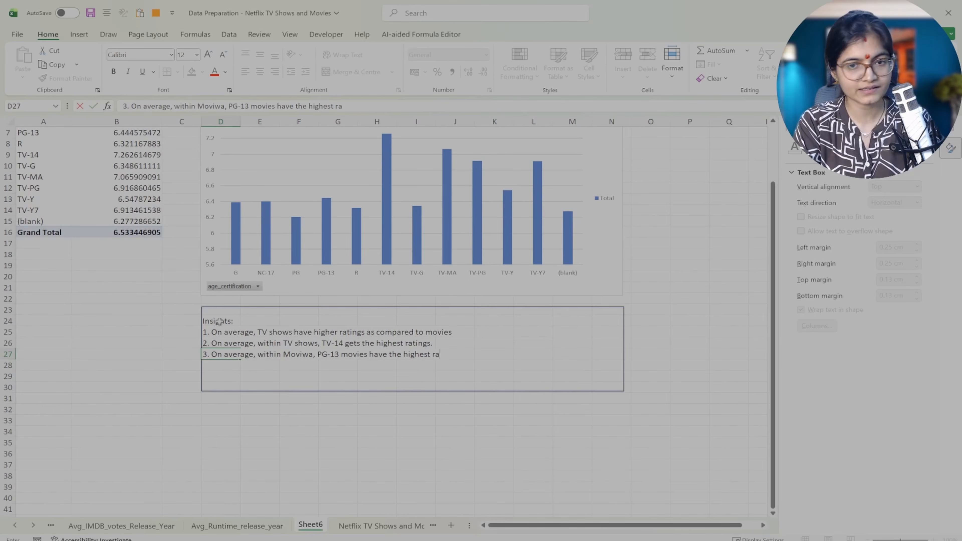
text(ting.)
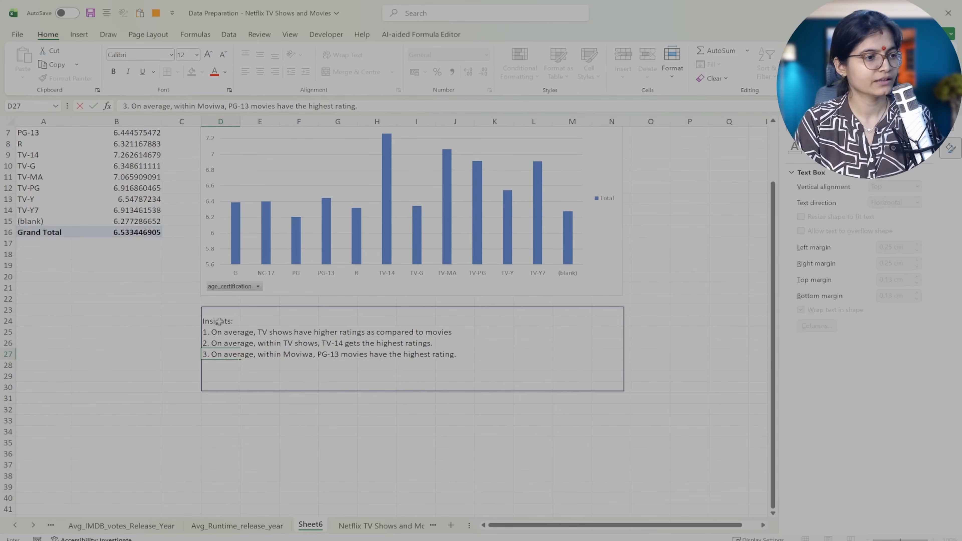
drag(655, 365, 673, 362)
click(534, 365)
click(609, 384)
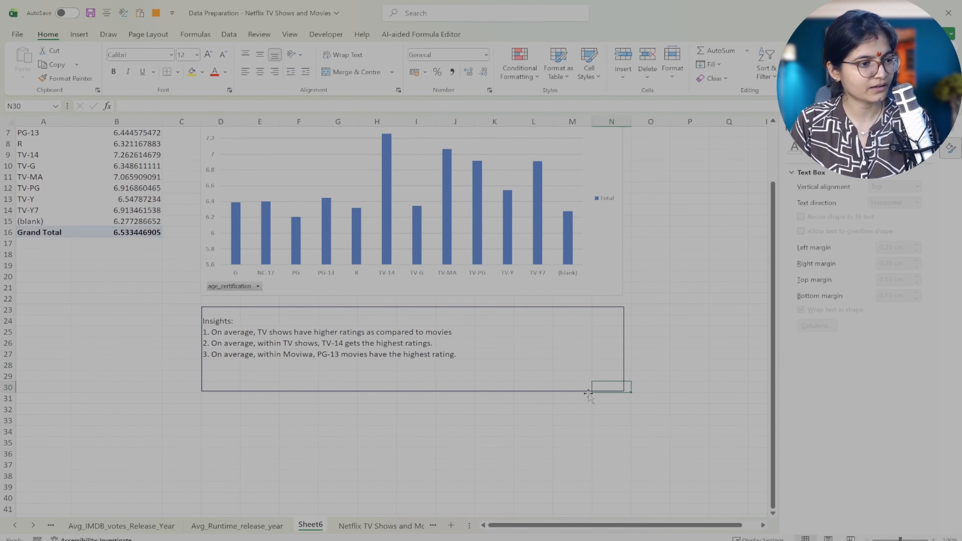
Shrink the rectangle to fit closely around the insights text, spanning about D23 to J29.
click(202, 312)
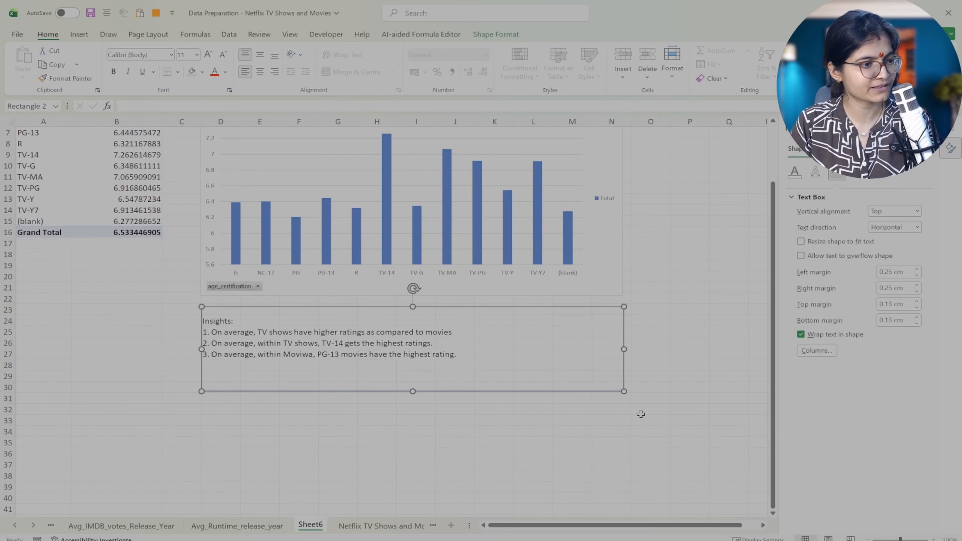
drag(623, 391, 455, 378)
click(524, 375)
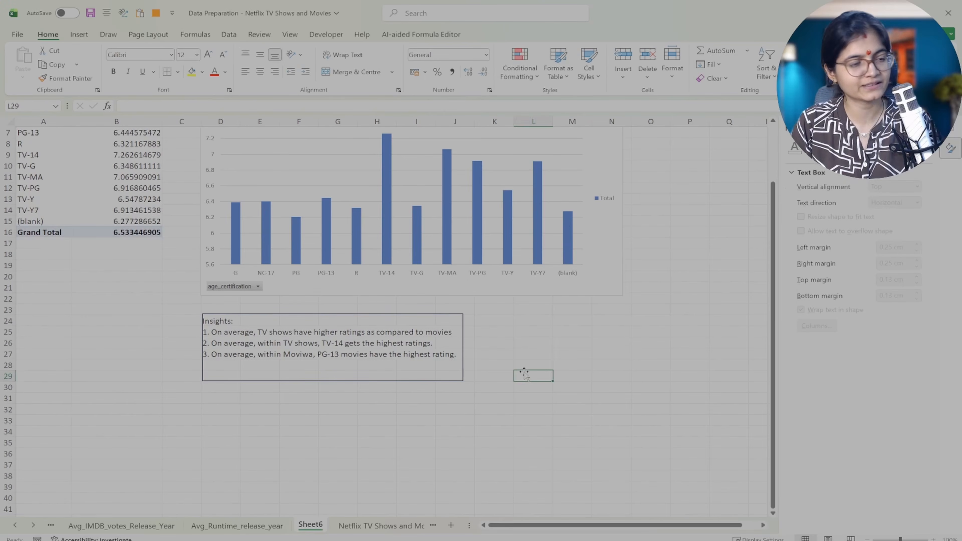
click(421, 366)
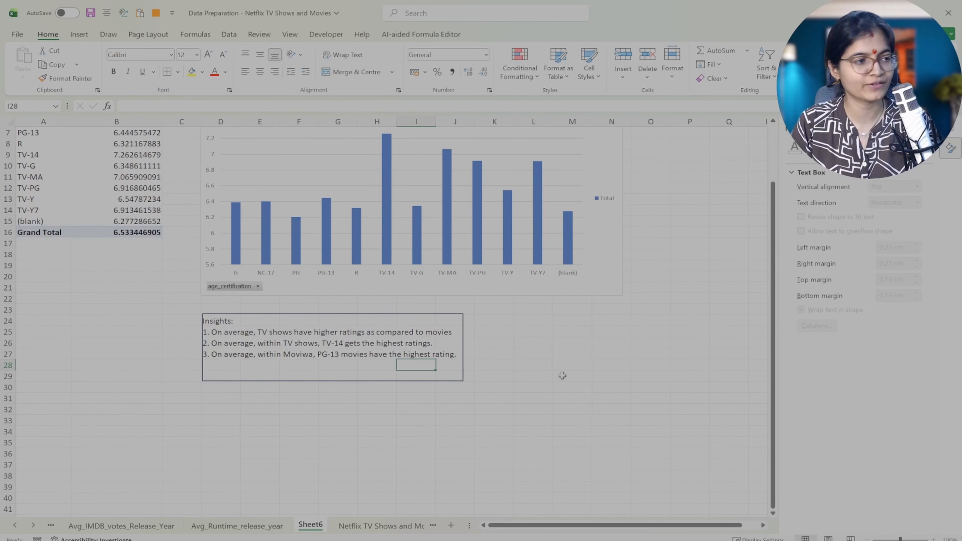
scroll(562, 344, up, 2)
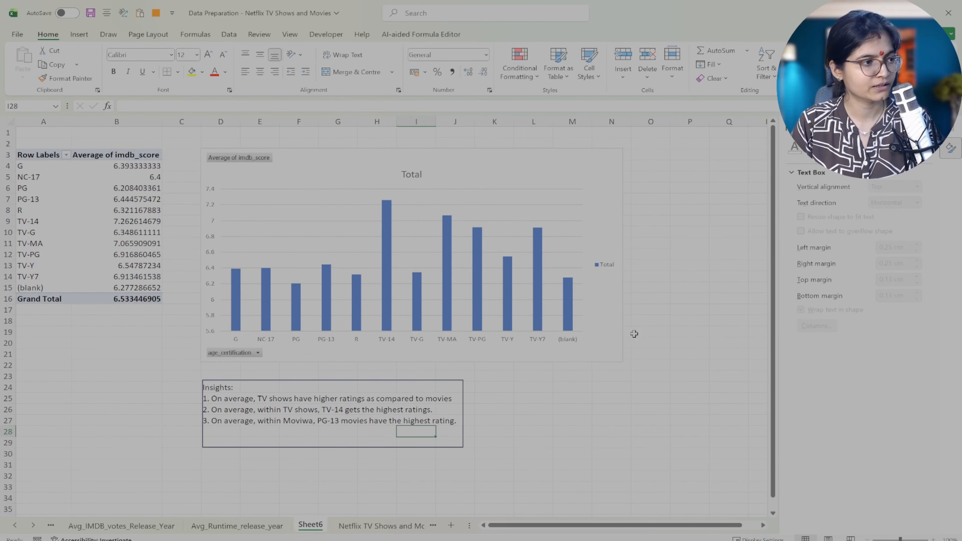
Switch to the Word document to review the six Problem Understanding questions, and return to the age certification chart in Excel.
click(673, 329)
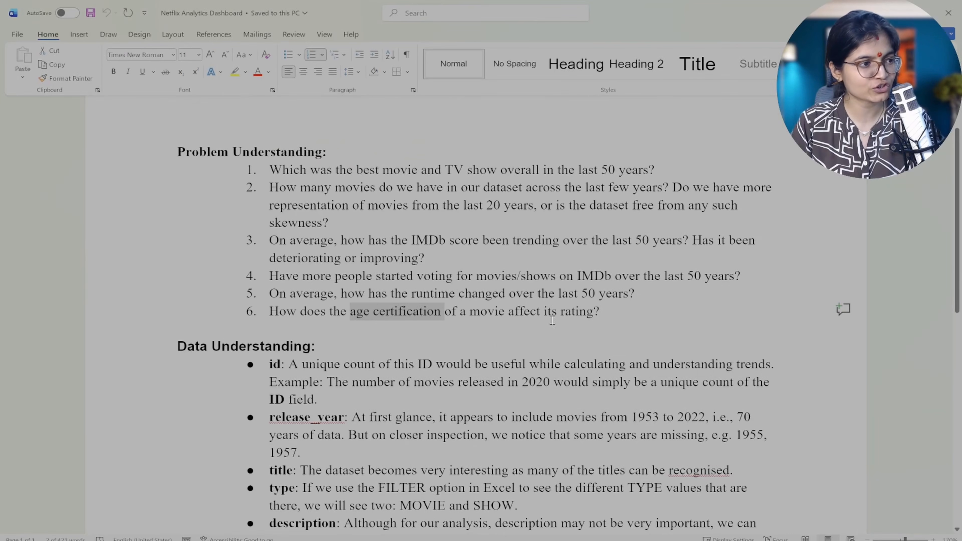
mouse_move(606, 312)
mouse_down()
mouse_move(269, 240)
mouse_move(266, 171)
mouse_up()
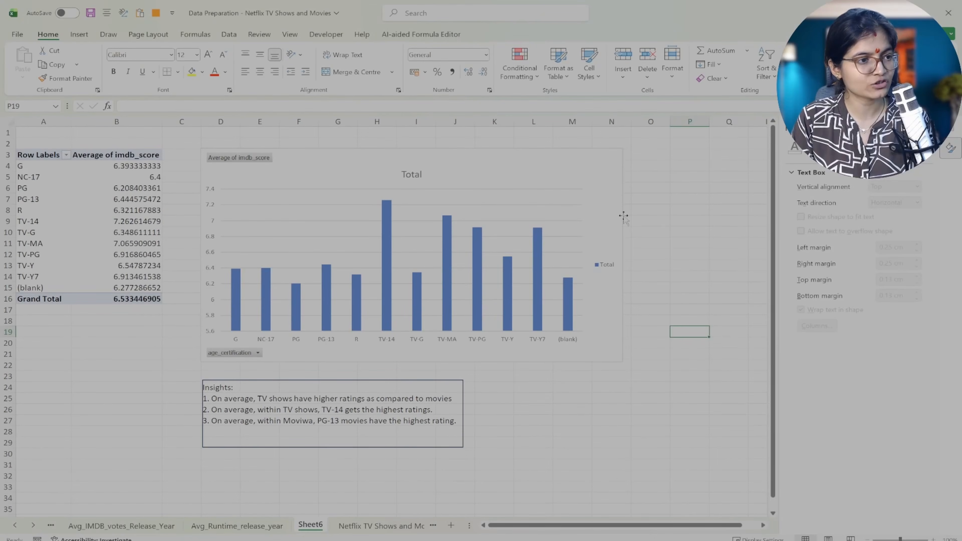
click(599, 171)
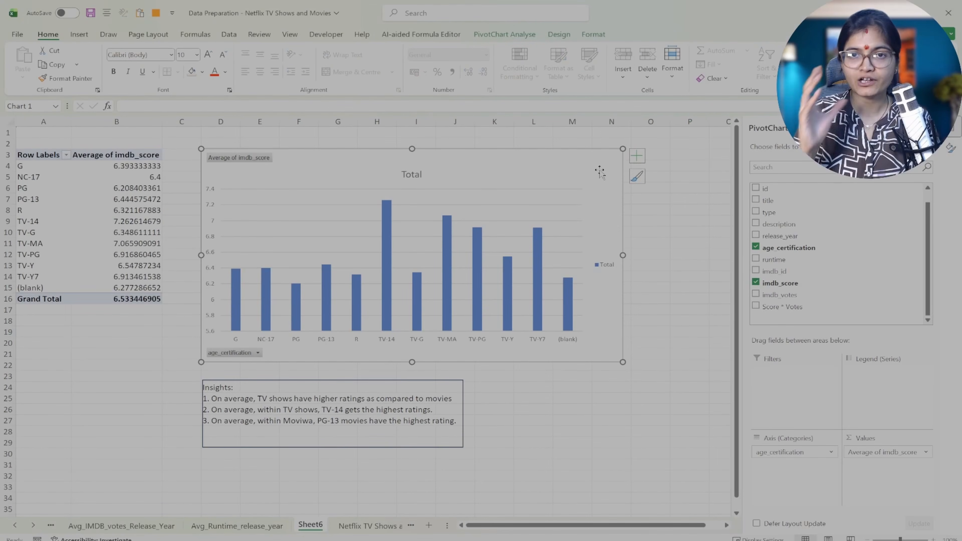
Rename the age certification sheet, Sheet6, as Age_Certification_IMDB_Score.
click(271, 528)
click(310, 527)
right_click(310, 527)
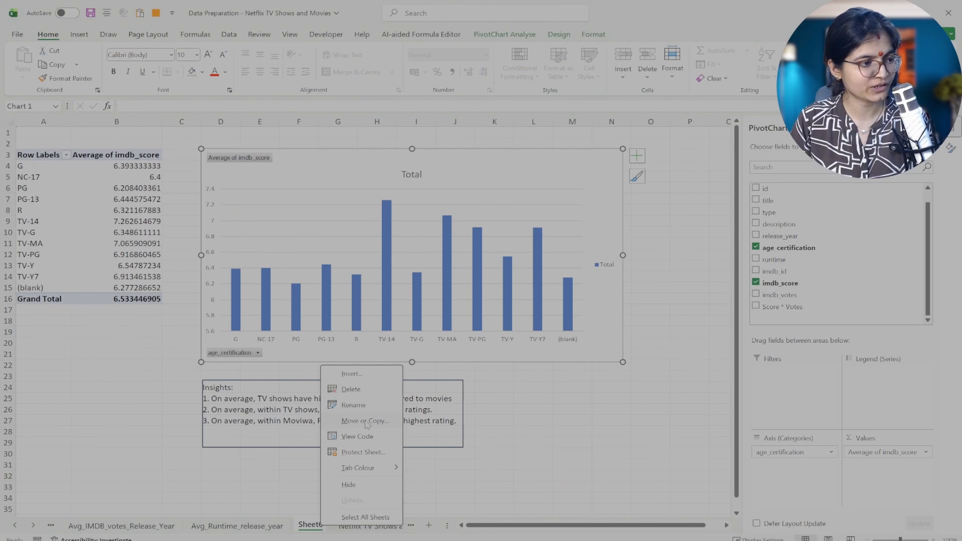
click(367, 408)
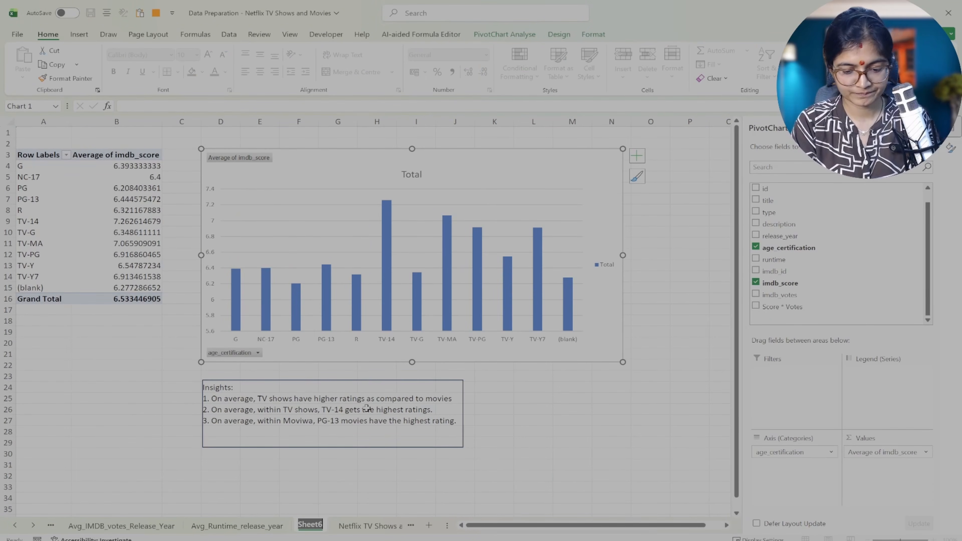
text(Age_C)
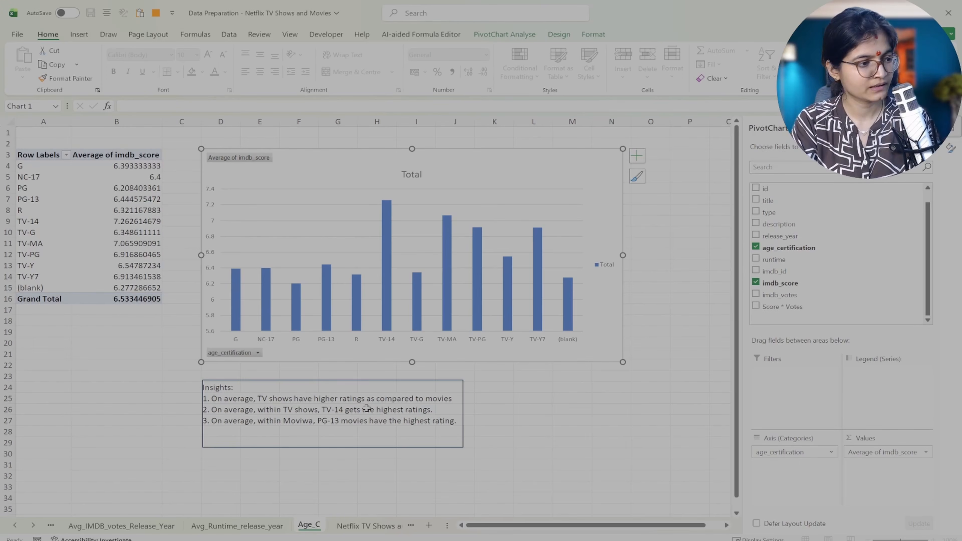
text(ertificat)
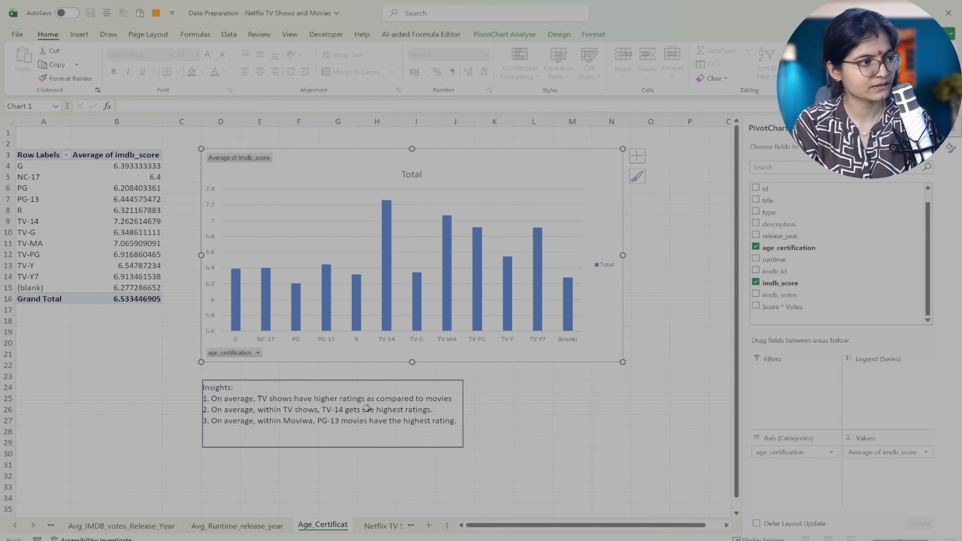
text(ion_IM)
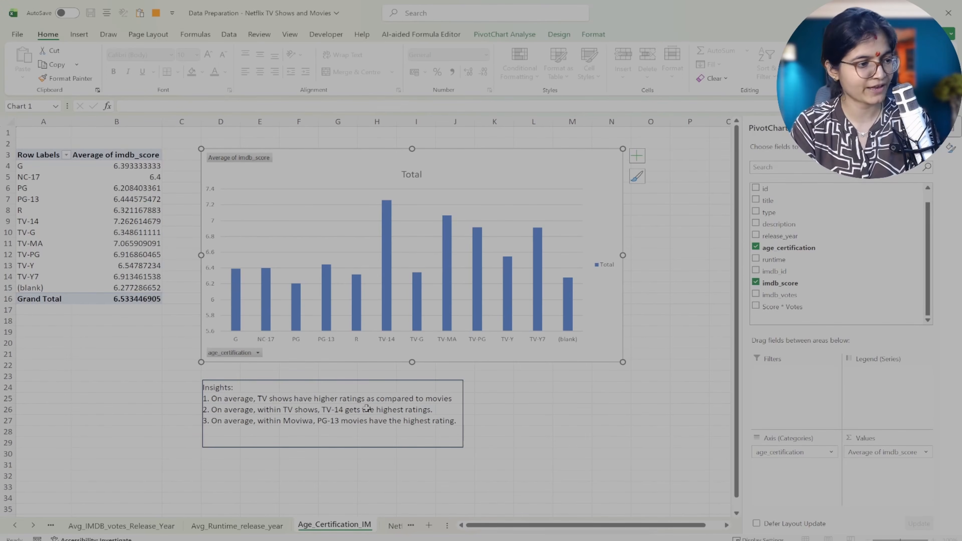
text(DB_Score)
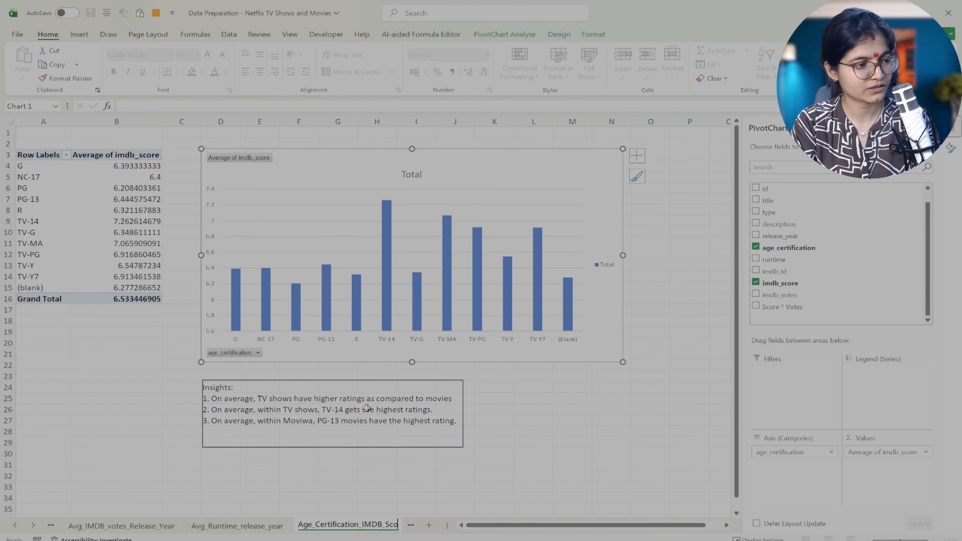
key(Return)
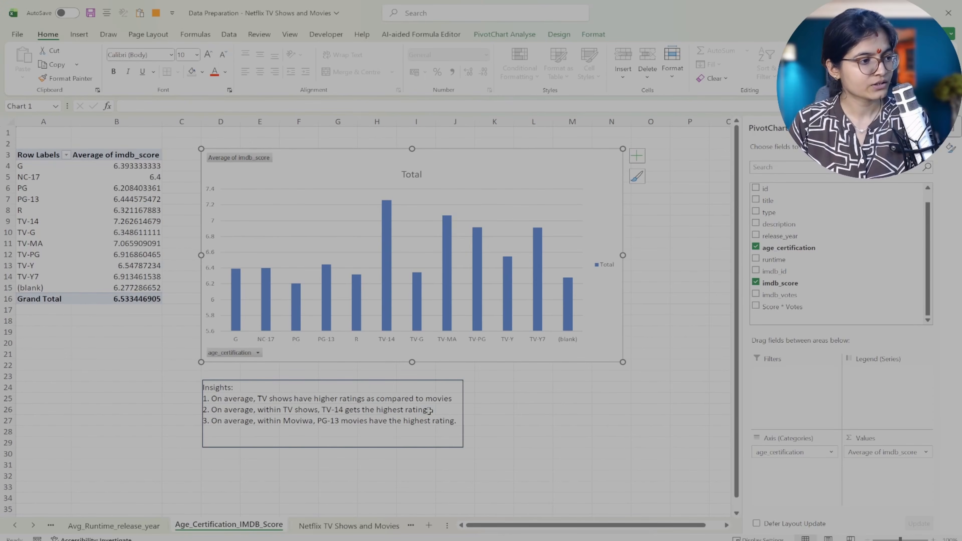
Review the charts and insights on the Avg_Runtime_release_year and Age_Certification_IMDB_Score sheets, and the Avg_IMDB_votes_Release_Year sheet.
click(107, 527)
click(51, 526)
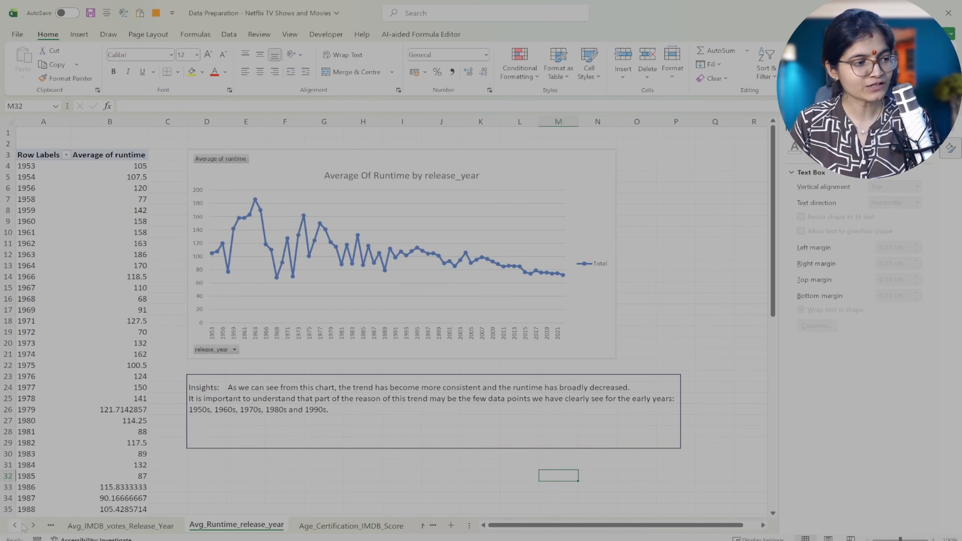
click(113, 528)
click(237, 525)
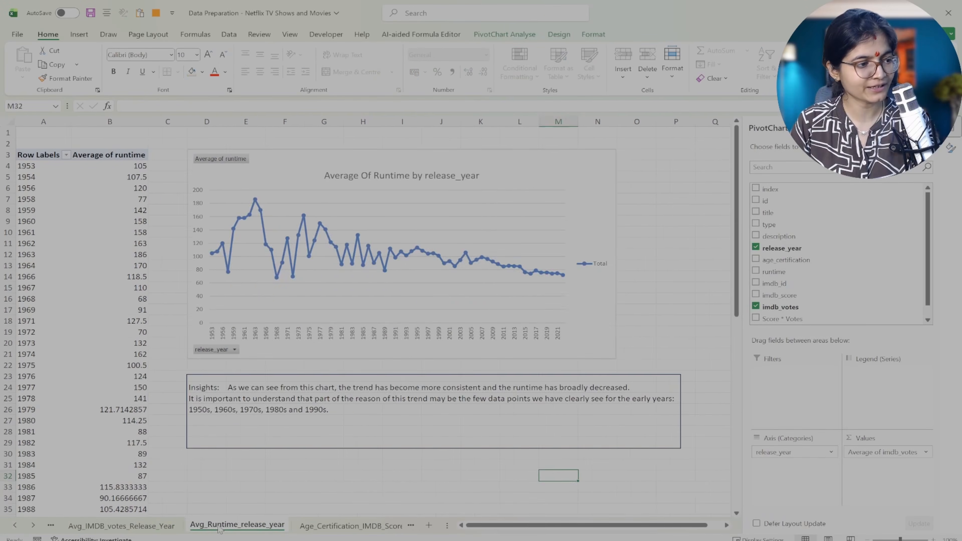
click(329, 527)
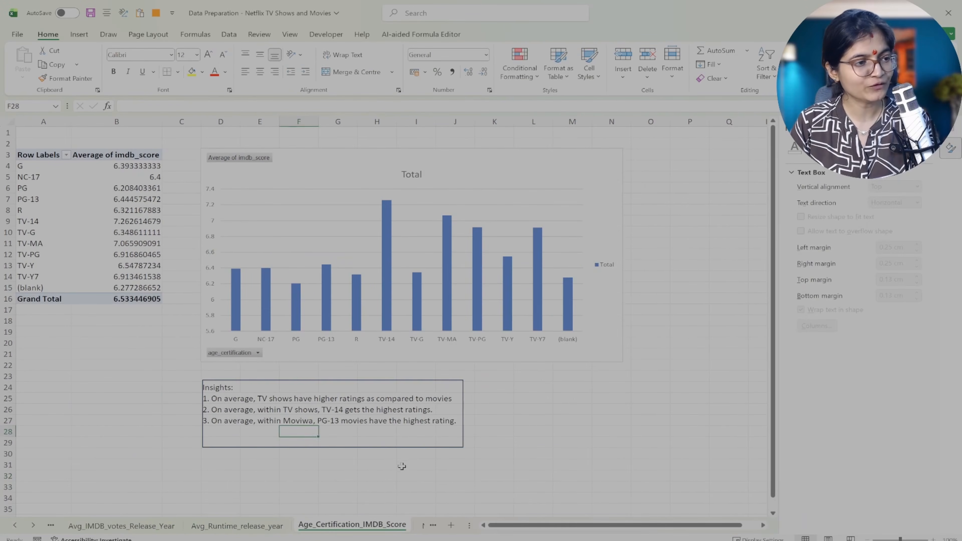
click(451, 386)
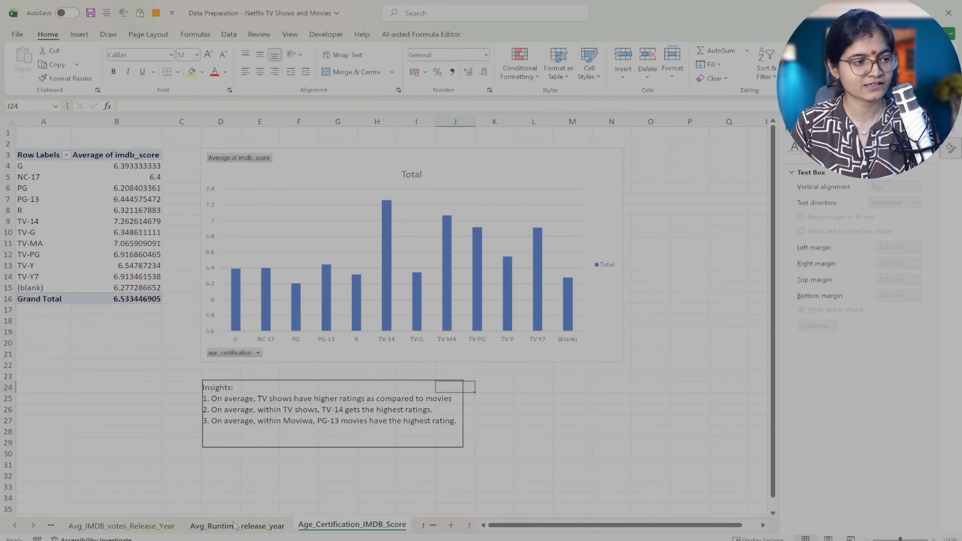
click(443, 440)
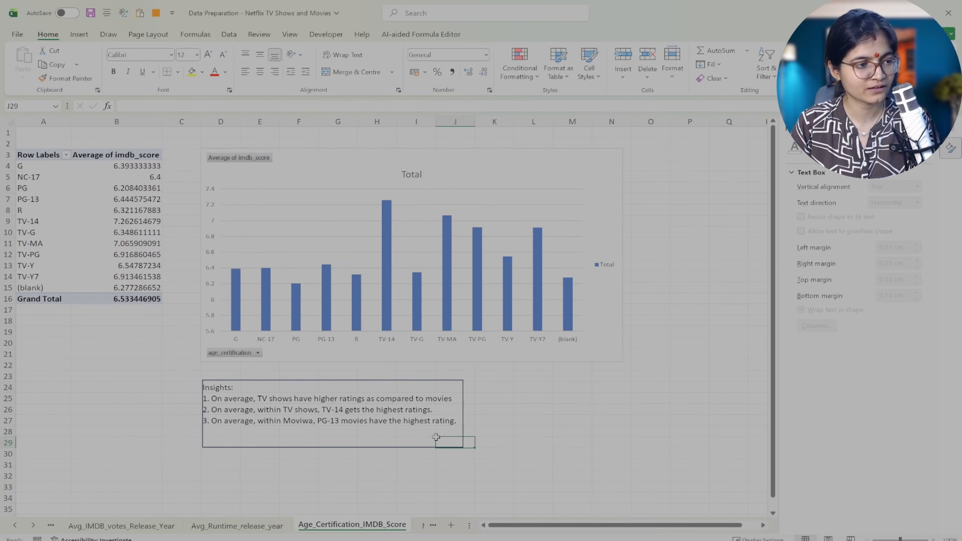
click(195, 525)
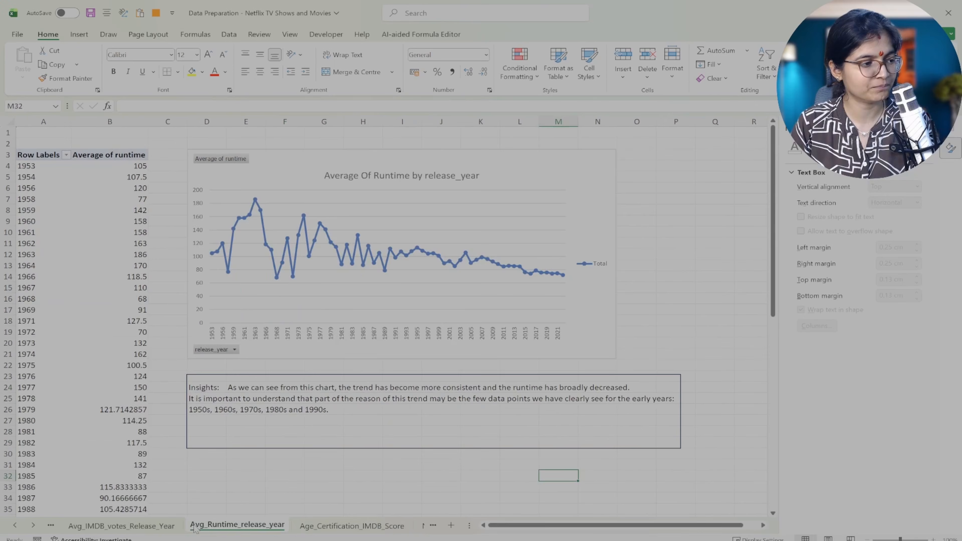
click(148, 525)
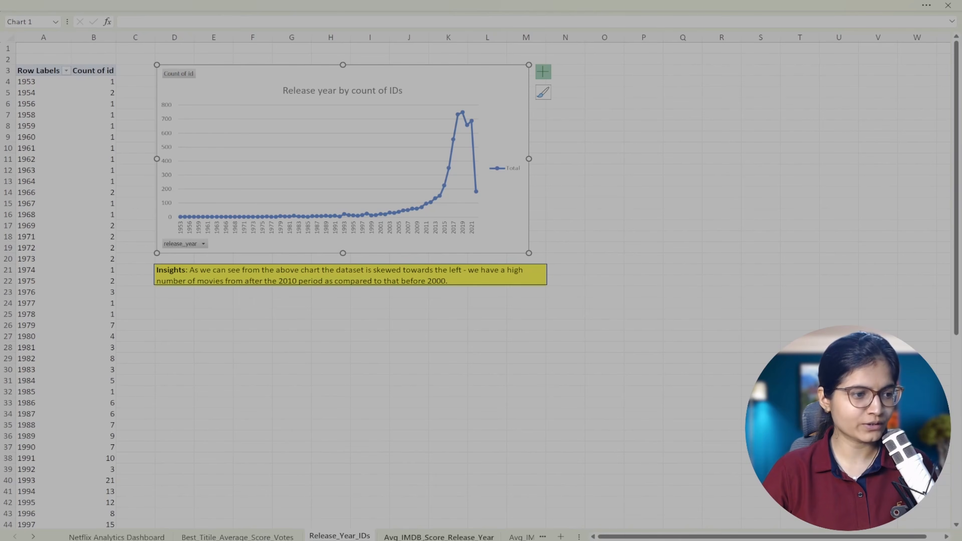
Review the finished charts and highlighted insights sheet by sheet, from Avg_IMDB_Score_Release_Year through Age_Certification_IMDB_Score.
click(413, 537)
click(518, 537)
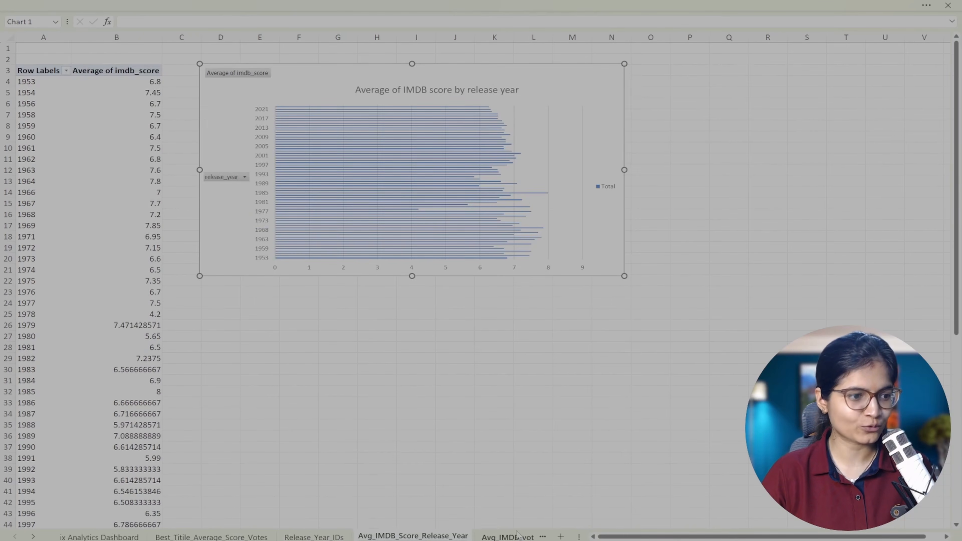
click(527, 537)
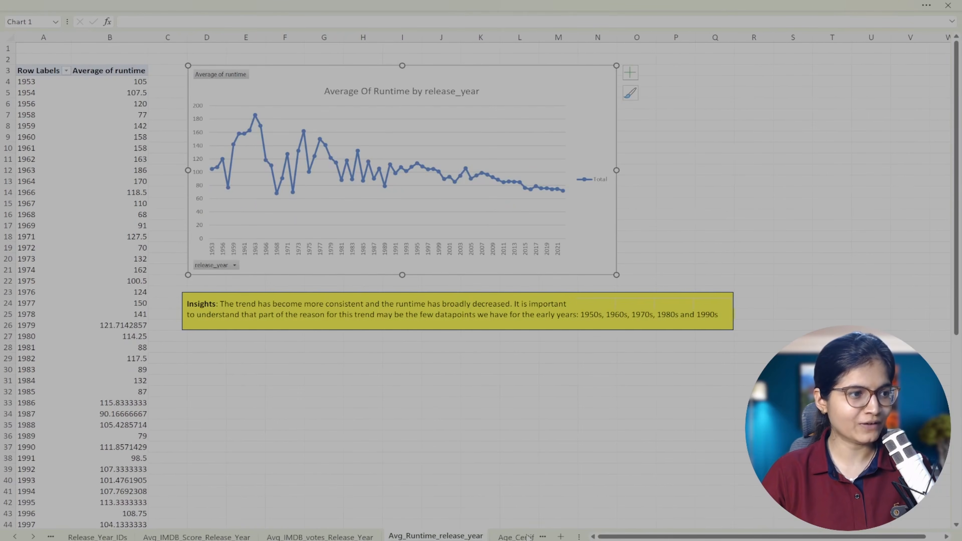
click(529, 537)
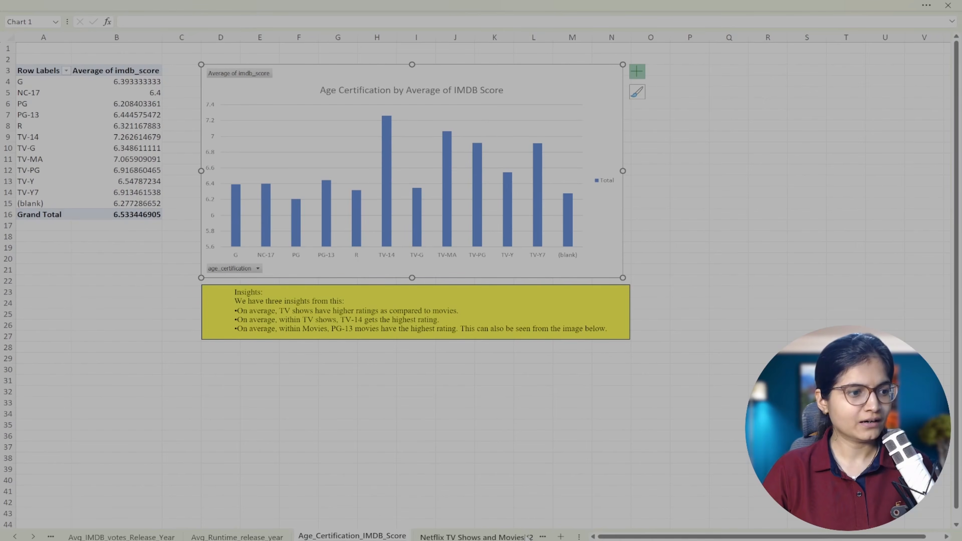
click(493, 538)
click(227, 537)
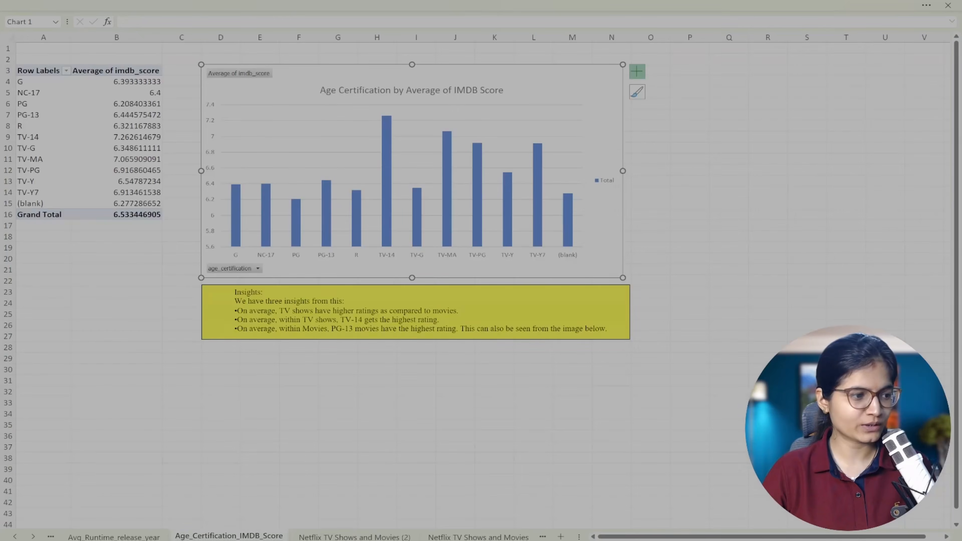
Go back through the average votes and average score charts to the Release_Year_IDs sheet.
click(114, 537)
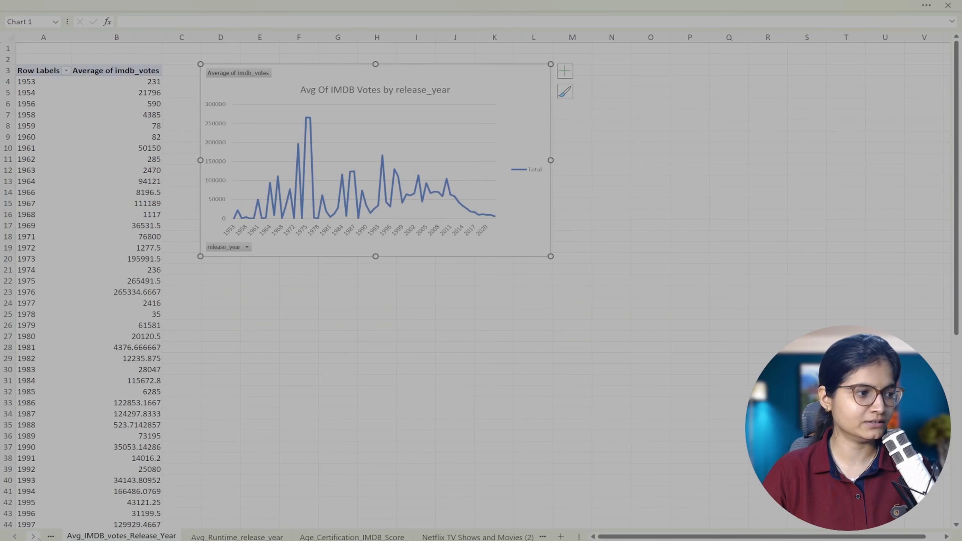
click(36, 537)
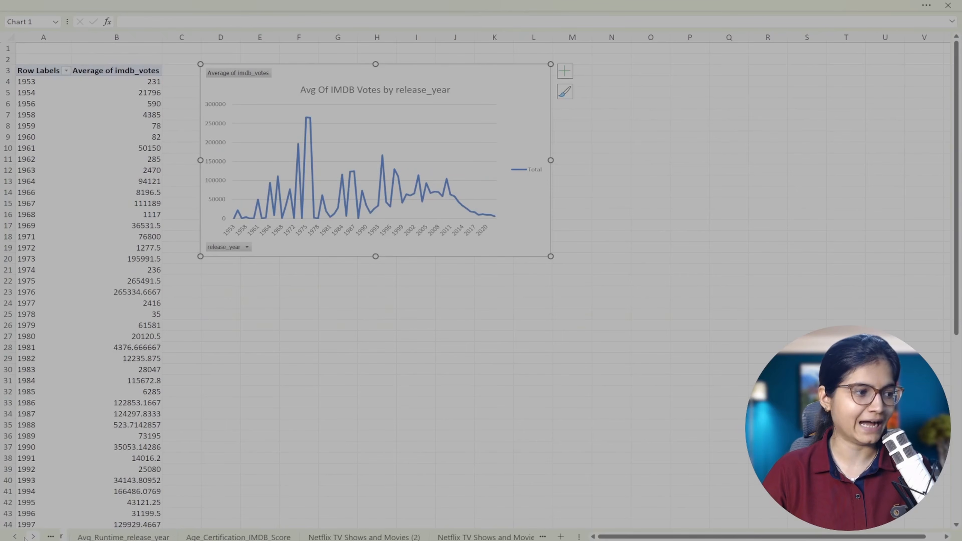
click(15, 537)
click(15, 537)
click(167, 534)
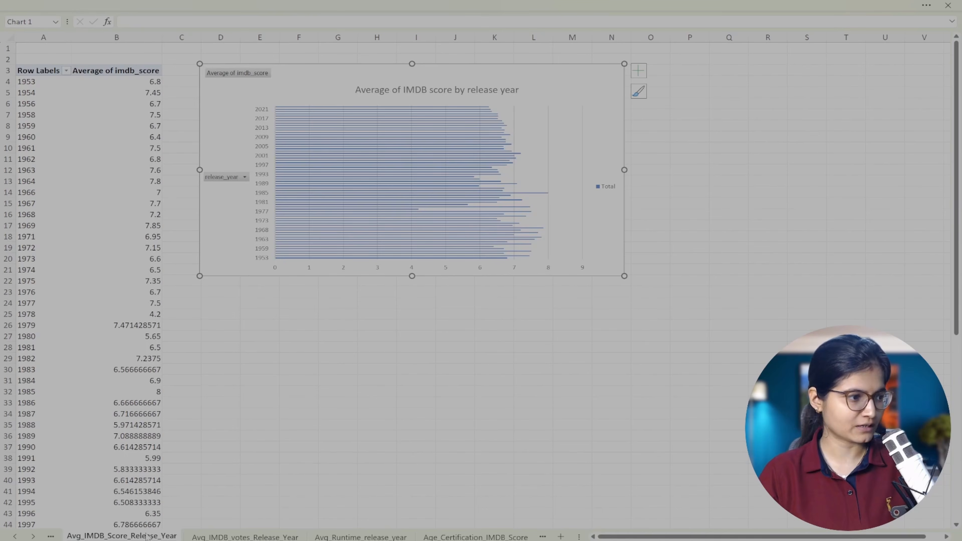
click(14, 537)
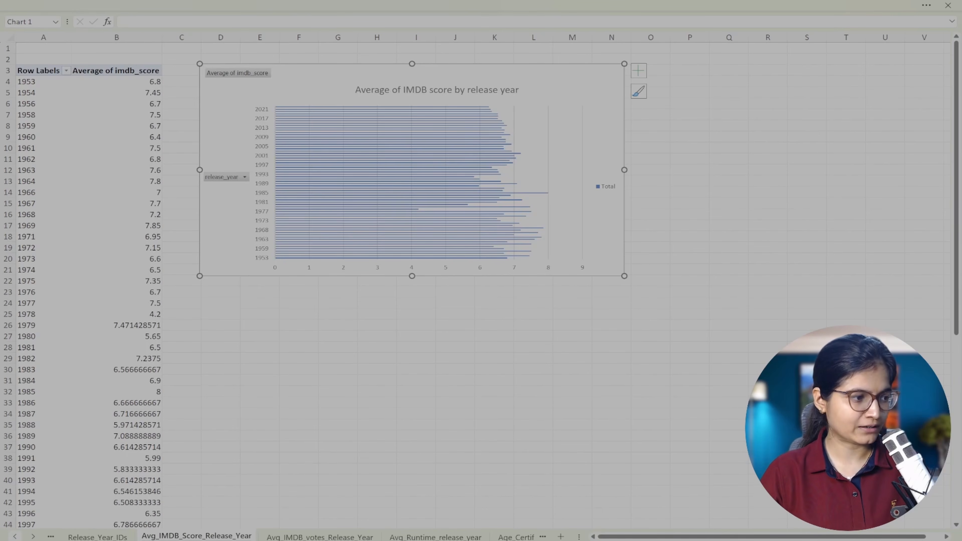
click(110, 536)
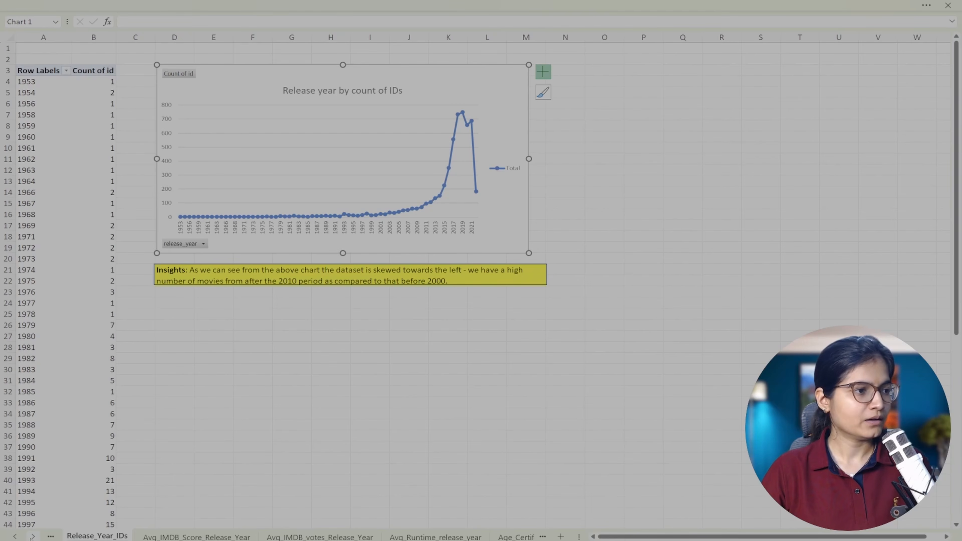
Open the Netflix Analytics Dashboard sheet to view all the charts together.
click(15, 536)
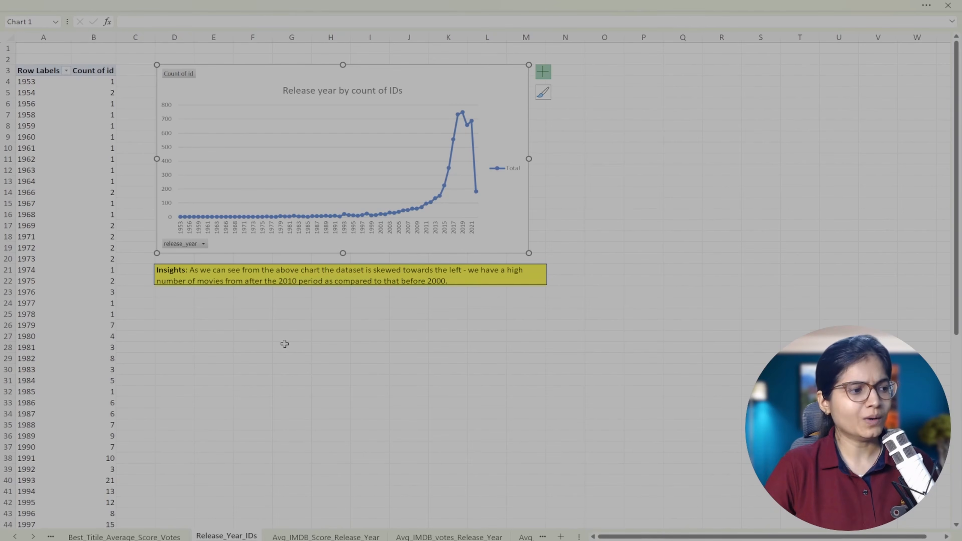
click(15, 536)
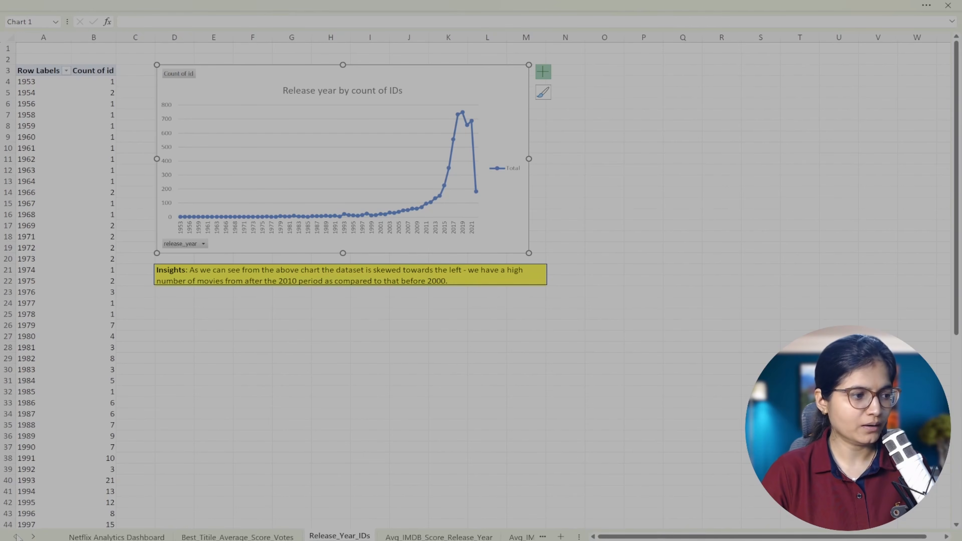
click(116, 537)
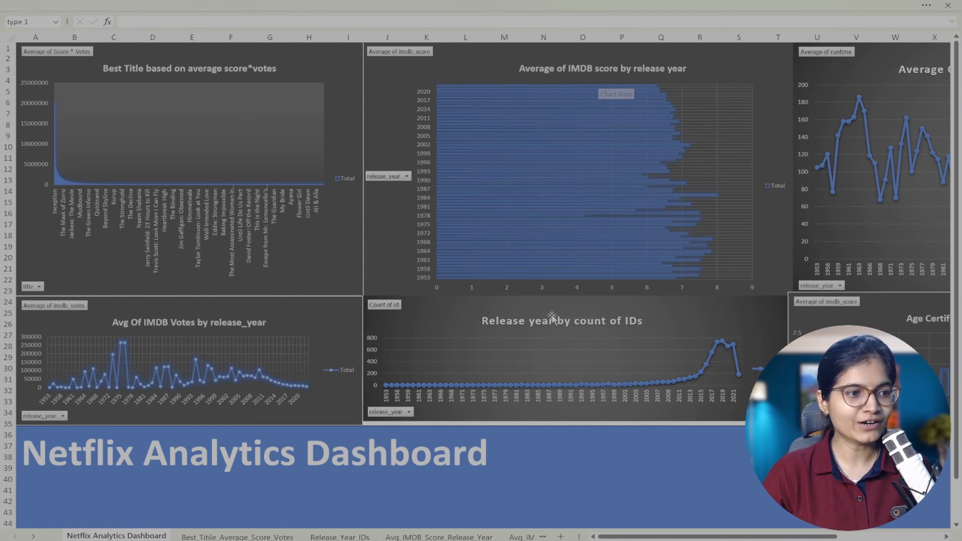
Filter the dashboard charts to SHOW with the type slicer, and select both MOVIE and SHOW again.
drag(722, 537, 794, 537)
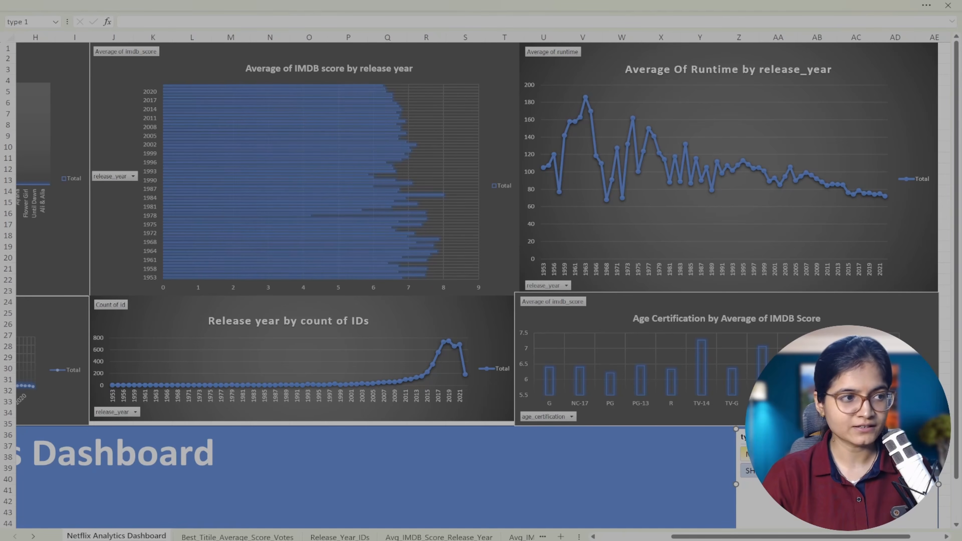
click(803, 470)
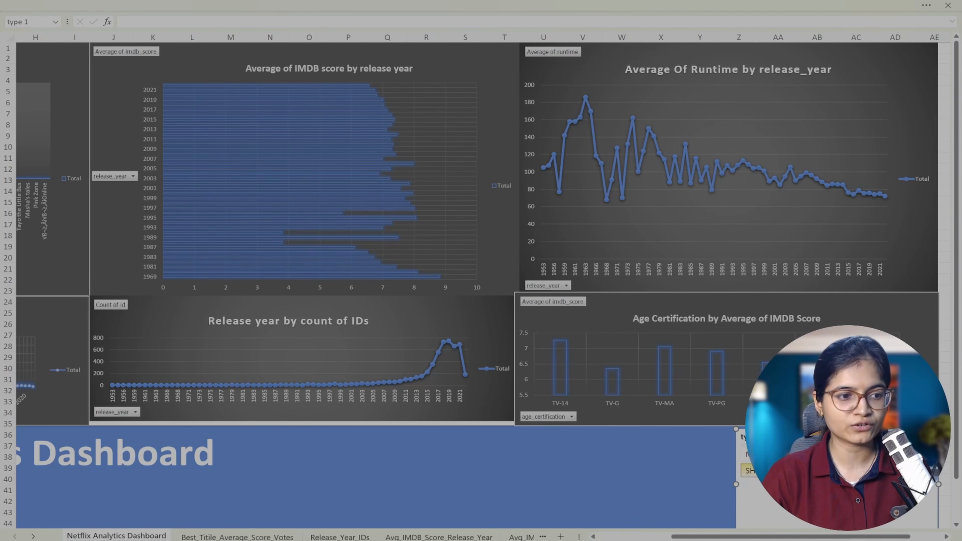
drag(803, 471, 803, 455)
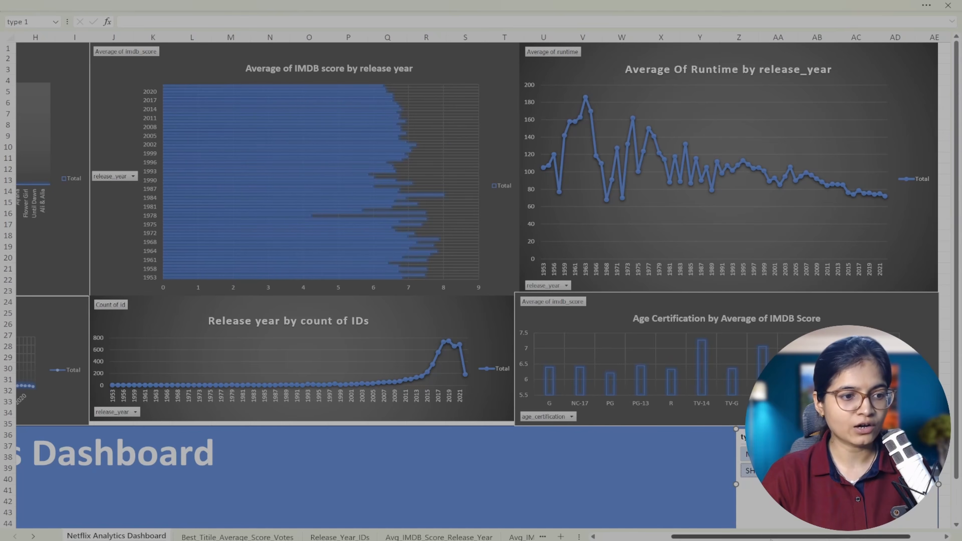
Review the dashboard charts and check which PivotTables the type slicer's Report Connections link, and return to the dashboard's first columns.
drag(736, 536, 842, 537)
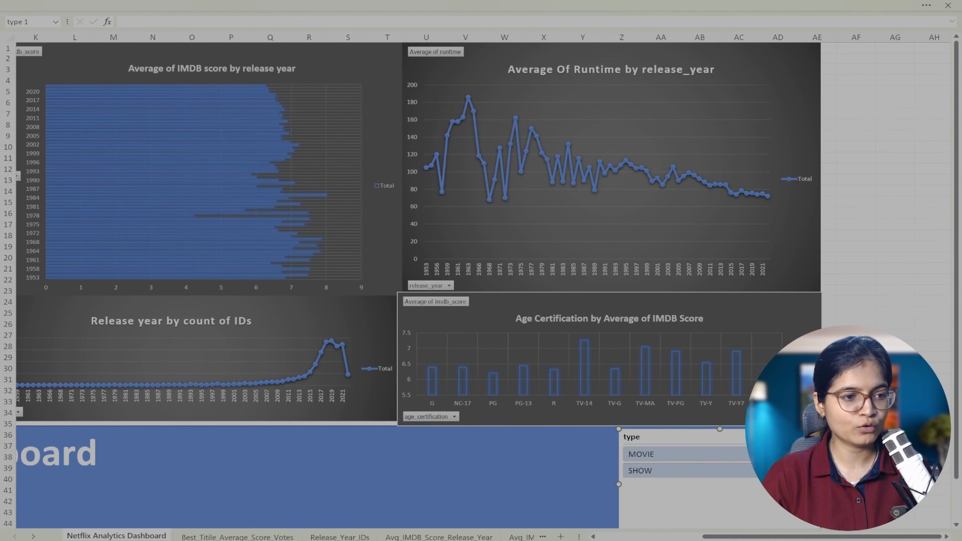
drag(843, 537, 738, 537)
drag(645, 537, 646, 537)
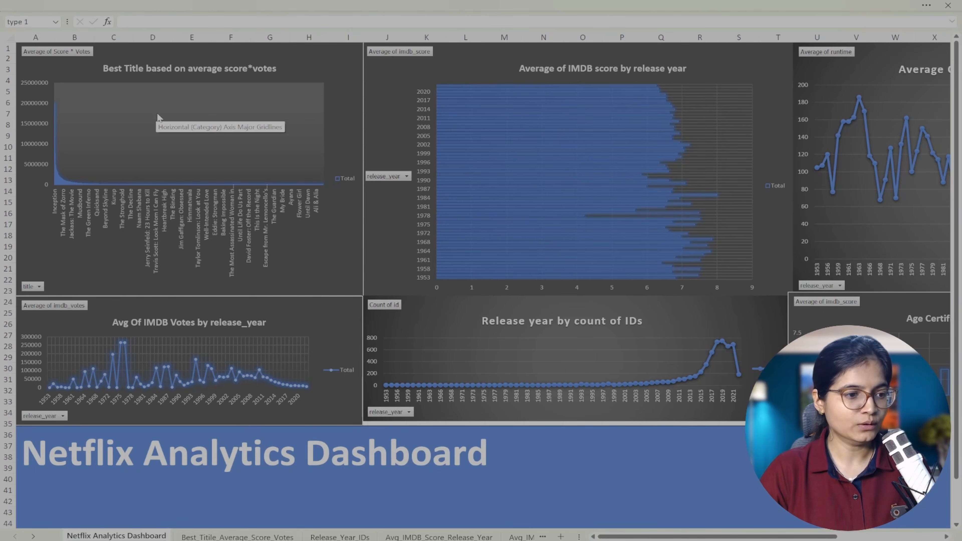
drag(699, 537, 783, 537)
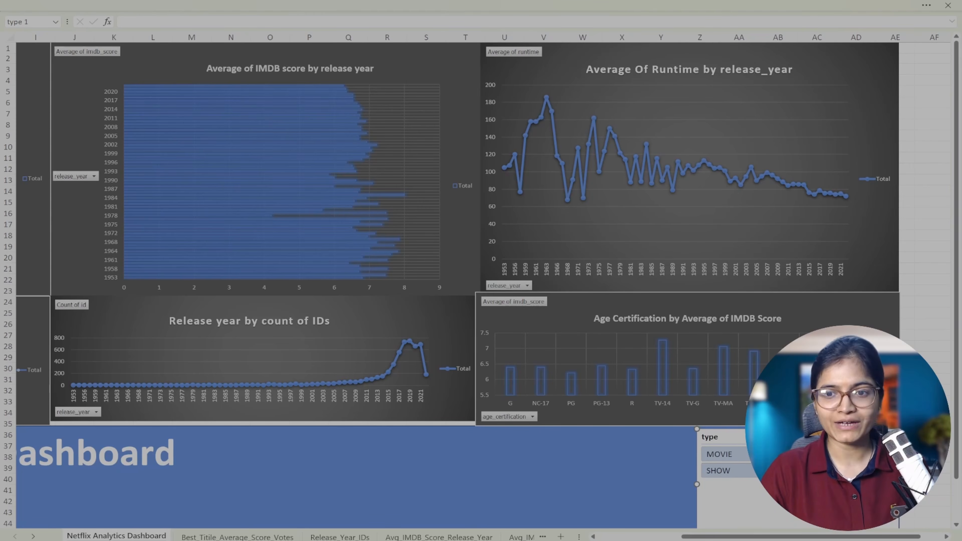
right_click(732, 441)
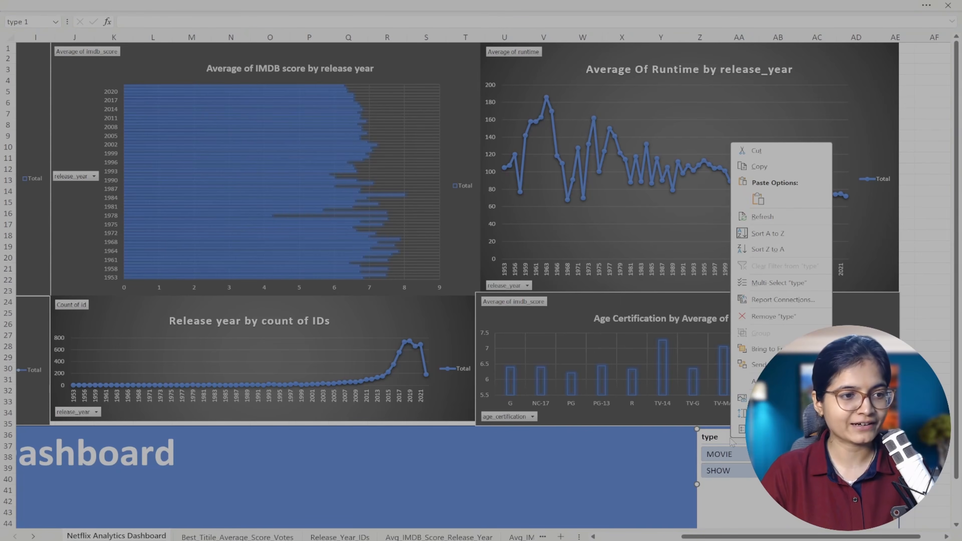
drag(822, 537, 844, 537)
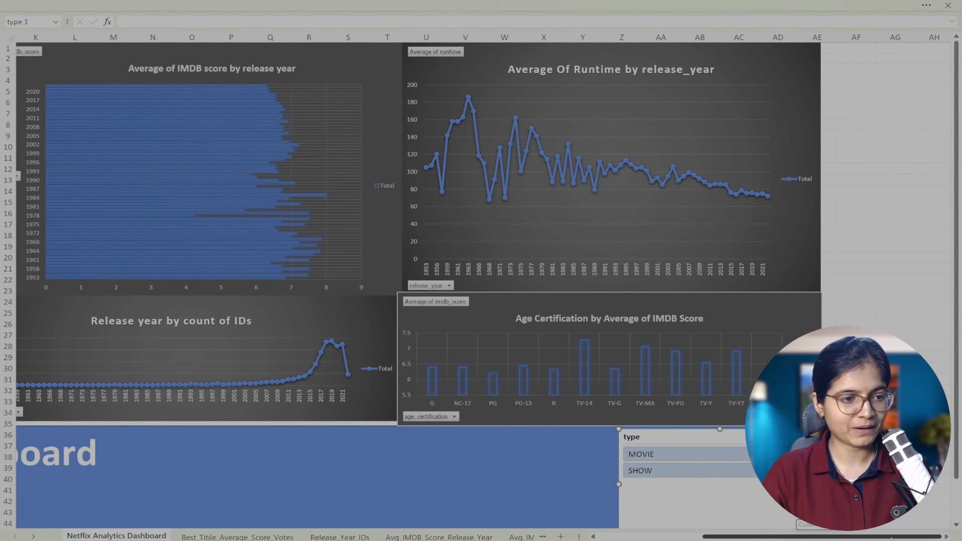
right_click(653, 435)
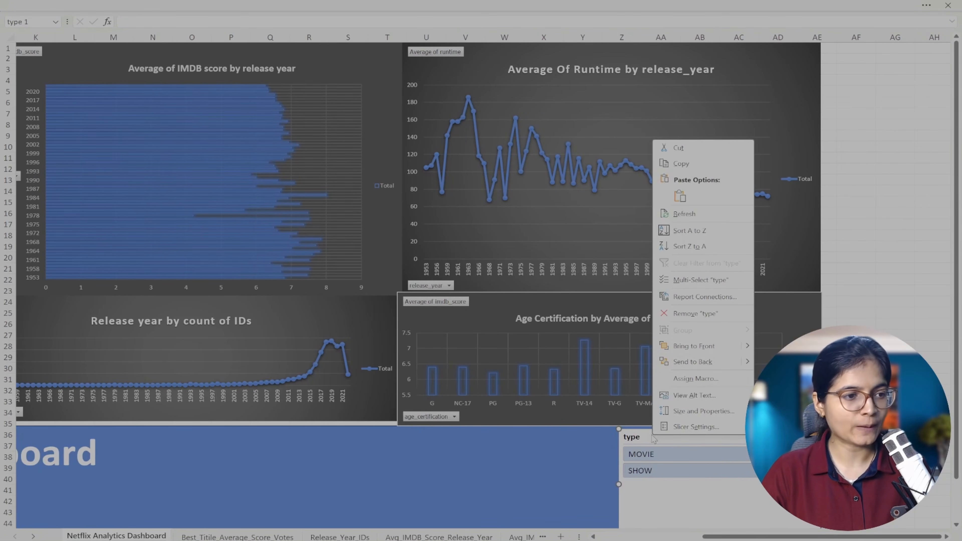
click(719, 299)
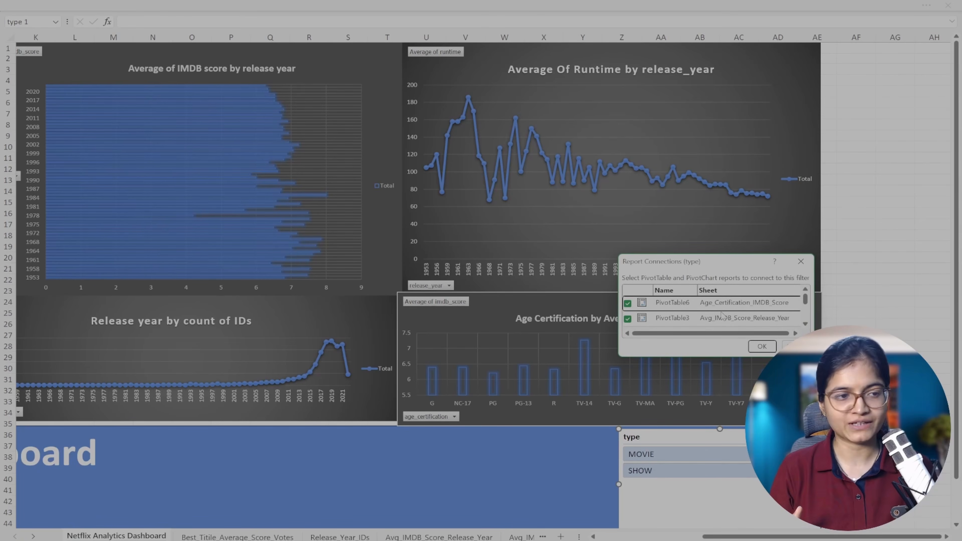
click(762, 346)
drag(772, 536, 666, 536)
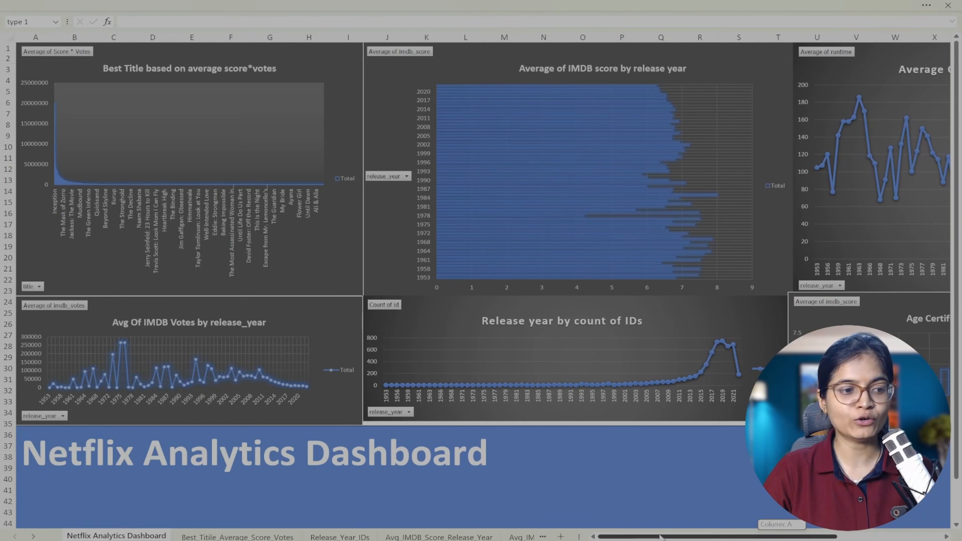